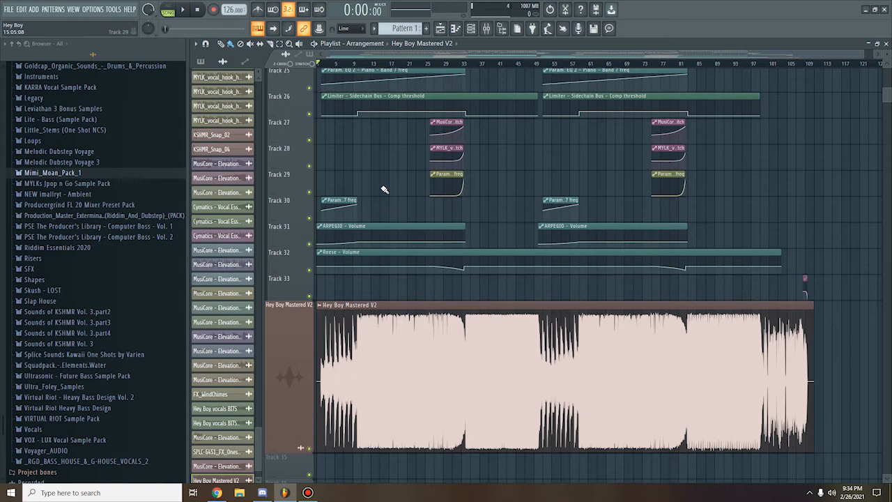
Step: Collapse the Packs folder in the browser so only the top-level folders are listed
{"action": "scroll", "coordinate": [383, 190], "scroll_direction": "up", "scroll_amount": 4}
{"action": "scroll", "coordinate": [70, 209], "scroll_direction": "up", "scroll_amount": 15}
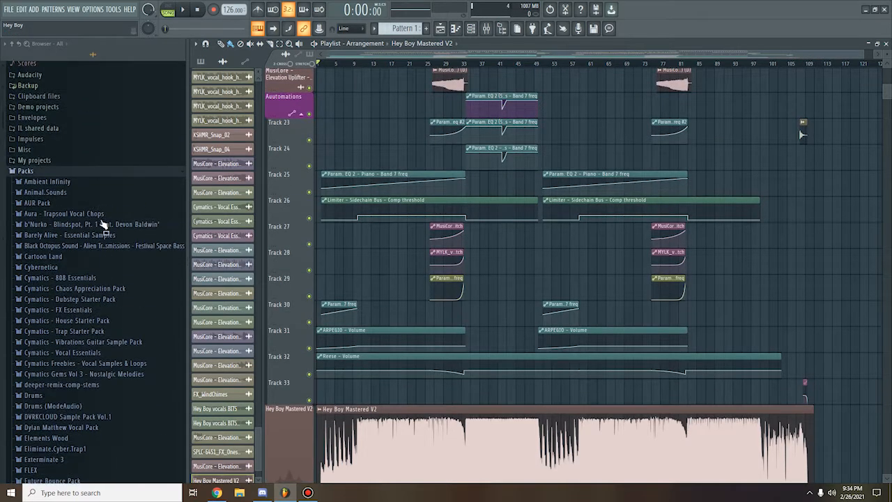
{"action": "left_click", "coordinate": [150, 193]}
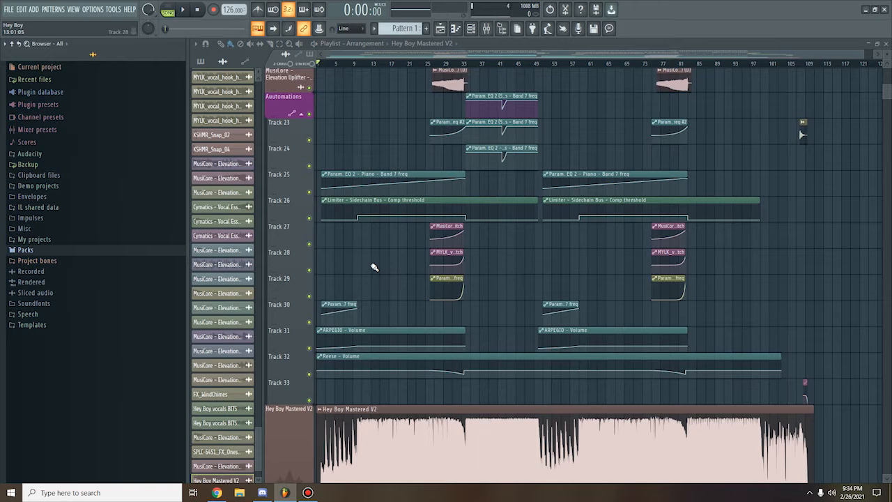
Step: Look through the playlist arrangement from Track 1 down to the Hey Boy Mastered V2 track
{"action": "scroll", "coordinate": [377, 251], "scroll_direction": "down", "scroll_amount": 4}
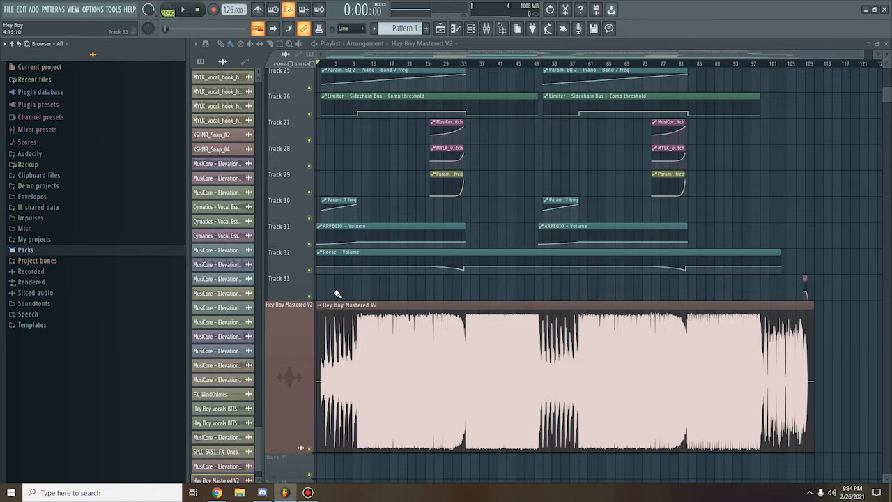
{"action": "scroll", "coordinate": [341, 237], "scroll_direction": "up", "scroll_amount": 10}
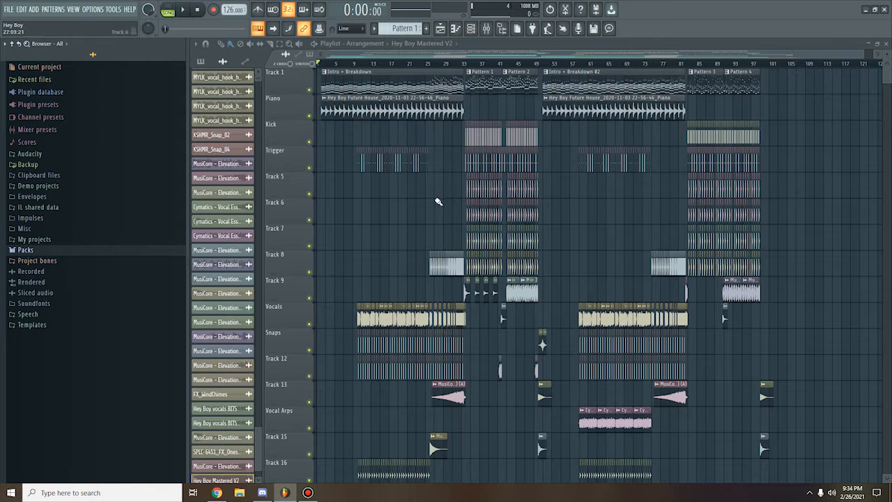
{"action": "scroll", "coordinate": [437, 201], "scroll_direction": "down", "scroll_amount": 5}
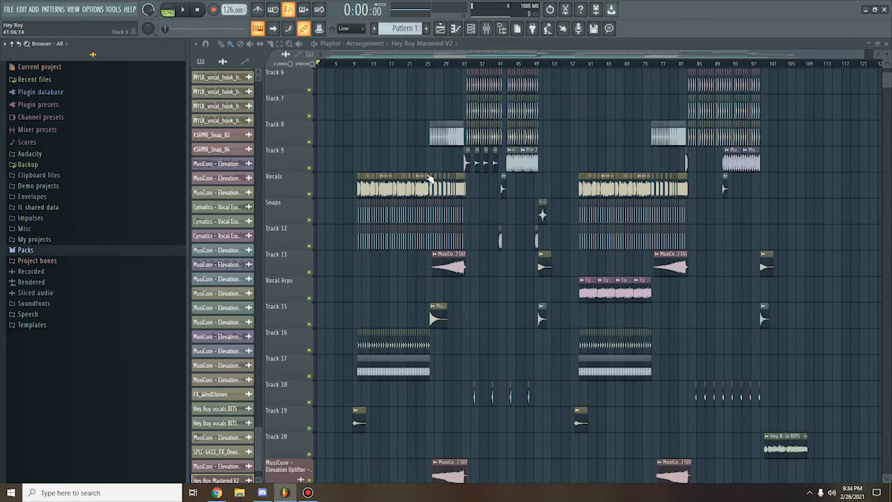
{"action": "scroll", "coordinate": [345, 152], "scroll_direction": "down", "scroll_amount": 7}
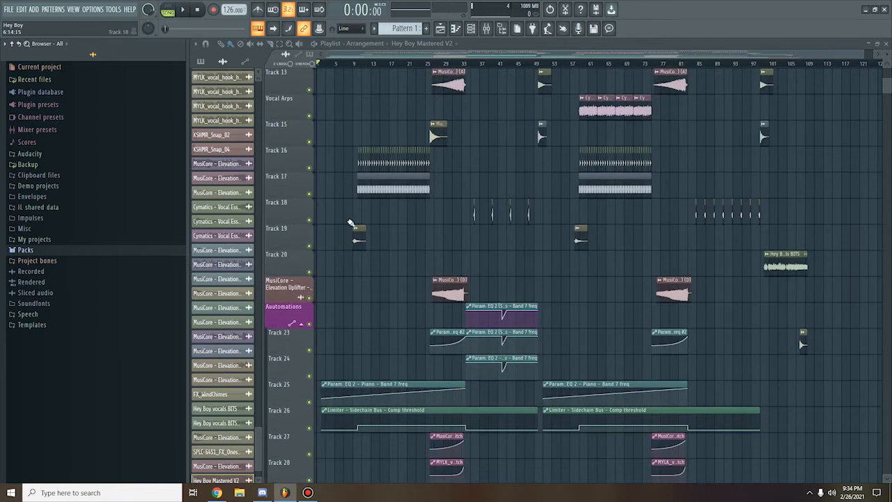
{"action": "scroll", "coordinate": [349, 241], "scroll_direction": "down", "scroll_amount": 2}
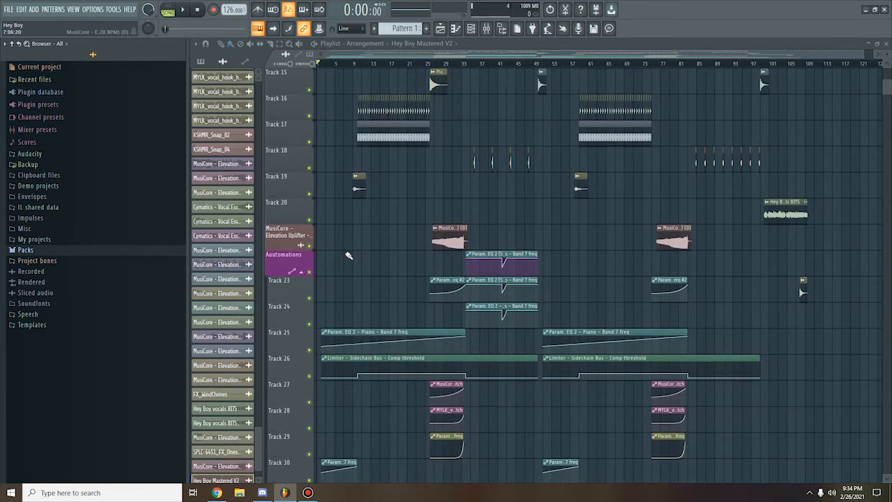
{"action": "scroll", "coordinate": [348, 258], "scroll_direction": "down", "scroll_amount": 9}
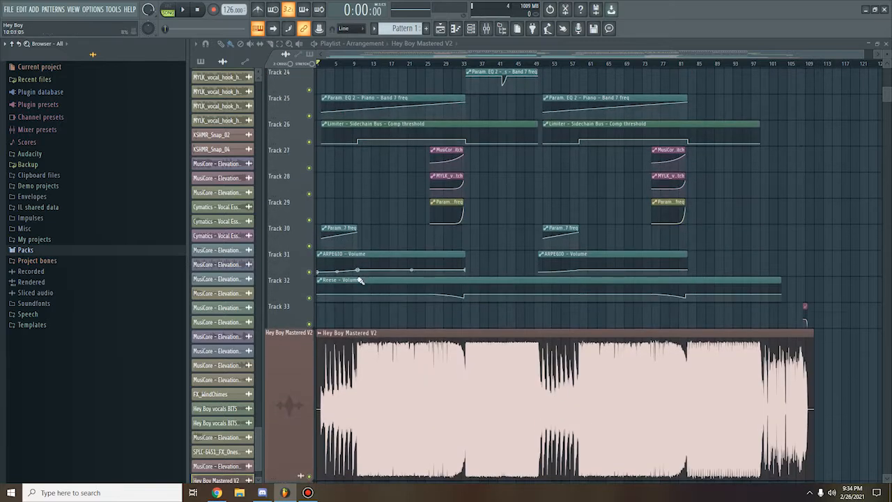
{"action": "scroll", "coordinate": [314, 346], "scroll_direction": "down", "scroll_amount": 3}
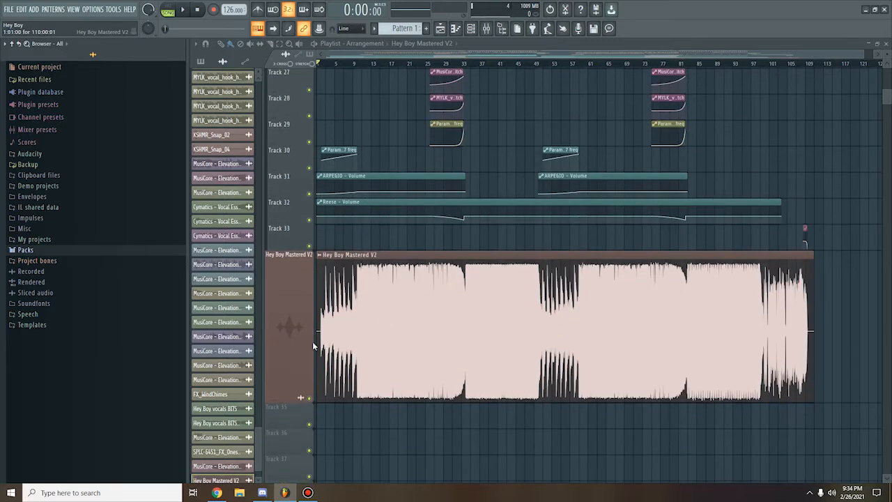
Step: Solo the Hey Boy Mastered V2 track and play the song from the beginning
{"action": "left_click", "coordinate": [310, 399], "text": "ctrl"}
{"action": "key", "text": "space"}
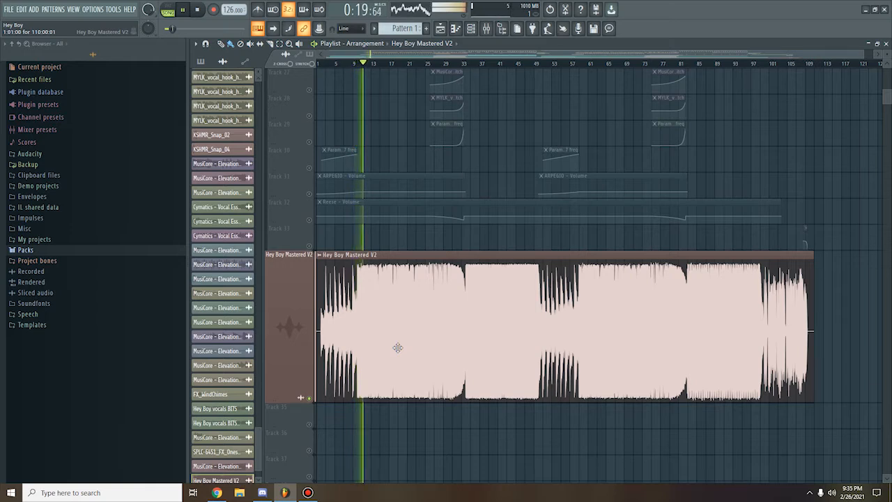
{"action": "scroll", "coordinate": [397, 348], "scroll_direction": "down", "scroll_amount": 1}
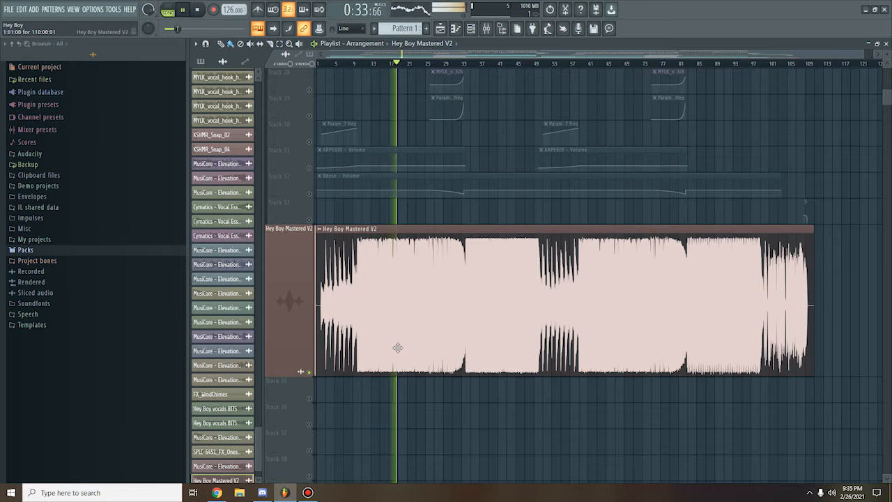
Step: Show the Unsorted channels in the Channel rack and add a Fruity Dance channel
{"action": "left_click", "coordinate": [471, 29]}
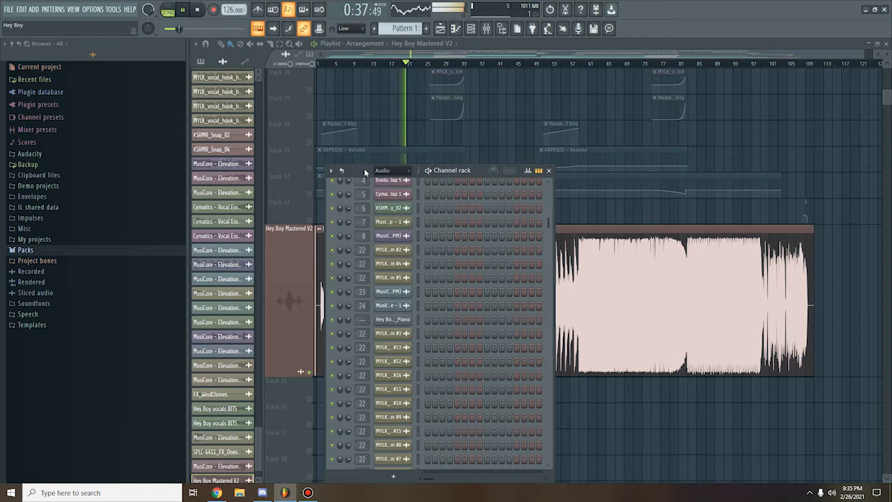
{"action": "left_click", "coordinate": [382, 170]}
{"action": "left_click", "coordinate": [392, 211]}
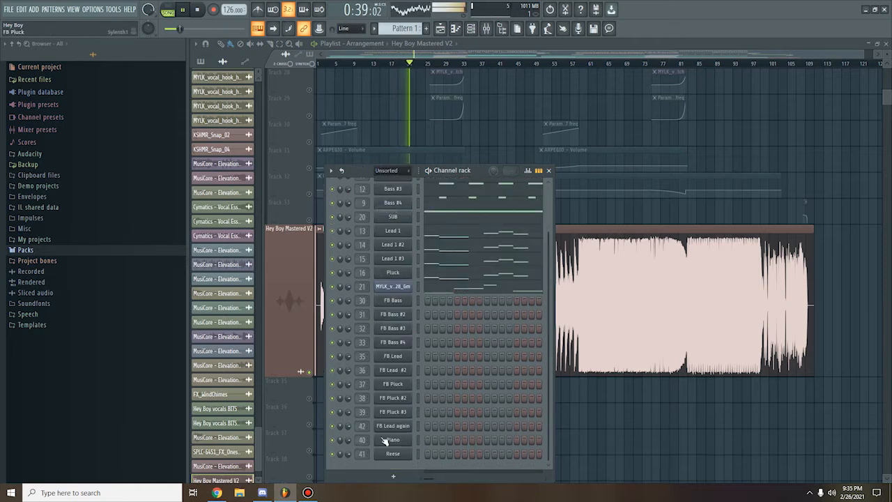
{"action": "left_click", "coordinate": [394, 478]}
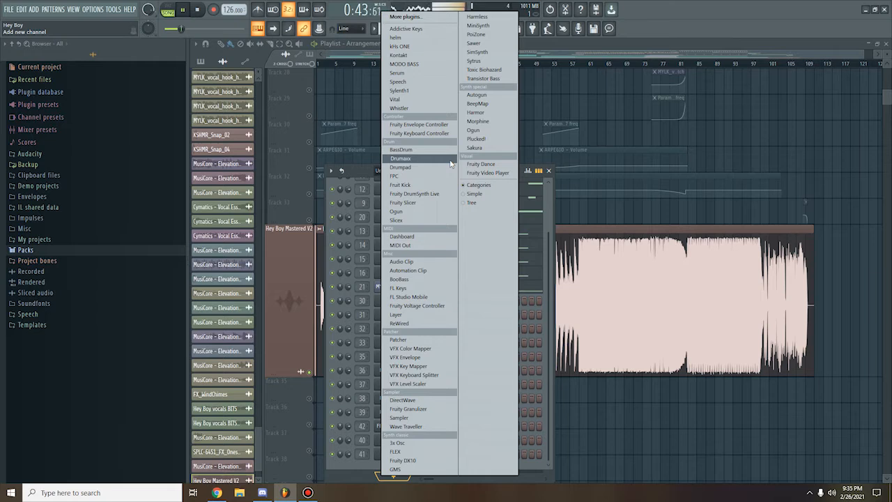
{"action": "left_click", "coordinate": [482, 164]}
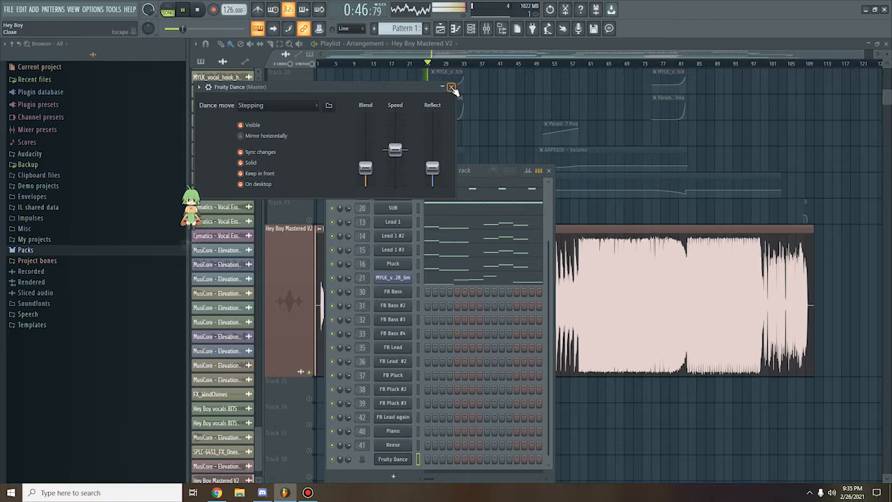
Step: Set the Fruity Dance move to Freestyle, and close the plugin and the Channel rack
{"action": "left_click", "coordinate": [269, 105]}
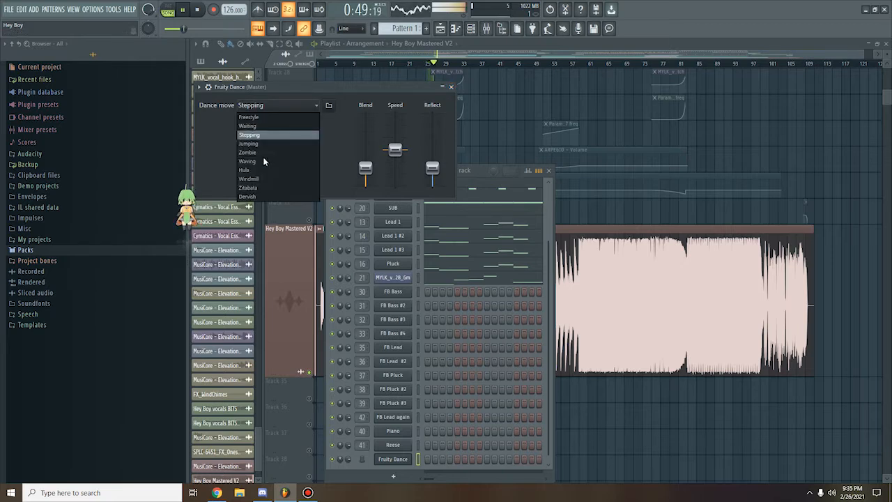
{"action": "left_click", "coordinate": [265, 117]}
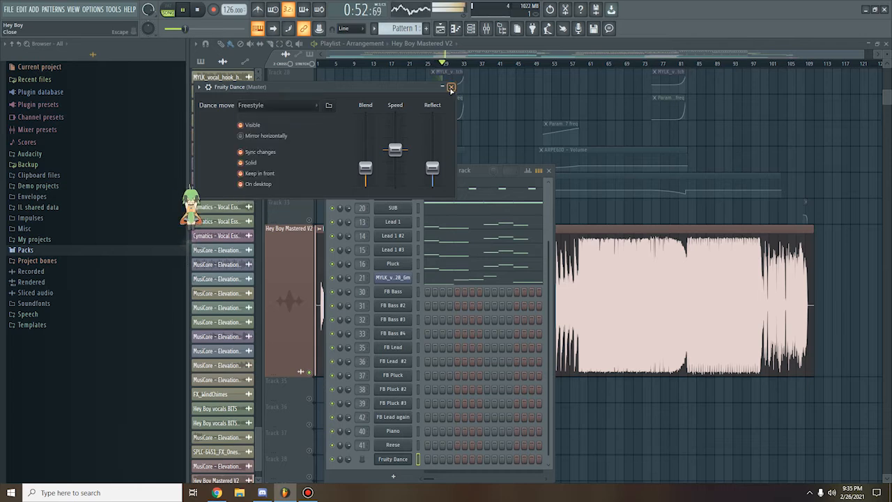
{"action": "left_click", "coordinate": [451, 87]}
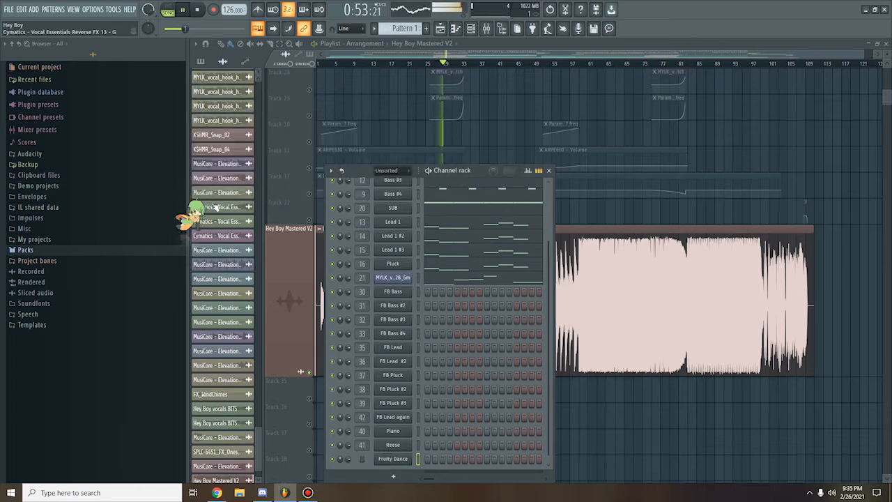
{"action": "left_click", "coordinate": [548, 170]}
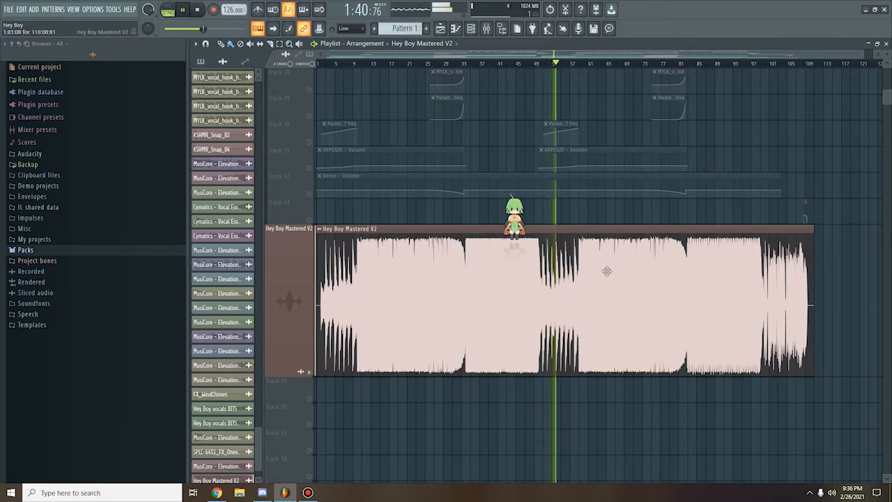
Step: Listen to the second half of the mastered track, skipping ahead in stages to about bar 81, and stop playback
{"action": "scroll", "coordinate": [607, 274], "scroll_direction": "down", "scroll_amount": 3}
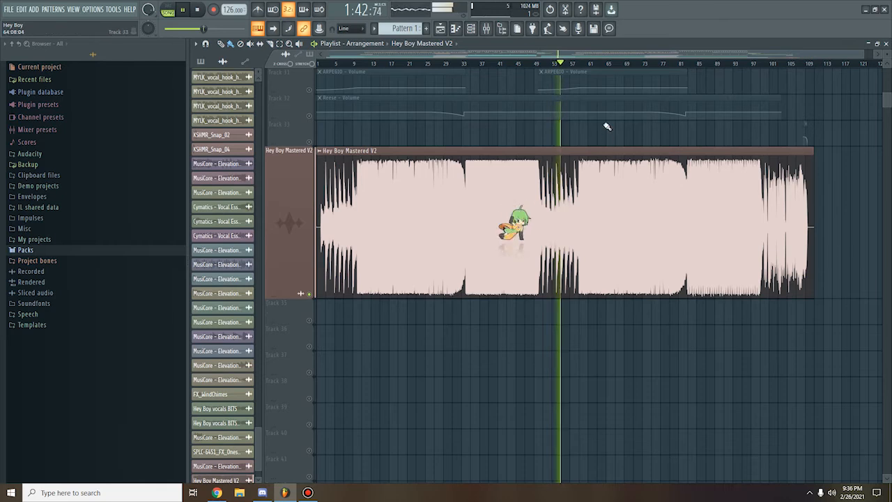
{"action": "left_click", "coordinate": [575, 63]}
{"action": "left_click", "coordinate": [584, 64]}
{"action": "left_click", "coordinate": [608, 64]}
{"action": "left_click", "coordinate": [633, 64]}
{"action": "left_click", "coordinate": [651, 63]}
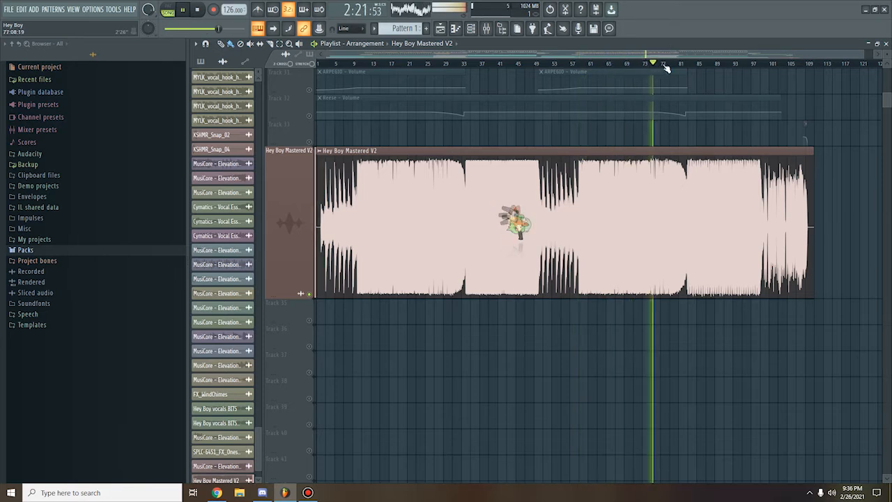
{"action": "left_click", "coordinate": [659, 63]}
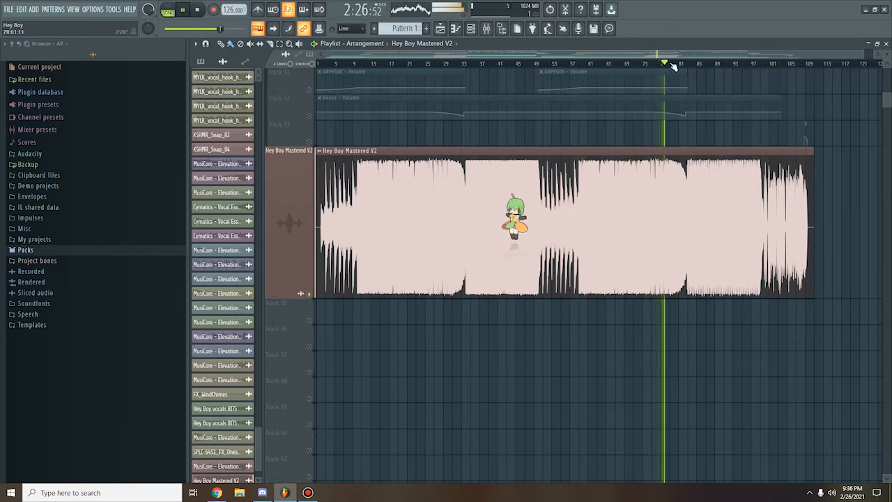
{"action": "left_click", "coordinate": [682, 63]}
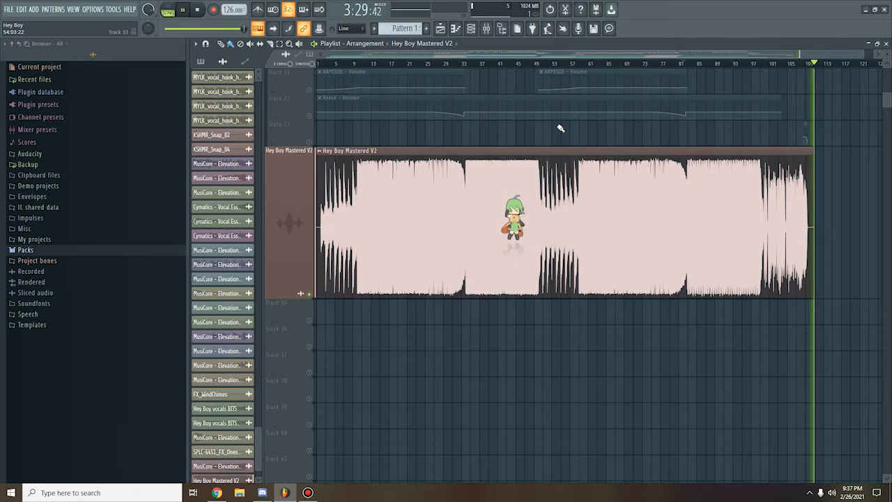
{"action": "key", "text": "space"}
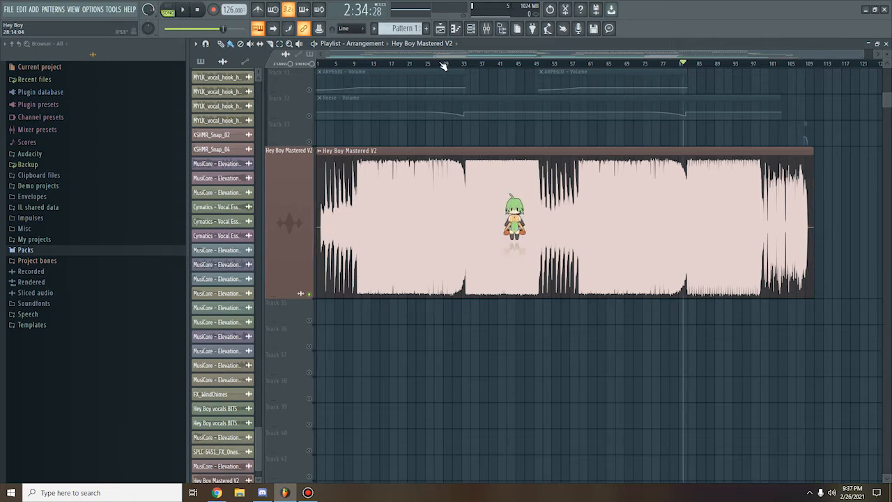
Step: Return the playhead to the song start and delete the Hey Boy Mastered V2 clip from the playlist
{"action": "left_click_drag", "start_coordinate": [434, 66], "coordinate": [316, 62]}
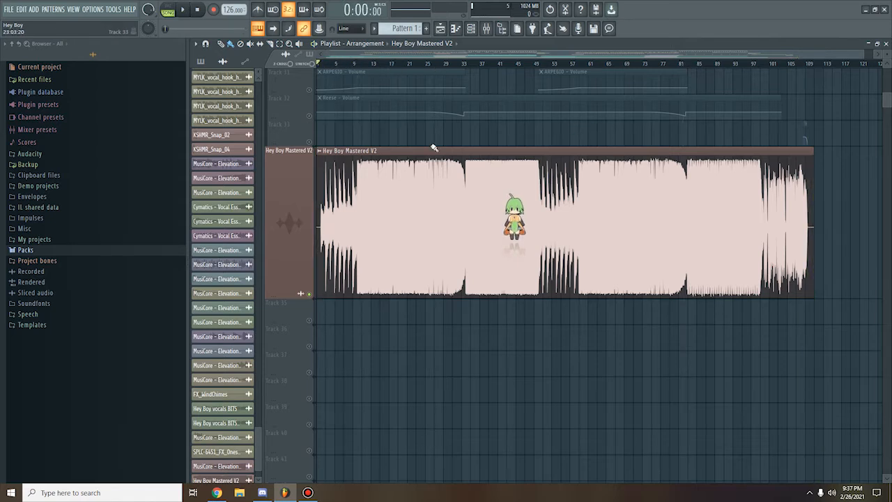
{"action": "scroll", "coordinate": [446, 209], "scroll_direction": "up", "scroll_amount": 4}
{"action": "right_click", "coordinate": [397, 365]}
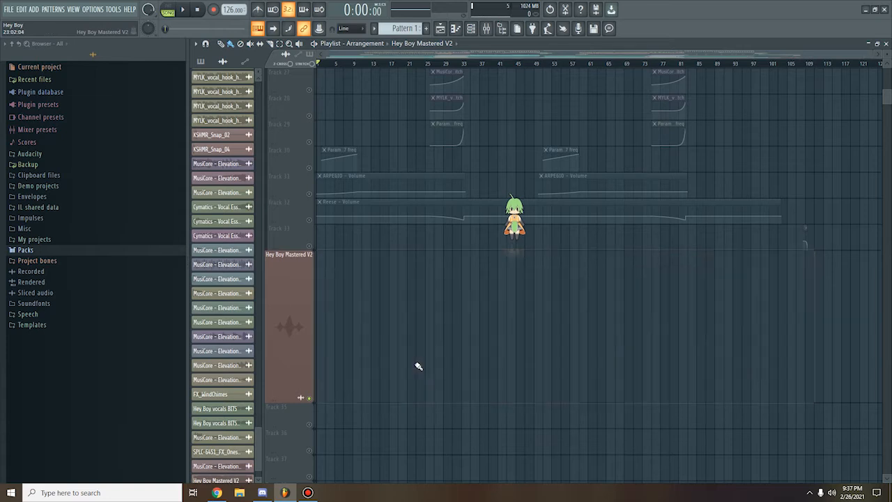
Step: Unmute the Piano track and leave Track 1 muted
{"action": "scroll", "coordinate": [402, 352], "scroll_direction": "up", "scroll_amount": 20}
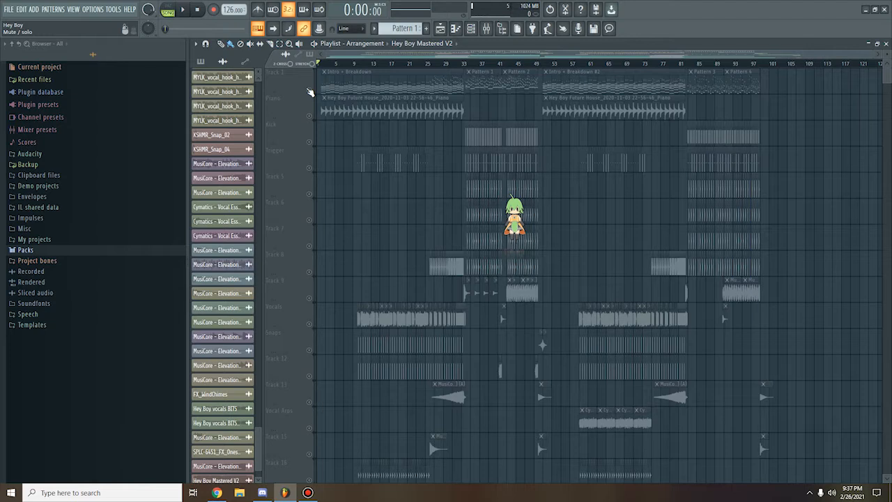
{"action": "left_click", "coordinate": [310, 90]}
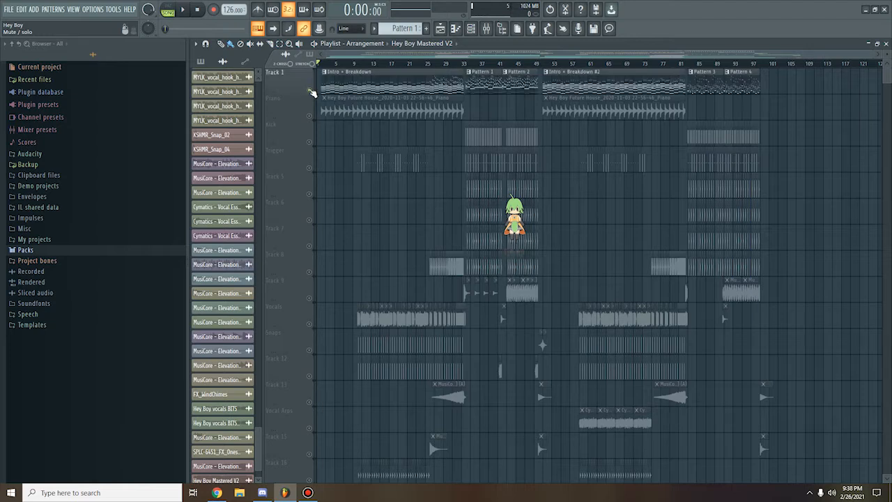
{"action": "left_click", "coordinate": [309, 115]}
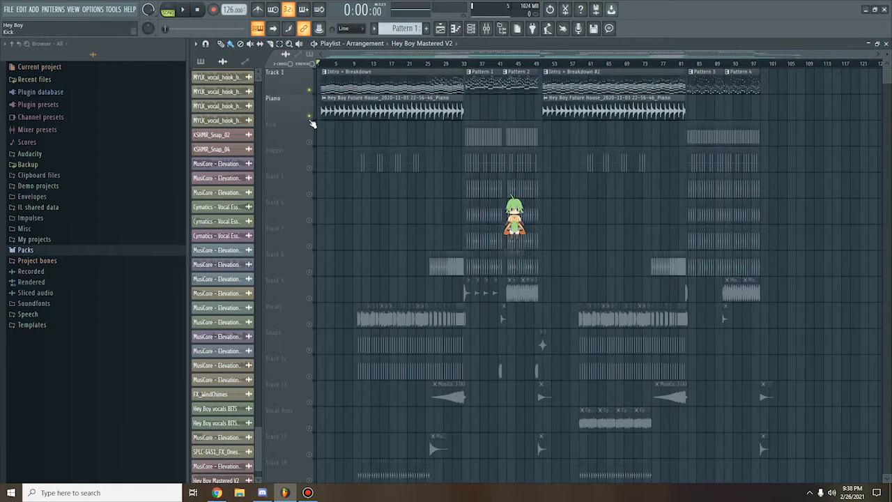
{"action": "left_click", "coordinate": [310, 90]}
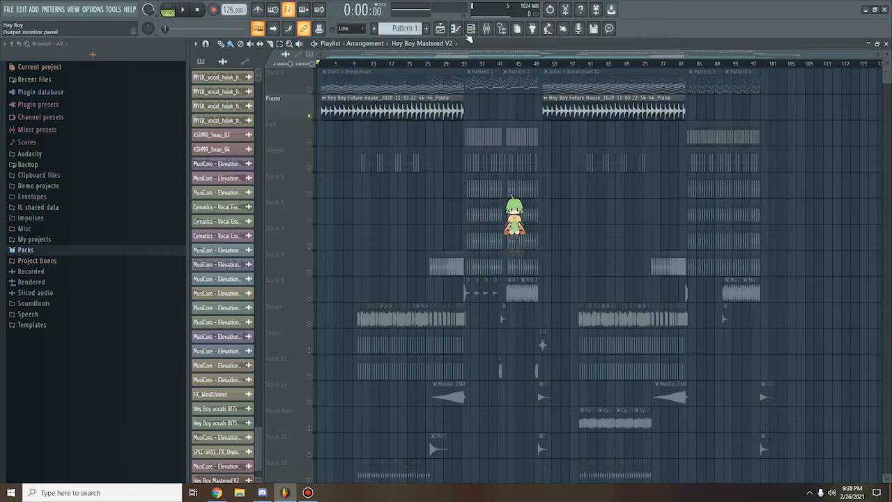
{"action": "key", "text": "F6"}
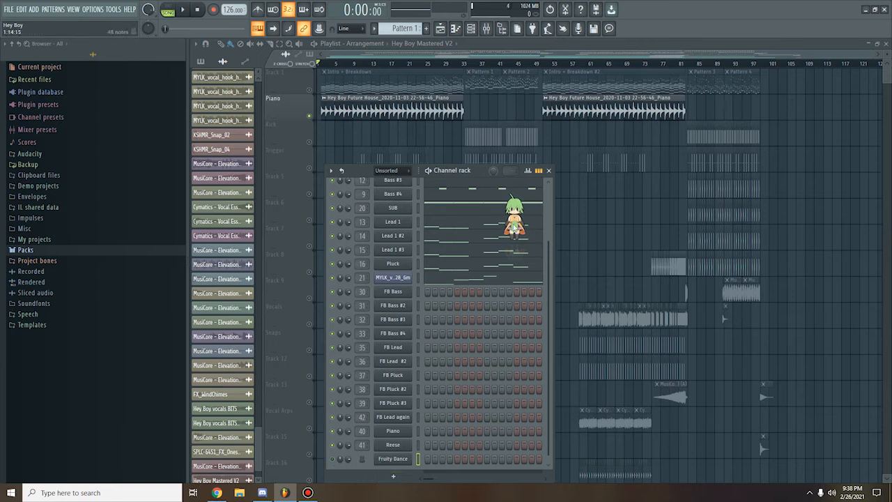
{"action": "left_click", "coordinate": [548, 171]}
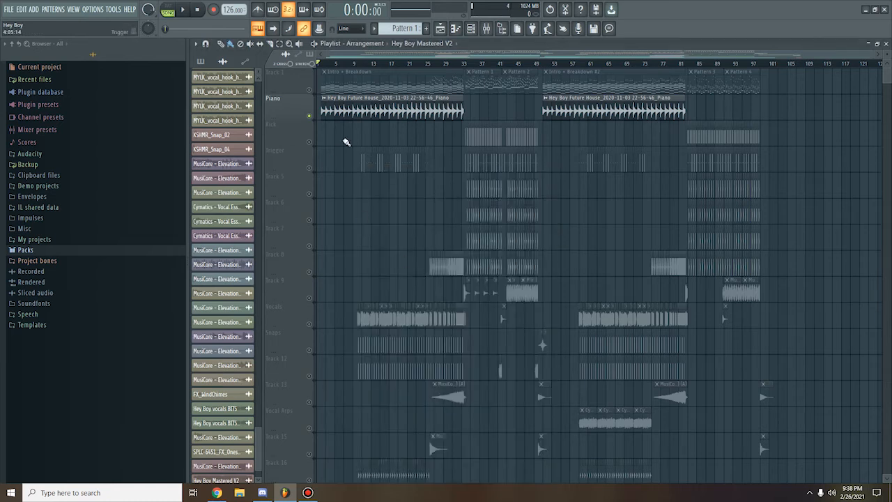
Step: Check the channel settings of the first Piano audio clip and play the track from the clip's start
{"action": "left_click", "coordinate": [322, 64]}
{"action": "double_click", "coordinate": [328, 99]}
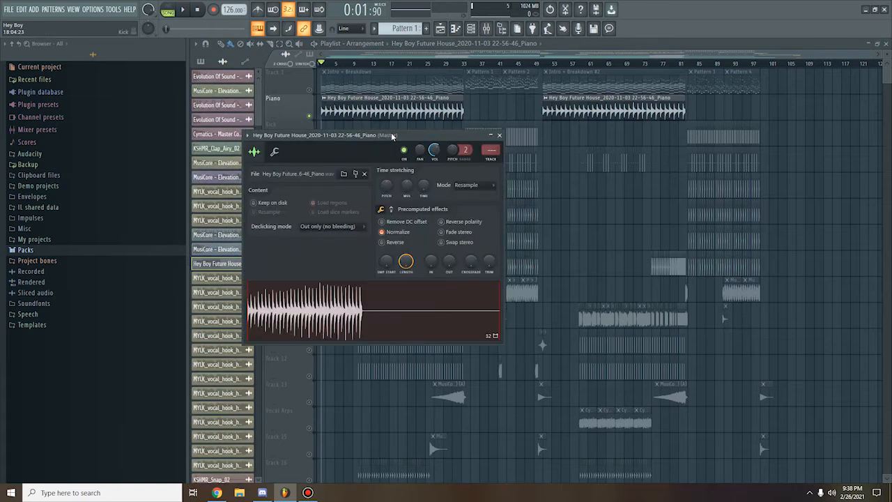
{"action": "left_click_drag", "start_coordinate": [393, 135], "coordinate": [409, 117]}
{"action": "left_click", "coordinate": [515, 118]}
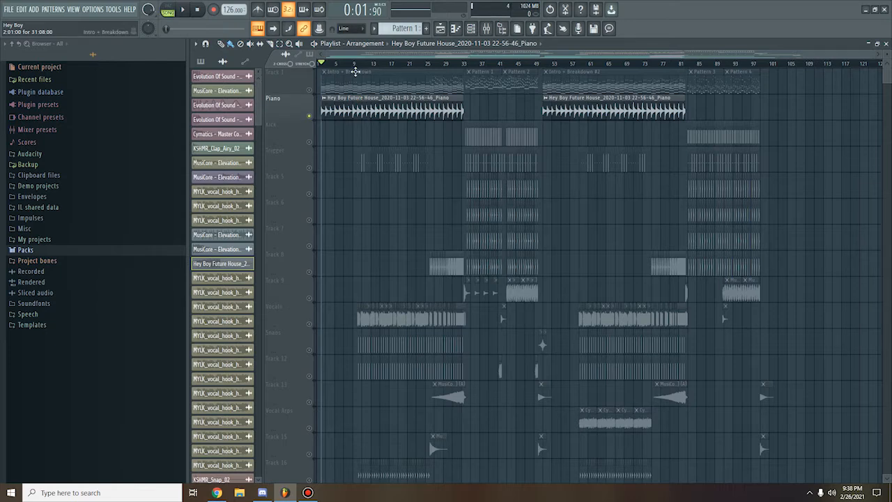
{"action": "key", "text": "space"}
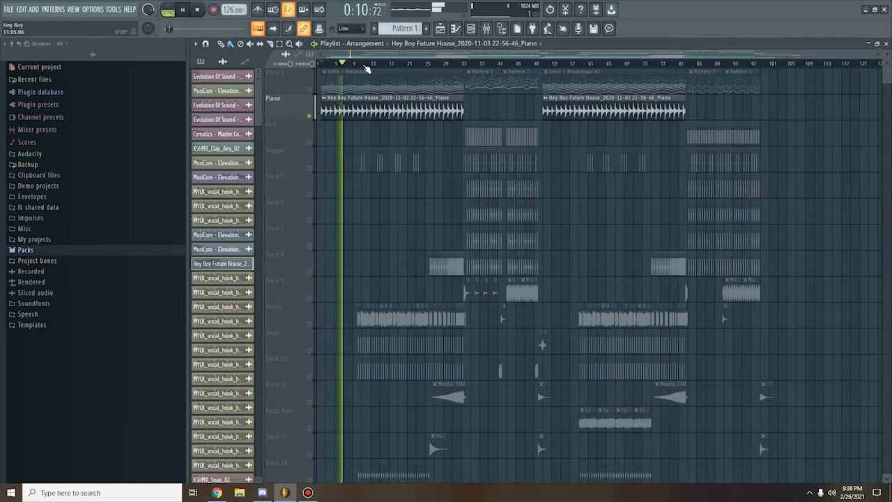
Step: Stop playback and solo Track 1 in the playlist in place of the Piano audio track
{"action": "key", "text": "space"}
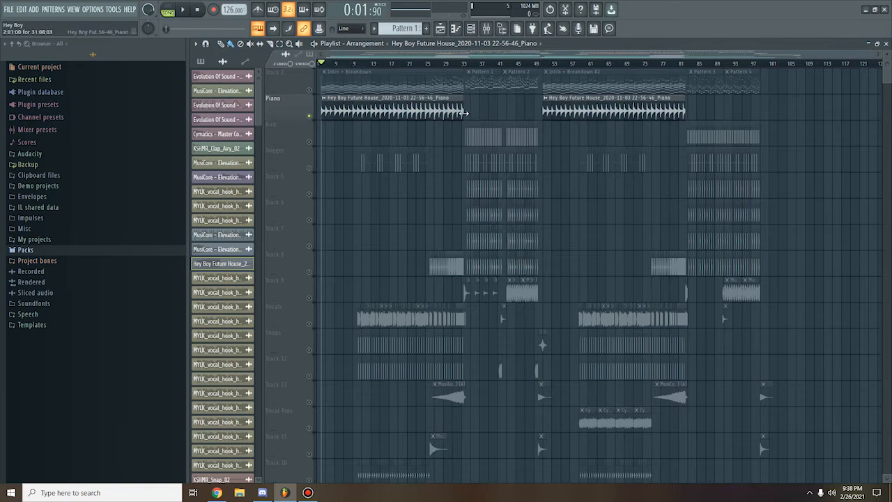
{"action": "scroll", "coordinate": [463, 64], "scroll_direction": "up", "scroll_amount": 5}
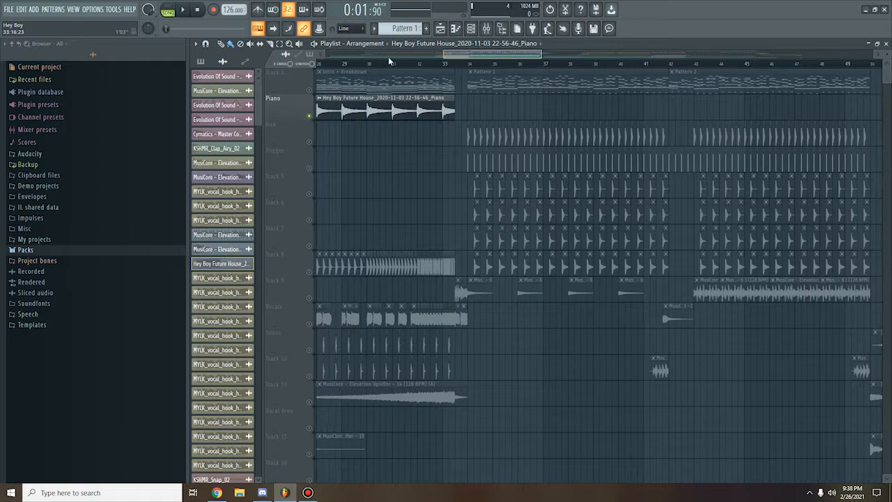
{"action": "left_click_drag", "start_coordinate": [388, 57], "coordinate": [400, 133]}
{"action": "scroll", "coordinate": [395, 147], "scroll_direction": "down", "scroll_amount": 4}
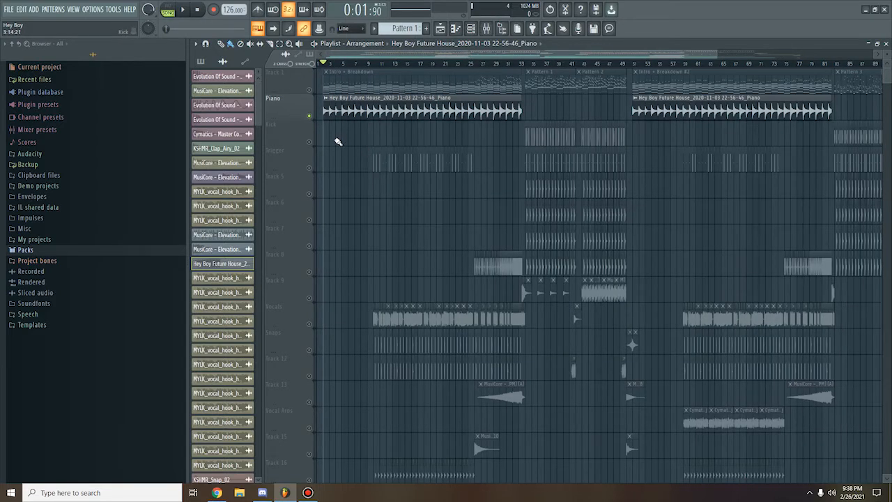
{"action": "scroll", "coordinate": [364, 190], "scroll_direction": "down", "scroll_amount": 1}
{"action": "scroll", "coordinate": [364, 197], "scroll_direction": "up", "scroll_amount": 1}
{"action": "right_click", "coordinate": [310, 91]}
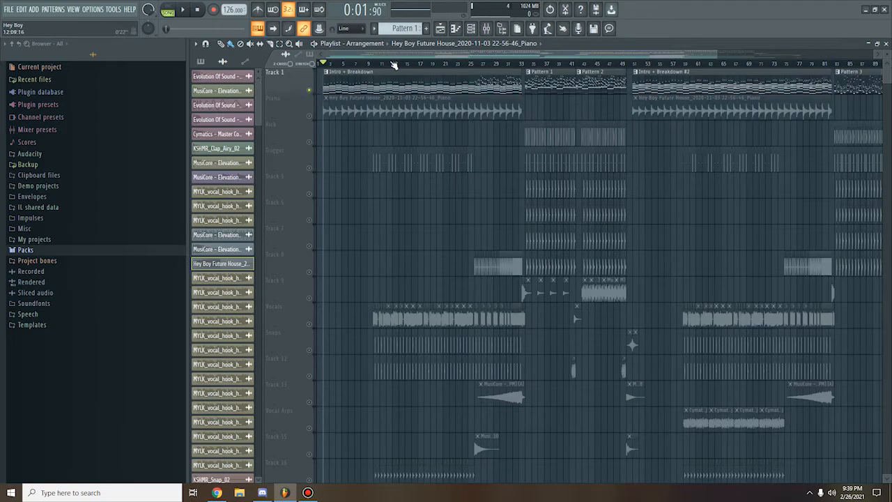
Step: Open the channel rack for the Intro + Breakdown pattern and look through its unsorted channels
{"action": "left_click", "coordinate": [339, 86]}
{"action": "left_click", "coordinate": [472, 30]}
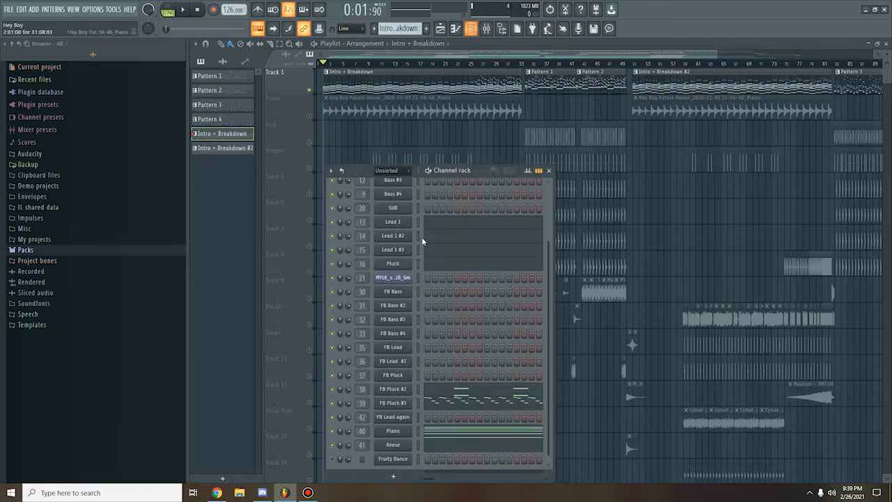
{"action": "left_click_drag", "start_coordinate": [358, 173], "coordinate": [362, 148]}
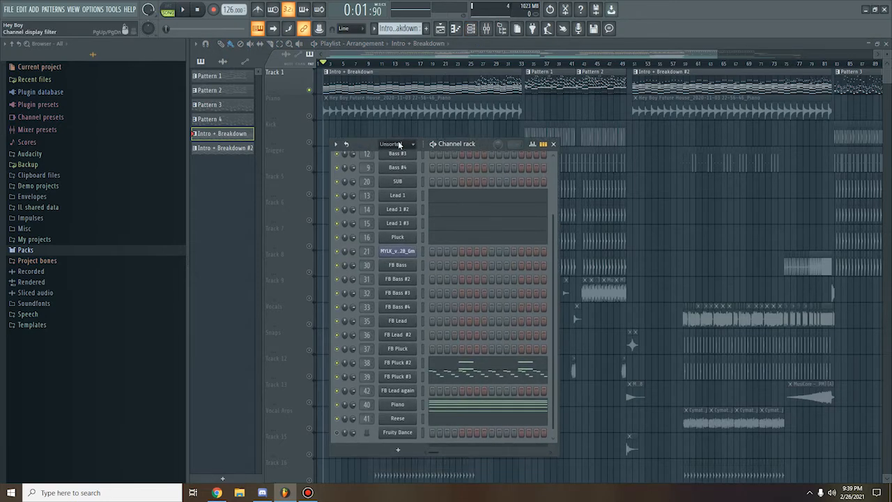
{"action": "left_click", "coordinate": [395, 144]}
{"action": "left_click", "coordinate": [391, 183]}
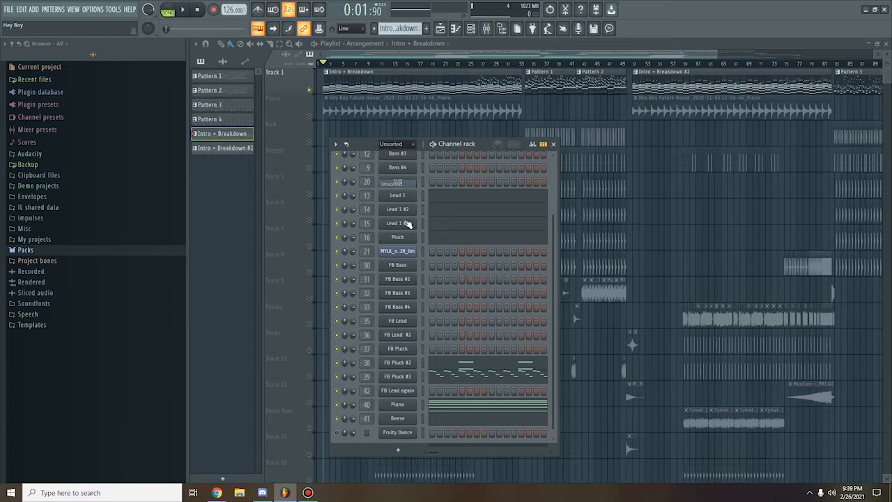
{"action": "scroll", "coordinate": [423, 244], "scroll_direction": "up", "scroll_amount": 4}
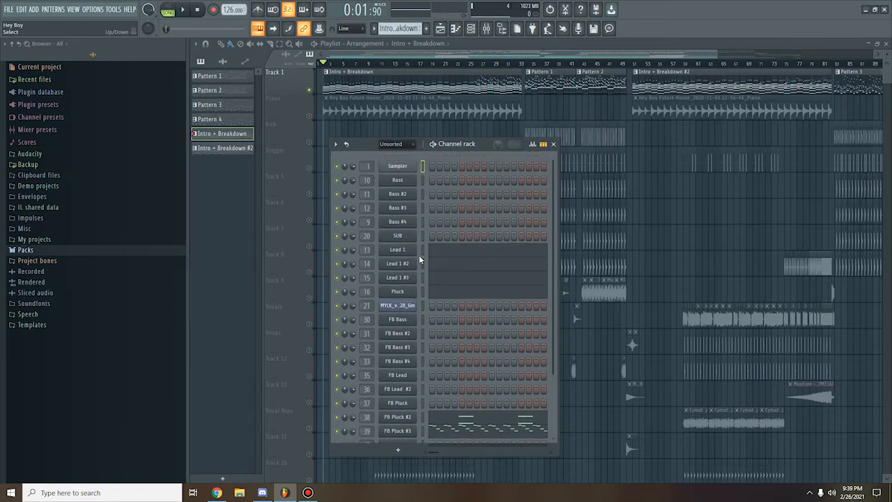
{"action": "scroll", "coordinate": [417, 247], "scroll_direction": "down", "scroll_amount": 4}
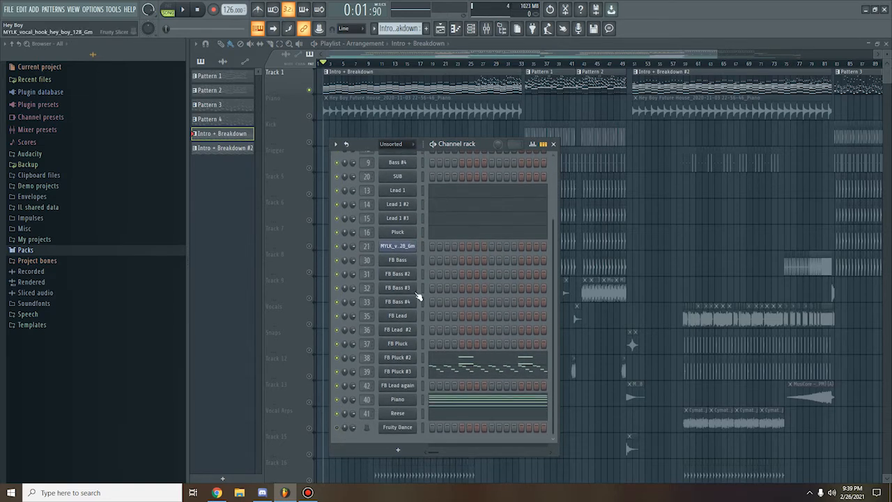
Step: Check the Sylenth1 settings of the FB Pluck #2 channel while playing Track 1 from the song start, and stop playback
{"action": "left_click", "coordinate": [410, 361]}
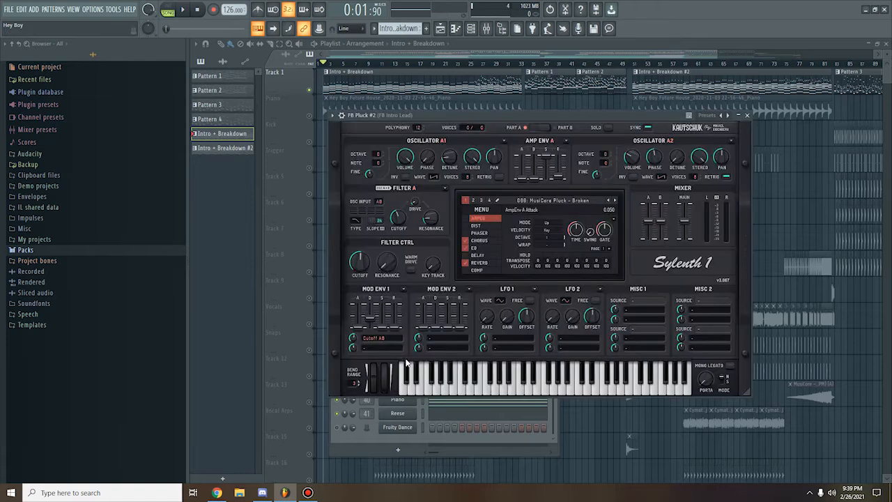
{"action": "left_click_drag", "start_coordinate": [479, 114], "coordinate": [467, 103]}
{"action": "key", "text": "space"}
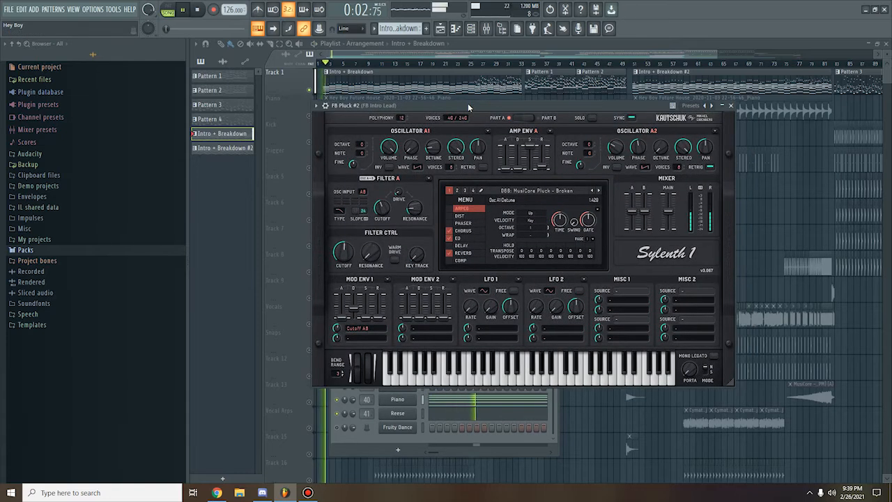
{"action": "left_click_drag", "start_coordinate": [467, 103], "coordinate": [578, 91]}
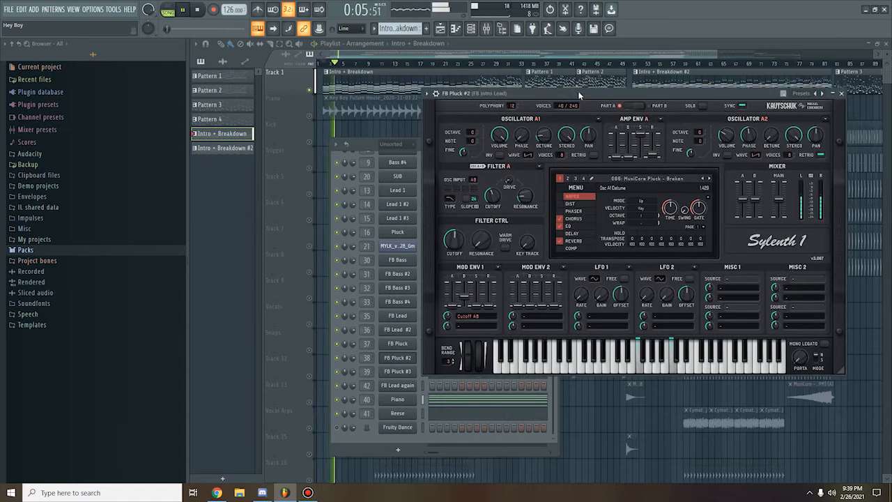
{"action": "left_click", "coordinate": [841, 93]}
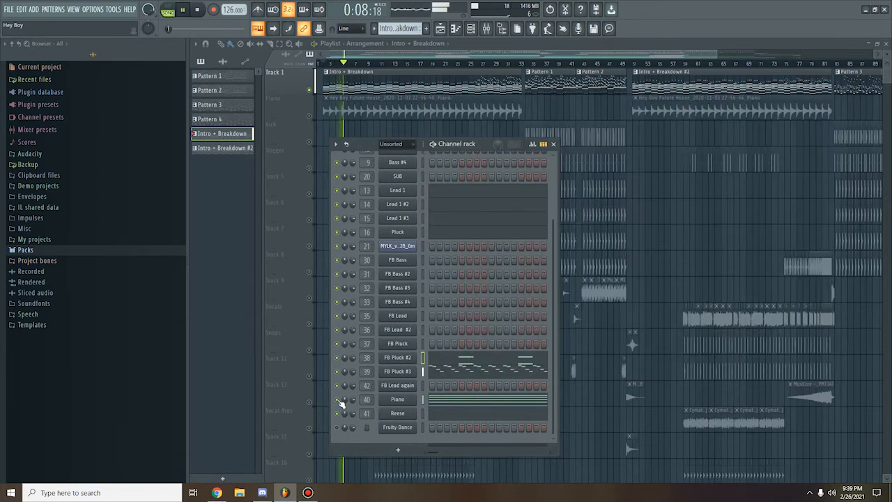
{"action": "key", "text": "space"}
Step: Solo the Piano channel and view its Addictive Keys instrument, closing the instrument window when done
{"action": "right_click", "coordinate": [337, 400]}
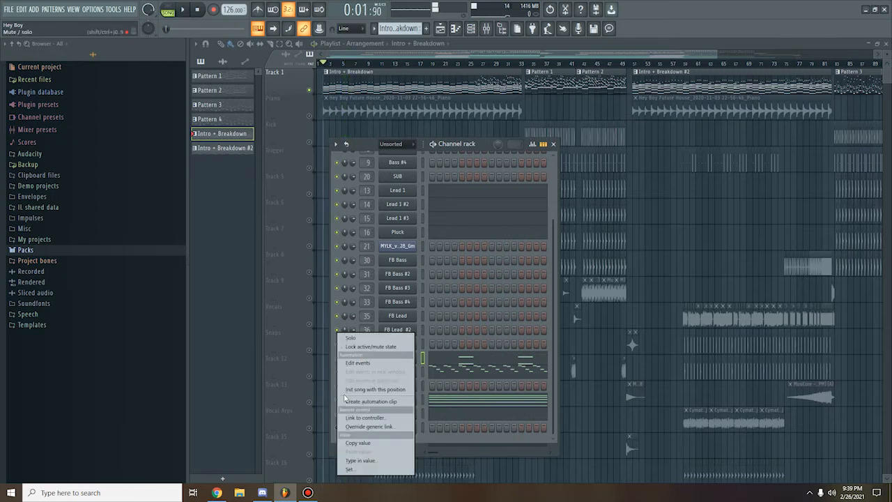
{"action": "left_click", "coordinate": [383, 339]}
{"action": "left_click", "coordinate": [394, 400]}
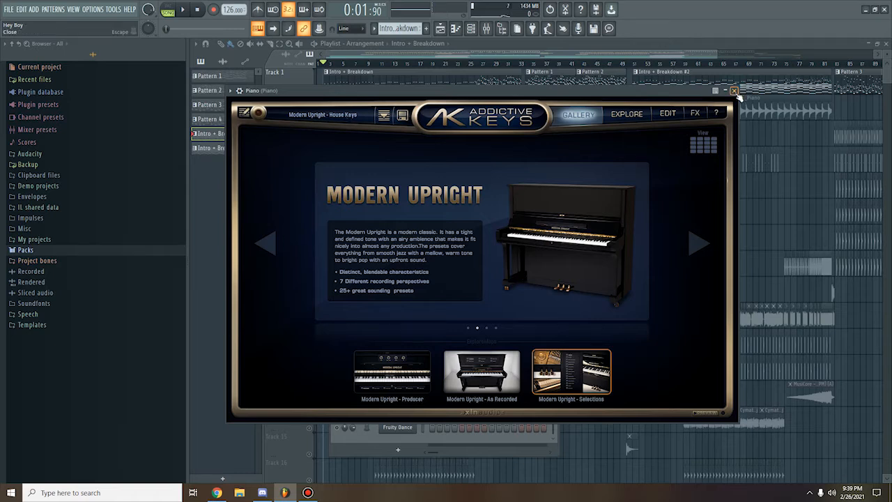
{"action": "left_click_drag", "start_coordinate": [350, 91], "coordinate": [361, 108]}
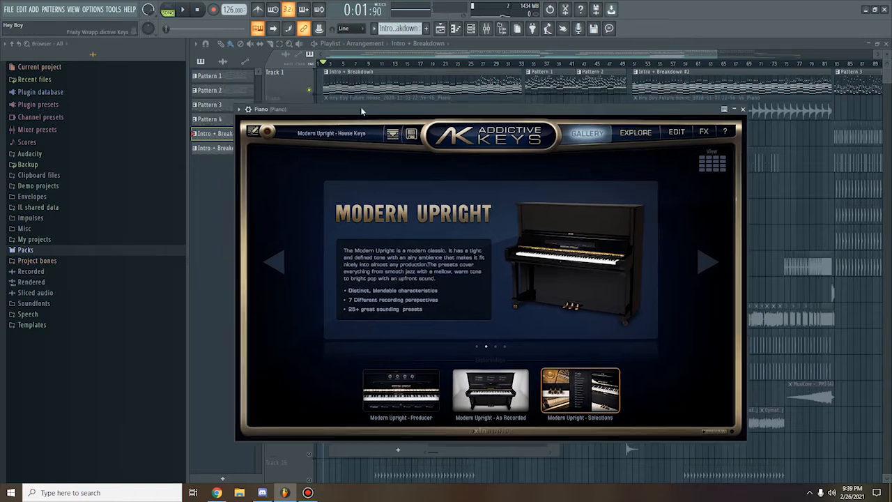
{"action": "left_click", "coordinate": [744, 110]}
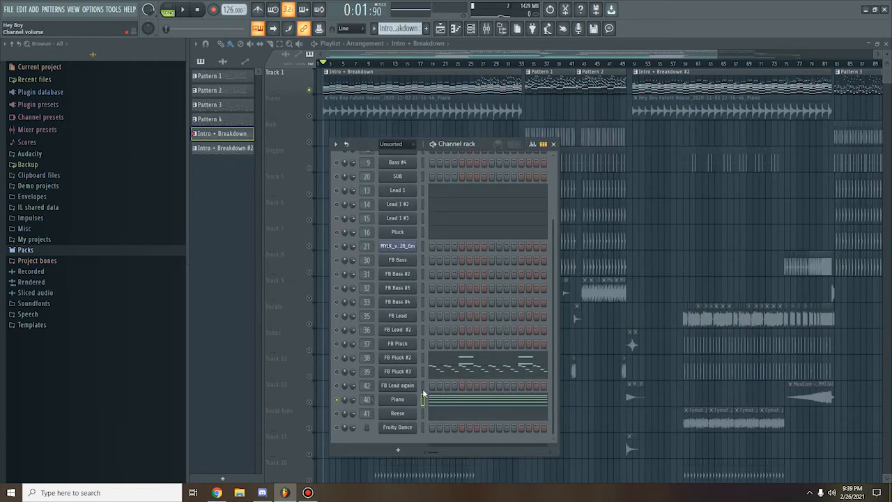
Step: Open the Piano channel's piano roll and examine its chord notes across the whole Intro + Breakdown pattern
{"action": "right_click", "coordinate": [397, 401]}
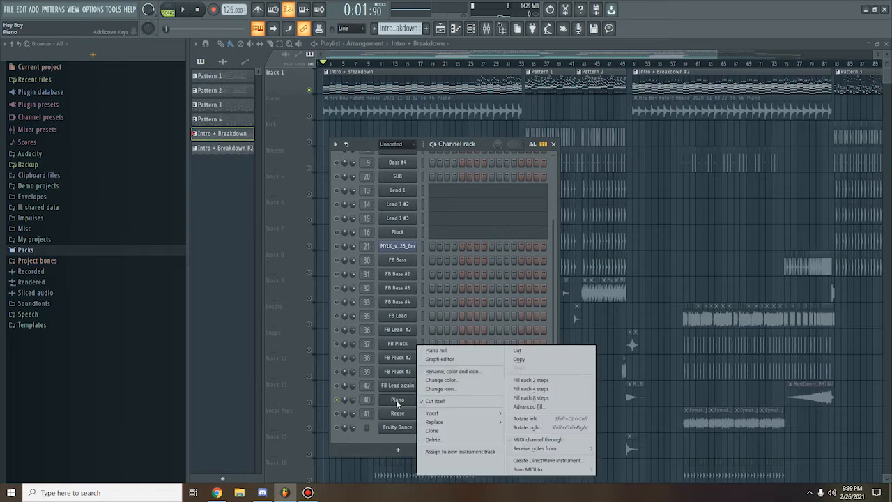
{"action": "left_click", "coordinate": [446, 351]}
{"action": "scroll", "coordinate": [366, 229], "scroll_direction": "down", "scroll_amount": 6}
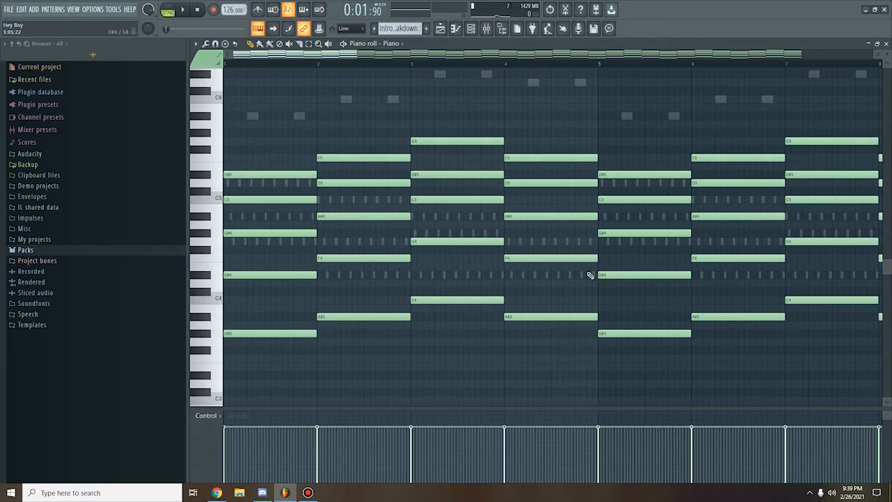
{"action": "scroll", "coordinate": [625, 293], "scroll_direction": "down", "scroll_amount": 8}
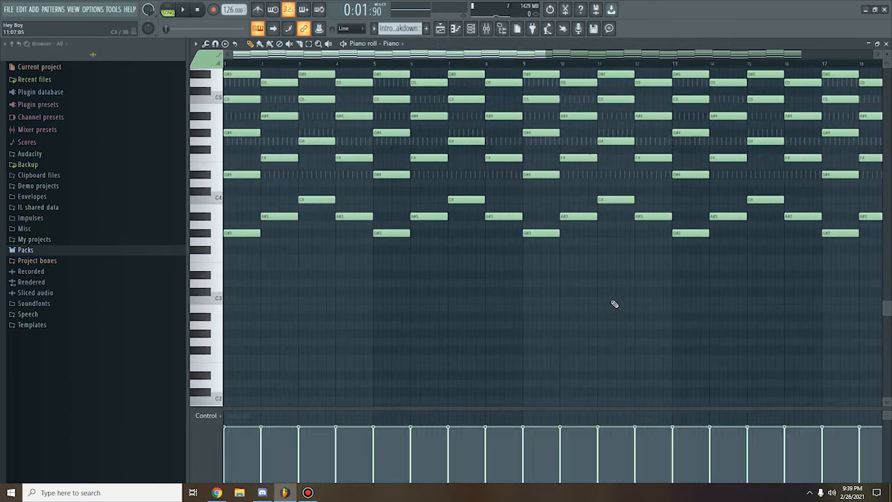
{"action": "scroll", "coordinate": [602, 310], "scroll_direction": "up", "scroll_amount": 3}
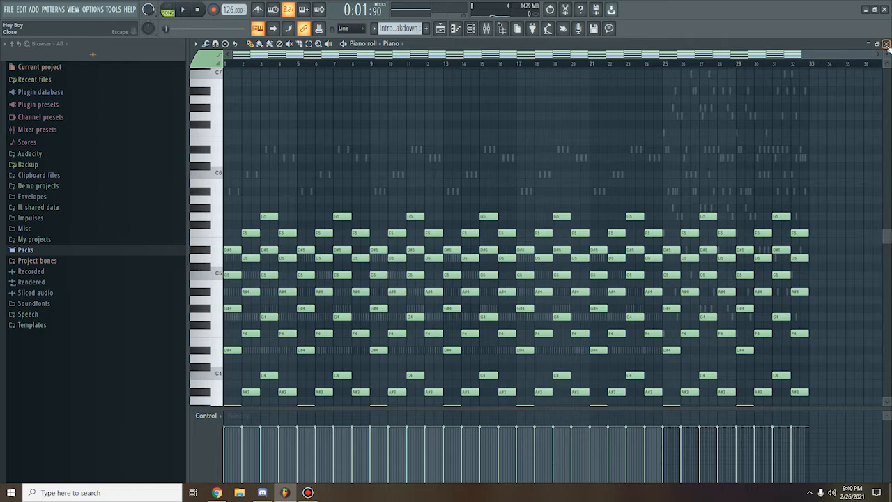
Step: Solo the FB Pluck #2 channel in the channel rack and open its Sylenth1 synth
{"action": "left_click", "coordinate": [471, 27]}
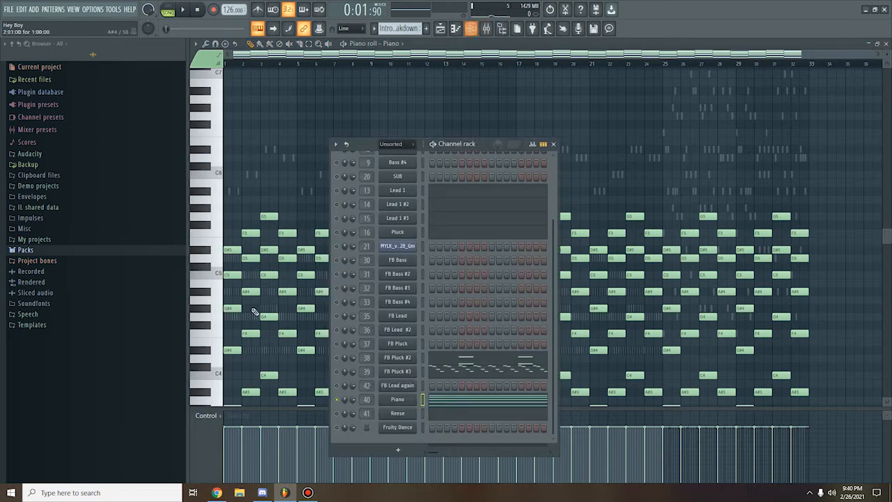
{"action": "right_click", "coordinate": [338, 359]}
{"action": "left_click", "coordinate": [354, 338]}
{"action": "left_click", "coordinate": [393, 359]}
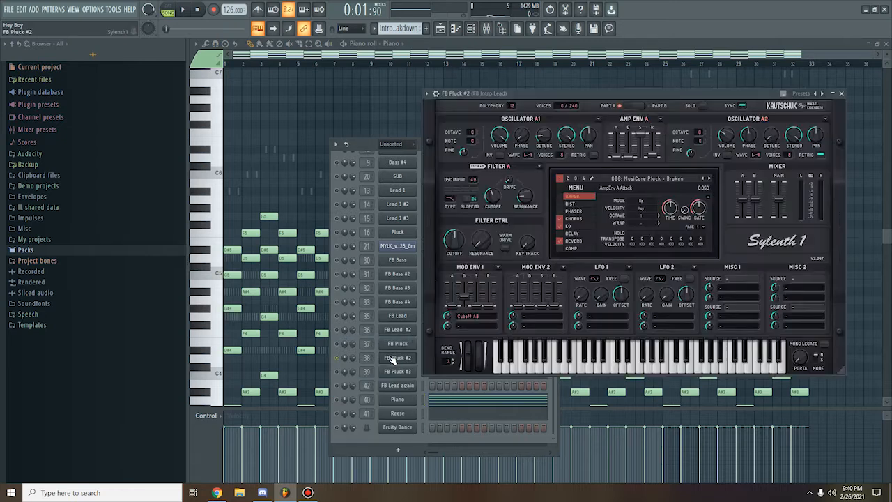
{"action": "left_click_drag", "start_coordinate": [546, 93], "coordinate": [423, 92]}
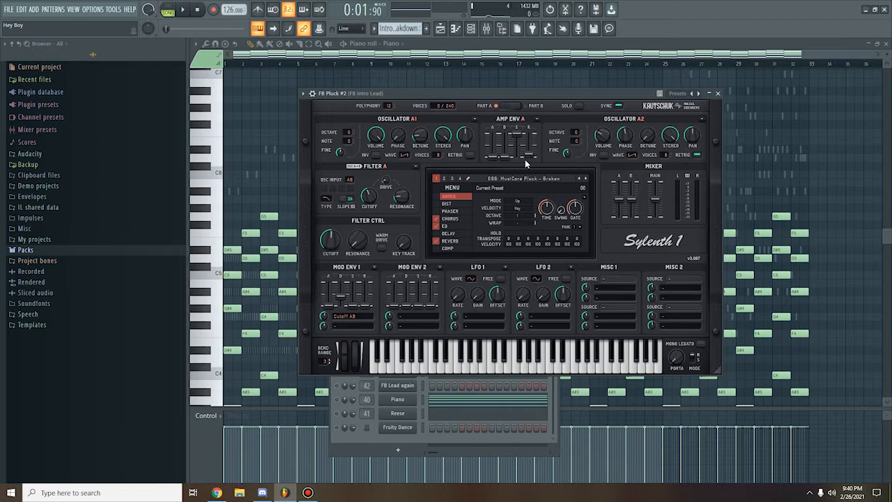
{"action": "mouse_move", "coordinate": [522, 89]}
{"action": "left_mouse_down"}
{"action": "mouse_move", "coordinate": [499, 99]}
{"action": "mouse_move", "coordinate": [505, 90]}
{"action": "left_mouse_up"}
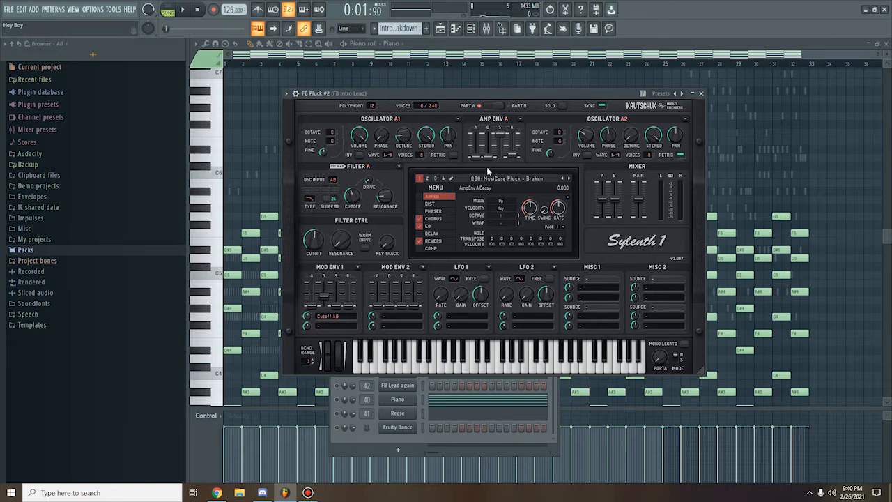
Step: Check Sylenth1's preset list without changing the preset, and start playing the soloed FB Pluck #2 from the song start
{"action": "left_click", "coordinate": [530, 181]}
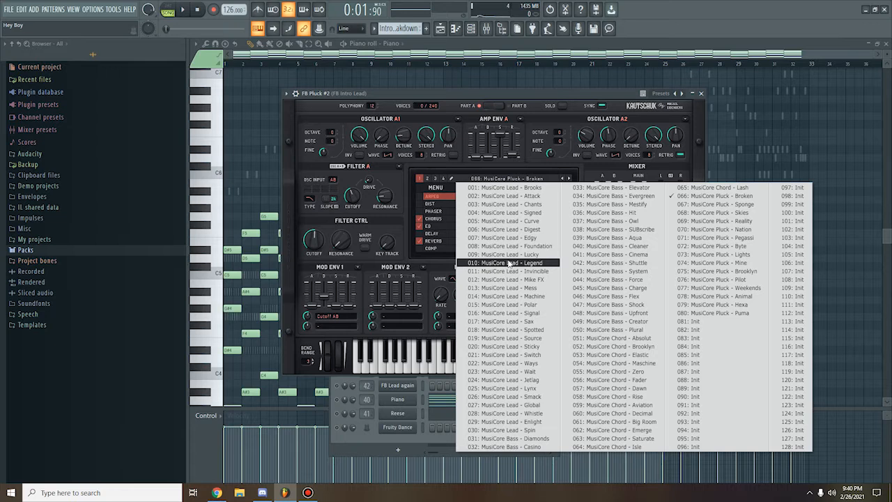
{"action": "left_click", "coordinate": [501, 92]}
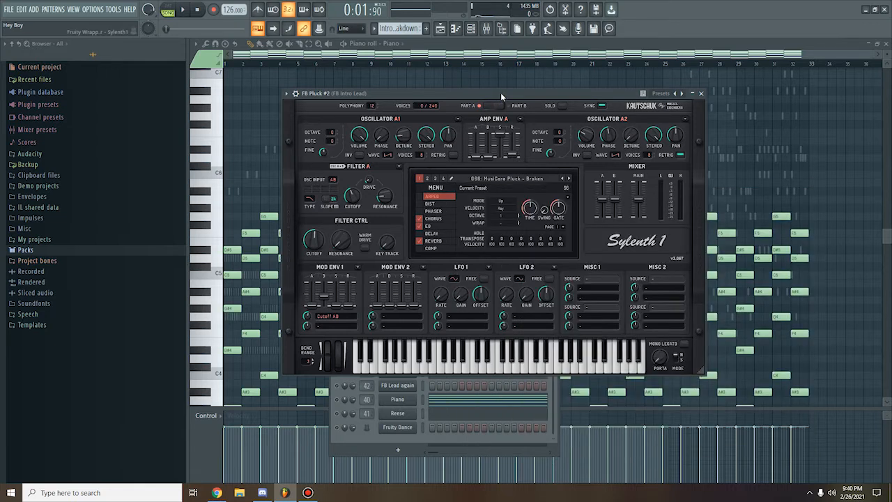
{"action": "left_click_drag", "start_coordinate": [406, 90], "coordinate": [368, 96]}
{"action": "key", "text": "space"}
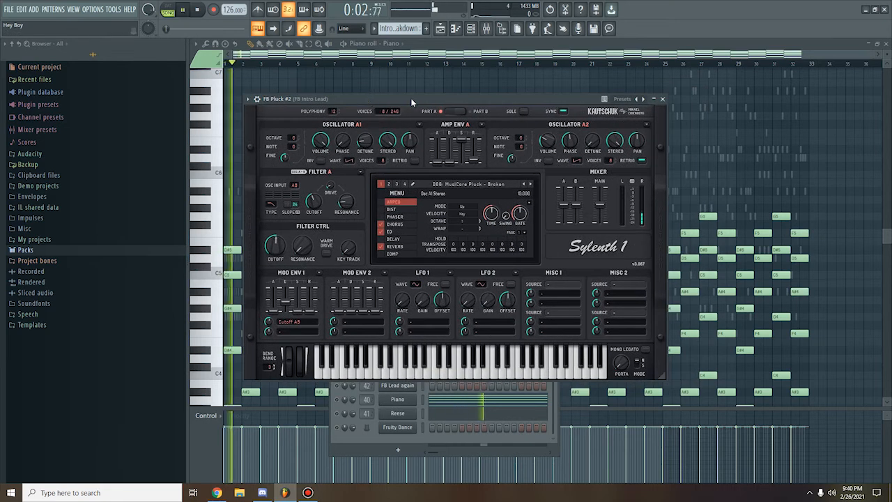
{"action": "left_click", "coordinate": [663, 99]}
Step: Open the FB Pluck #2 piano roll, examine its notes during playback, and stop the song
{"action": "right_click", "coordinate": [407, 345]}
{"action": "left_click", "coordinate": [435, 350]}
{"action": "scroll", "coordinate": [285, 203], "scroll_direction": "up", "scroll_amount": 3}
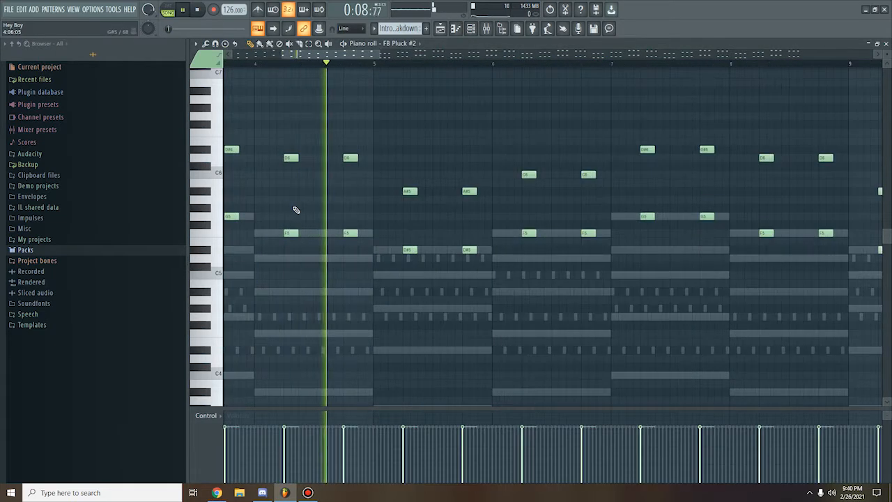
{"action": "scroll", "coordinate": [306, 216], "scroll_direction": "down", "scroll_amount": 3}
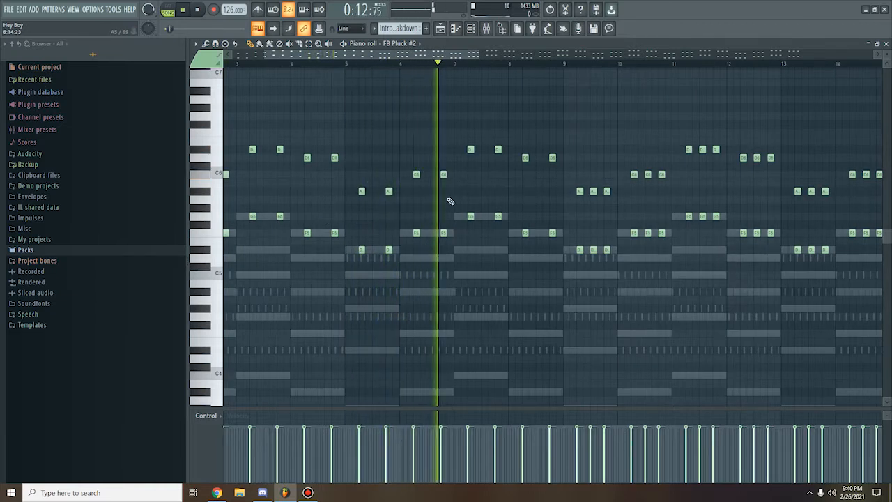
{"action": "scroll", "coordinate": [448, 200], "scroll_direction": "up", "scroll_amount": 2}
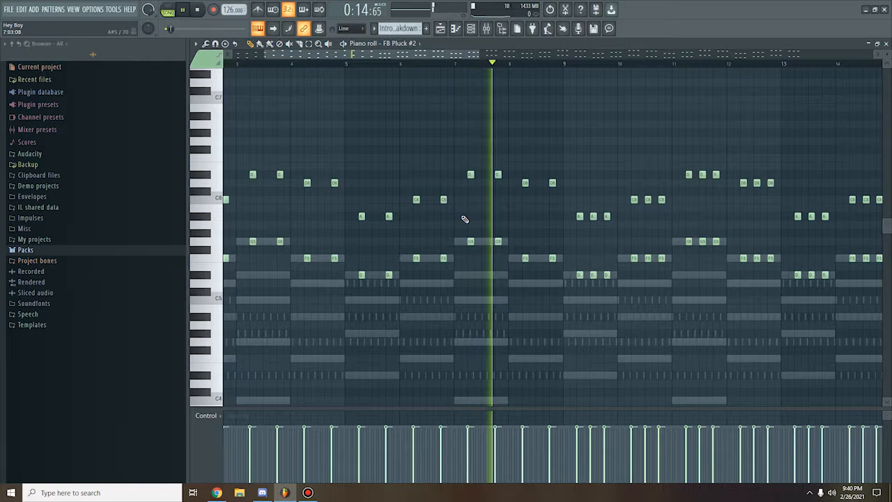
{"action": "scroll", "coordinate": [463, 221], "scroll_direction": "down", "scroll_amount": 2}
{"action": "key", "text": "space"}
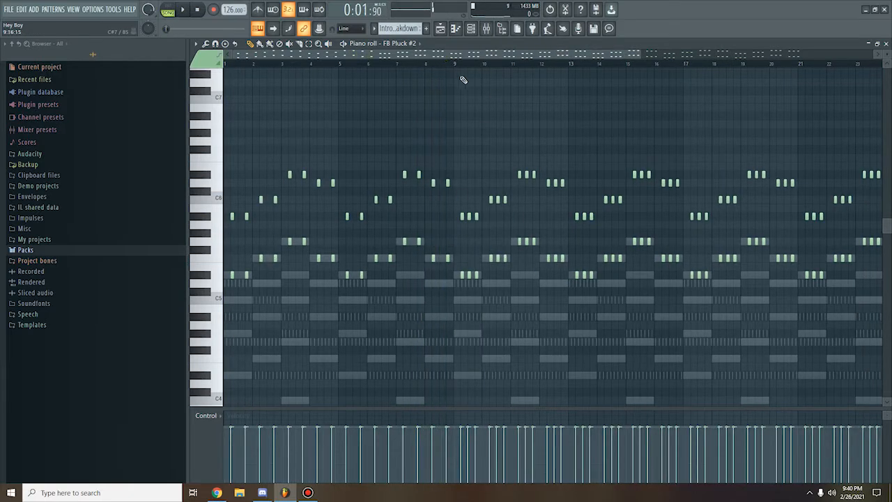
Step: Solo the FB Pluck #3 channel in the channel rack
{"action": "left_click", "coordinate": [471, 29]}
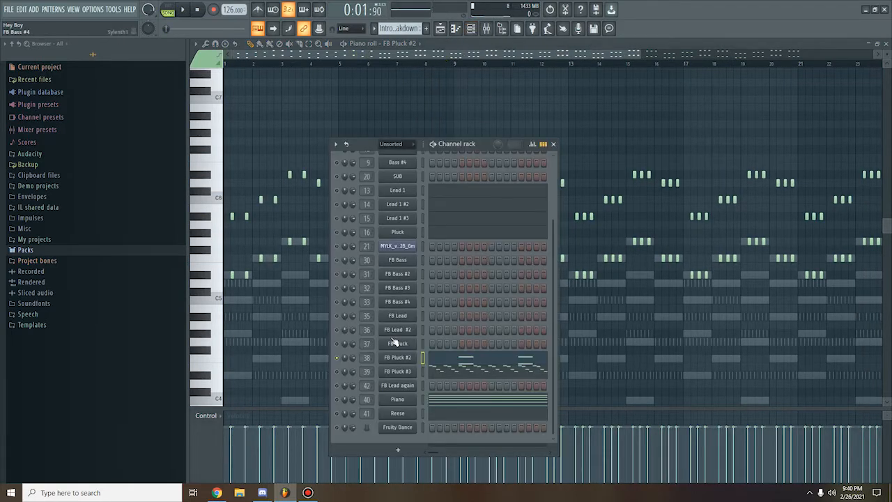
{"action": "right_click", "coordinate": [337, 371]}
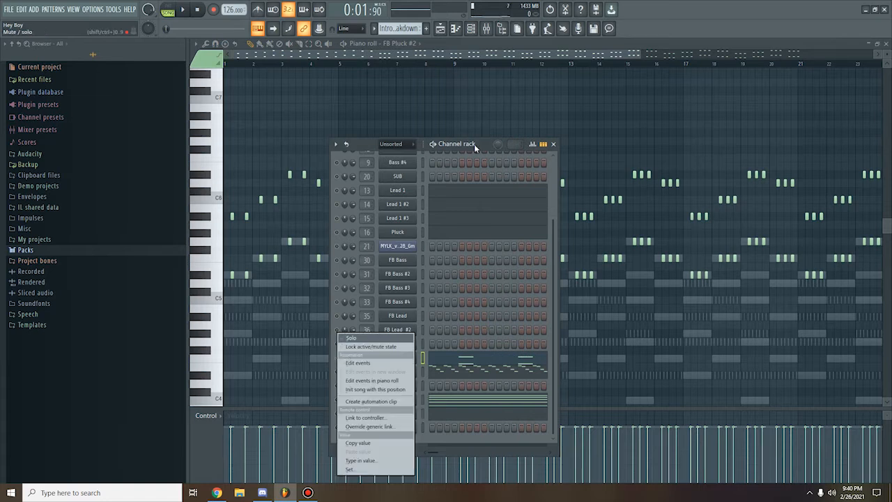
{"action": "left_click", "coordinate": [364, 339]}
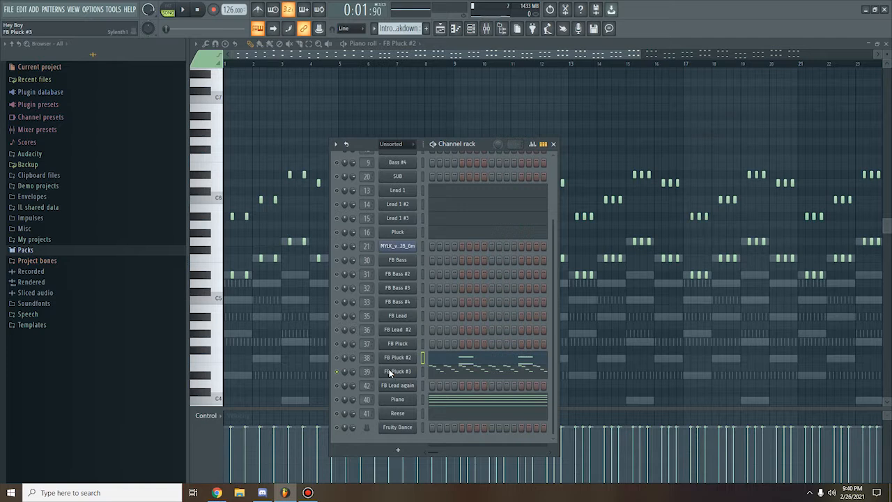
Step: Open FB Pluck #3's Sylenth1 synth to view its preset while the soloed channel plays, and close it
{"action": "left_click", "coordinate": [389, 373]}
{"action": "left_click_drag", "start_coordinate": [428, 129], "coordinate": [384, 115]}
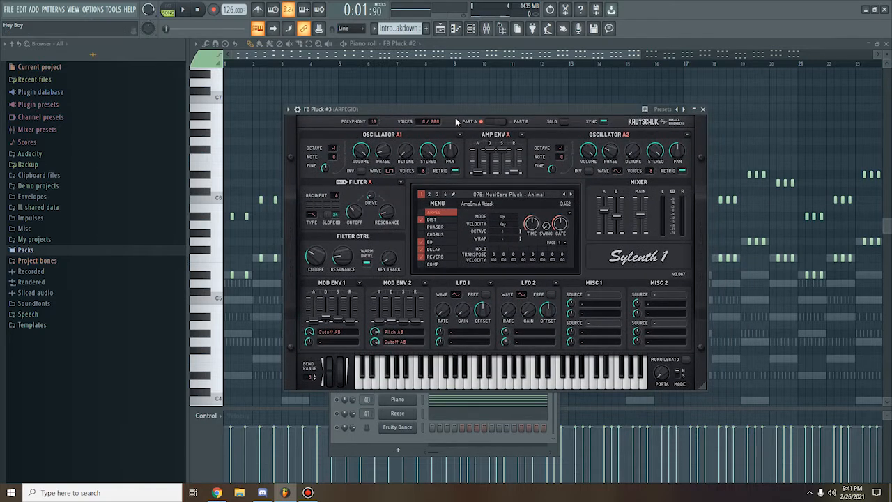
{"action": "left_click_drag", "start_coordinate": [552, 107], "coordinate": [539, 109]}
{"action": "key", "text": "space"}
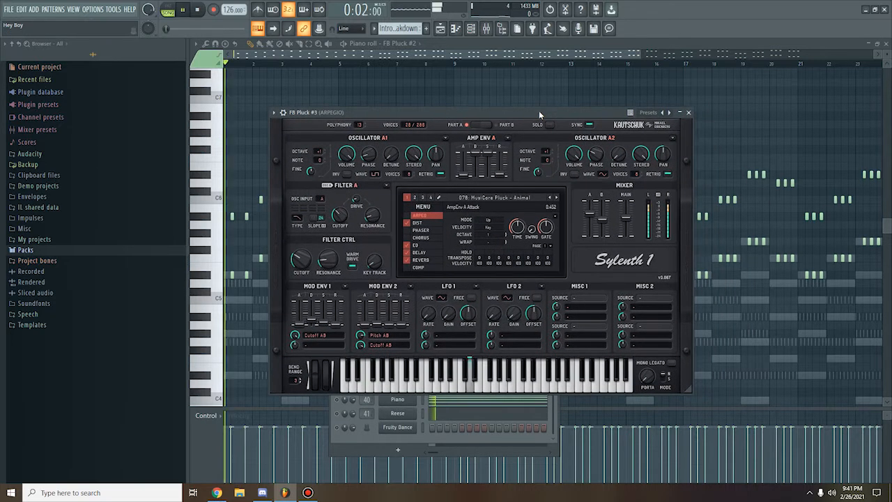
{"action": "left_click", "coordinate": [689, 112]}
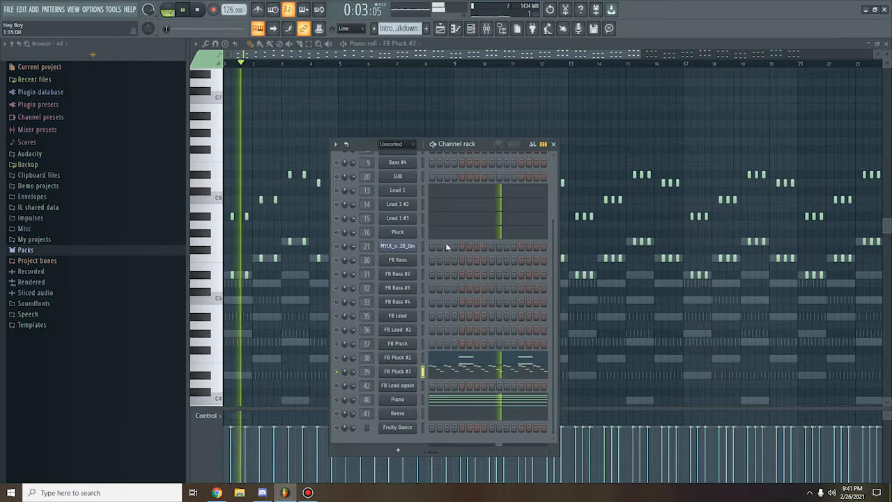
Step: Open the FB Pluck #3 piano roll, examine its notes during playback, and stop the song
{"action": "right_click", "coordinate": [398, 369]}
{"action": "left_click", "coordinate": [418, 350]}
{"action": "scroll", "coordinate": [330, 288], "scroll_direction": "down", "scroll_amount": 5}
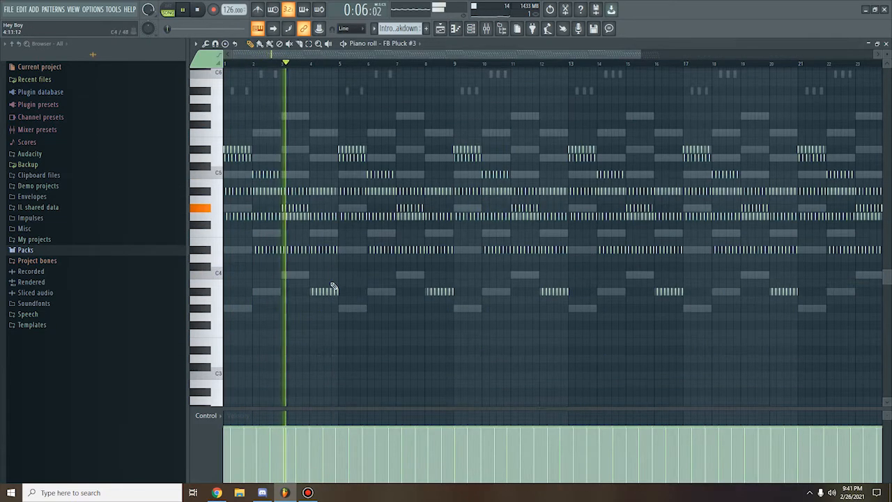
{"action": "scroll", "coordinate": [373, 270], "scroll_direction": "up", "scroll_amount": 3, "text": "ctrl"}
{"action": "scroll", "coordinate": [373, 268], "scroll_direction": "down", "scroll_amount": 3, "text": "ctrl"}
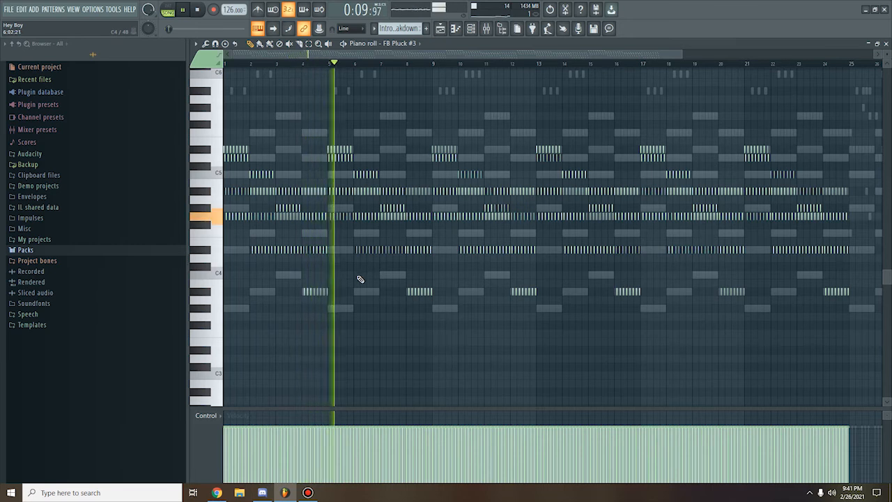
{"action": "scroll", "coordinate": [360, 278], "scroll_direction": "up", "scroll_amount": 3, "text": "ctrl"}
{"action": "key", "text": "space"}
{"action": "scroll", "coordinate": [417, 142], "scroll_direction": "down", "scroll_amount": 4, "text": "ctrl"}
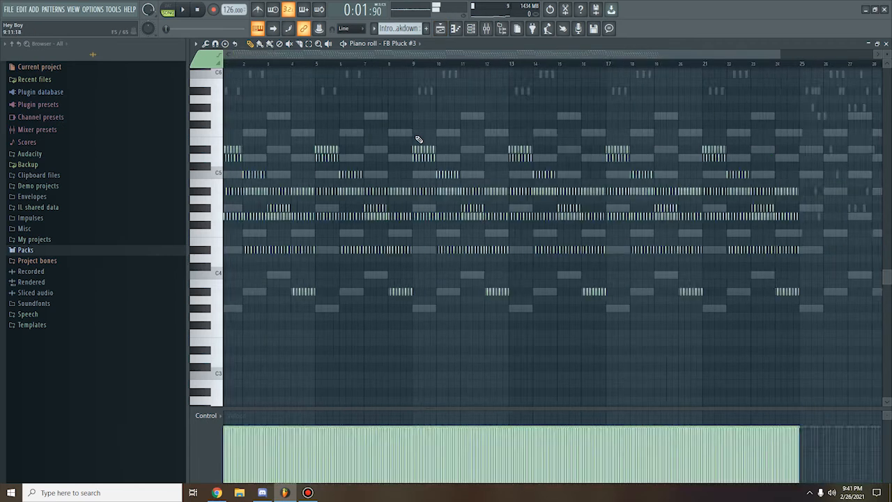
Step: Open the mixer and find the ARPEGIO track while the soloed FB Pluck #3 plays
{"action": "left_click", "coordinate": [471, 33]}
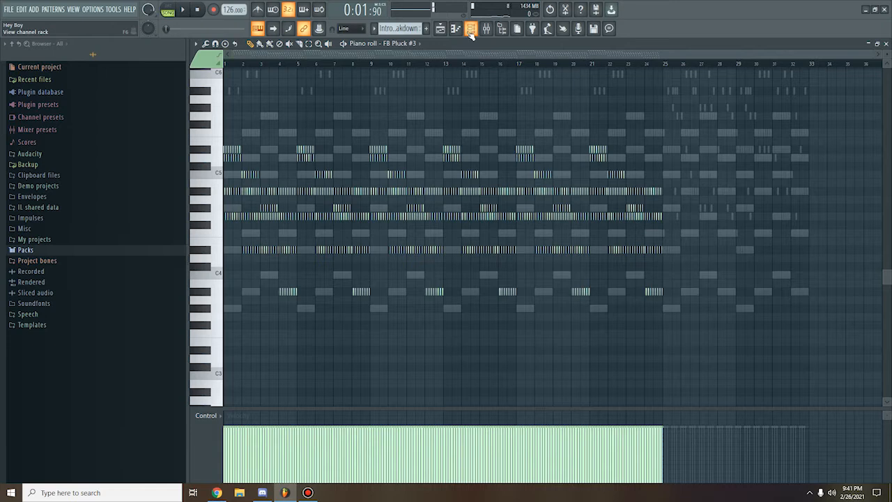
{"action": "left_click", "coordinate": [486, 31]}
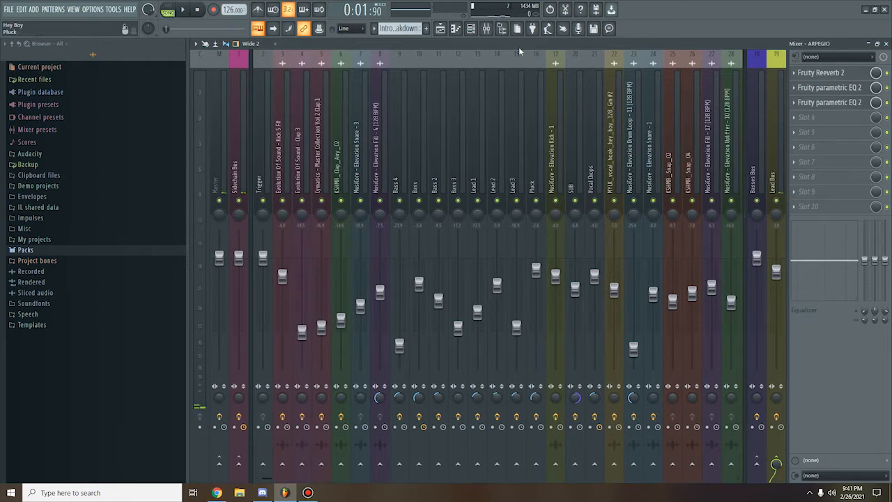
{"action": "left_click", "coordinate": [471, 29]}
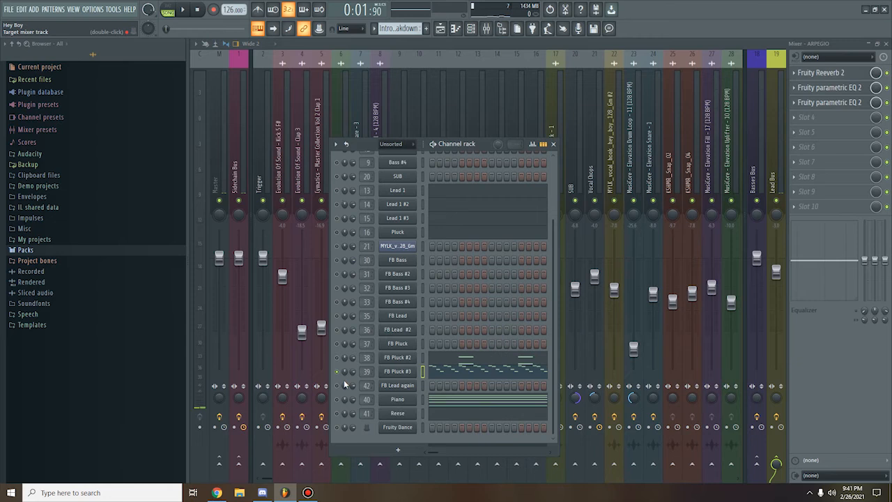
{"action": "left_click", "coordinate": [554, 143]}
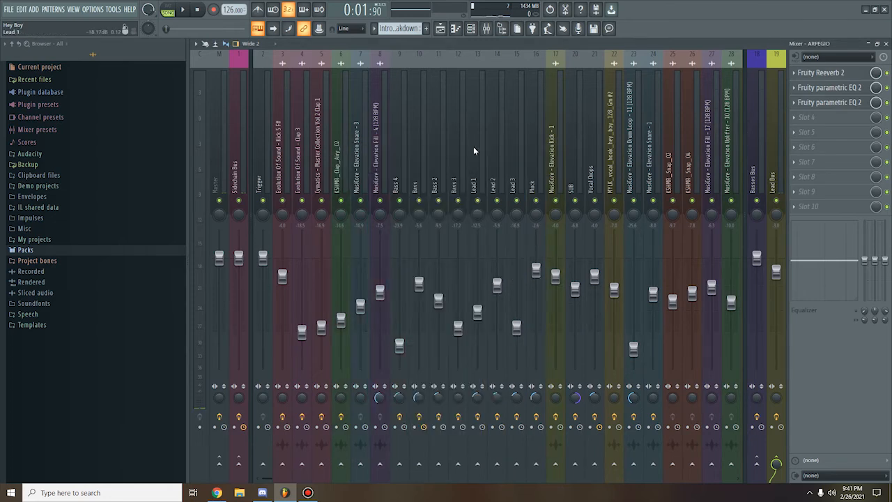
{"action": "key", "text": "space"}
{"action": "scroll", "coordinate": [473, 149], "scroll_direction": "down", "scroll_amount": 10}
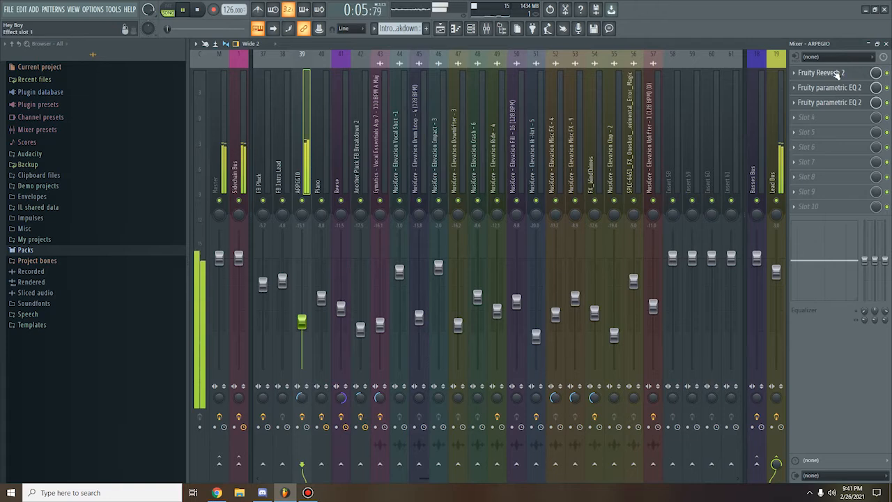
Step: Inspect the Fruity Reeverb 2 and both Fruity parametric EQ 2 effects on the ARPEGIO mixer track one after another
{"action": "left_click", "coordinate": [829, 73]}
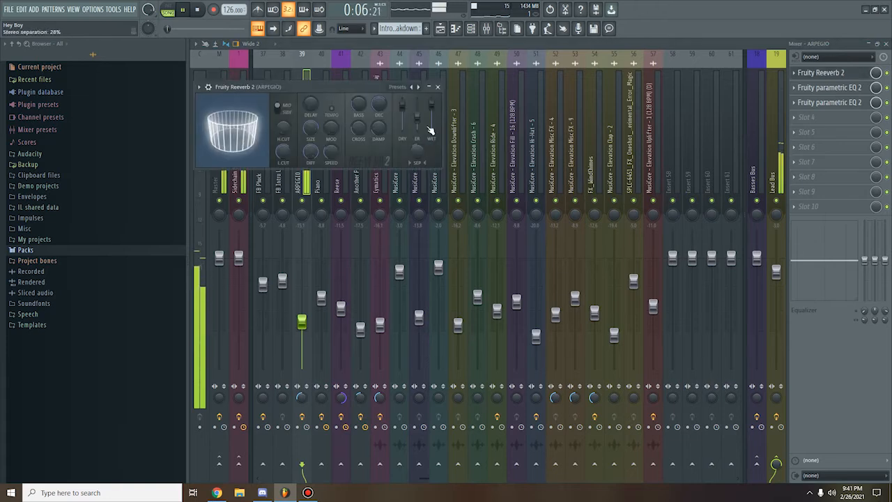
{"action": "left_click", "coordinate": [437, 87]}
{"action": "left_click", "coordinate": [816, 88]}
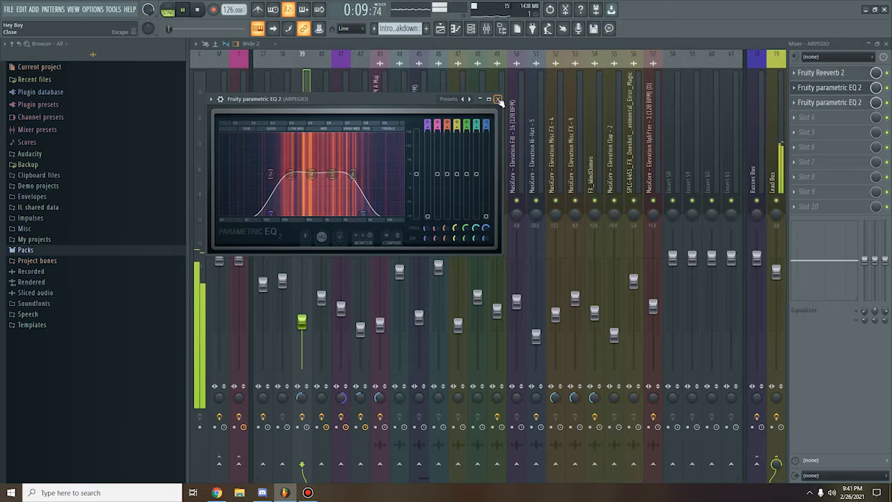
{"action": "left_click", "coordinate": [497, 99]}
{"action": "left_click", "coordinate": [812, 103]}
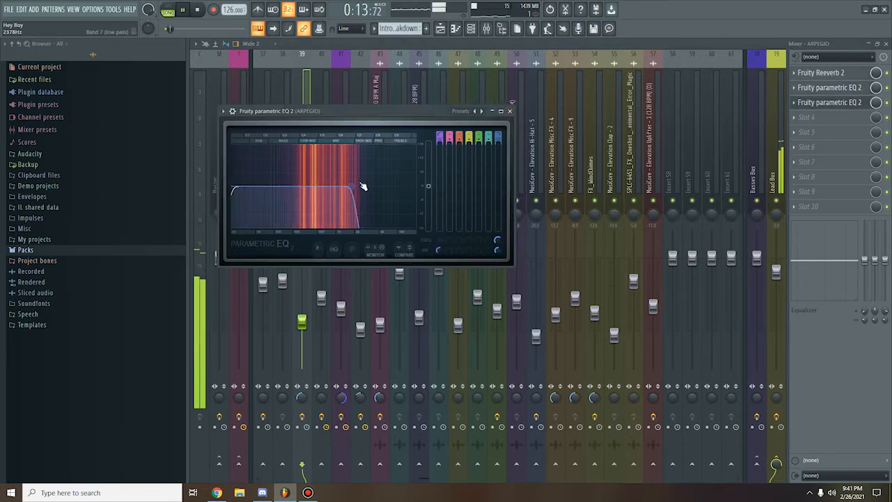
{"action": "left_click", "coordinate": [511, 110]}
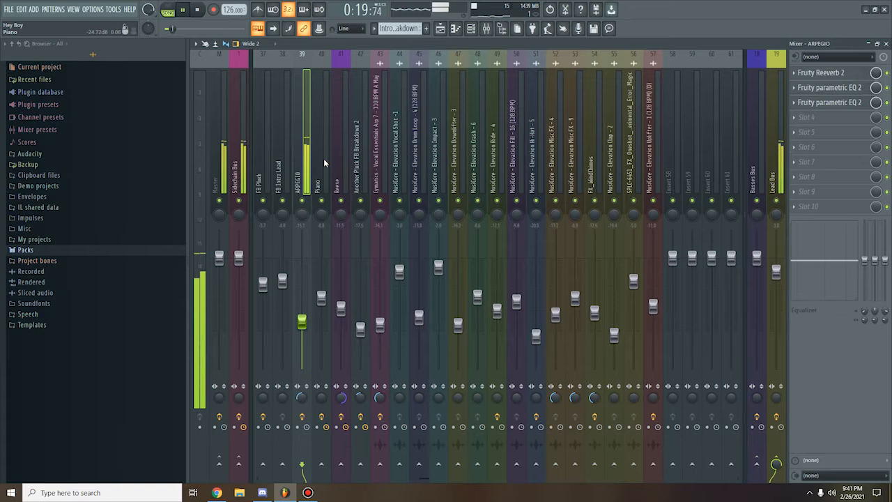
Step: Stop playback and solo the FB Pluck #2 channel in the channel rack
{"action": "scroll", "coordinate": [323, 162], "scroll_direction": "up", "scroll_amount": 4}
{"action": "scroll", "coordinate": [323, 161], "scroll_direction": "up", "scroll_amount": 8}
{"action": "key", "text": "space"}
{"action": "left_click", "coordinate": [480, 30]}
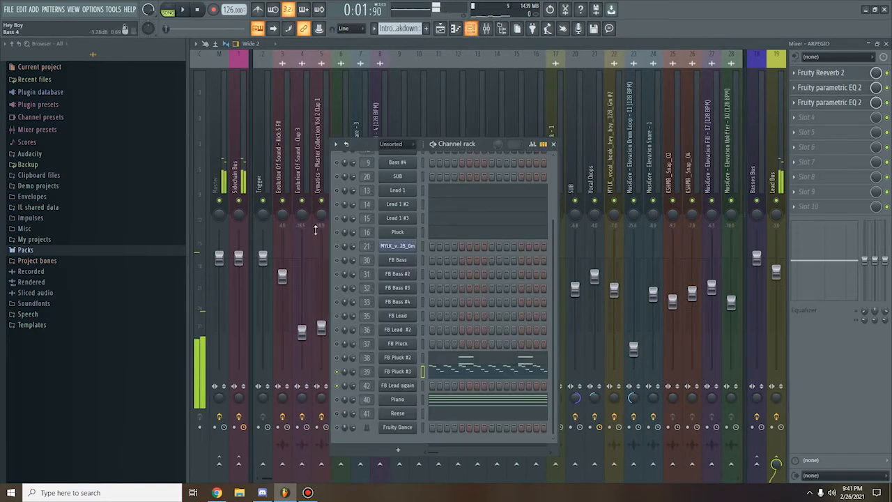
{"action": "right_click", "coordinate": [339, 363]}
{"action": "left_click", "coordinate": [335, 381]}
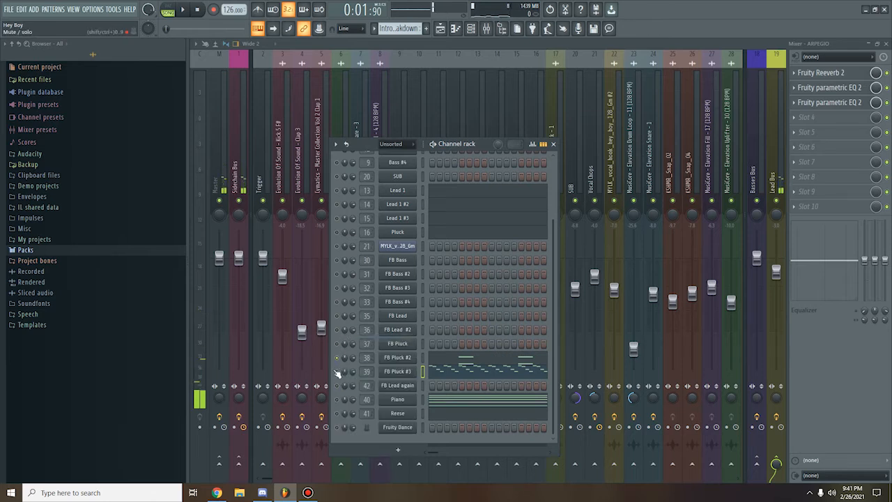
{"action": "left_click", "coordinate": [553, 143]}
Step: Play the soloed FB Pluck #2 and select the FB Intro Lead mixer track to check its effect slots
{"action": "key", "text": "space"}
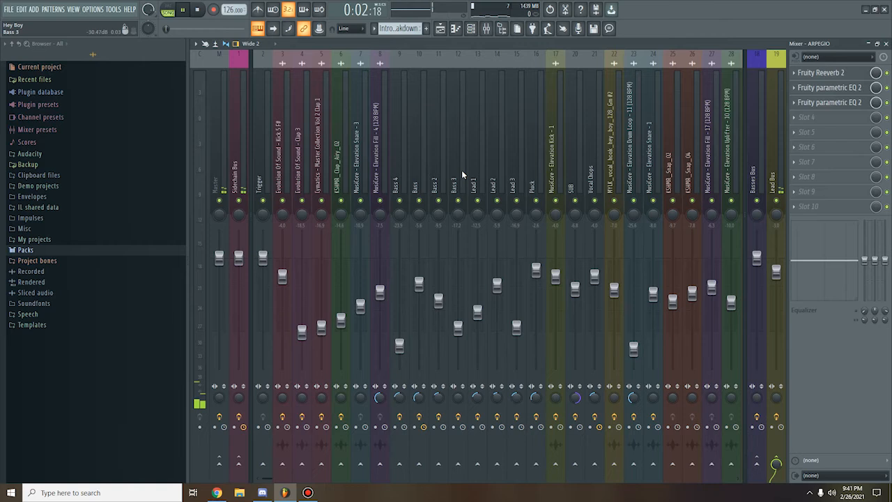
{"action": "scroll", "coordinate": [448, 170], "scroll_direction": "down", "scroll_amount": 10}
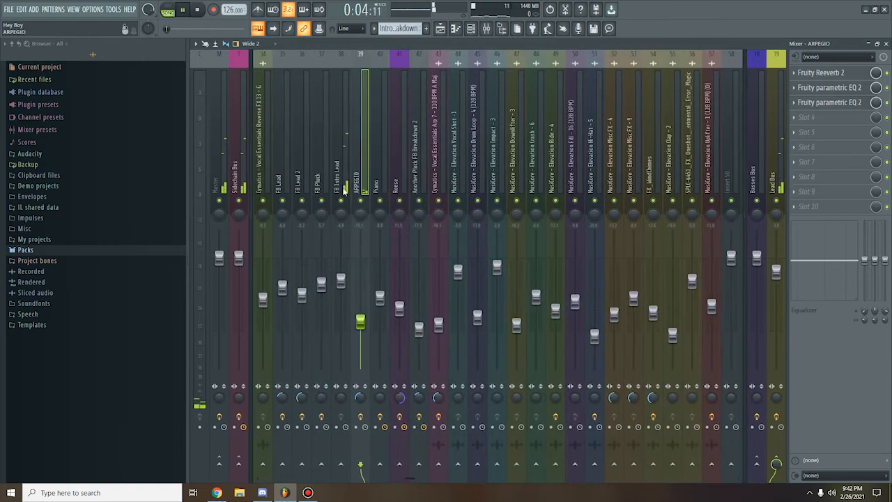
{"action": "left_click", "coordinate": [344, 189]}
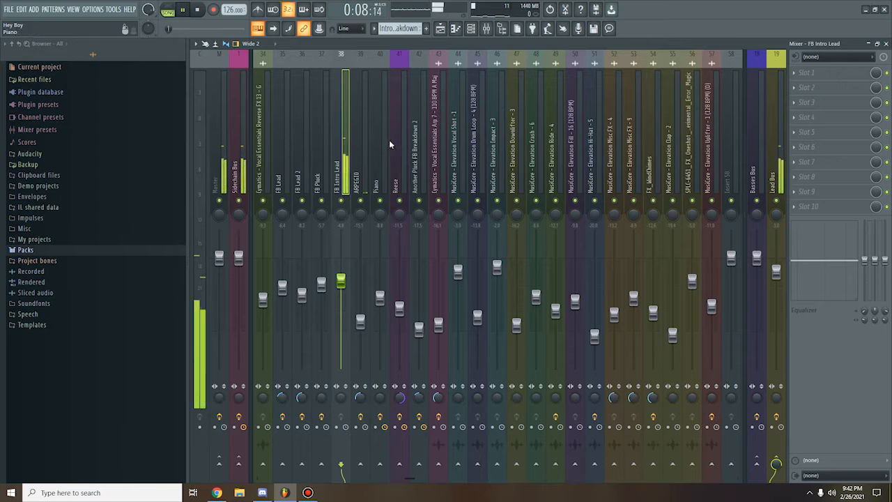
Step: Inspect the Lead Bus's two Fruity parametric EQ 2 effects and its Fruity Reeverb 2 during playback
{"action": "left_click", "coordinate": [776, 150]}
{"action": "left_click", "coordinate": [829, 74]}
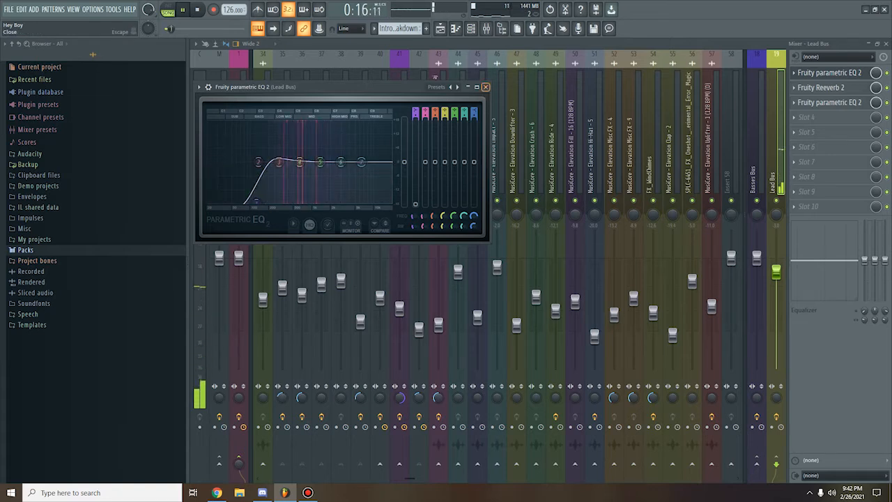
{"action": "left_click", "coordinate": [486, 86]}
{"action": "left_click", "coordinate": [821, 88]}
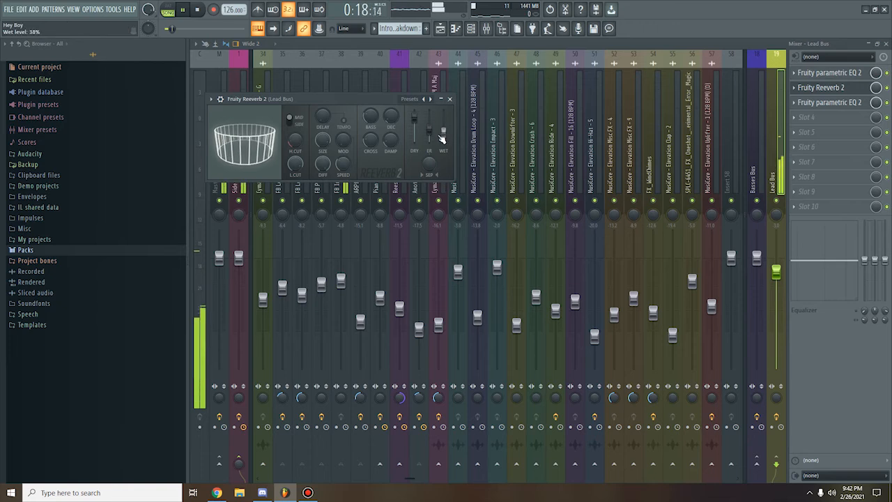
{"action": "left_click", "coordinate": [450, 99]}
{"action": "left_click", "coordinate": [840, 104]}
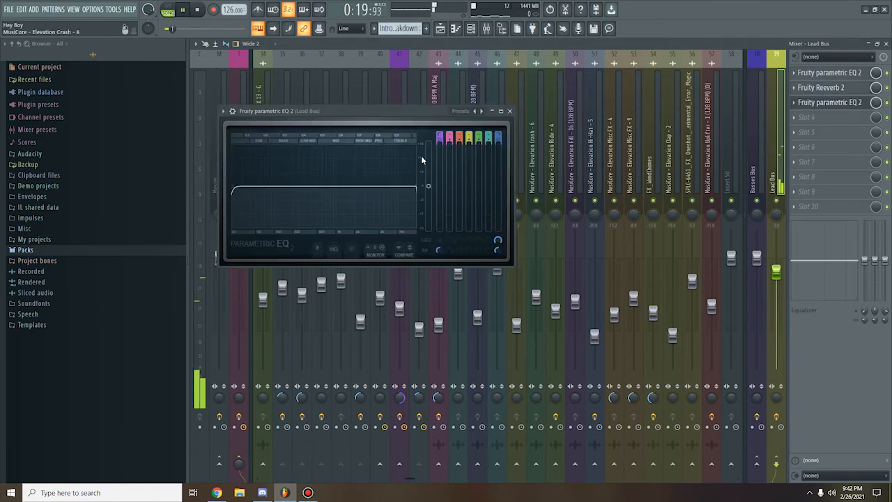
{"action": "left_click", "coordinate": [509, 113]}
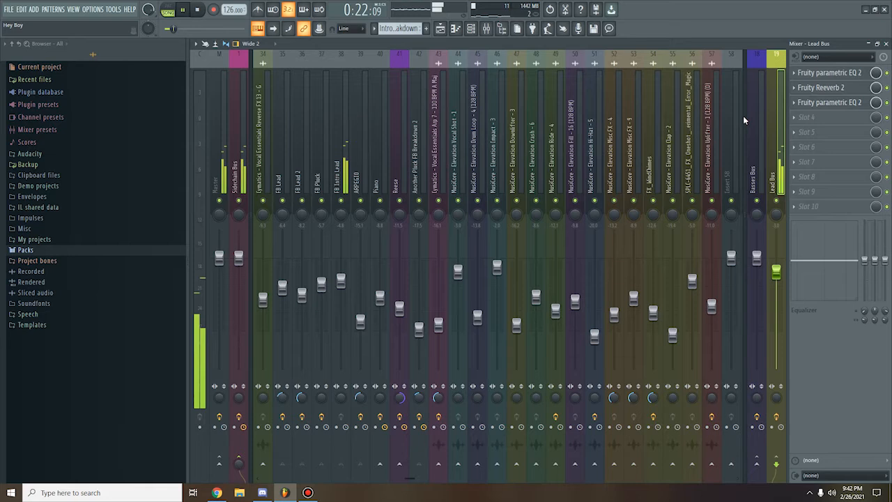
Step: Stop playback, return to the playlist, and turn off the FB Pluck #2 solo so every channel is active
{"action": "left_click", "coordinate": [887, 44]}
{"action": "key", "text": "space"}
{"action": "left_click", "coordinate": [886, 43]}
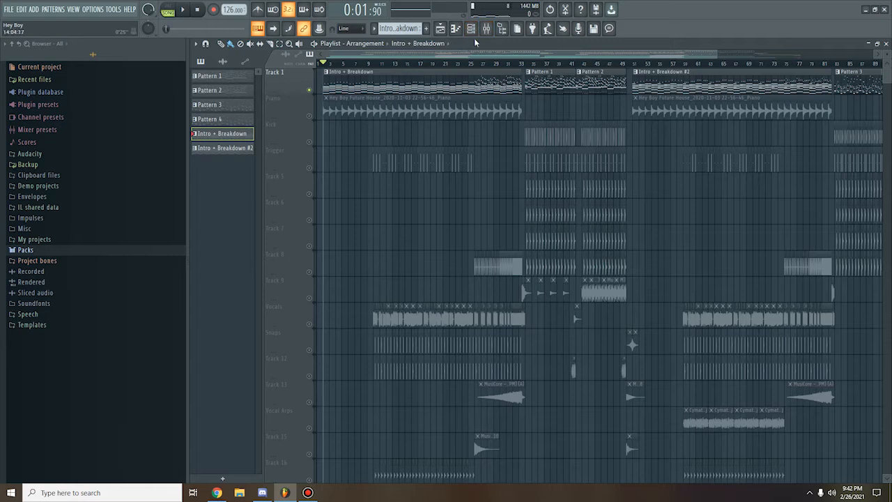
{"action": "left_click", "coordinate": [488, 29]}
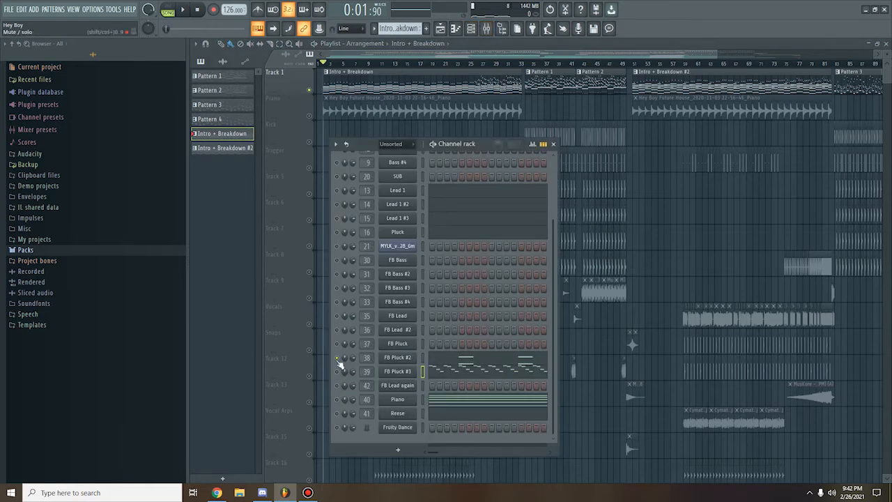
{"action": "right_click", "coordinate": [341, 364]}
{"action": "left_click", "coordinate": [352, 362]}
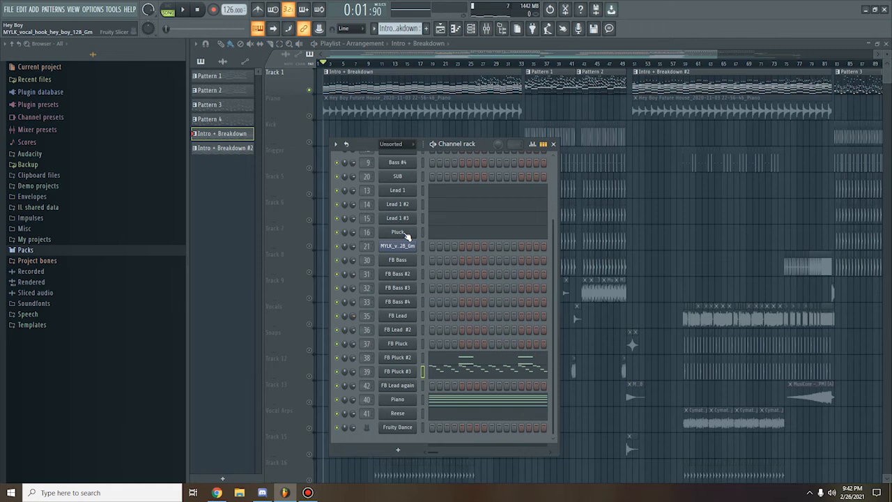
Step: Mute the Piano channel in the channel rack while the intro plays, and stop playback
{"action": "key", "text": "space"}
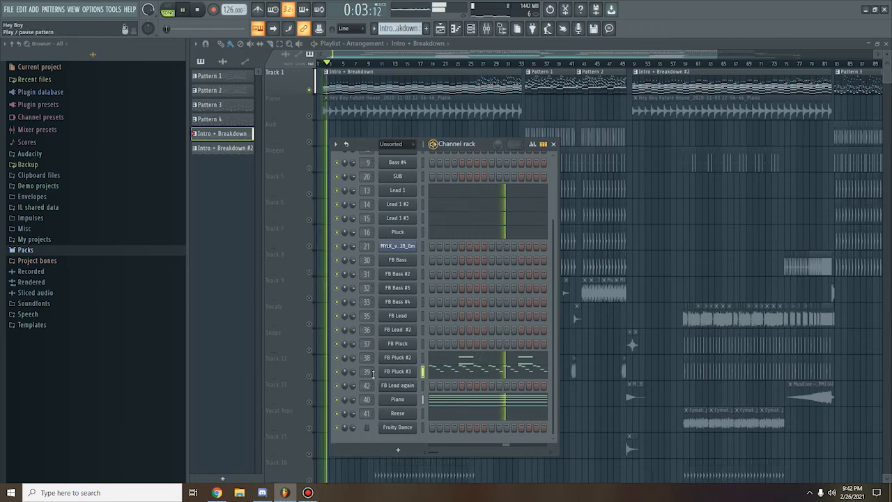
{"action": "left_click", "coordinate": [337, 401]}
{"action": "left_click", "coordinate": [433, 144]}
{"action": "key", "text": "space"}
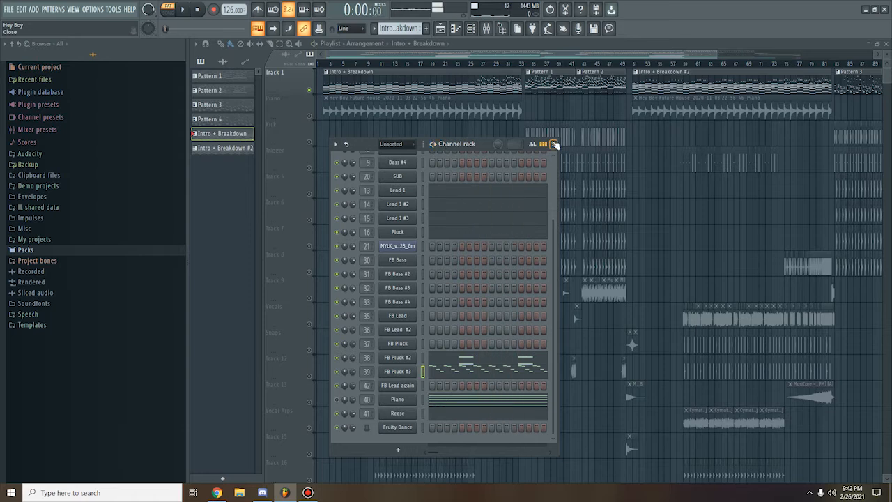
{"action": "left_click", "coordinate": [554, 144]}
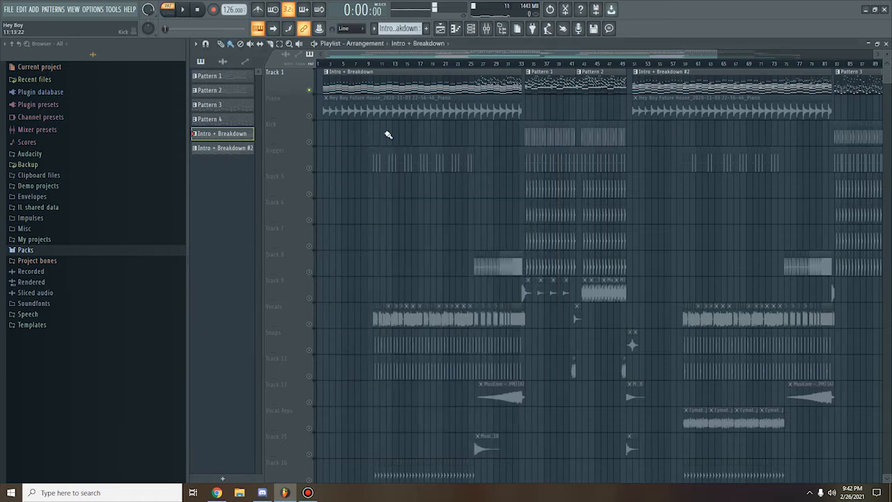
Step: Solo the Vocals track in the playlist and set the playhead to bar 10, where the vocals start
{"action": "scroll", "coordinate": [388, 135], "scroll_direction": "down", "scroll_amount": 7}
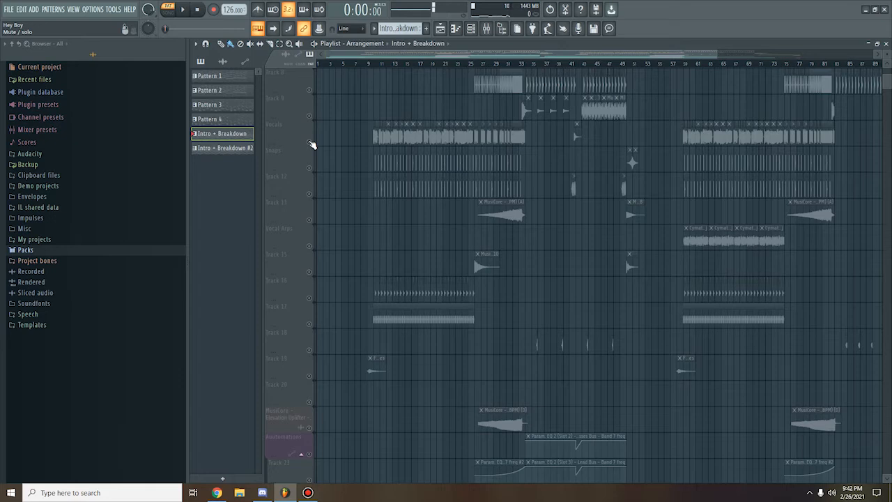
{"action": "left_click", "coordinate": [311, 144]}
{"action": "scroll", "coordinate": [348, 160], "scroll_direction": "up", "scroll_amount": 5}
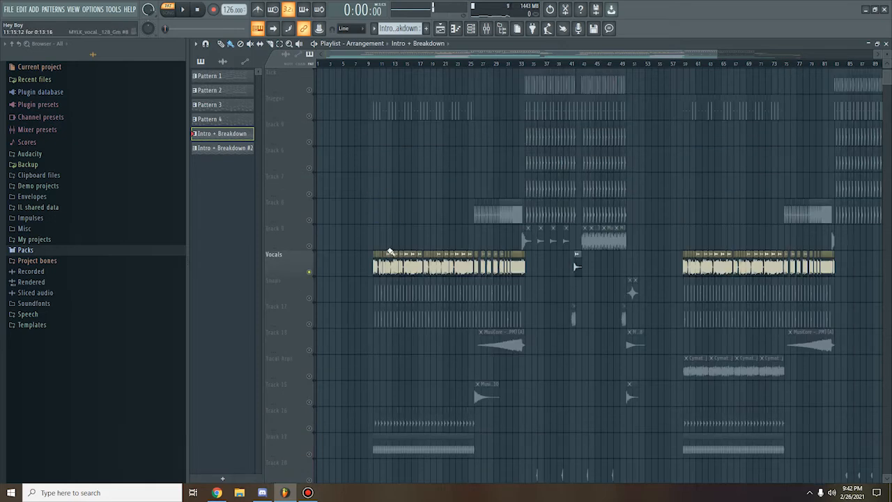
{"action": "scroll", "coordinate": [390, 253], "scroll_direction": "up", "scroll_amount": 7}
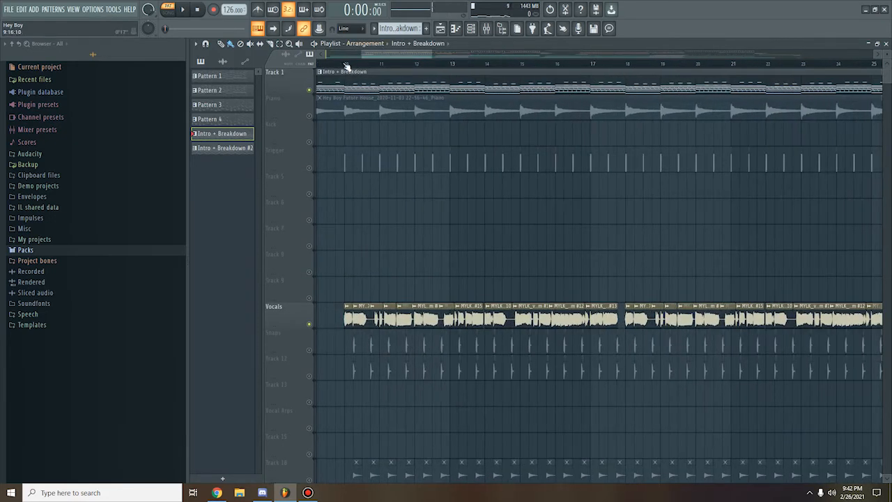
{"action": "left_click", "coordinate": [345, 65]}
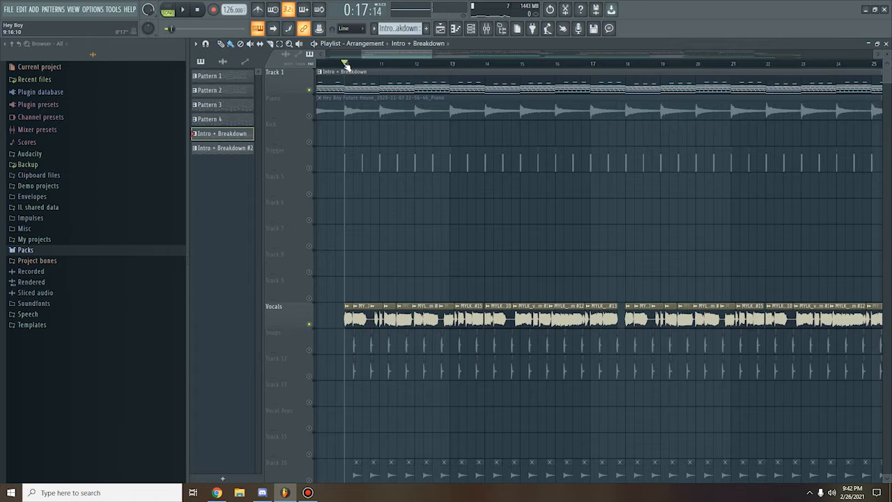
{"action": "scroll", "coordinate": [413, 242], "scroll_direction": "down", "scroll_amount": 3}
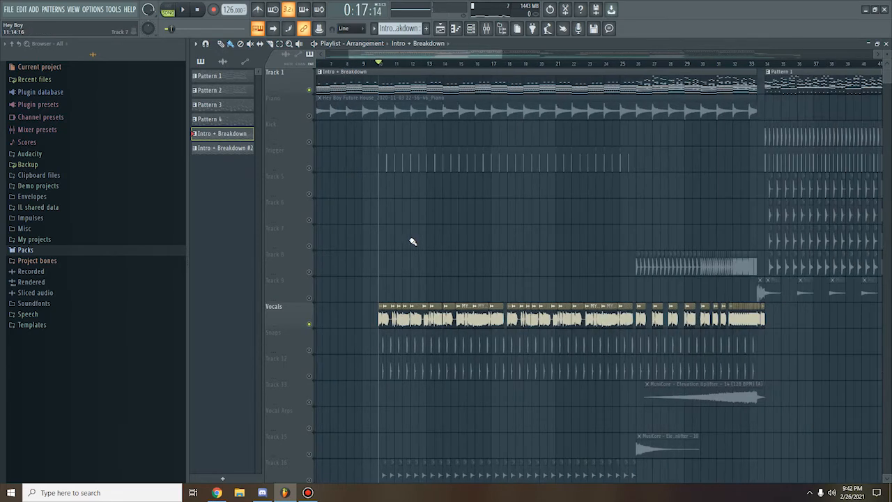
Step: Play the start of the soloed vocals briefly and select bars 10 to 18 on the playlist timeline
{"action": "scroll", "coordinate": [423, 265], "scroll_direction": "up", "scroll_amount": 3}
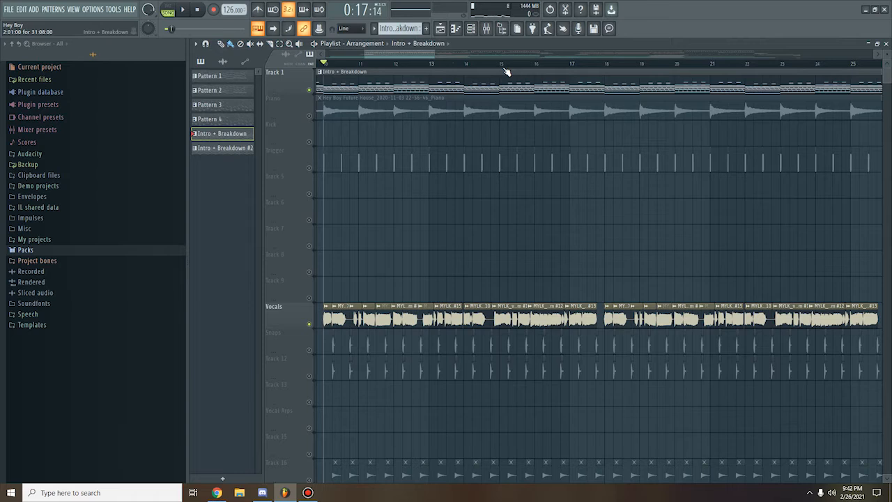
{"action": "key", "text": "space"}
{"action": "key", "text": "space"}
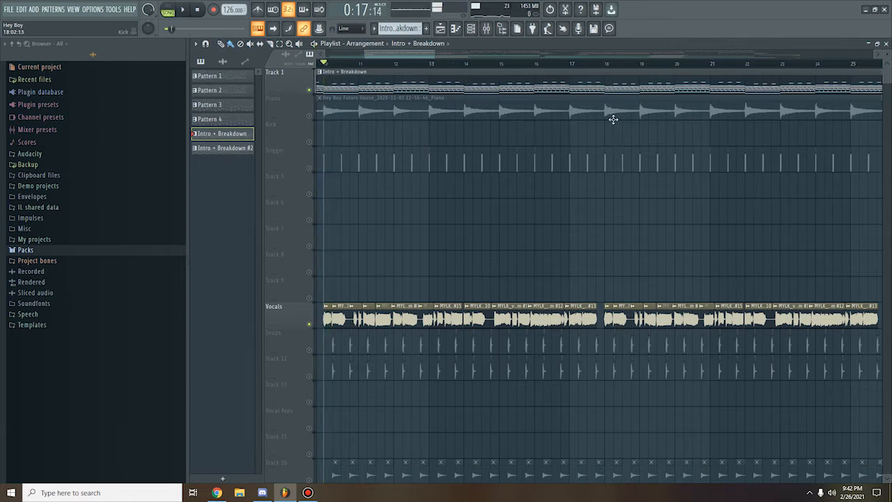
{"action": "left_click_drag", "start_coordinate": [605, 66], "coordinate": [363, 72]}
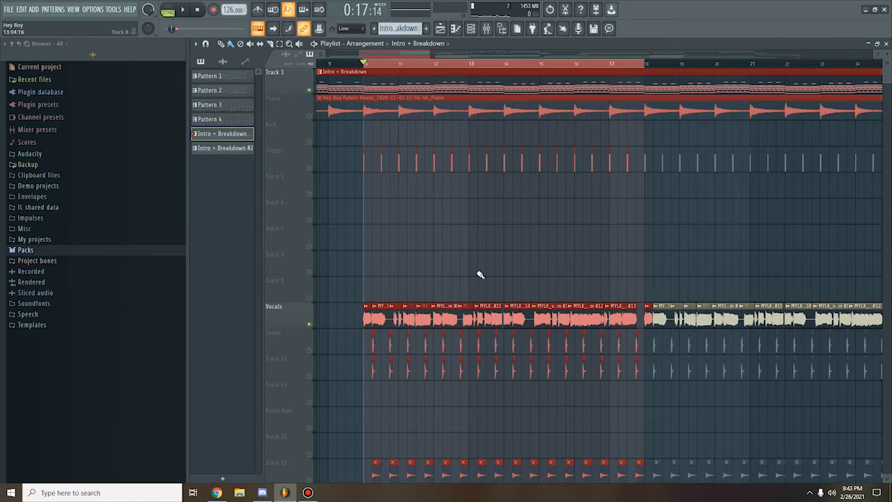
Step: Inspect the first vocal clip's sample settings, then show its mixer track 22 during playback
{"action": "double_click", "coordinate": [380, 318]}
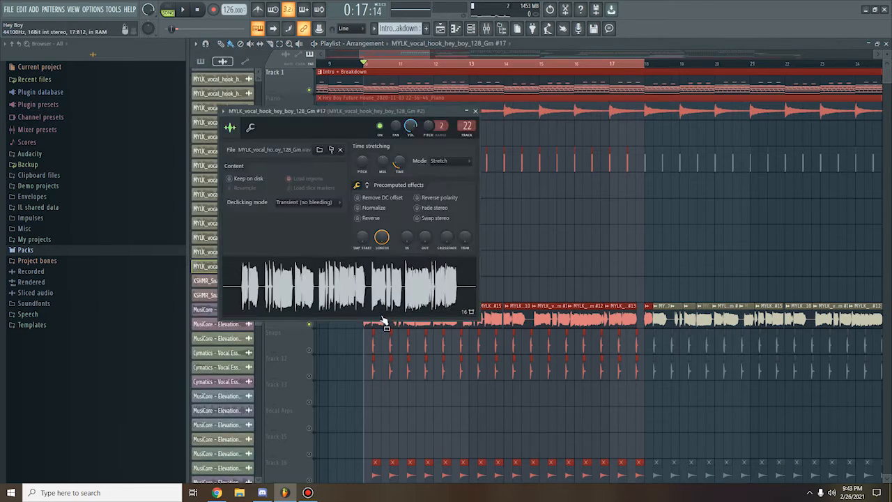
{"action": "left_click", "coordinate": [474, 111]}
{"action": "left_click", "coordinate": [486, 28]}
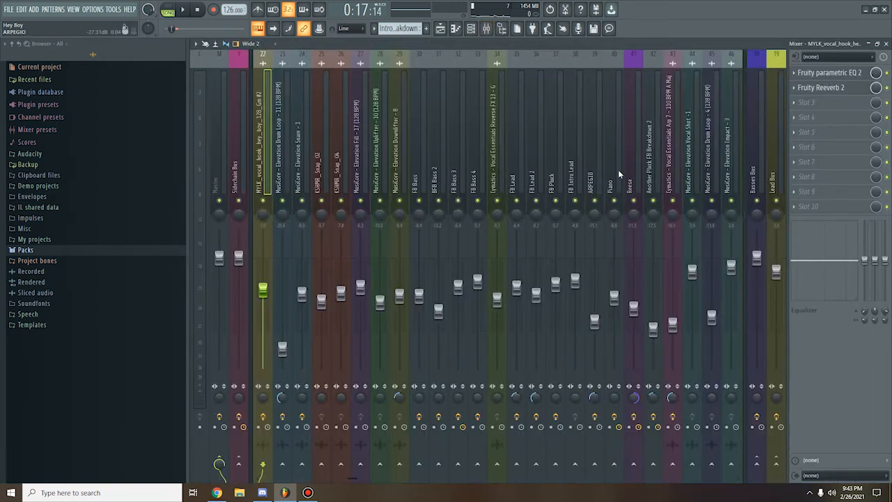
{"action": "key", "text": "space"}
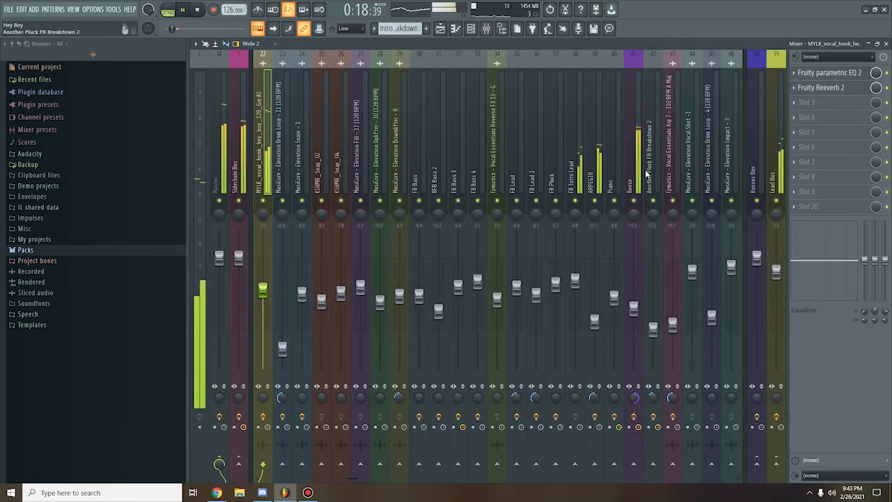
{"action": "left_click_drag", "start_coordinate": [642, 175], "coordinate": [323, 174]}
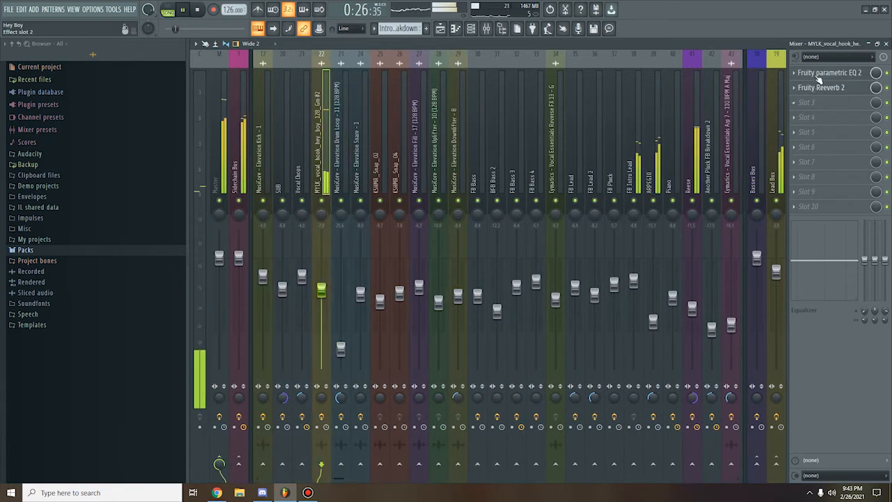
Step: Inspect the Fruity parametric EQ 2 on the vocal hook's mixer track, then stop playback and close it
{"action": "left_click", "coordinate": [828, 73]}
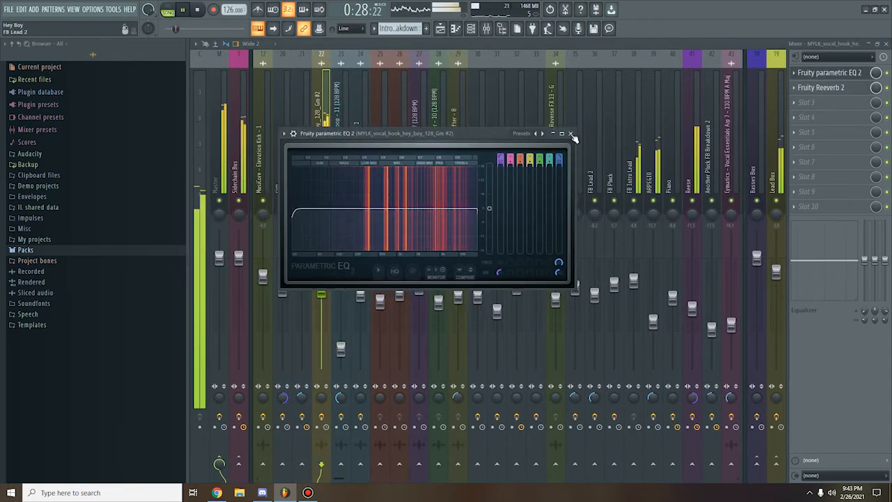
{"action": "key", "text": "space"}
{"action": "left_click", "coordinate": [571, 133]}
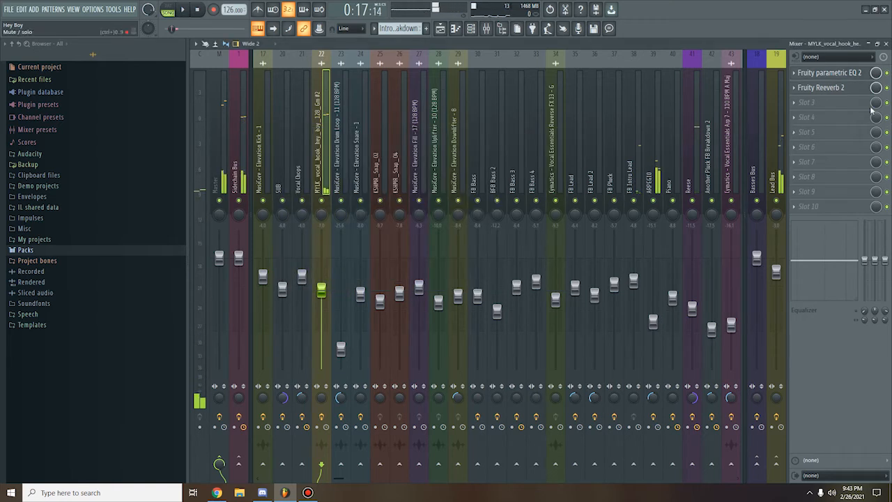
Step: Inspect the vocal track's Fruity Reeverb 2, play the vocals with it, and stop back in the playlist
{"action": "left_click", "coordinate": [823, 87]}
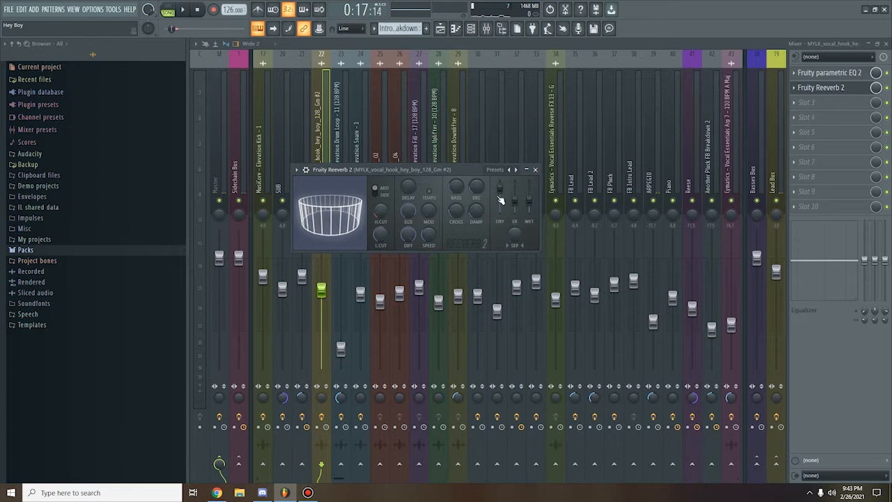
{"action": "left_click_drag", "start_coordinate": [458, 173], "coordinate": [462, 172]}
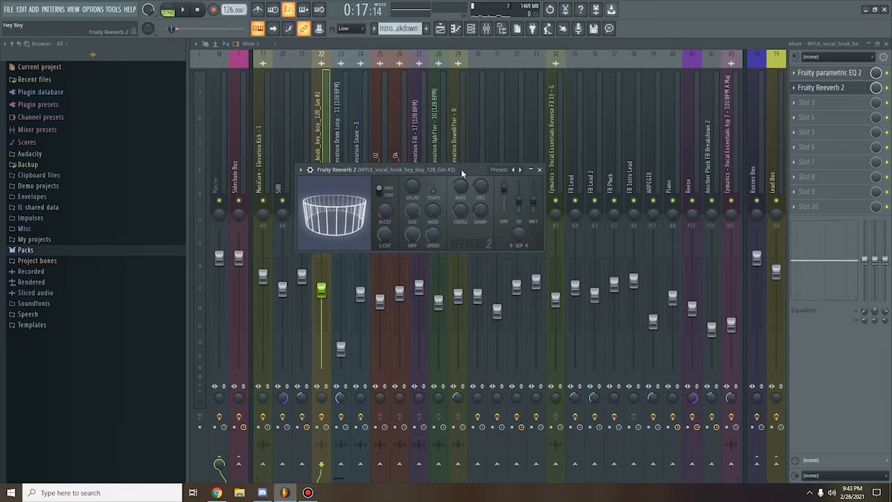
{"action": "left_click_drag", "start_coordinate": [481, 172], "coordinate": [525, 240]}
{"action": "key", "text": "space"}
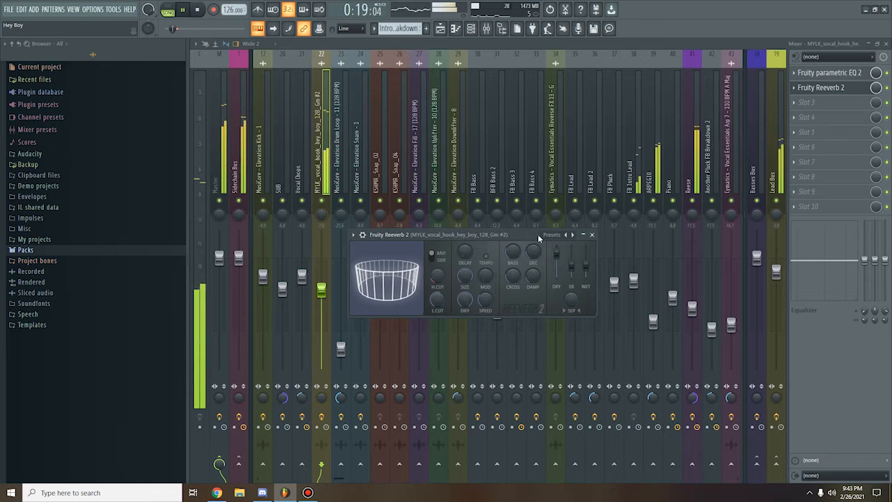
{"action": "left_click", "coordinate": [592, 235]}
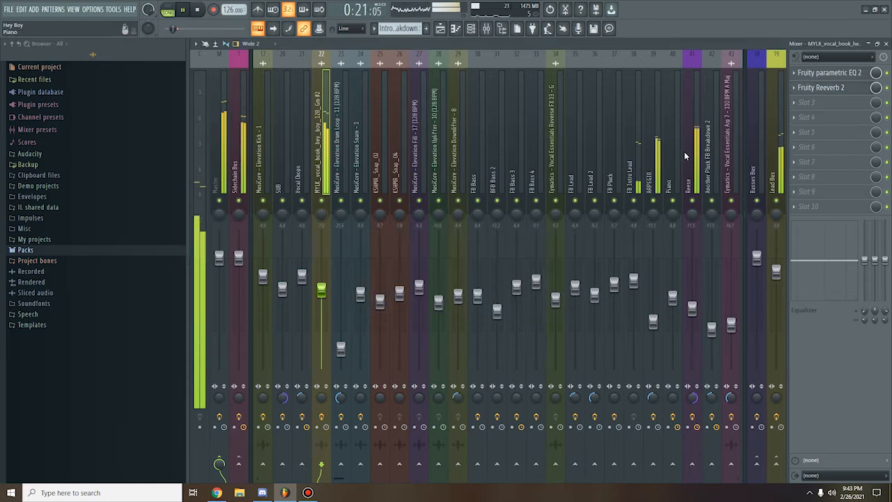
{"action": "left_click", "coordinate": [471, 29]}
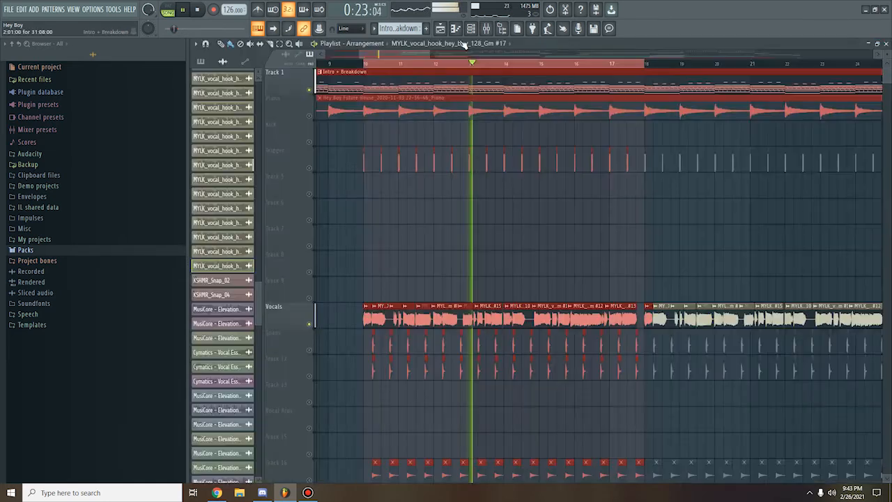
{"action": "key", "text": "space"}
Step: Filter the channel rack to Unsorted channels and inspect the Reese channel's Serum patch, BS - AM Sub Bass
{"action": "left_click", "coordinate": [472, 29]}
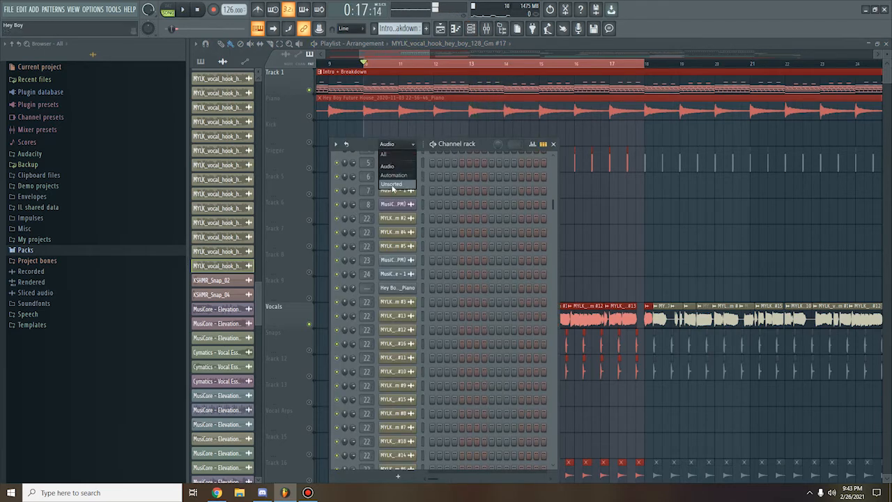
{"action": "scroll", "coordinate": [399, 261], "scroll_direction": "down", "scroll_amount": 2}
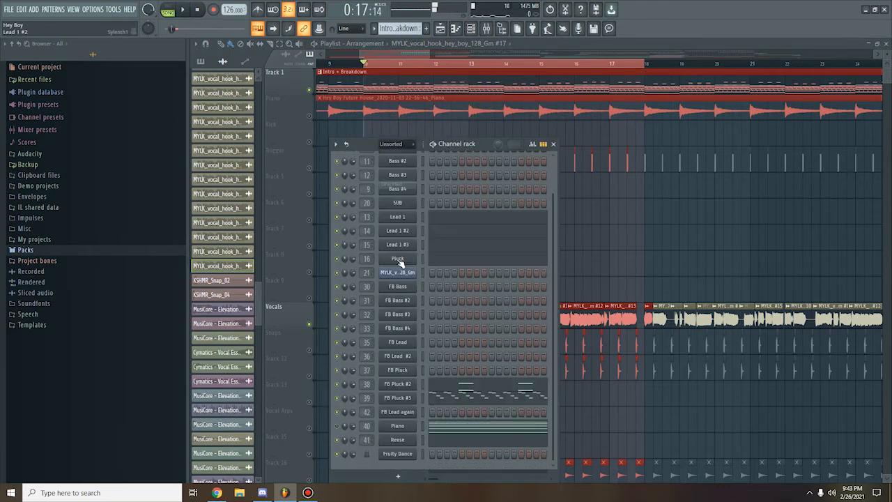
{"action": "left_click", "coordinate": [411, 173]}
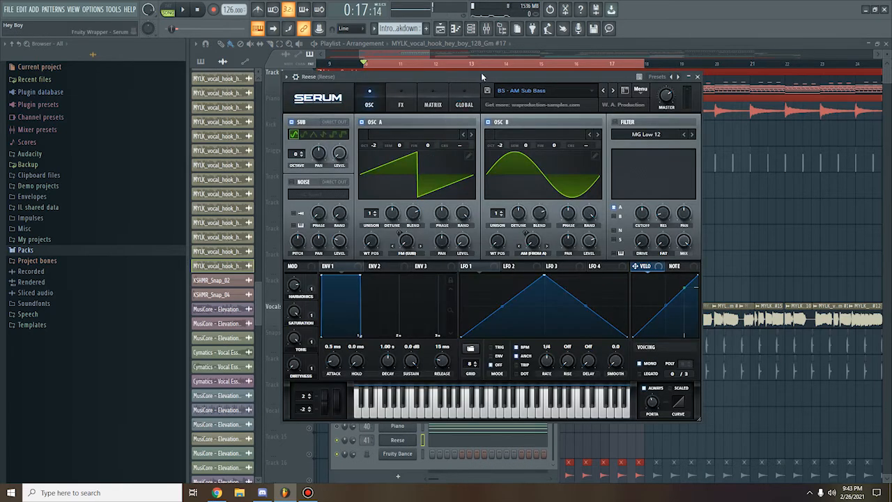
{"action": "left_click_drag", "start_coordinate": [464, 73], "coordinate": [474, 74]}
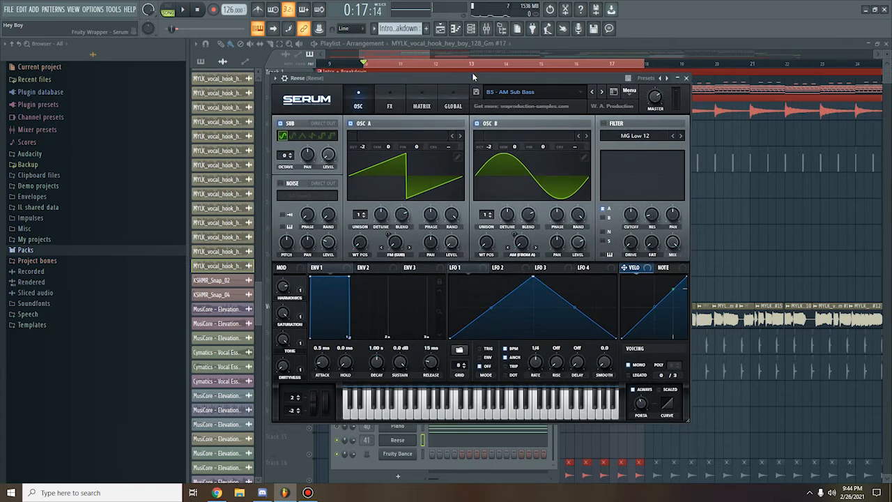
{"action": "left_click_drag", "start_coordinate": [533, 77], "coordinate": [556, 91]}
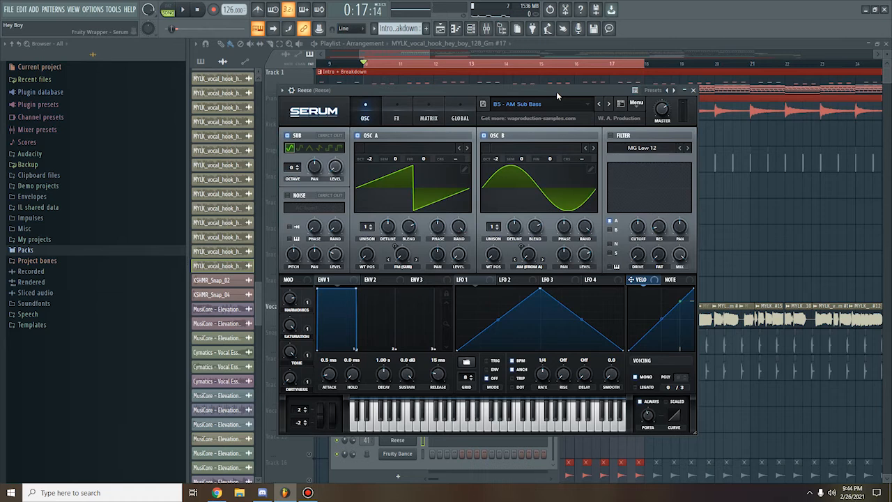
{"action": "left_click", "coordinate": [693, 92]}
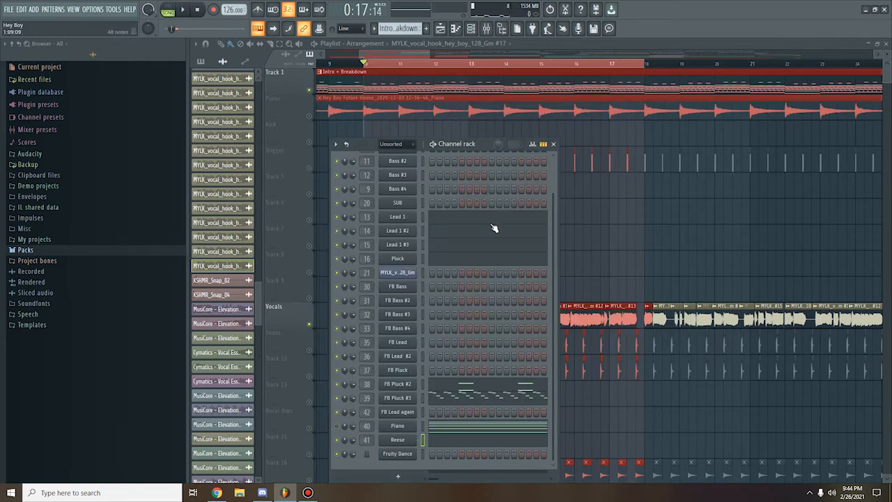
{"action": "left_click", "coordinate": [553, 144]}
Step: Unmute the Snaps track and Track 12 alongside the Vocals track in the playlist
{"action": "scroll", "coordinate": [537, 239], "scroll_direction": "down", "scroll_amount": 2}
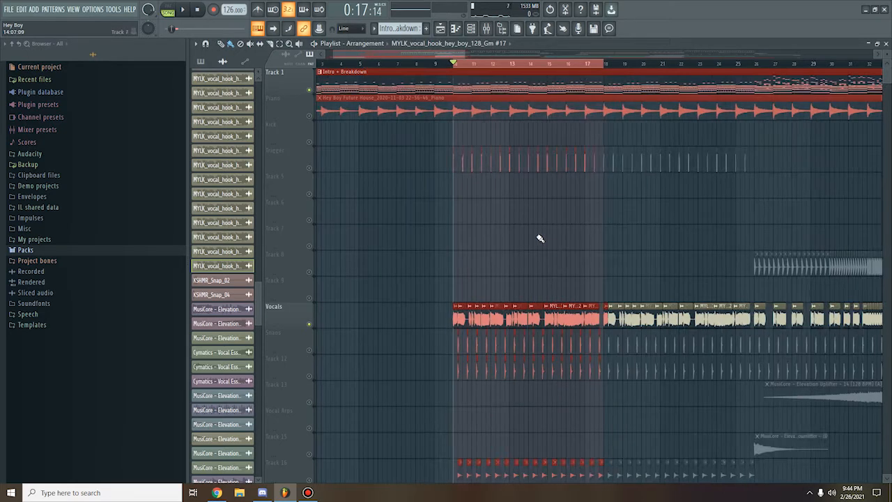
{"action": "scroll", "coordinate": [522, 213], "scroll_direction": "down", "scroll_amount": 5}
{"action": "left_click", "coordinate": [311, 221]}
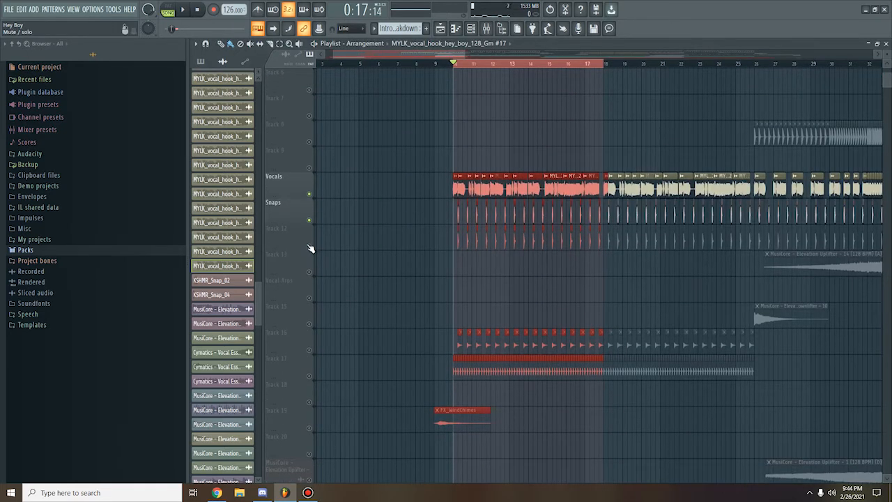
{"action": "left_click", "coordinate": [309, 246]}
{"action": "scroll", "coordinate": [426, 274], "scroll_direction": "up", "scroll_amount": 5}
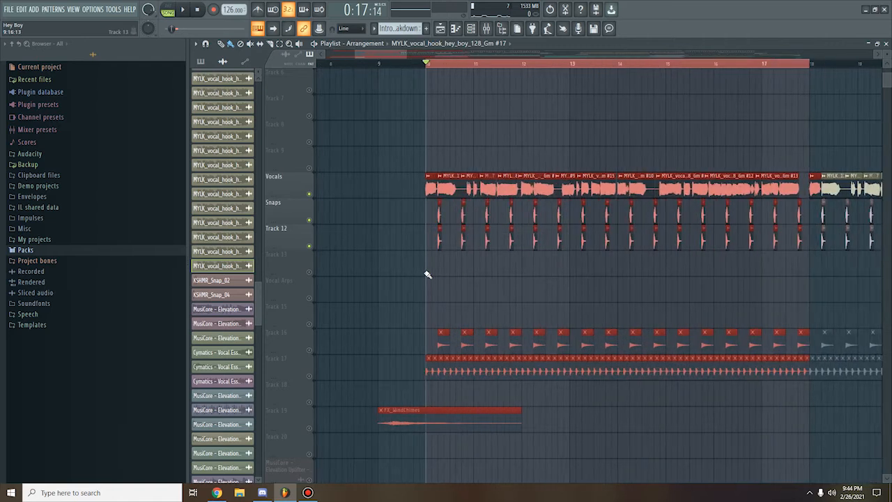
Step: Unmute Track 16, Track 17 and the FX_WindChimes clip's Track 19 in the playlist
{"action": "scroll", "coordinate": [391, 265], "scroll_direction": "down", "scroll_amount": 4}
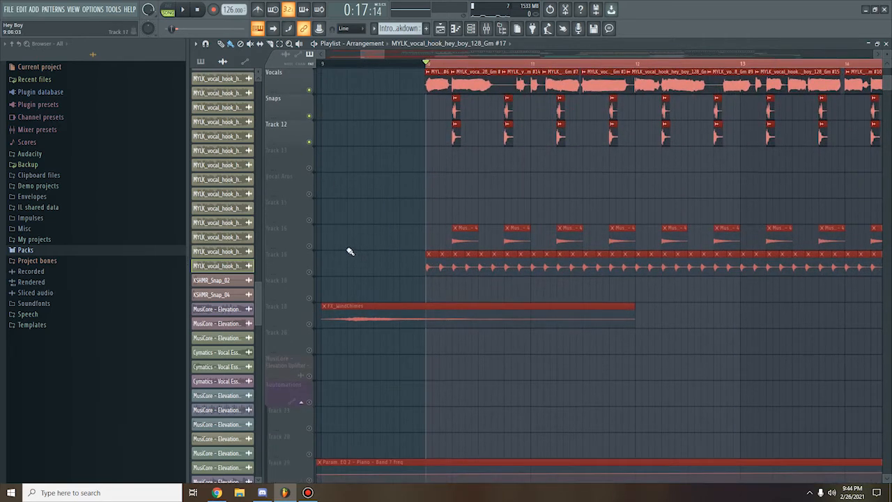
{"action": "left_click", "coordinate": [309, 251]}
{"action": "scroll", "coordinate": [348, 240], "scroll_direction": "down", "scroll_amount": 2}
{"action": "scroll", "coordinate": [348, 241], "scroll_direction": "down", "scroll_amount": 2}
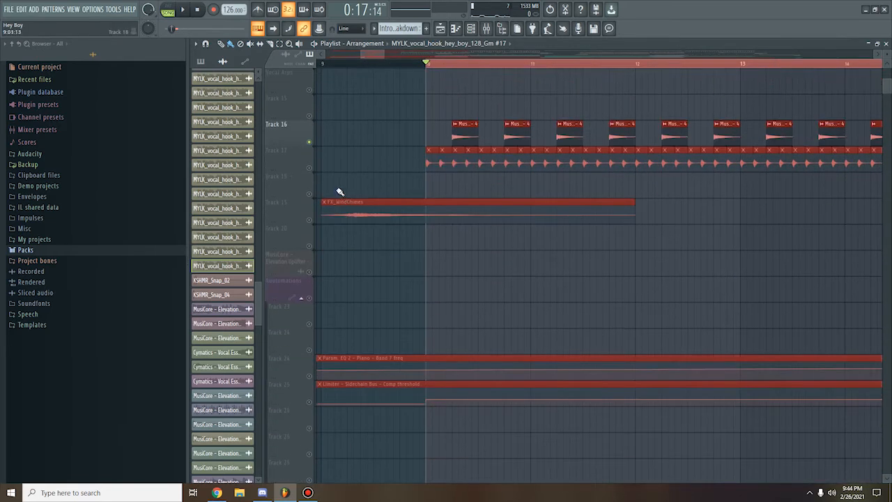
{"action": "left_click", "coordinate": [309, 168]}
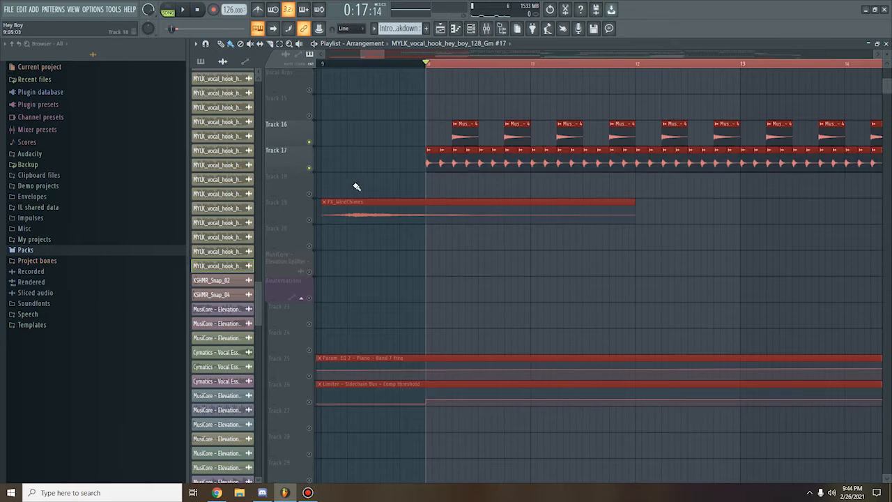
{"action": "left_click", "coordinate": [311, 220]}
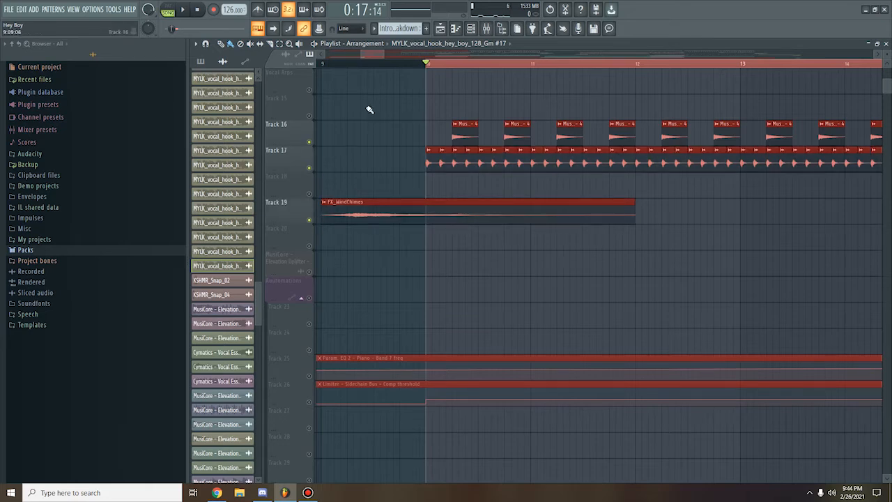
Step: Clear the timeline selection and play the active tracks from bar 9, where the wind chimes start
{"action": "left_click", "coordinate": [329, 64]}
{"action": "left_click", "coordinate": [328, 71]}
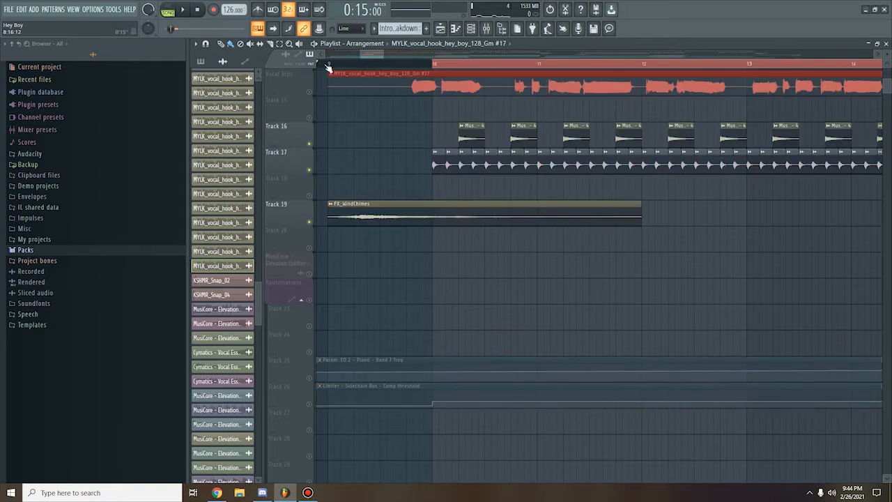
{"action": "left_click", "coordinate": [328, 64]}
{"action": "key", "text": "space"}
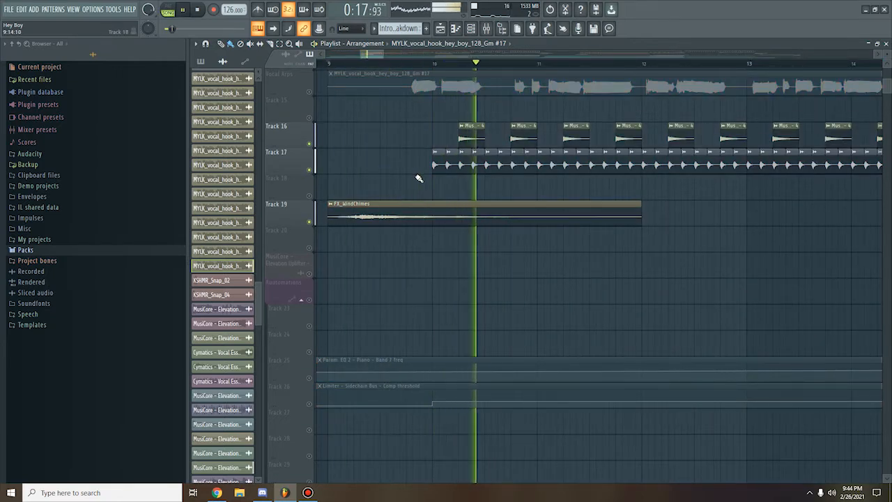
Step: Examine the active vocal, snap, percussion and wind chime clips across the playlist during playback
{"action": "scroll", "coordinate": [476, 191], "scroll_direction": "down", "scroll_amount": 2}
{"action": "scroll", "coordinate": [476, 191], "scroll_direction": "up", "scroll_amount": 3}
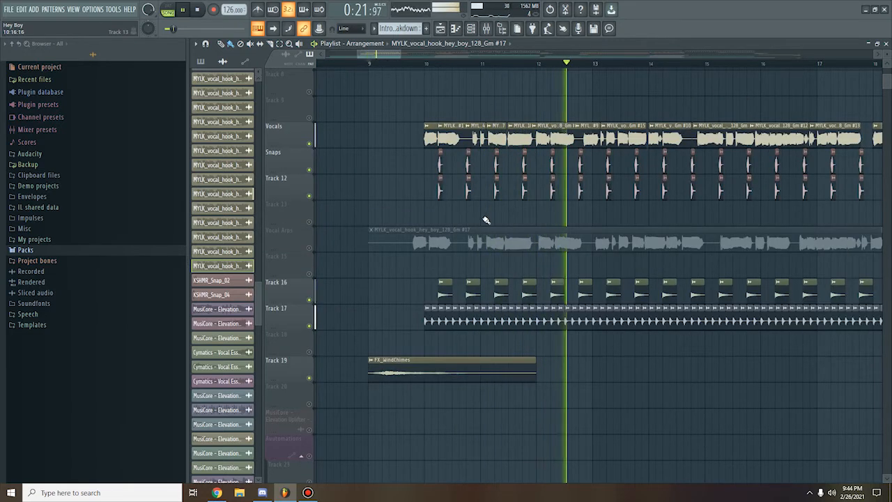
{"action": "scroll", "coordinate": [486, 221], "scroll_direction": "down", "scroll_amount": 2}
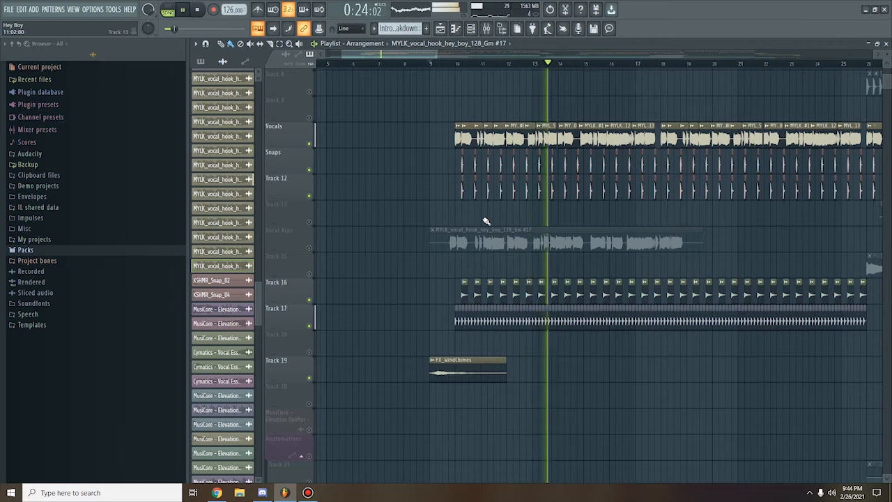
{"action": "scroll", "coordinate": [486, 221], "scroll_direction": "down", "scroll_amount": 3}
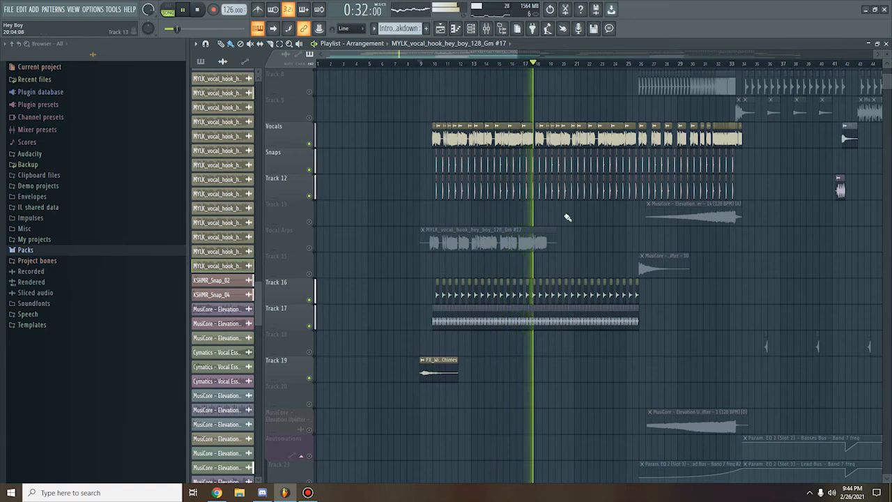
{"action": "scroll", "coordinate": [566, 216], "scroll_direction": "down", "scroll_amount": 2}
{"action": "scroll", "coordinate": [554, 236], "scroll_direction": "up", "scroll_amount": 3}
{"action": "scroll", "coordinate": [553, 233], "scroll_direction": "up", "scroll_amount": 3}
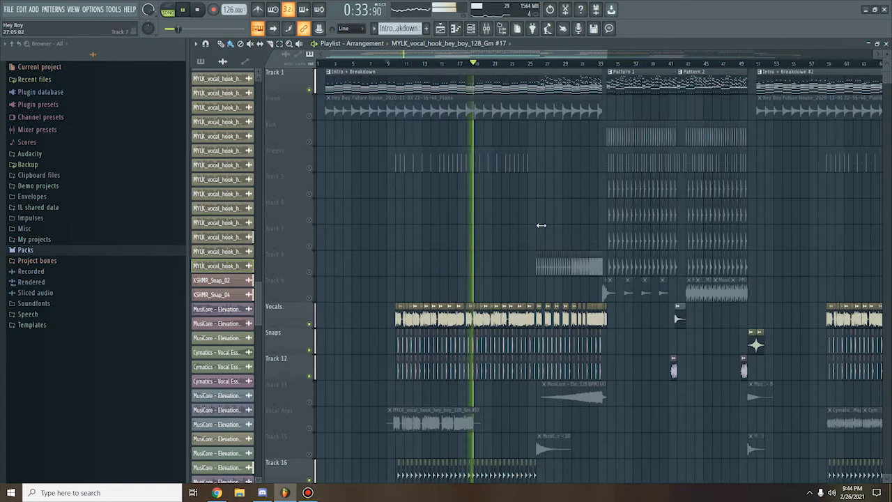
Step: Stop playback, solo the Vocal Arps track, and play its start briefly from bar 9
{"action": "scroll", "coordinate": [326, 297], "scroll_direction": "down", "scroll_amount": 4}
{"action": "key", "text": "space"}
{"action": "right_click", "coordinate": [310, 298]}
{"action": "key", "text": "space"}
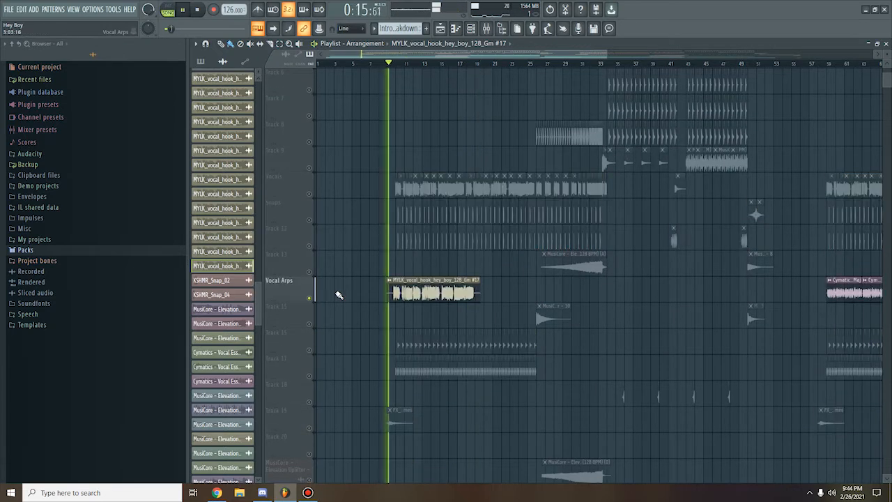
{"action": "key", "text": "space"}
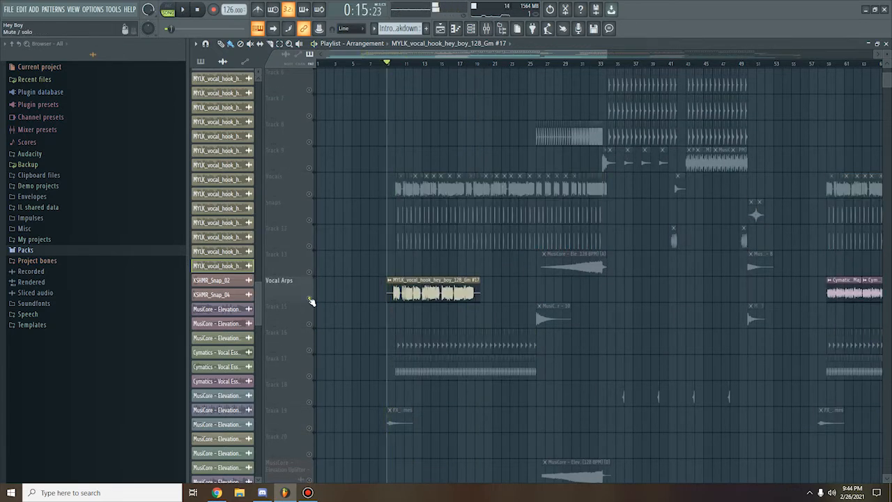
Step: Mute the Vocal Arps track and delete its vocal hook clip at bar 9
{"action": "right_click", "coordinate": [309, 298]}
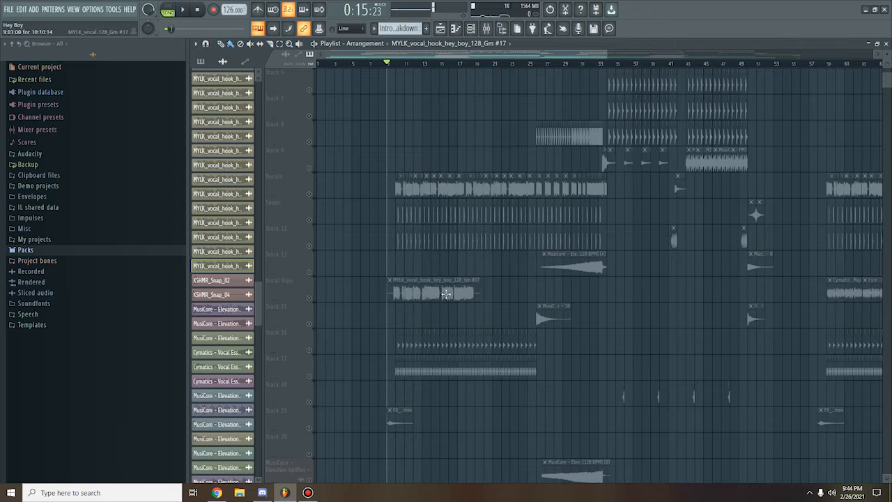
{"action": "scroll", "coordinate": [422, 288], "scroll_direction": "down", "scroll_amount": 2}
{"action": "scroll", "coordinate": [370, 291], "scroll_direction": "up", "scroll_amount": 3}
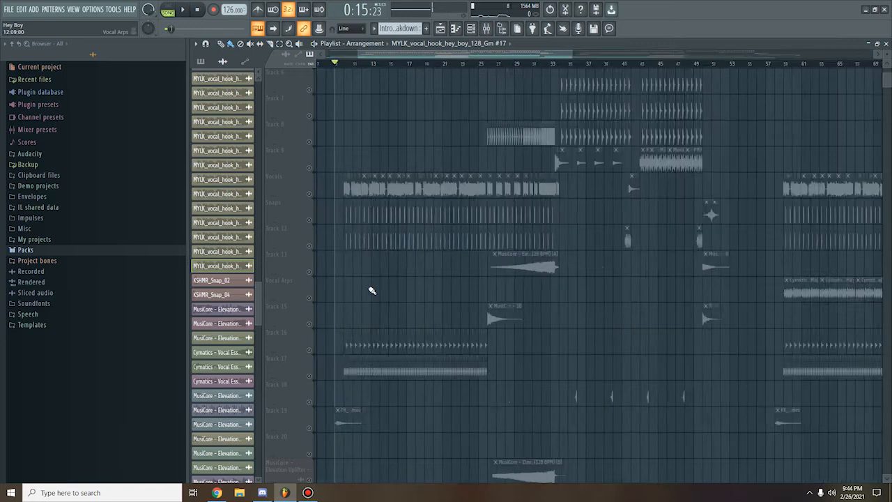
{"action": "key", "text": "space"}
{"action": "key", "text": "space"}
{"action": "scroll", "coordinate": [376, 251], "scroll_direction": "up", "scroll_amount": 3}
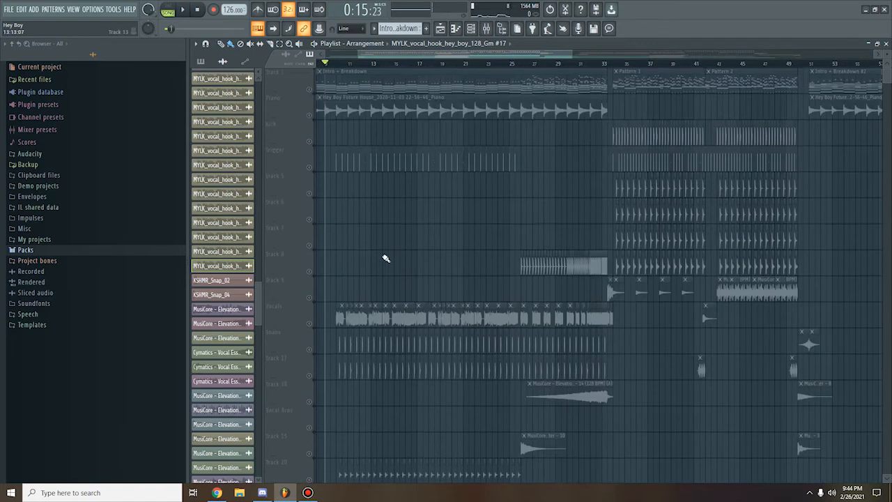
Step: Unmute the Trigger track and inspect the kick sample's channel settings from its first clip, closing them when done
{"action": "left_click", "coordinate": [313, 171]}
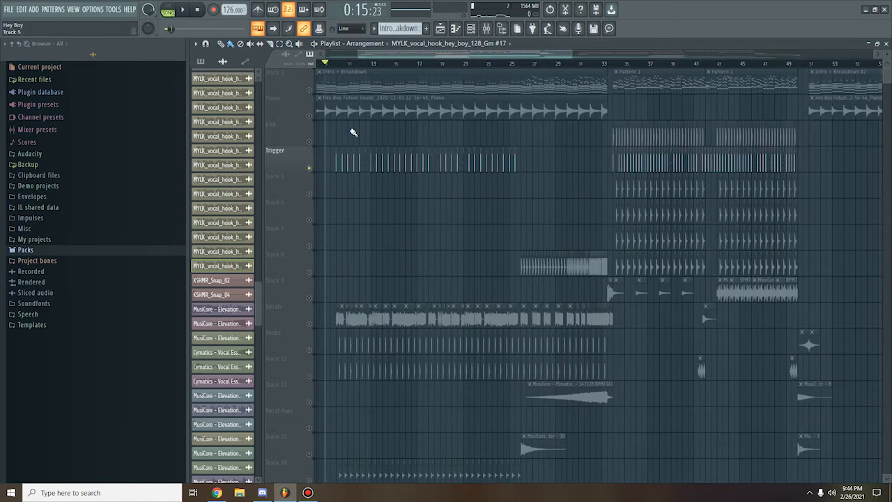
{"action": "scroll", "coordinate": [230, 175], "scroll_direction": "up", "scroll_amount": 5}
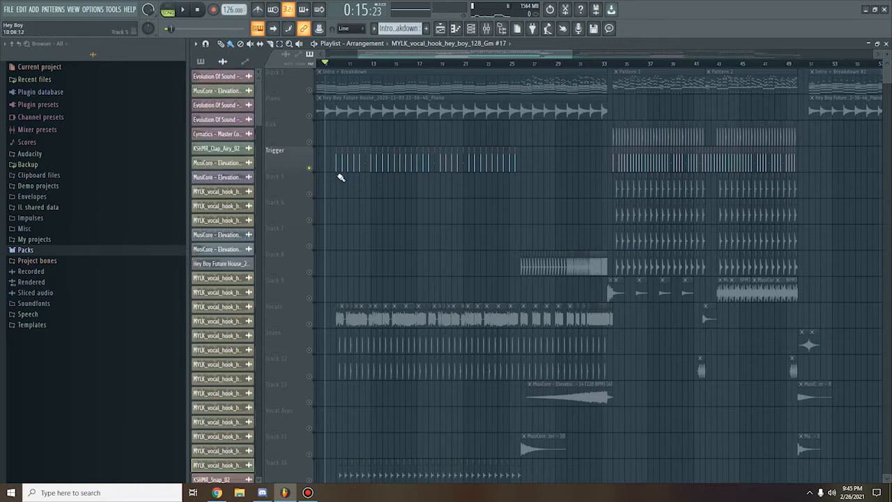
{"action": "scroll", "coordinate": [339, 177], "scroll_direction": "up", "scroll_amount": 8, "text": "ctrl"}
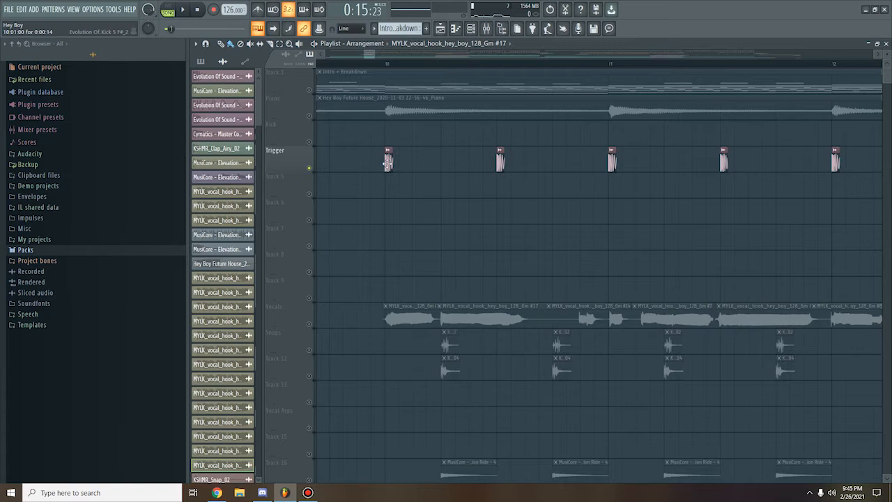
{"action": "double_click", "coordinate": [388, 162]}
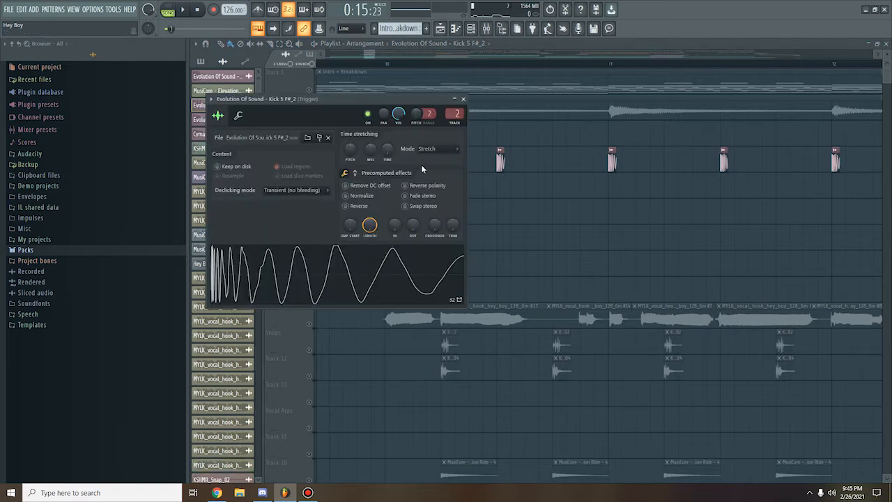
{"action": "right_click", "coordinate": [398, 265]}
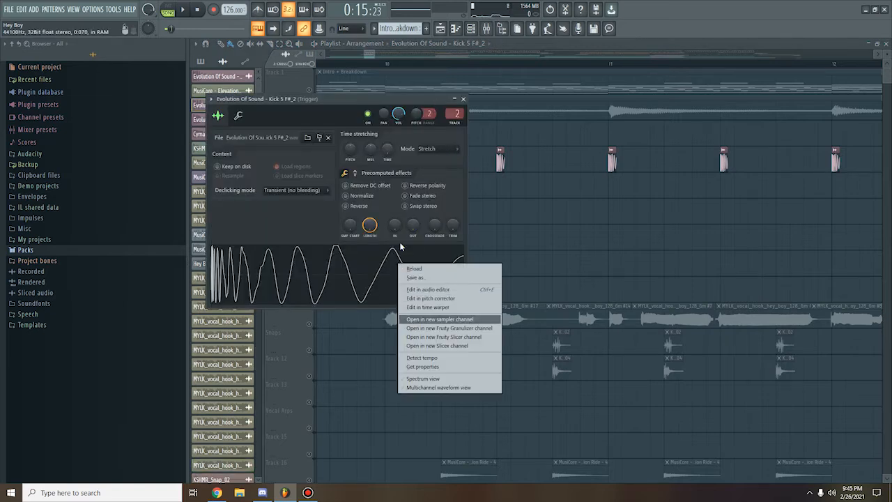
{"action": "left_click", "coordinate": [360, 102]}
{"action": "left_click", "coordinate": [464, 99]}
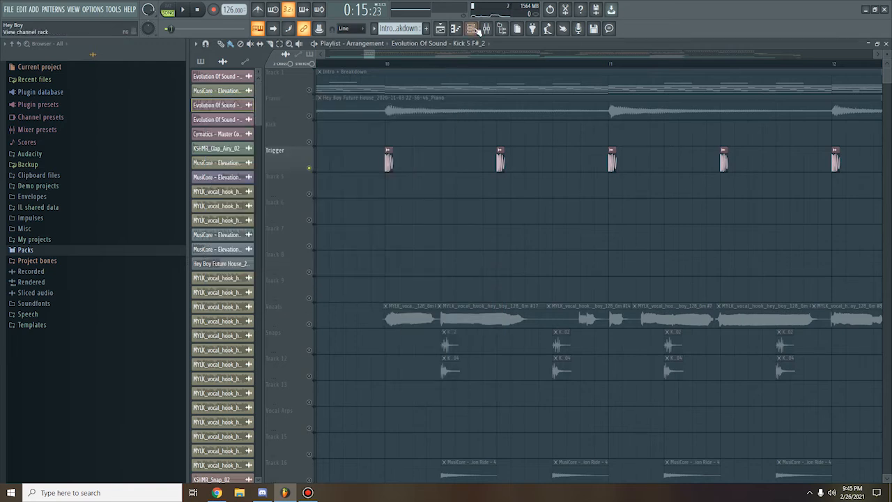
Step: Open the Fruity Limiter on the Sidechain Bus mixer track and choose Trigger as its sidechain input
{"action": "left_click", "coordinate": [476, 30]}
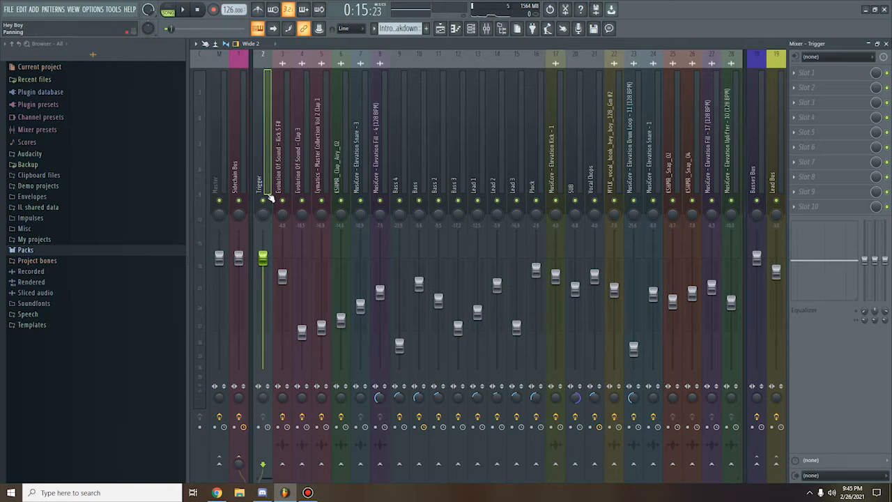
{"action": "left_click", "coordinate": [234, 178]}
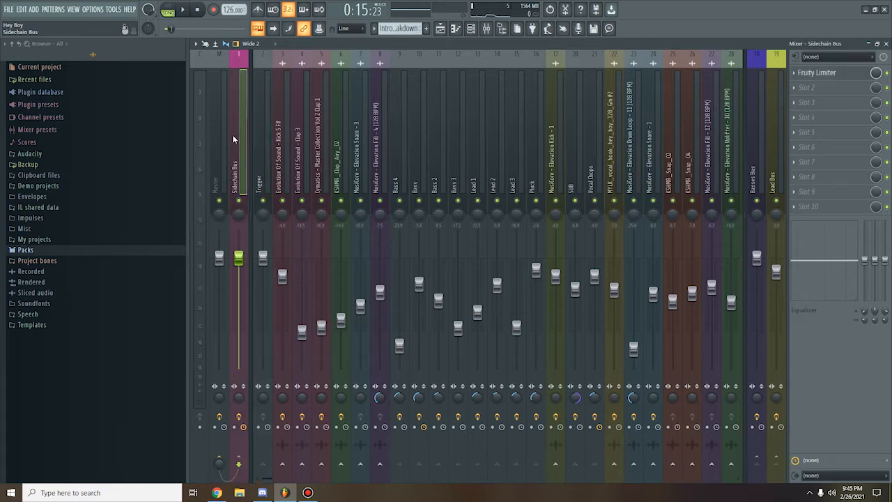
{"action": "left_click", "coordinate": [819, 72]}
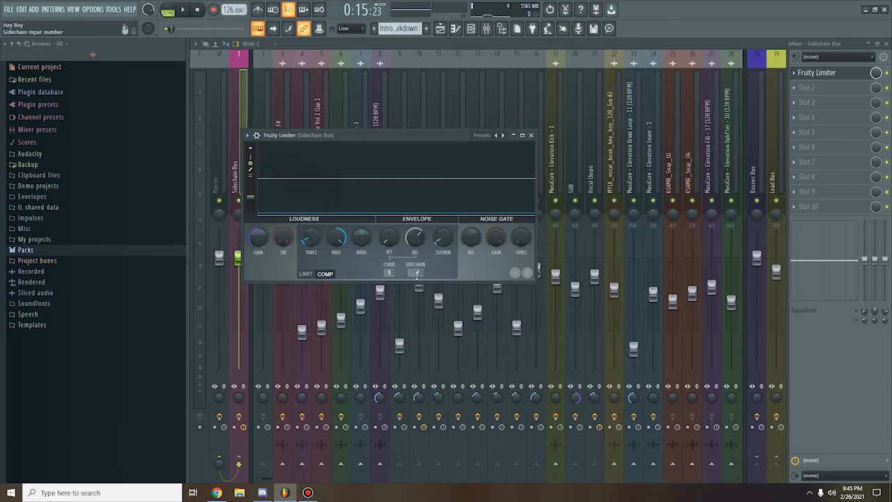
{"action": "left_click", "coordinate": [417, 273]}
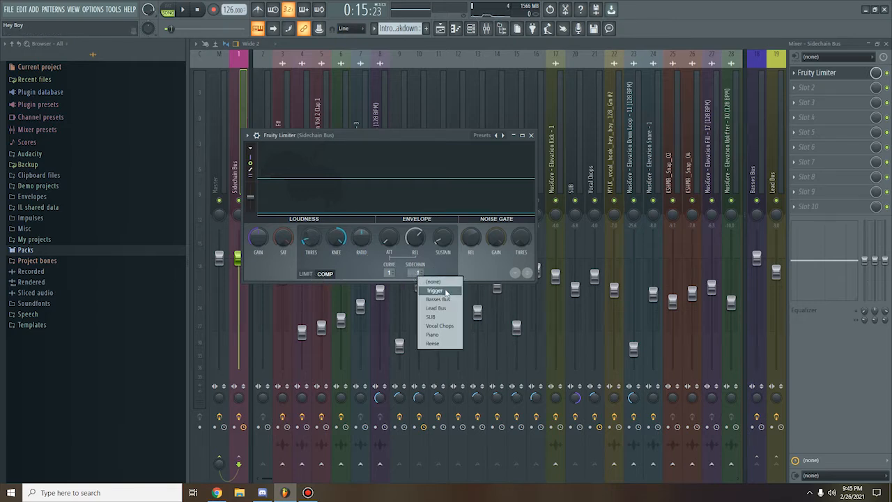
{"action": "left_click", "coordinate": [447, 292]}
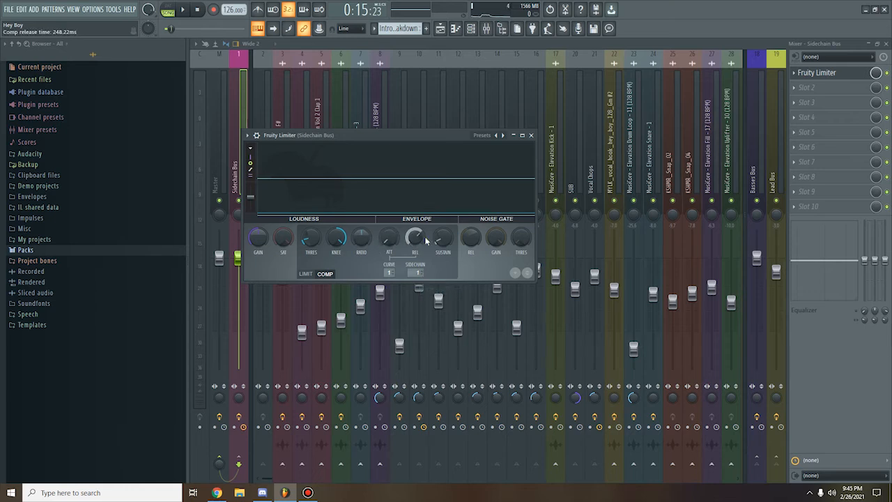
Step: Copy the Fruity Limiter's compressor threshold value and check the threshold knob's automation options
{"action": "left_click_drag", "start_coordinate": [374, 135], "coordinate": [418, 133]}
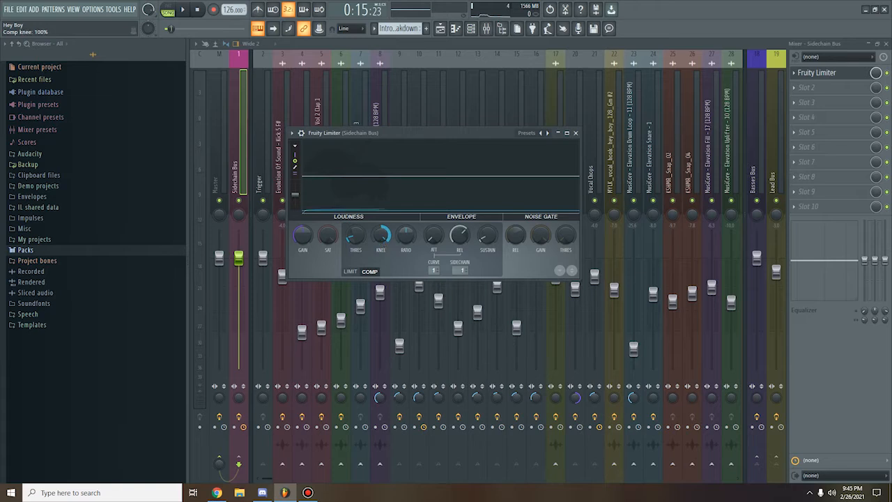
{"action": "right_click", "coordinate": [354, 238]}
{"action": "left_click", "coordinate": [382, 340]}
{"action": "right_click", "coordinate": [362, 239]}
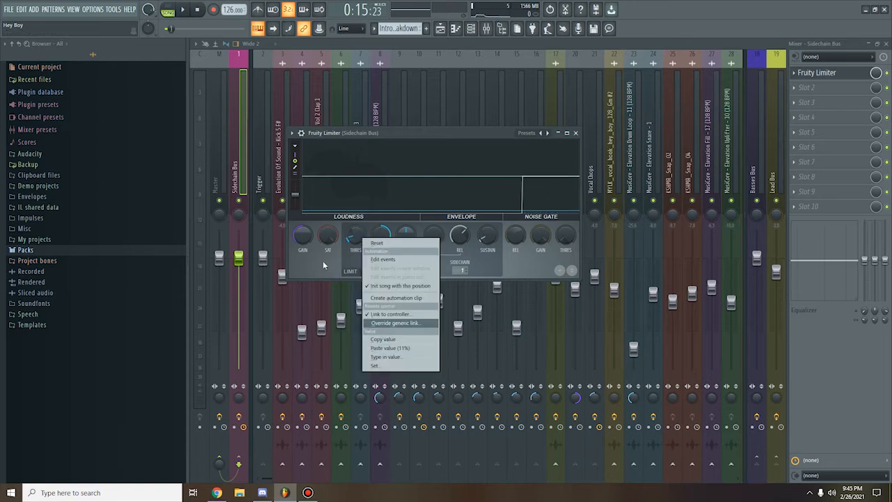
{"action": "left_click", "coordinate": [340, 259]}
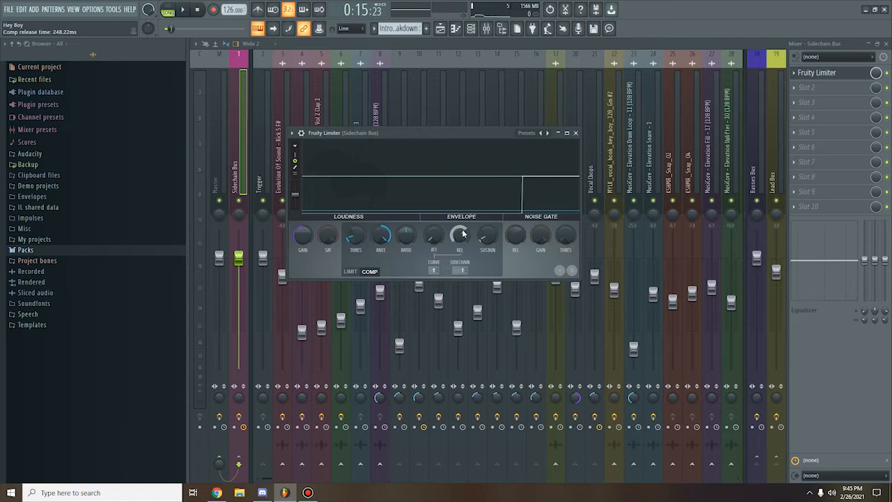
Step: Examine the limiter's compressor release setting, and close the limiter and the mixer
{"action": "left_click_drag", "start_coordinate": [452, 133], "coordinate": [434, 176]}
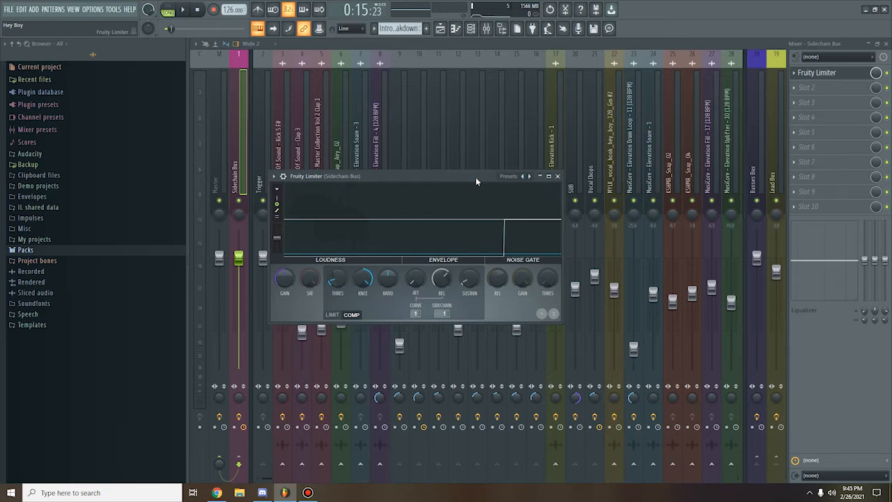
{"action": "left_click_drag", "start_coordinate": [476, 177], "coordinate": [492, 178]}
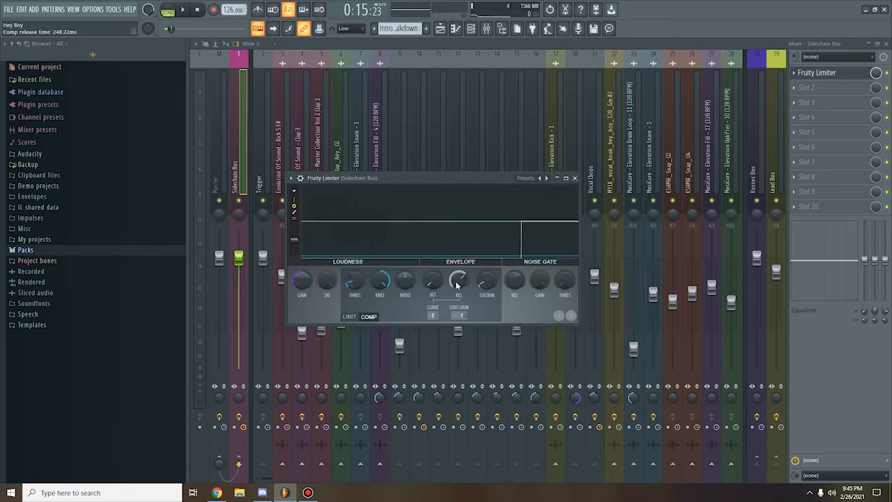
{"action": "left_click_drag", "start_coordinate": [439, 178], "coordinate": [446, 163]}
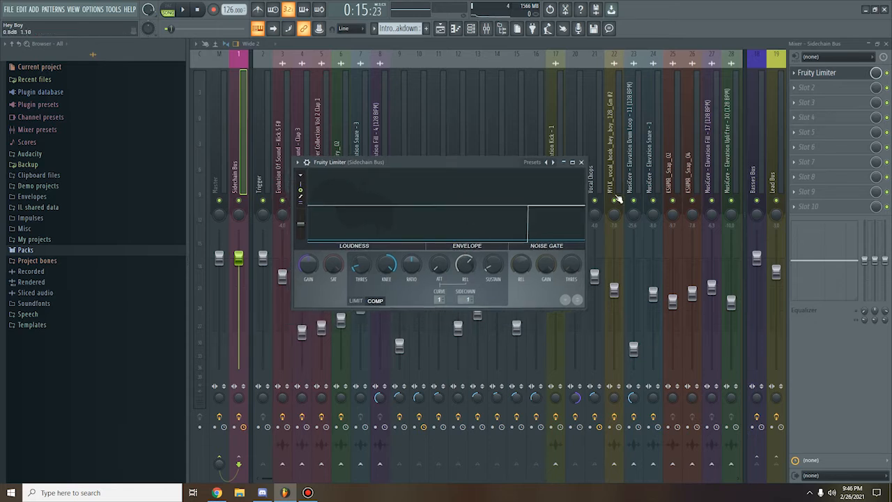
{"action": "left_click", "coordinate": [582, 162]}
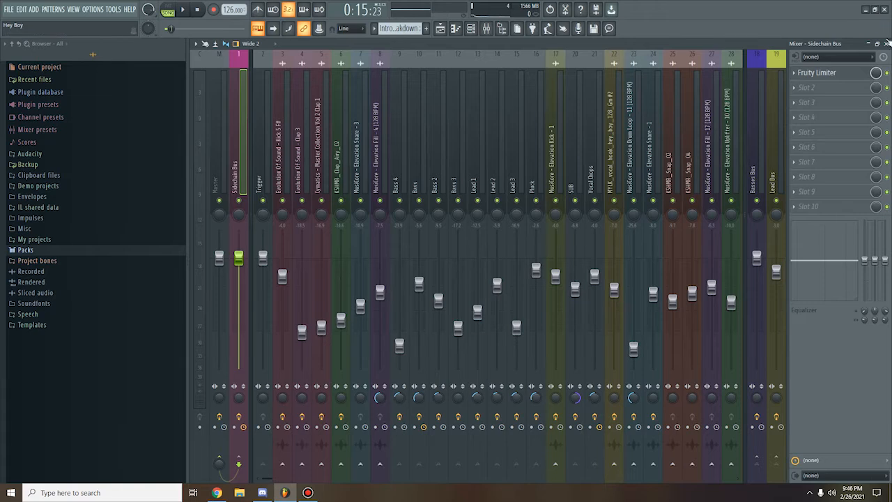
{"action": "left_click", "coordinate": [887, 43]}
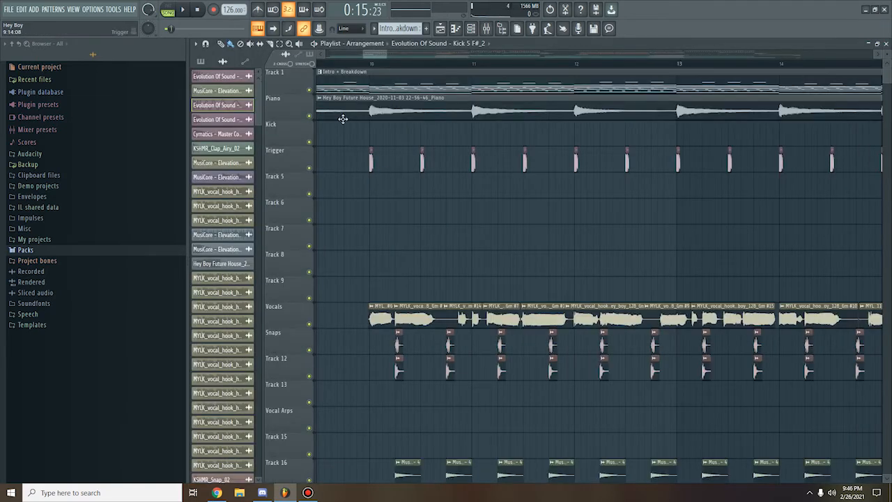
Step: Play the arrangement briefly from bar 9 with all playlist tracks unmuted, and stop playback
{"action": "key", "text": "space"}
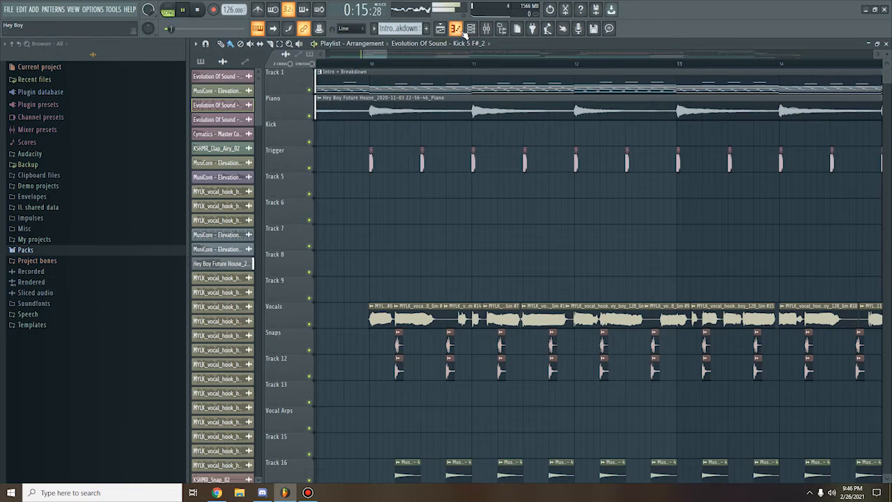
{"action": "scroll", "coordinate": [398, 207], "scroll_direction": "down", "scroll_amount": 2}
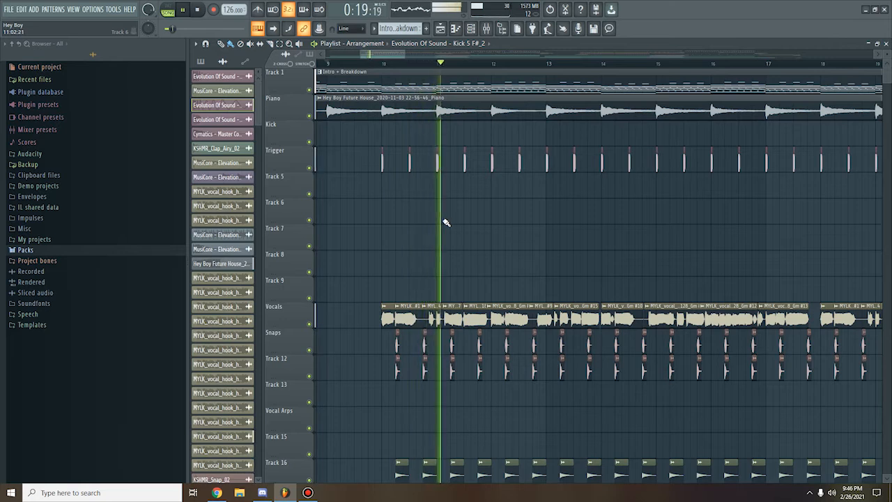
{"action": "scroll", "coordinate": [446, 221], "scroll_direction": "down", "scroll_amount": 2}
{"action": "key", "text": "space"}
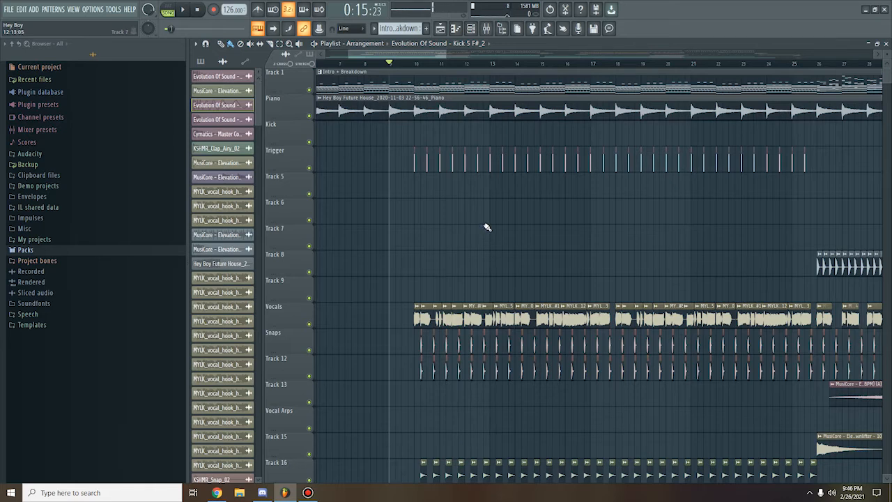
Step: Examine how the Trigger kicks are laid out across the intro, build-up and Pattern 1 and 2 sections
{"action": "scroll", "coordinate": [487, 228], "scroll_direction": "down", "scroll_amount": 2}
{"action": "scroll", "coordinate": [488, 215], "scroll_direction": "up", "scroll_amount": 2}
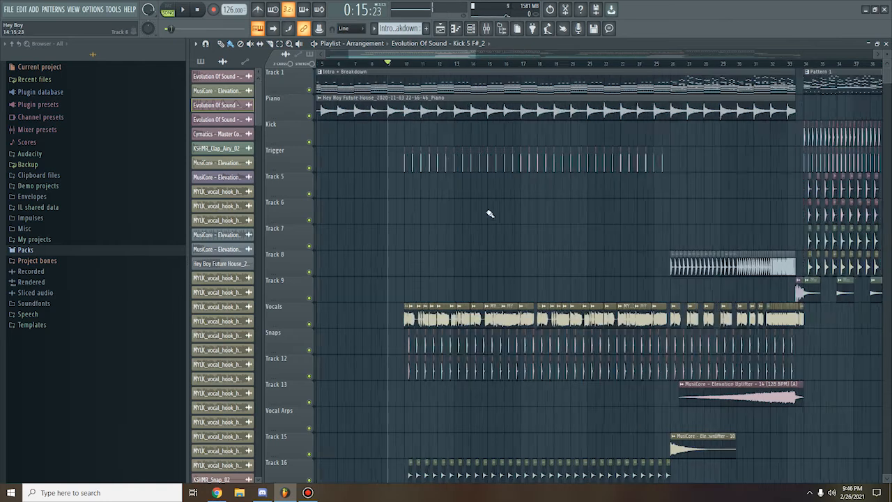
{"action": "left_click_drag", "start_coordinate": [418, 53], "coordinate": [502, 58]}
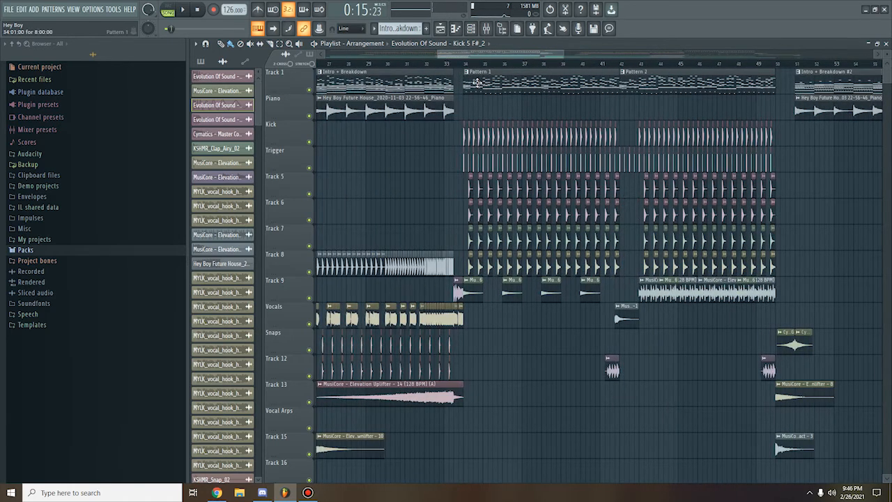
{"action": "scroll", "coordinate": [466, 119], "scroll_direction": "up", "scroll_amount": 3}
{"action": "scroll", "coordinate": [451, 135], "scroll_direction": "down", "scroll_amount": 2}
{"action": "scroll", "coordinate": [451, 135], "scroll_direction": "down", "scroll_amount": 3}
{"action": "scroll", "coordinate": [464, 60], "scroll_direction": "down", "scroll_amount": 2}
{"action": "left_click_drag", "start_coordinate": [464, 56], "coordinate": [394, 64]}
{"action": "scroll", "coordinate": [370, 217], "scroll_direction": "up", "scroll_amount": 2}
{"action": "scroll", "coordinate": [372, 216], "scroll_direction": "up", "scroll_amount": 2}
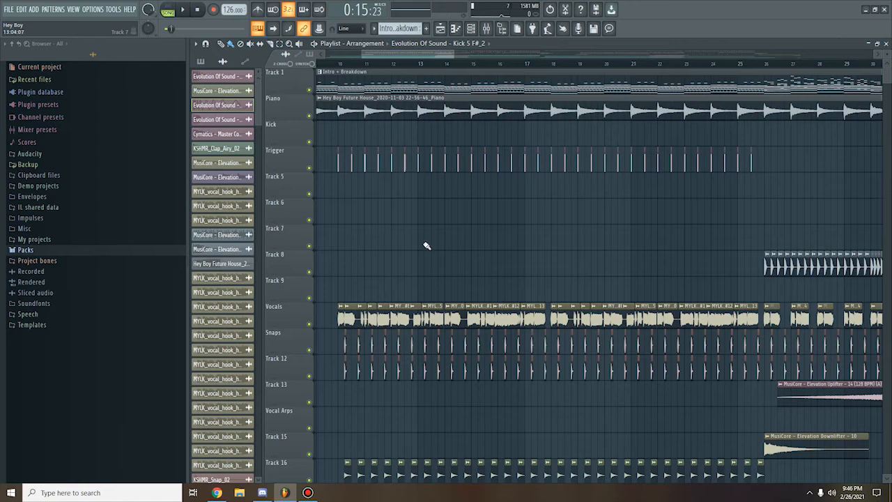
{"action": "scroll", "coordinate": [691, 191], "scroll_direction": "down", "scroll_amount": 2}
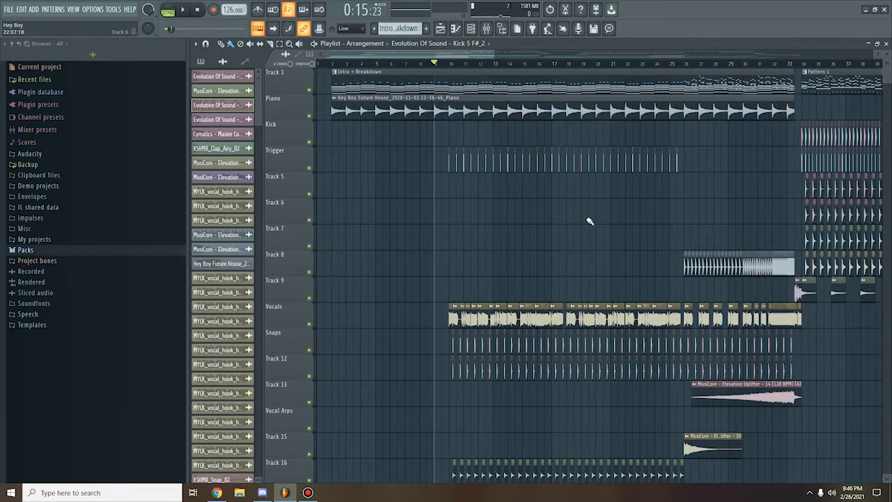
Step: Examine the playlist's automation clips, following the Sidechain Bus compressor threshold clip on Track 26 across the song
{"action": "scroll", "coordinate": [590, 221], "scroll_direction": "down", "scroll_amount": 3}
{"action": "scroll", "coordinate": [657, 295], "scroll_direction": "down", "scroll_amount": 5}
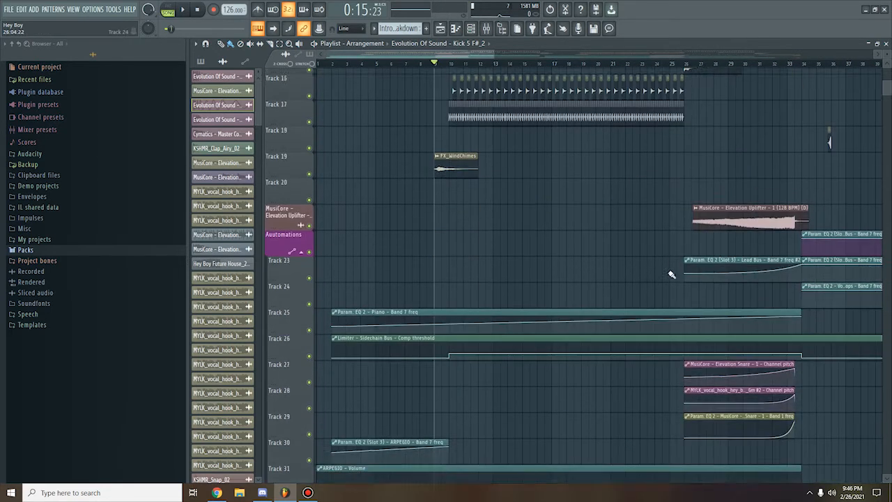
{"action": "scroll", "coordinate": [501, 244], "scroll_direction": "down", "scroll_amount": 4}
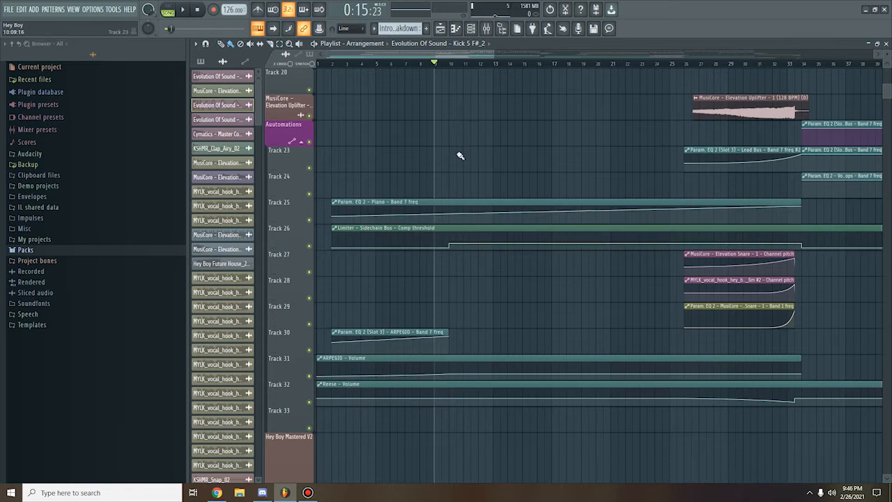
{"action": "scroll", "coordinate": [472, 175], "scroll_direction": "down", "scroll_amount": 2}
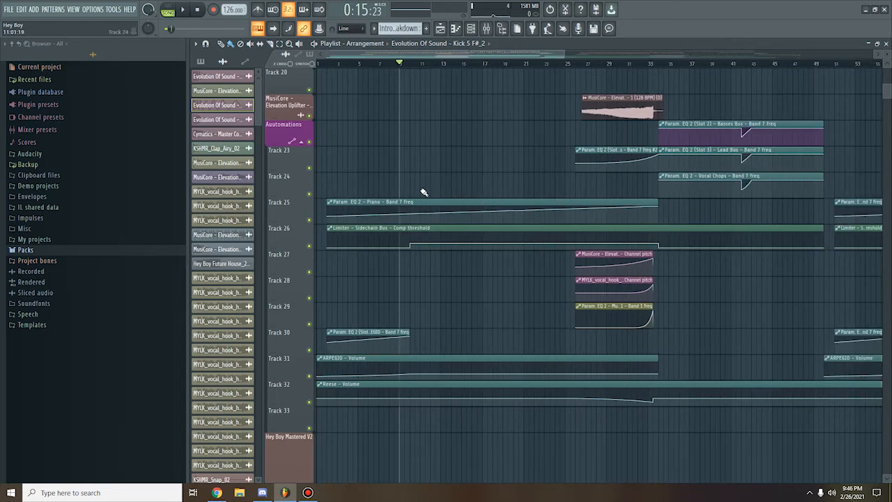
{"action": "scroll", "coordinate": [421, 191], "scroll_direction": "up", "scroll_amount": 3}
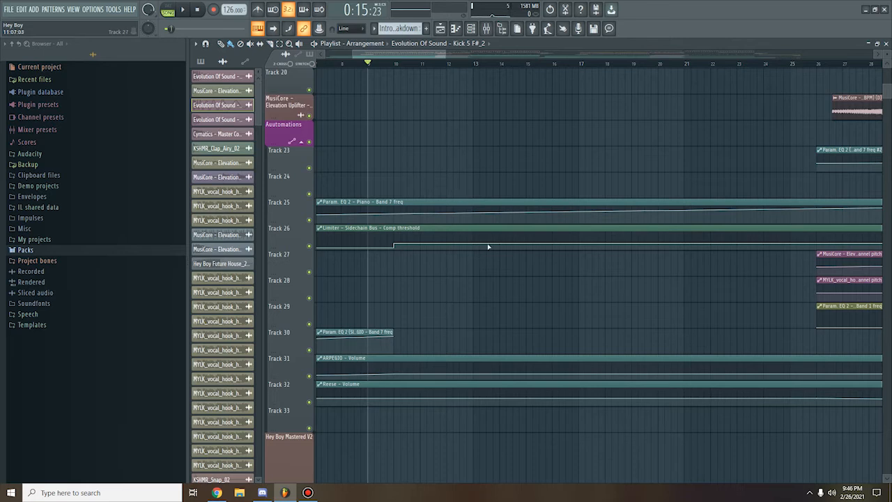
{"action": "scroll", "coordinate": [449, 270], "scroll_direction": "down", "scroll_amount": 3}
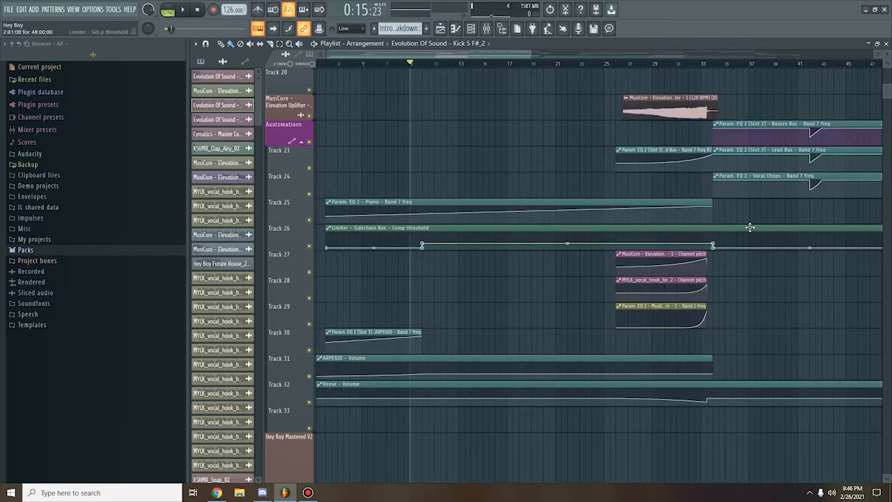
{"action": "scroll", "coordinate": [725, 270], "scroll_direction": "up", "scroll_amount": 5}
{"action": "scroll", "coordinate": [452, 273], "scroll_direction": "down", "scroll_amount": 2}
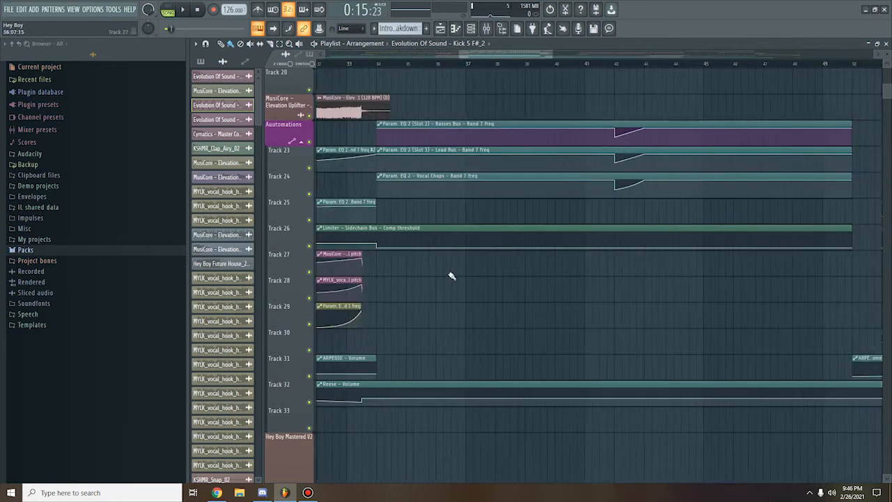
Step: Examine the Sidechain Bus compressor threshold automation on Track 26 around bar 9 and over the whole song
{"action": "scroll", "coordinate": [457, 269], "scroll_direction": "down", "scroll_amount": 4}
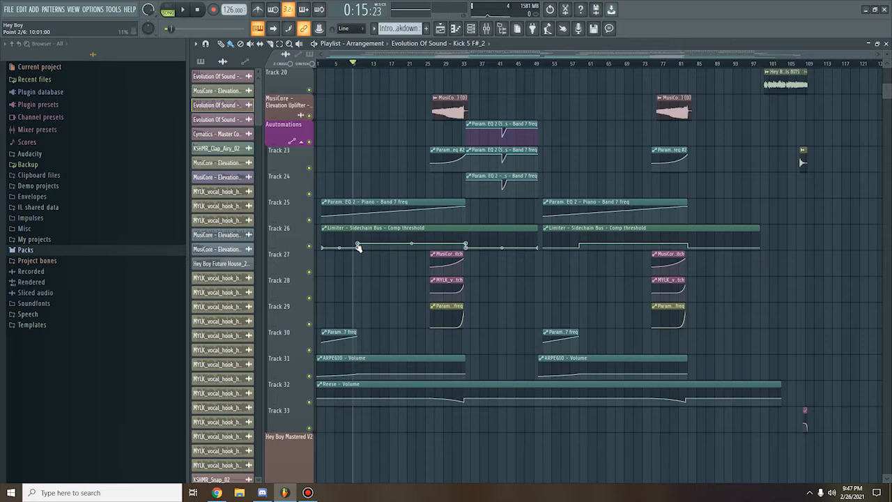
{"action": "scroll", "coordinate": [358, 248], "scroll_direction": "up", "scroll_amount": 3}
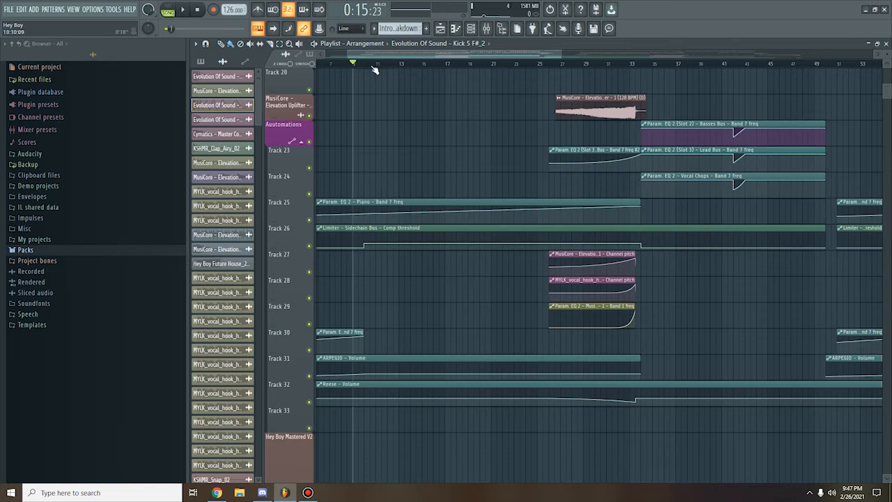
{"action": "scroll", "coordinate": [354, 321], "scroll_direction": "down", "scroll_amount": 2}
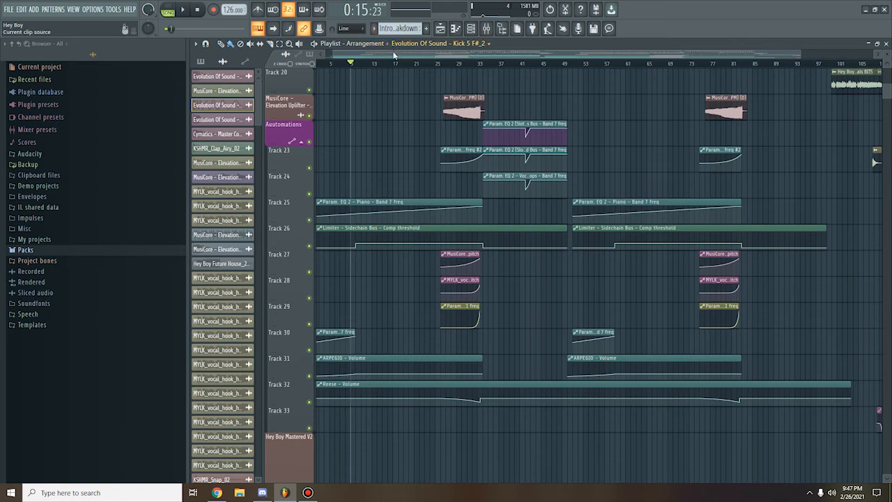
{"action": "scroll", "coordinate": [353, 279], "scroll_direction": "down", "scroll_amount": 1}
Step: Examine the automation clips on Tracks 28 to 32, including the ARPEGIO and Reese volume curves
{"action": "scroll", "coordinate": [342, 237], "scroll_direction": "down", "scroll_amount": 3}
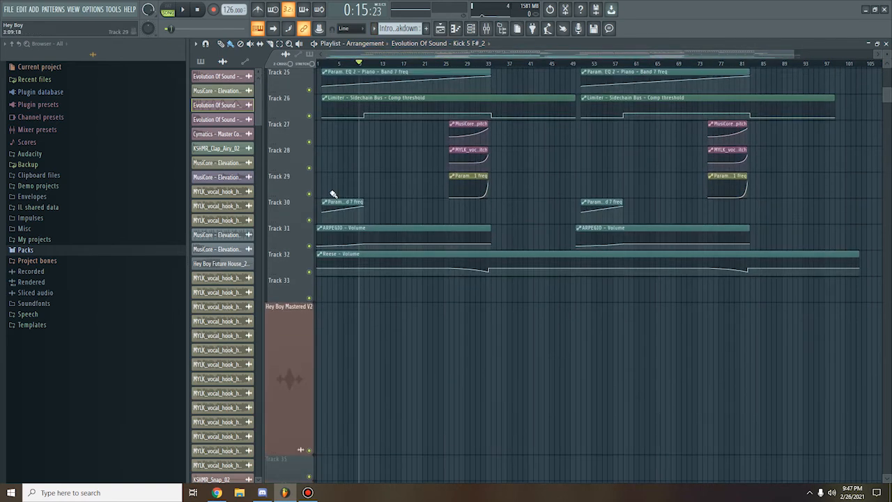
{"action": "scroll", "coordinate": [331, 193], "scroll_direction": "up", "scroll_amount": 2}
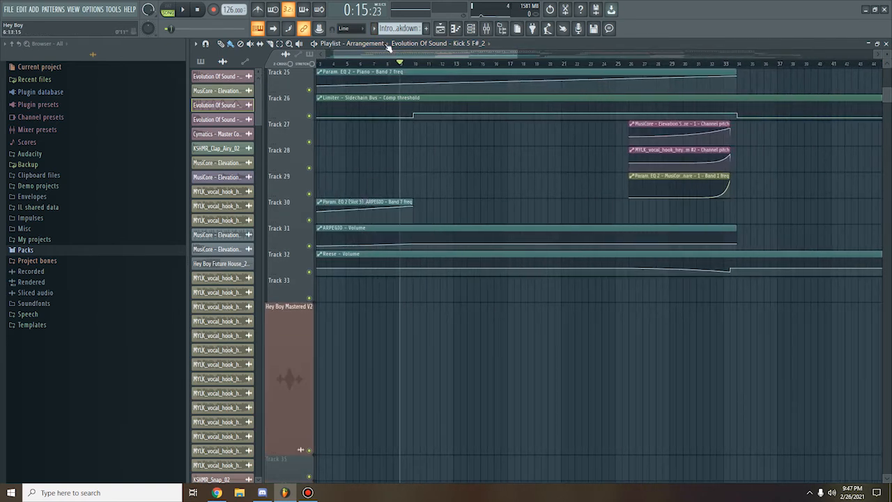
{"action": "left_click_drag", "start_coordinate": [391, 55], "coordinate": [375, 55]}
{"action": "scroll", "coordinate": [342, 233], "scroll_direction": "down", "scroll_amount": 3}
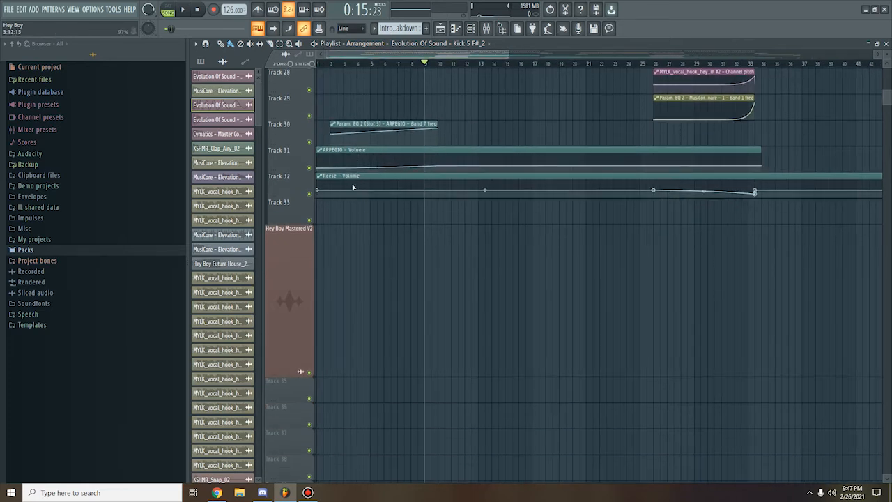
{"action": "scroll", "coordinate": [550, 202], "scroll_direction": "down", "scroll_amount": 4}
{"action": "scroll", "coordinate": [455, 182], "scroll_direction": "up", "scroll_amount": 4}
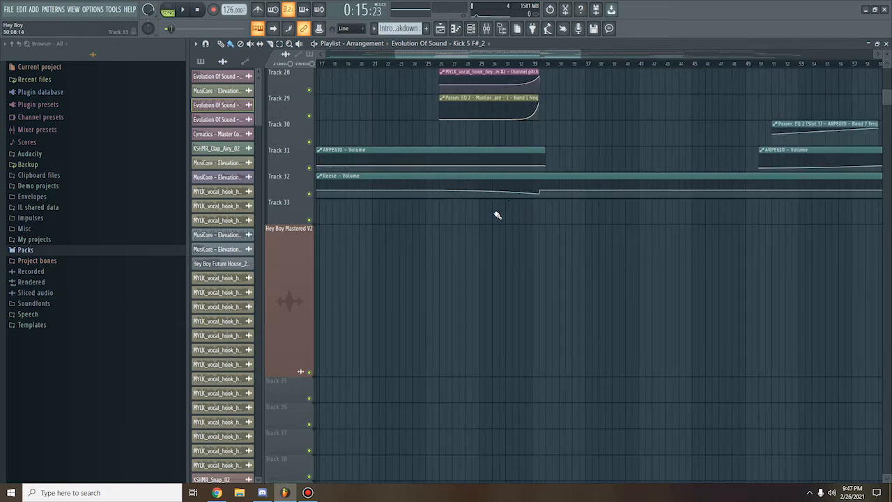
{"action": "scroll", "coordinate": [472, 226], "scroll_direction": "down", "scroll_amount": 3}
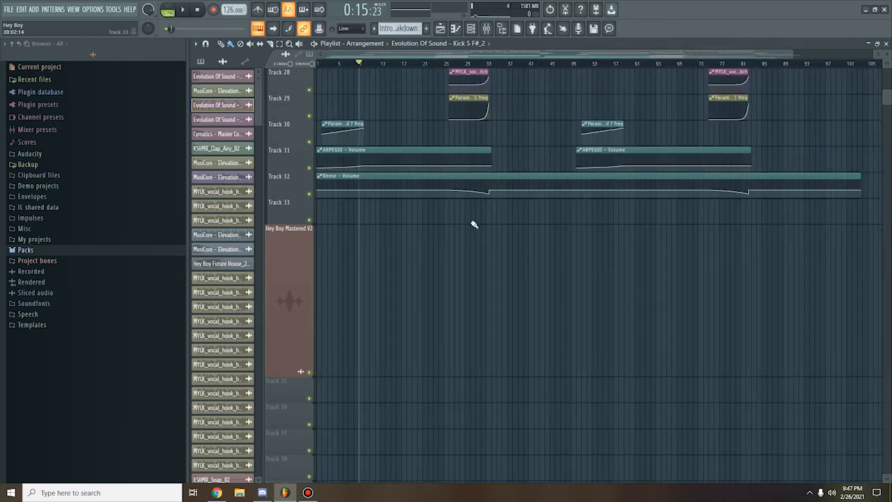
{"action": "scroll", "coordinate": [474, 225], "scroll_direction": "up", "scroll_amount": 3}
Step: Solo Track 8 and play its snare build-up from bar 26, skipping ahead to bar 30 and near bar 32, and stop playback
{"action": "scroll", "coordinate": [449, 207], "scroll_direction": "up", "scroll_amount": 5}
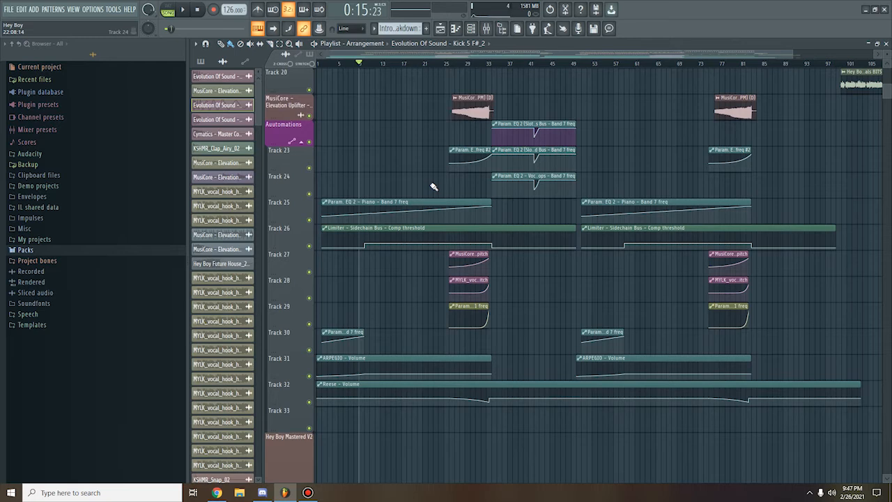
{"action": "scroll", "coordinate": [434, 187], "scroll_direction": "up", "scroll_amount": 4}
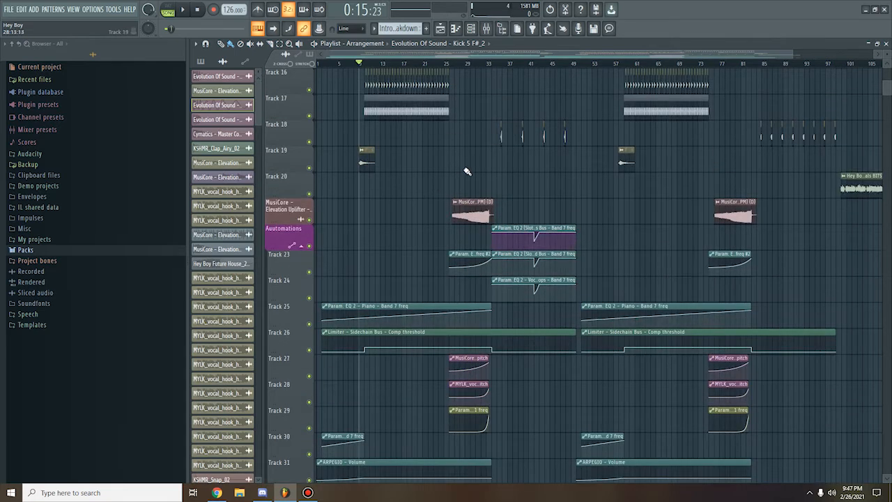
{"action": "scroll", "coordinate": [464, 176], "scroll_direction": "down", "scroll_amount": 5}
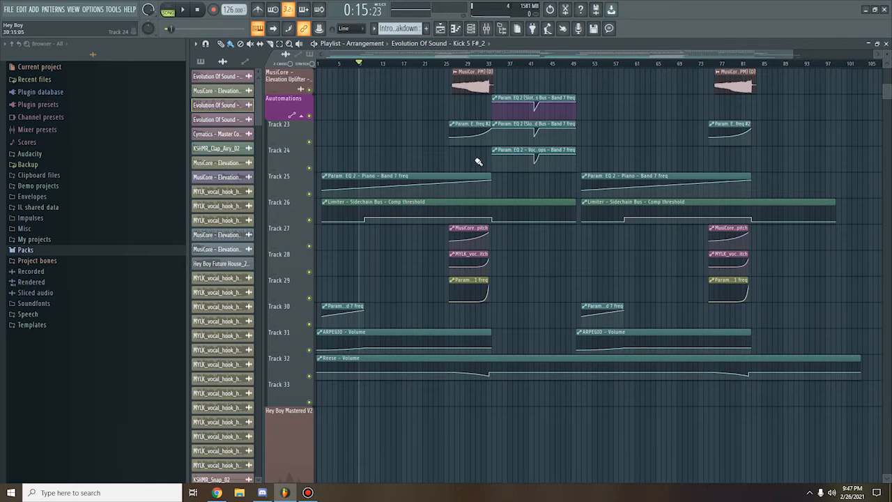
{"action": "scroll", "coordinate": [427, 165], "scroll_direction": "up", "scroll_amount": 15}
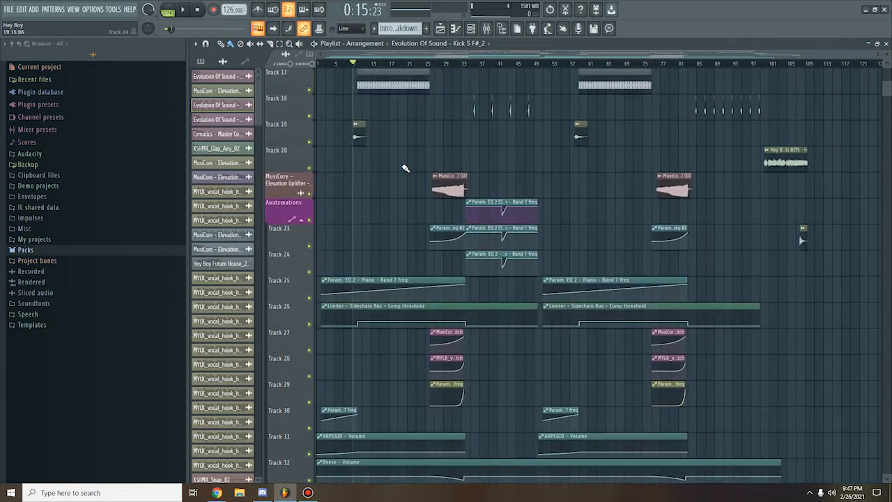
{"action": "scroll", "coordinate": [412, 142], "scroll_direction": "up", "scroll_amount": 2}
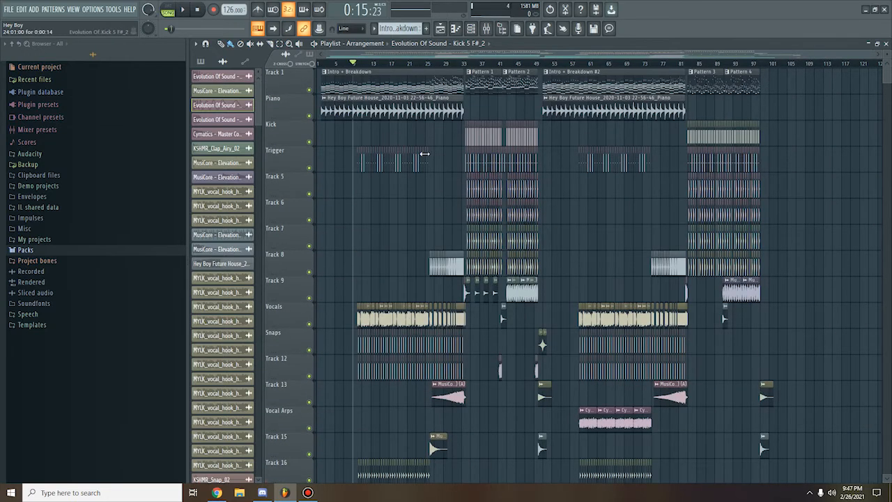
{"action": "scroll", "coordinate": [422, 142], "scroll_direction": "up", "scroll_amount": 5, "text": "ctrl"}
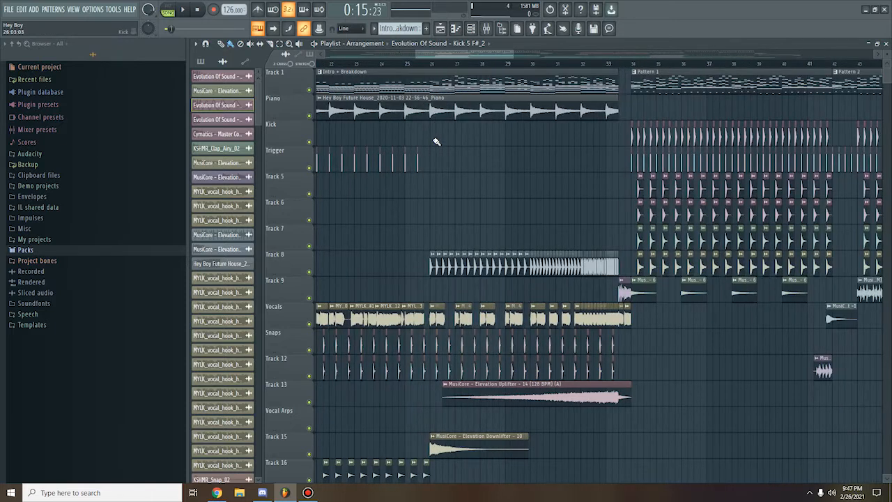
{"action": "left_click", "coordinate": [432, 65]}
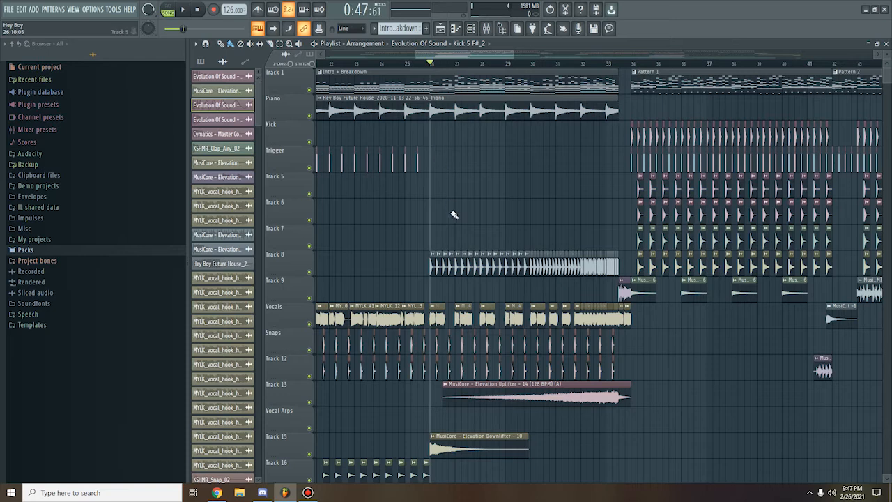
{"action": "right_click", "coordinate": [311, 273]}
{"action": "key", "text": "space"}
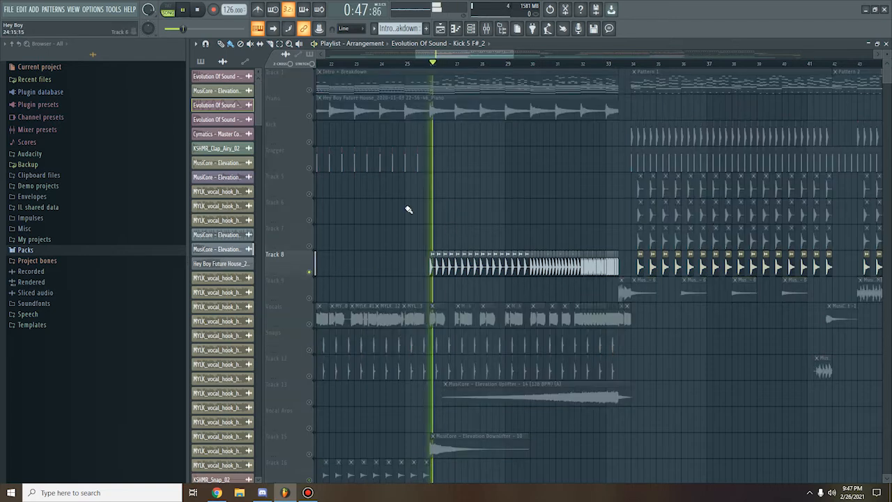
{"action": "left_click", "coordinate": [532, 68]}
{"action": "left_click", "coordinate": [575, 65]}
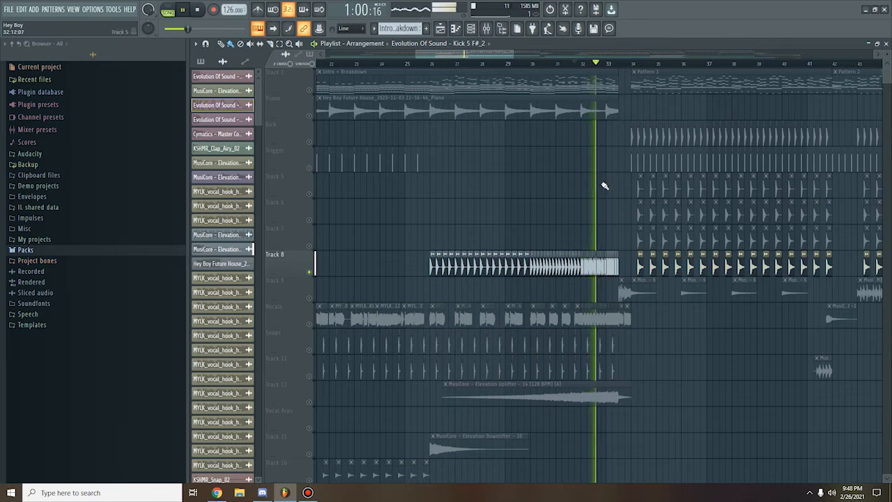
{"action": "key", "text": "space"}
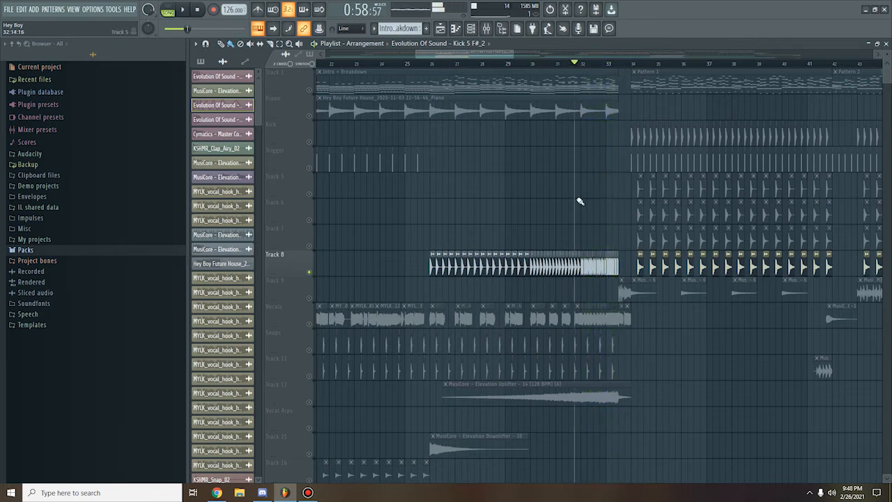
Step: Inspect the build-up snare's channel and its Fruity Reeverb 2 and Fruity parametric EQ 2 mixer effects, and close them
{"action": "double_click", "coordinate": [444, 267]}
{"action": "left_click", "coordinate": [487, 130]}
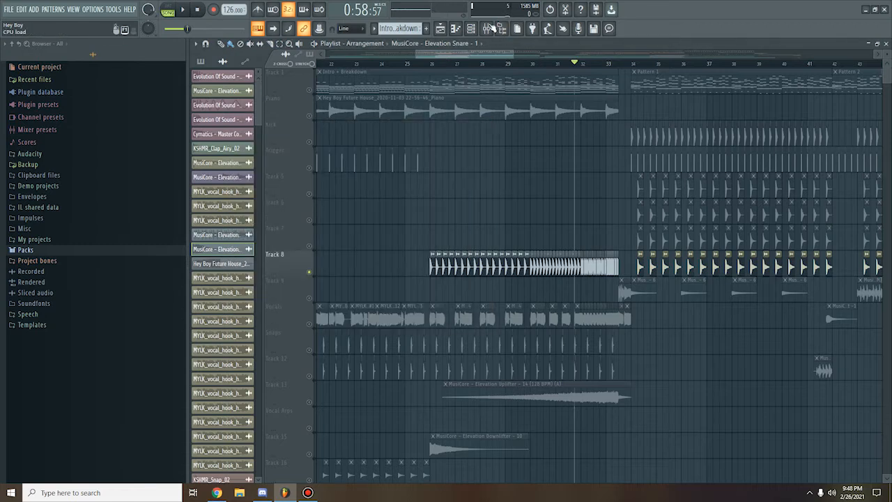
{"action": "left_click", "coordinate": [488, 27]}
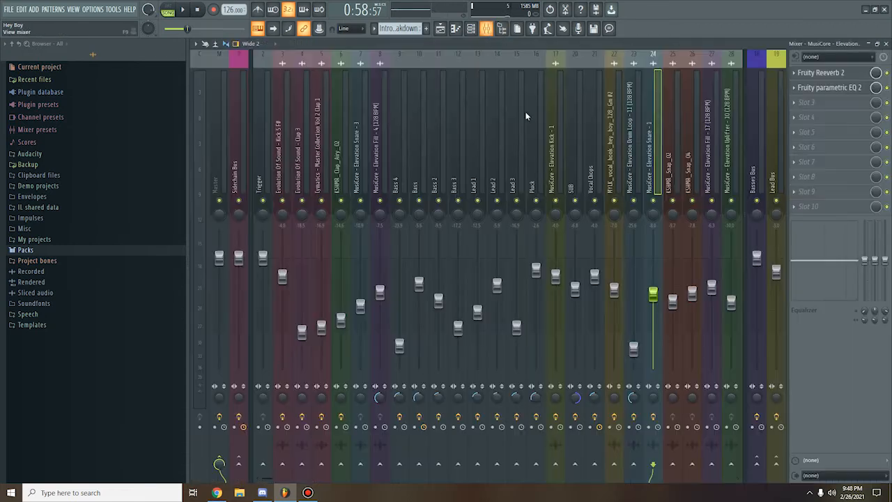
{"action": "left_click", "coordinate": [840, 73]}
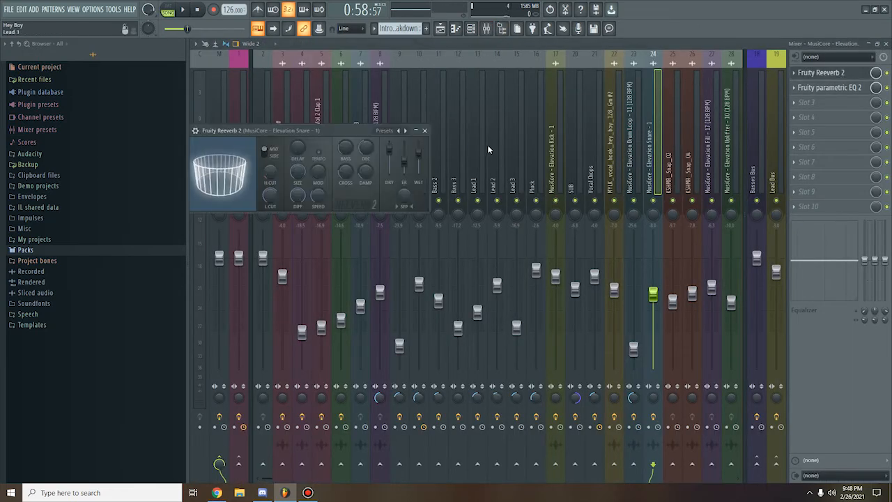
{"action": "left_click", "coordinate": [426, 131]}
{"action": "left_click", "coordinate": [808, 88]}
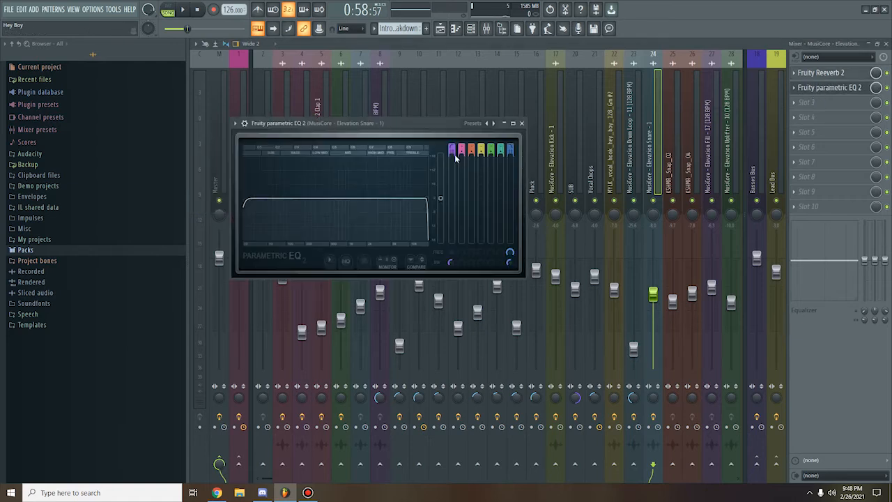
{"action": "left_click", "coordinate": [522, 124]}
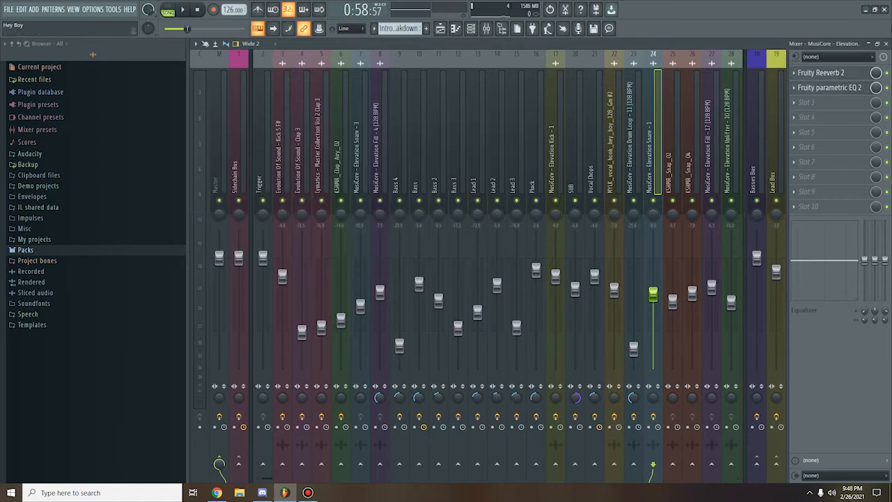
{"action": "left_click", "coordinate": [886, 44]}
Step: Unmute the Vocals track and play it with the snare build-up from bar 26, and stop playback
{"action": "scroll", "coordinate": [537, 213], "scroll_direction": "down", "scroll_amount": 4}
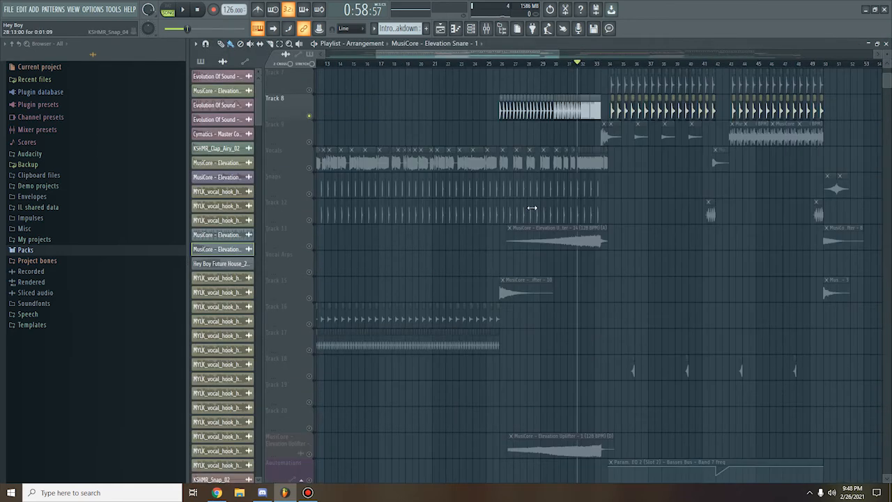
{"action": "left_click", "coordinate": [309, 167]}
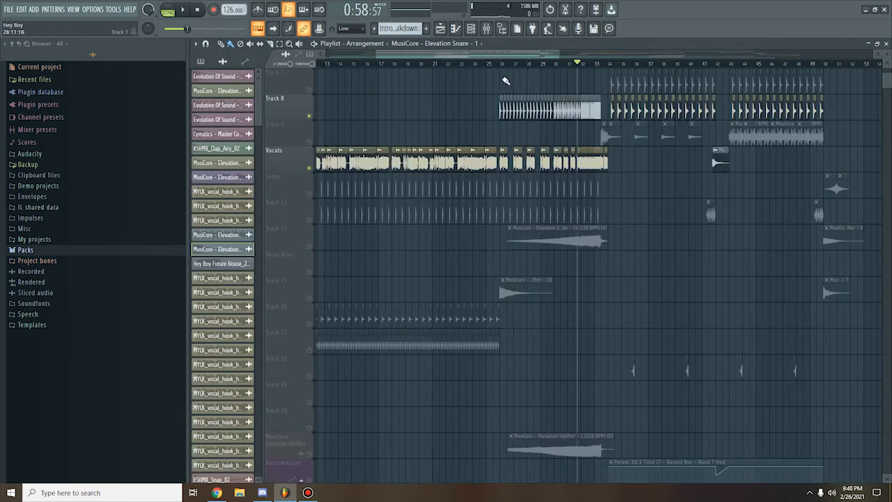
{"action": "left_click", "coordinate": [500, 63]}
{"action": "key", "text": "space"}
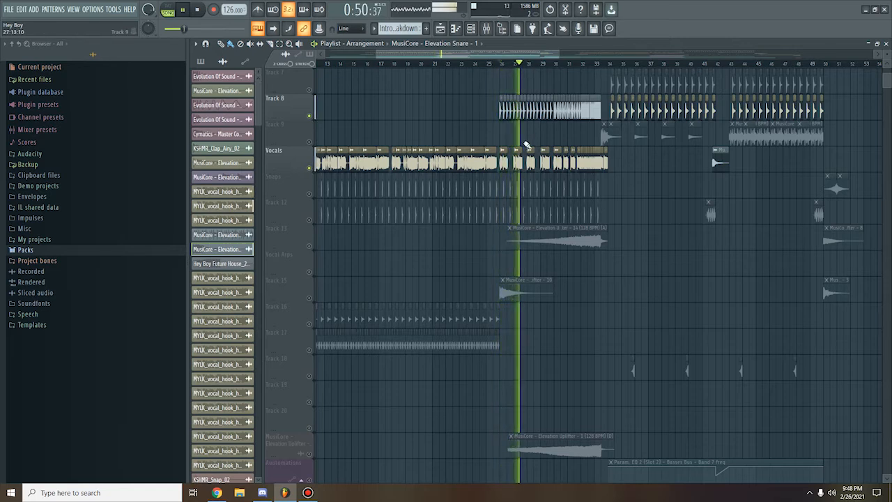
{"action": "scroll", "coordinate": [338, 147], "scroll_direction": "down", "scroll_amount": 2}
{"action": "key", "text": "space"}
Step: Unmute the Snaps track, Tracks 12, 13 and 15, and the MusiCore Elevation Uplifter track
{"action": "left_click", "coordinate": [309, 141]}
{"action": "left_click", "coordinate": [309, 167]}
{"action": "left_click", "coordinate": [309, 194]}
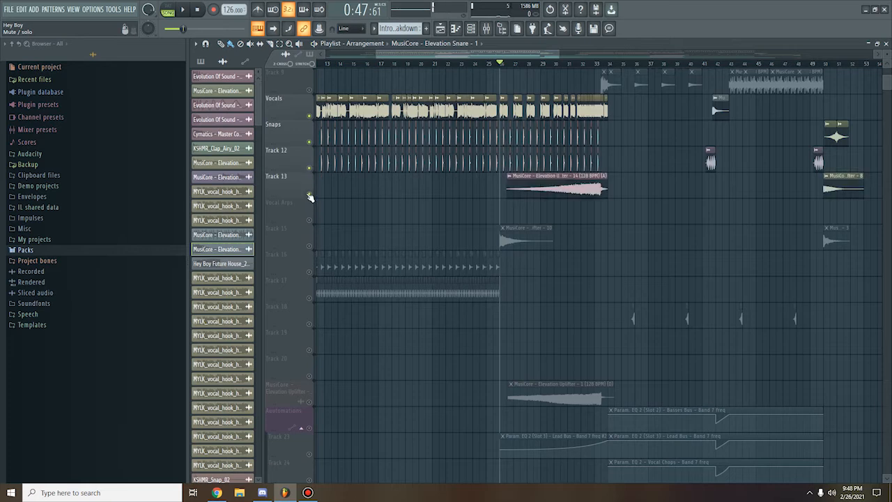
{"action": "left_click", "coordinate": [309, 246]}
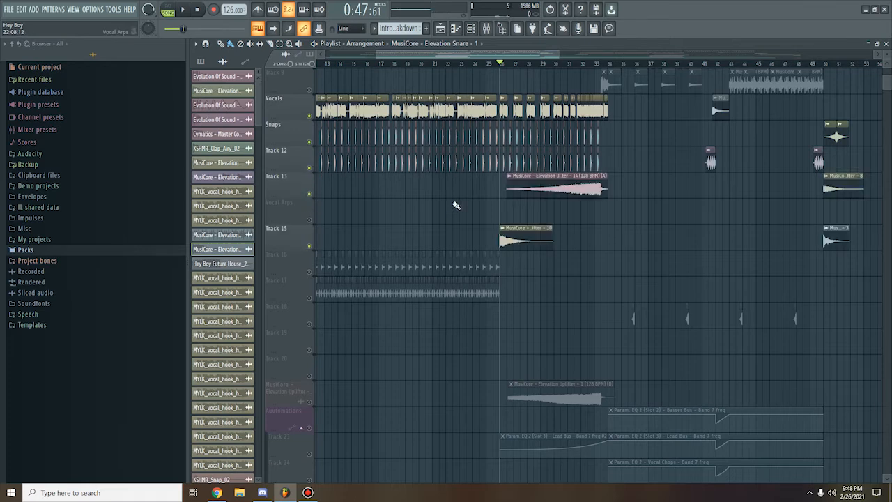
{"action": "scroll", "coordinate": [456, 206], "scroll_direction": "down", "scroll_amount": 3}
{"action": "left_click", "coordinate": [308, 245]}
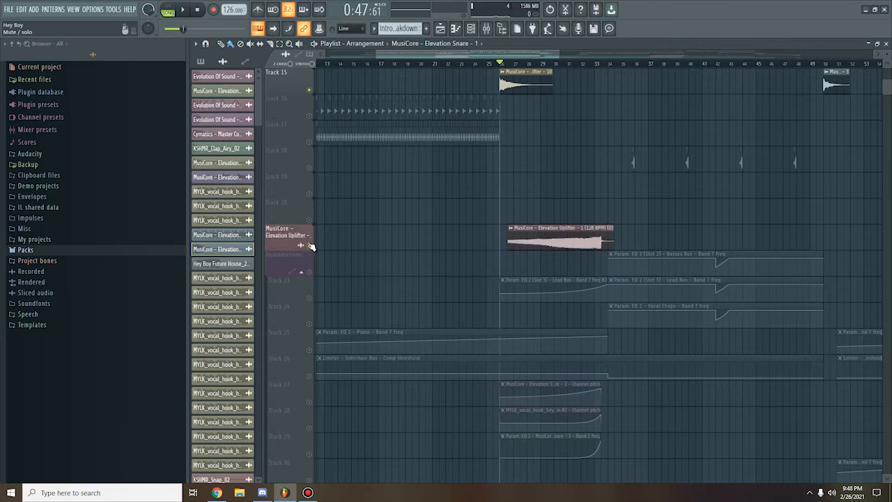
Step: Unmute the build-up's automation on Tracks 23, 27, 28 and 29
{"action": "scroll", "coordinate": [470, 198], "scroll_direction": "down", "scroll_amount": 2}
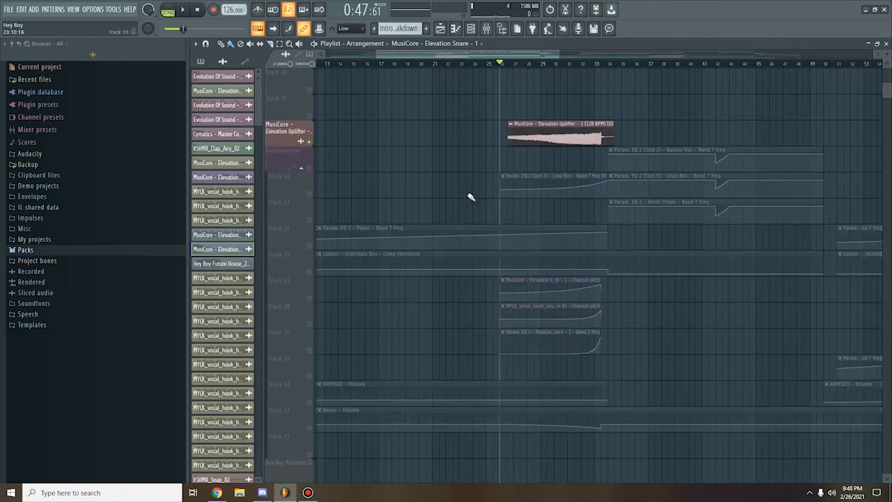
{"action": "left_click", "coordinate": [309, 193]}
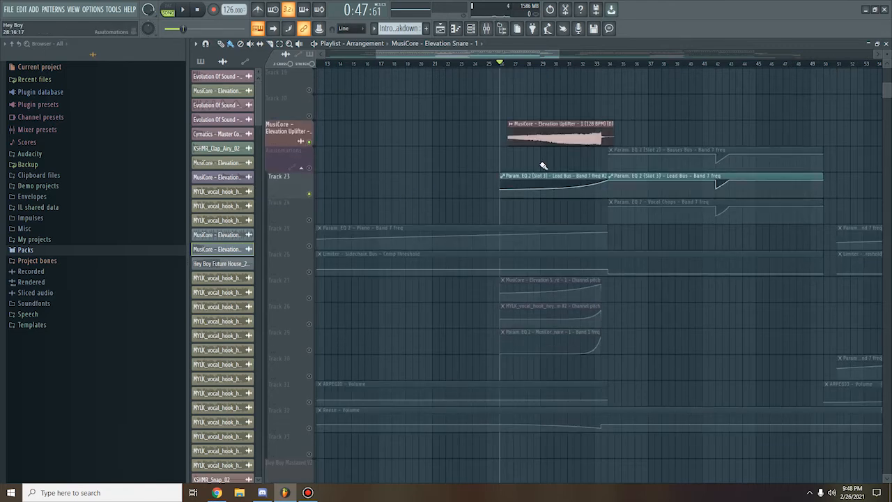
{"action": "scroll", "coordinate": [543, 166], "scroll_direction": "down", "scroll_amount": 3}
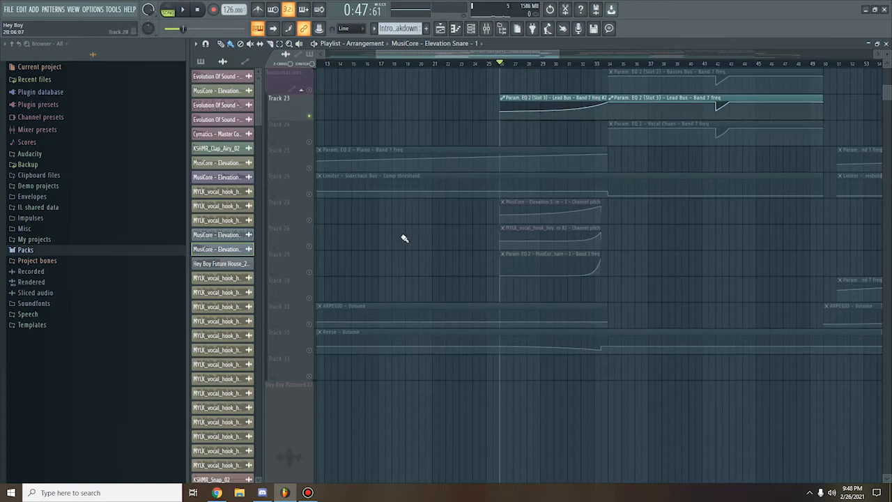
{"action": "left_click", "coordinate": [310, 221]}
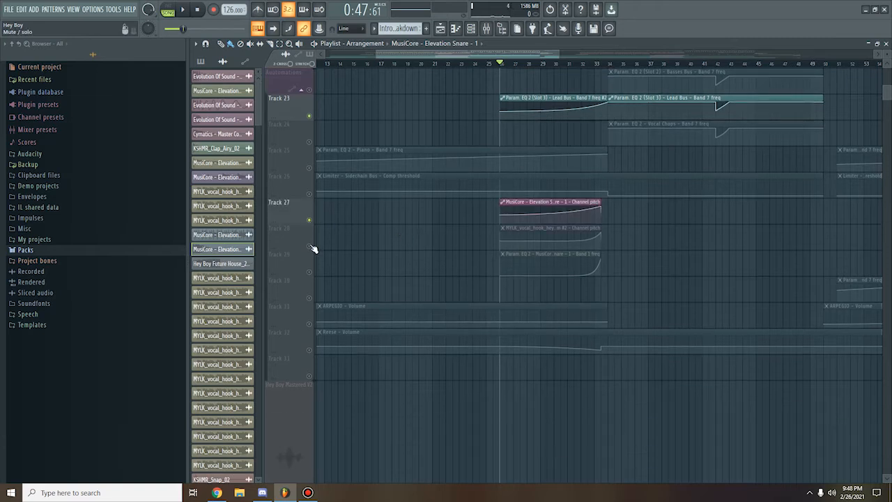
{"action": "left_click", "coordinate": [310, 246]}
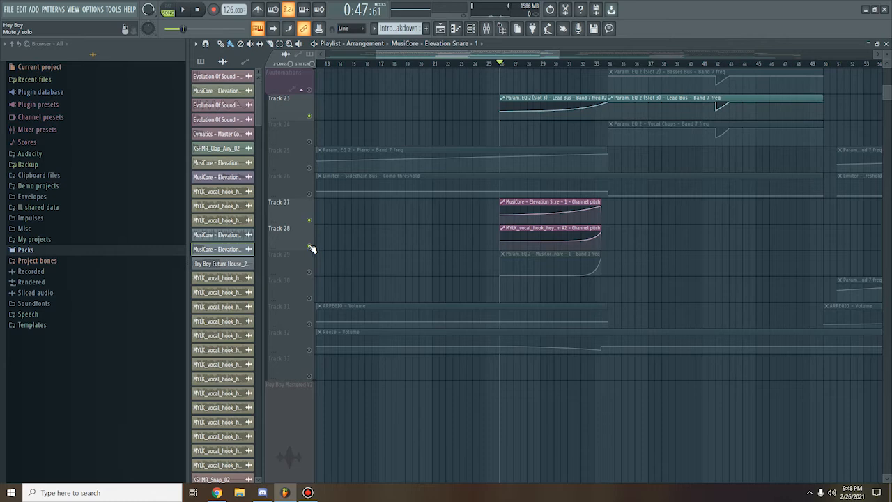
{"action": "left_click", "coordinate": [310, 272]}
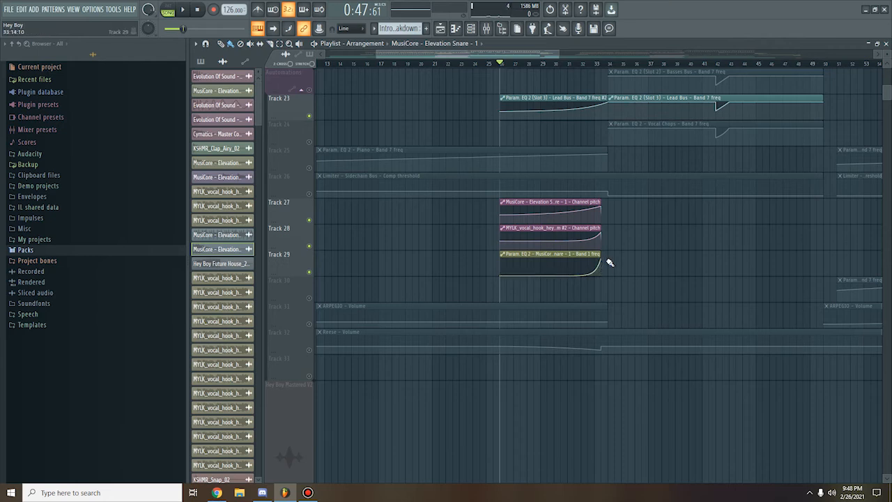
Step: Unmute Track 1 with its Intro + Breakdown pattern and play the layered build-up from bar 26
{"action": "scroll", "coordinate": [610, 263], "scroll_direction": "up", "scroll_amount": 3}
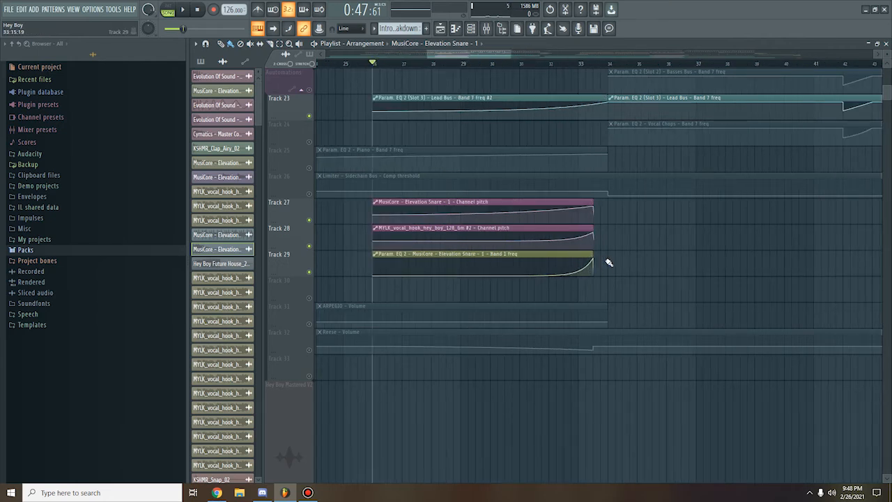
{"action": "scroll", "coordinate": [608, 260], "scroll_direction": "down", "scroll_amount": 2}
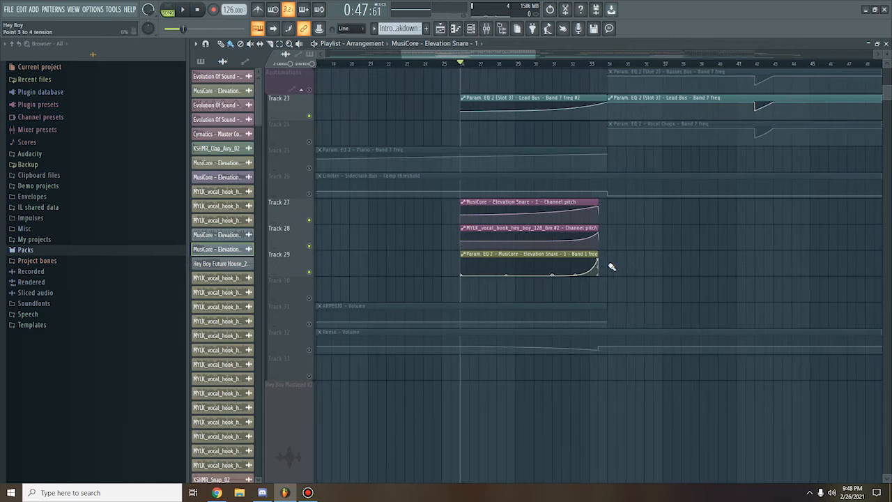
{"action": "scroll", "coordinate": [607, 261], "scroll_direction": "down", "scroll_amount": 4}
{"action": "scroll", "coordinate": [526, 291], "scroll_direction": "down", "scroll_amount": 3}
{"action": "scroll", "coordinate": [525, 291], "scroll_direction": "up", "scroll_amount": 8}
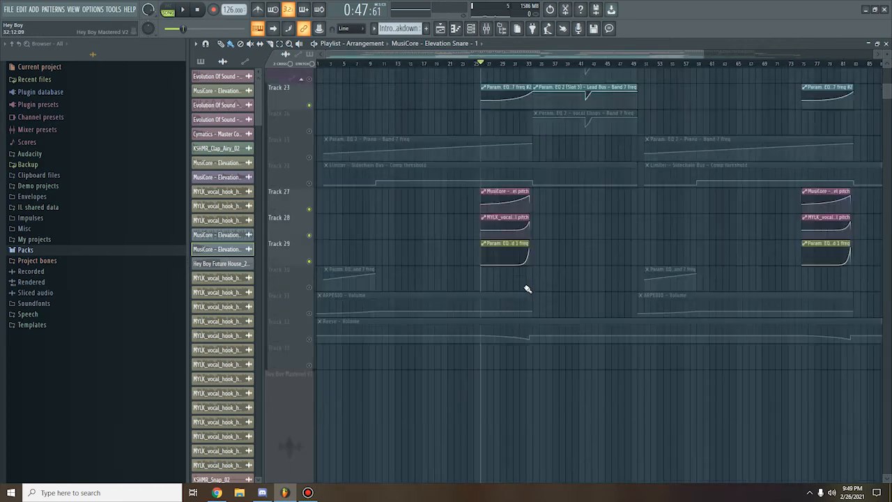
{"action": "scroll", "coordinate": [528, 271], "scroll_direction": "up", "scroll_amount": 3}
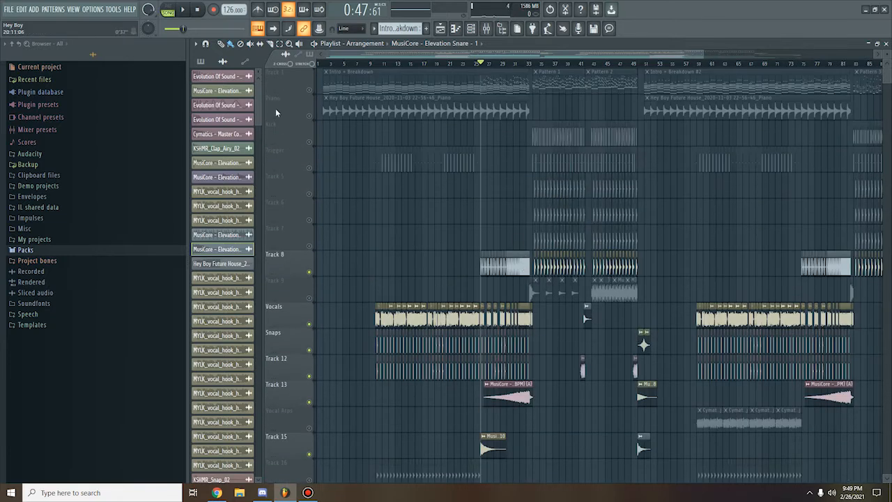
{"action": "key", "text": "space"}
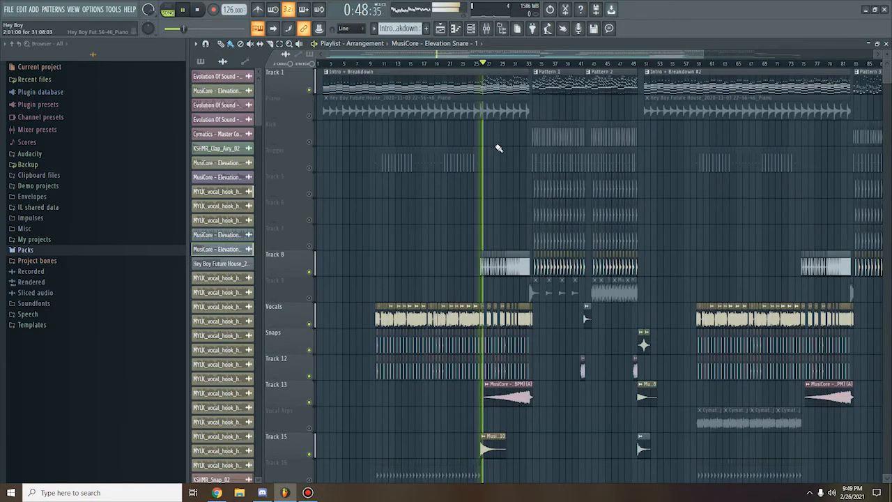
{"action": "scroll", "coordinate": [500, 142], "scroll_direction": "up", "scroll_amount": 3}
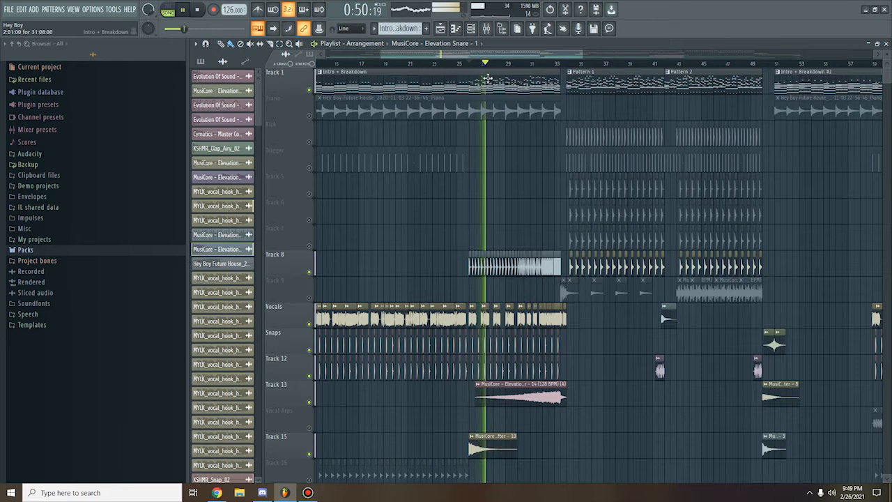
Step: Display the Intro + Breakdown pattern's Unsorted channels in the channel rack during playback
{"action": "left_click", "coordinate": [486, 28]}
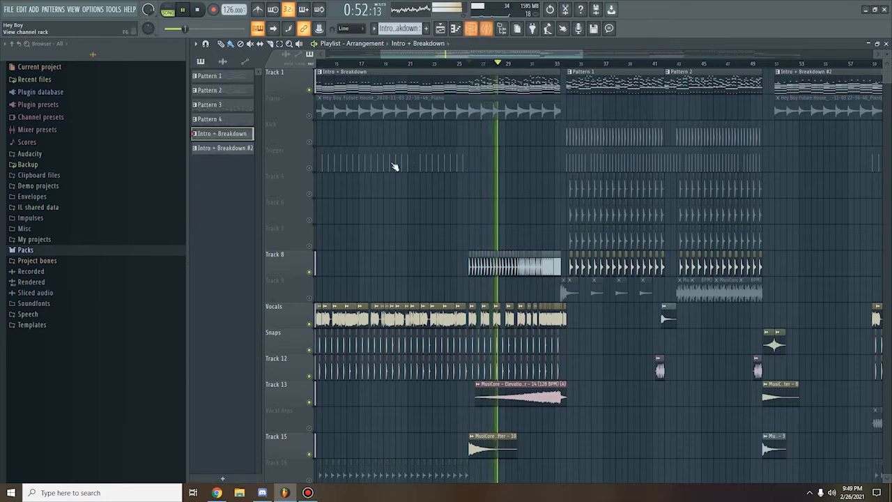
{"action": "left_click", "coordinate": [397, 144]}
{"action": "left_click", "coordinate": [398, 184]}
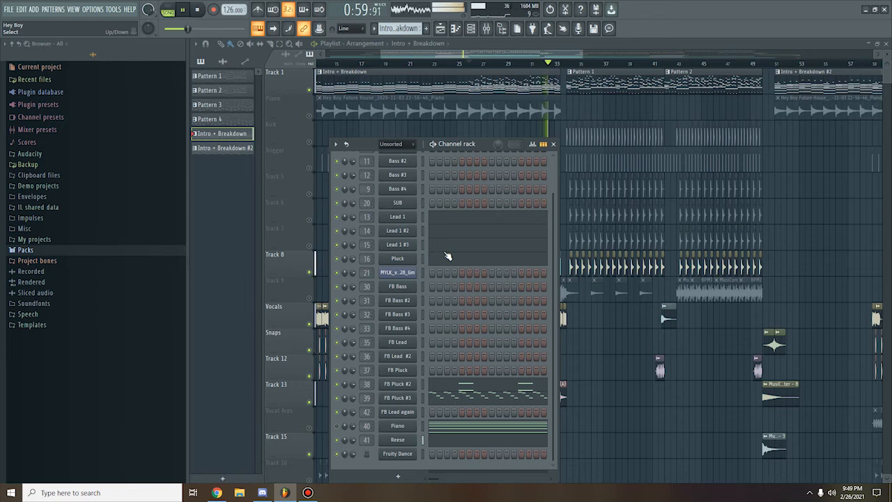
Step: Stop playback, close the channel rack and unmute the Kick, Trigger, Track 5, Track 6, Track 7 and Track 9 playlist tracks
{"action": "left_click", "coordinate": [553, 144]}
{"action": "key", "text": "space"}
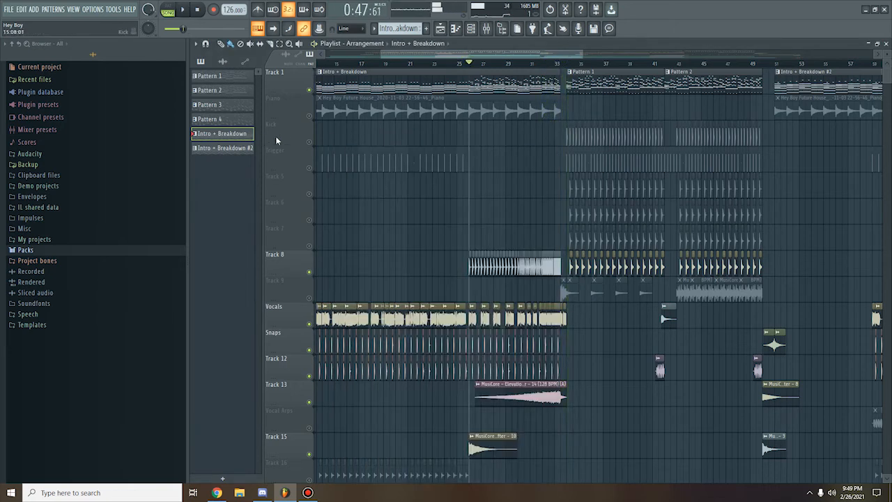
{"action": "left_click", "coordinate": [310, 143]}
{"action": "left_click", "coordinate": [309, 168]}
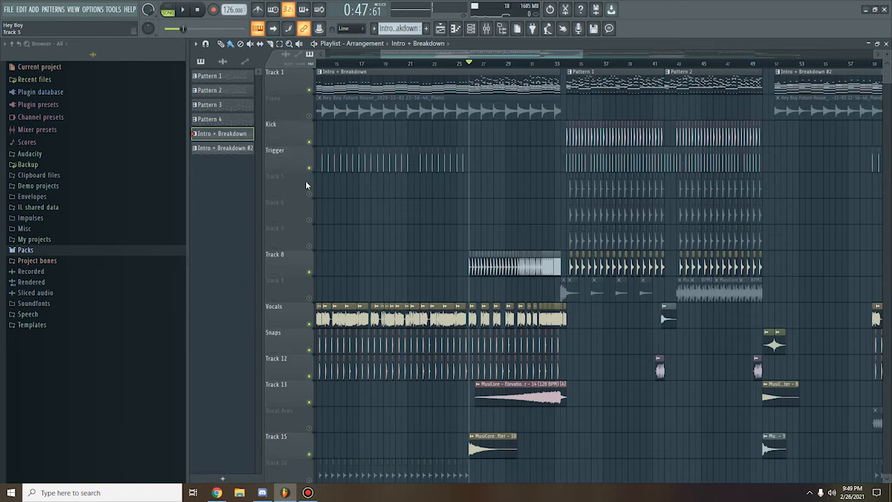
{"action": "left_click", "coordinate": [310, 194]}
{"action": "left_click", "coordinate": [309, 220]}
{"action": "left_click", "coordinate": [309, 245]}
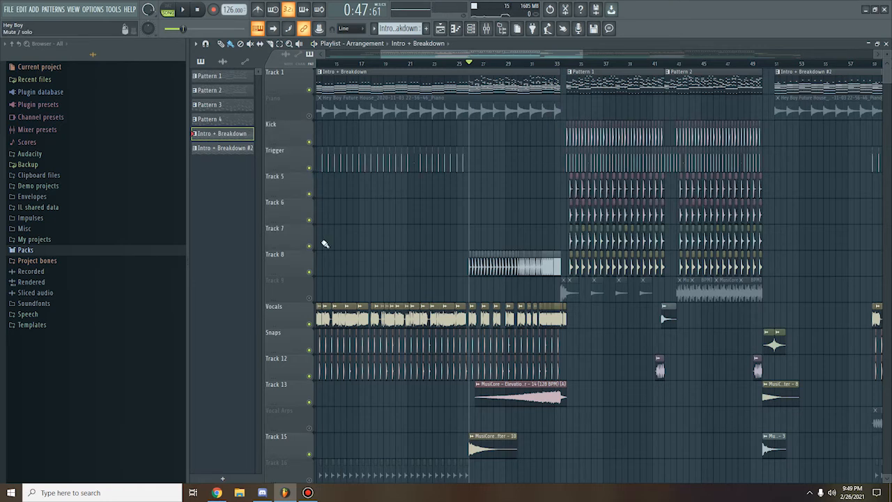
{"action": "left_click", "coordinate": [310, 298]}
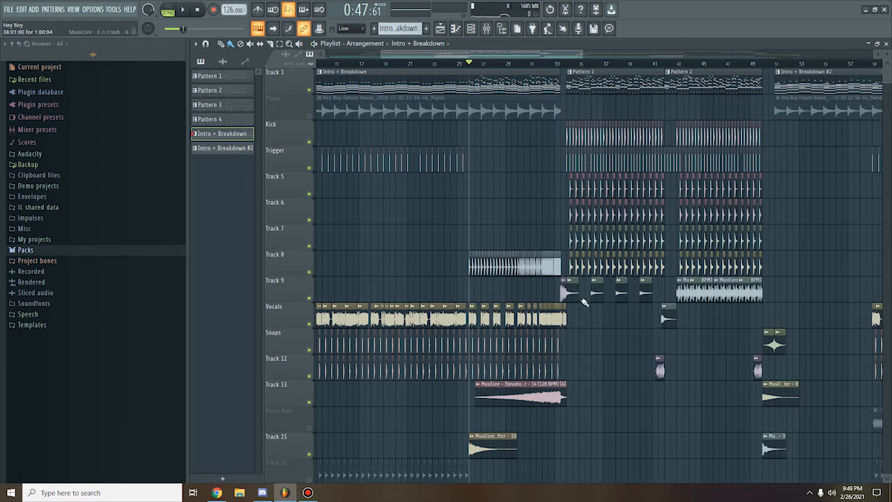
Step: Audition the arrangement from late in bar 33, just before the drop
{"action": "scroll", "coordinate": [579, 298], "scroll_direction": "up", "scroll_amount": 4}
{"action": "scroll", "coordinate": [551, 271], "scroll_direction": "up", "scroll_amount": 2}
{"action": "left_click", "coordinate": [480, 64]}
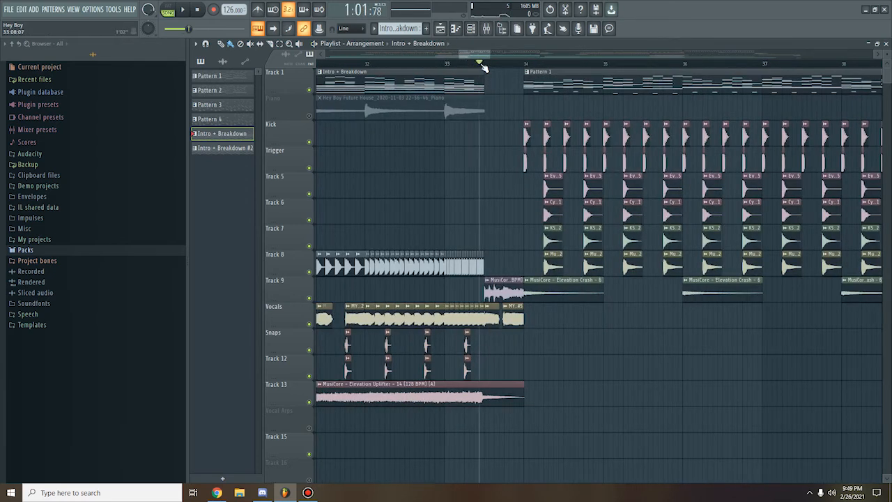
{"action": "key", "text": "space"}
{"action": "scroll", "coordinate": [493, 177], "scroll_direction": "down", "scroll_amount": 2}
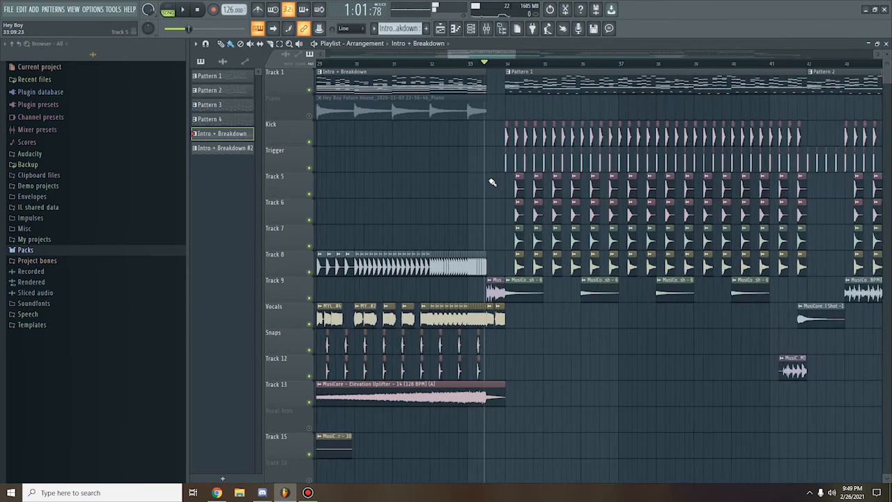
Step: Inspect the sample settings of the MusiCore - Elevation Crash - 6 clip on Track 9 and close them
{"action": "scroll", "coordinate": [491, 182], "scroll_direction": "down", "scroll_amount": 3}
{"action": "left_click", "coordinate": [530, 150]}
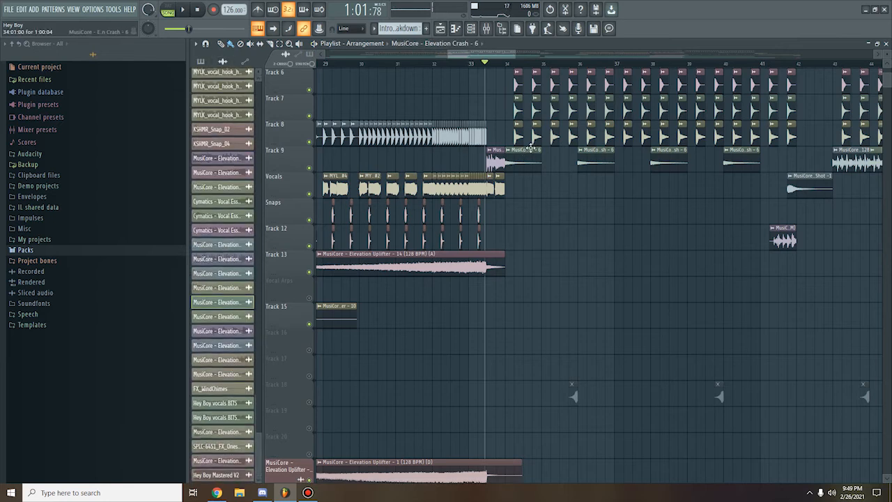
{"action": "double_click", "coordinate": [529, 157]}
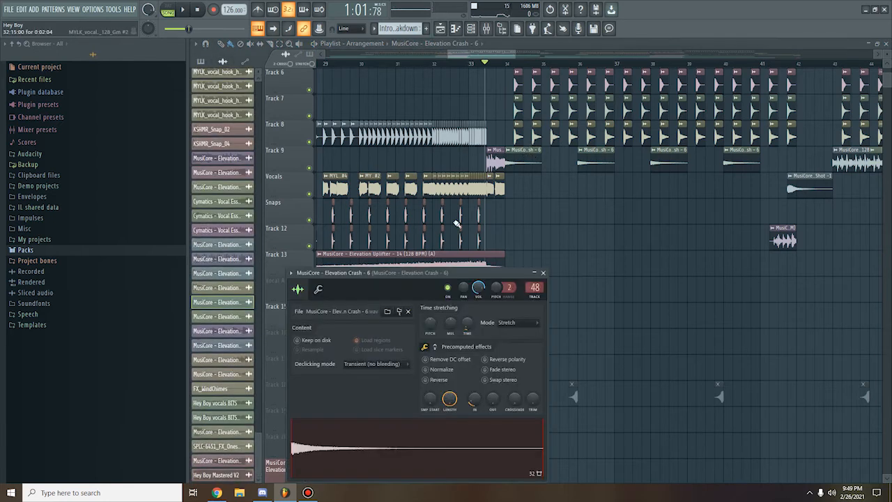
{"action": "left_click", "coordinate": [535, 274]}
Step: Unmute the Auutomations track, Track 24 and Track 26 so their EQ and sidechain limiter automation clips are active
{"action": "scroll", "coordinate": [528, 225], "scroll_direction": "down", "scroll_amount": 2}
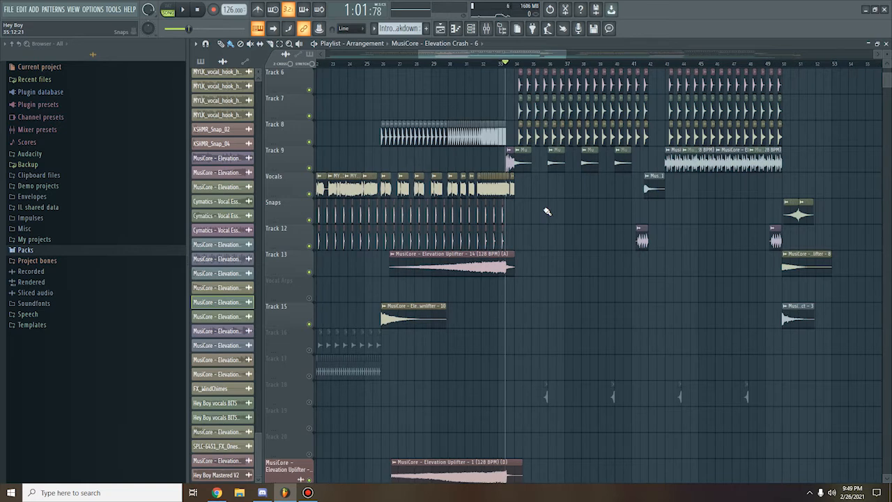
{"action": "scroll", "coordinate": [579, 202], "scroll_direction": "down", "scroll_amount": 10}
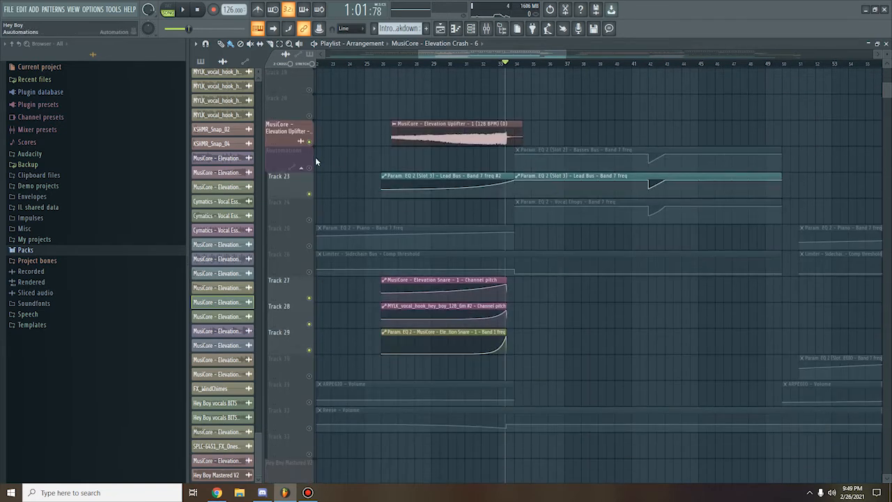
{"action": "left_click", "coordinate": [310, 169]}
{"action": "left_click", "coordinate": [309, 219]}
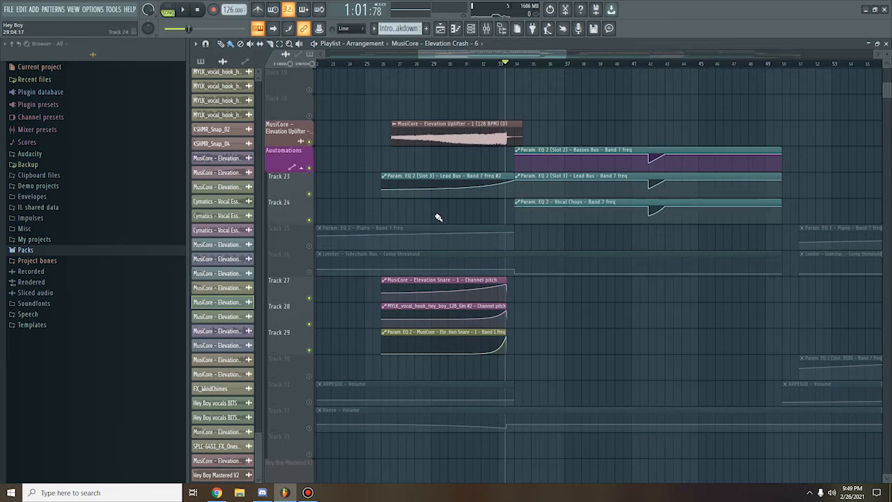
{"action": "left_click", "coordinate": [309, 273]}
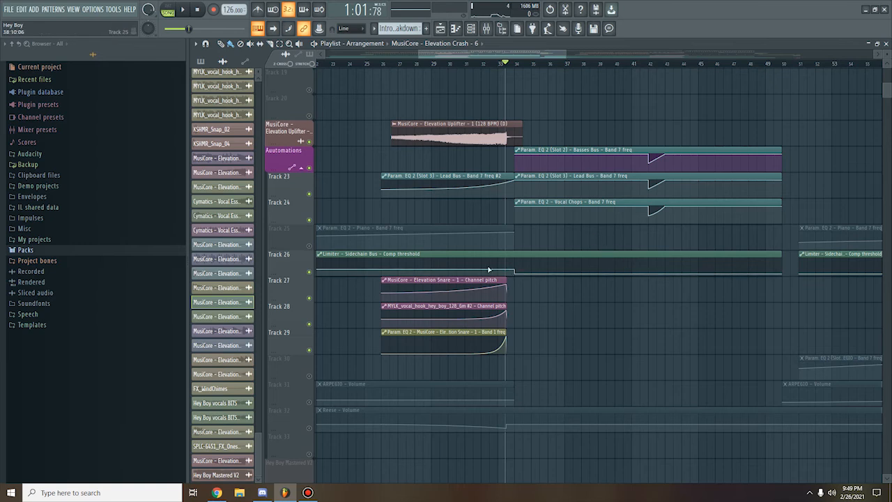
{"action": "scroll", "coordinate": [544, 275], "scroll_direction": "down", "scroll_amount": 3}
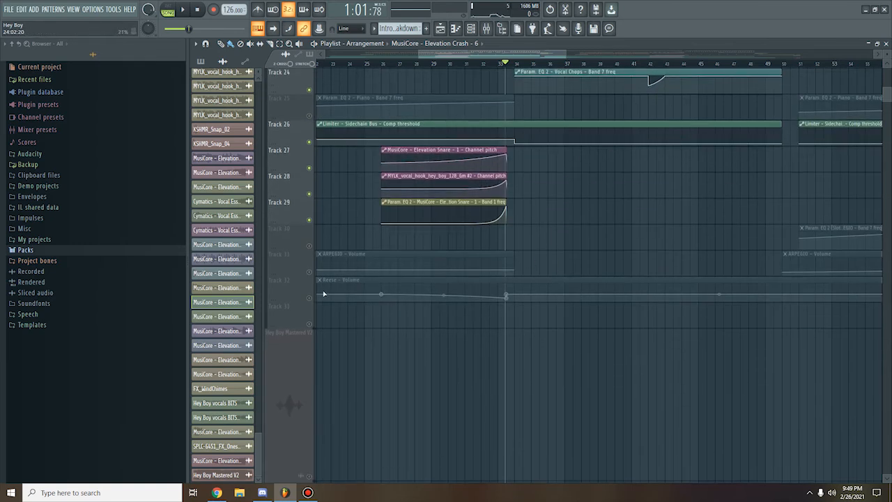
Step: Unmute Track 18 and inspect the sample settings of its MusiCore - Elevation Misc FX - 4 clip
{"action": "scroll", "coordinate": [559, 235], "scroll_direction": "up", "scroll_amount": 14}
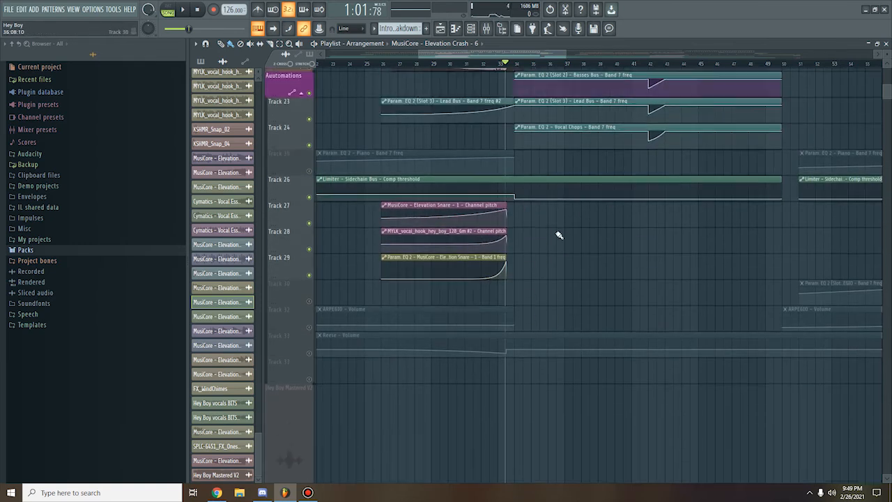
{"action": "scroll", "coordinate": [443, 342], "scroll_direction": "down", "scroll_amount": 4}
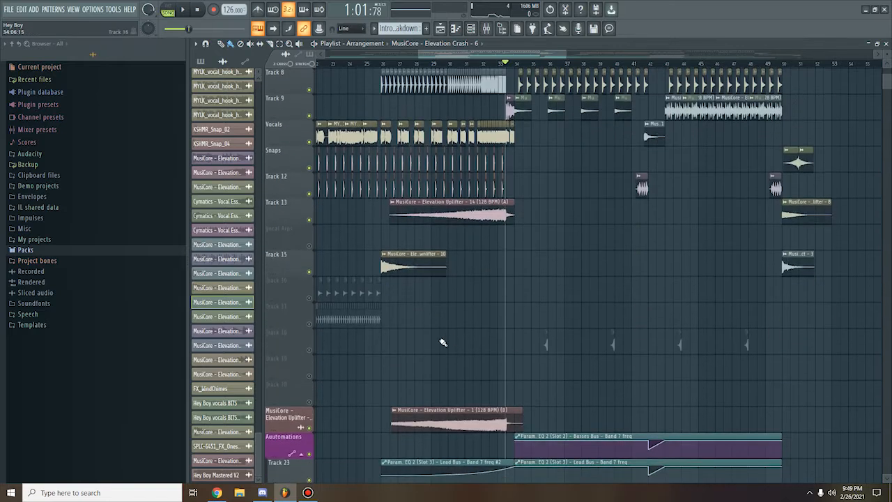
{"action": "left_click", "coordinate": [311, 349]}
{"action": "scroll", "coordinate": [562, 344], "scroll_direction": "up", "scroll_amount": 6}
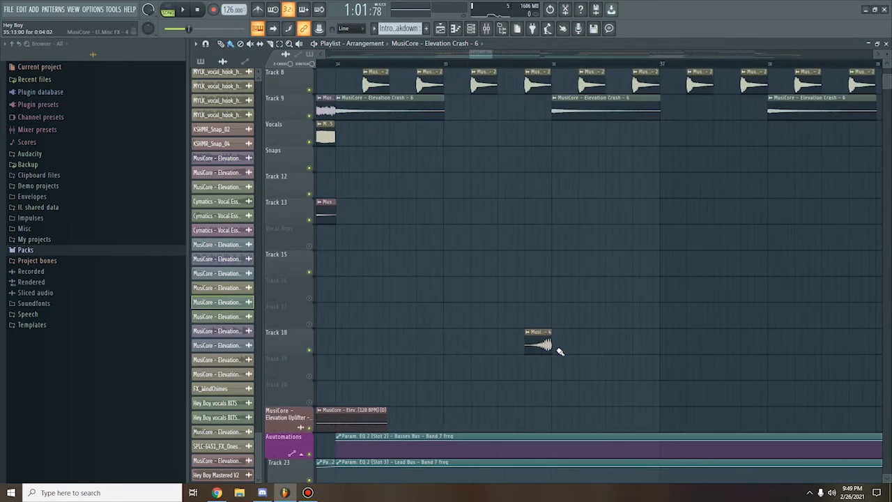
{"action": "double_click", "coordinate": [536, 341]}
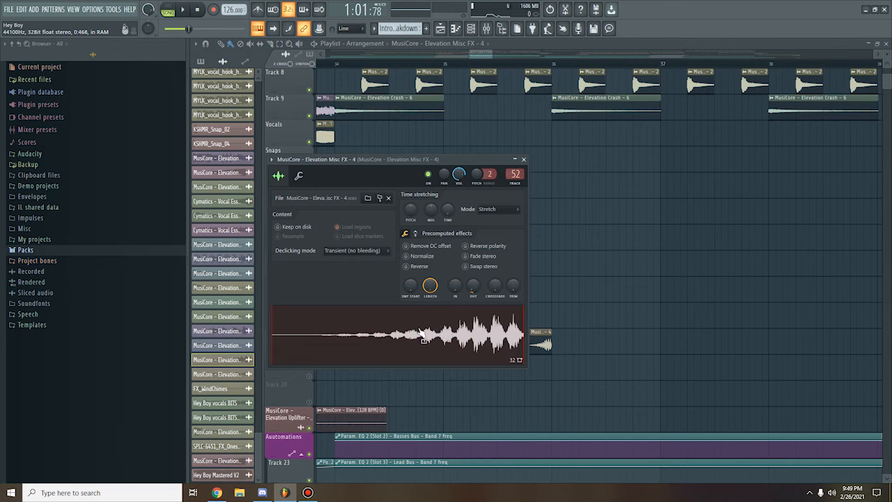
{"action": "left_click", "coordinate": [524, 159]}
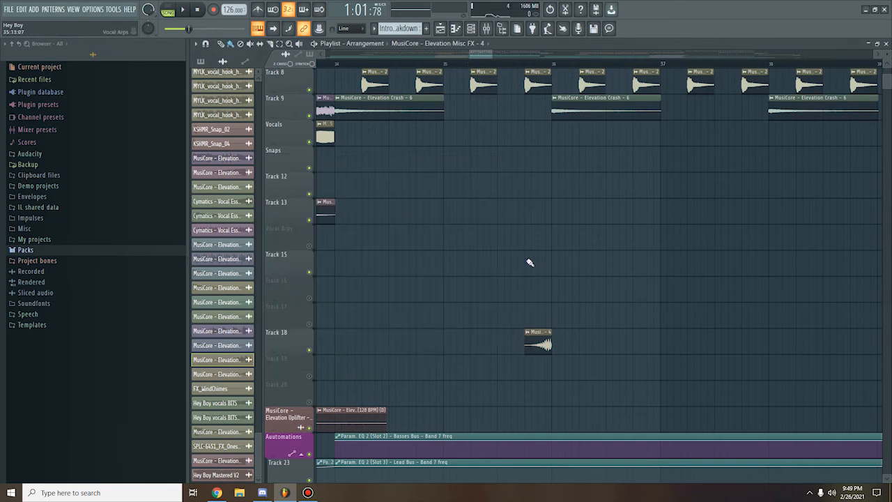
Step: Place the playhead at the start of Pattern 1 in bar 34
{"action": "scroll", "coordinate": [530, 268], "scroll_direction": "down", "scroll_amount": 6}
{"action": "scroll", "coordinate": [536, 273], "scroll_direction": "down", "scroll_amount": 3}
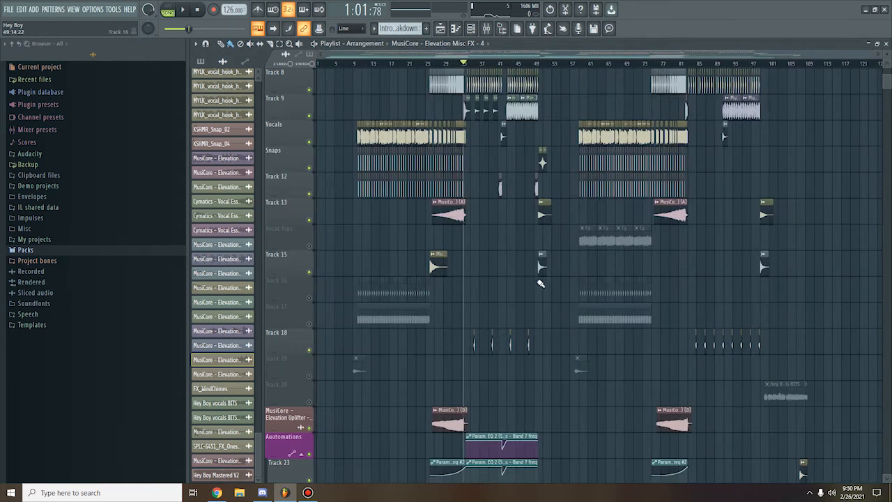
{"action": "scroll", "coordinate": [505, 283], "scroll_direction": "up", "scroll_amount": 5}
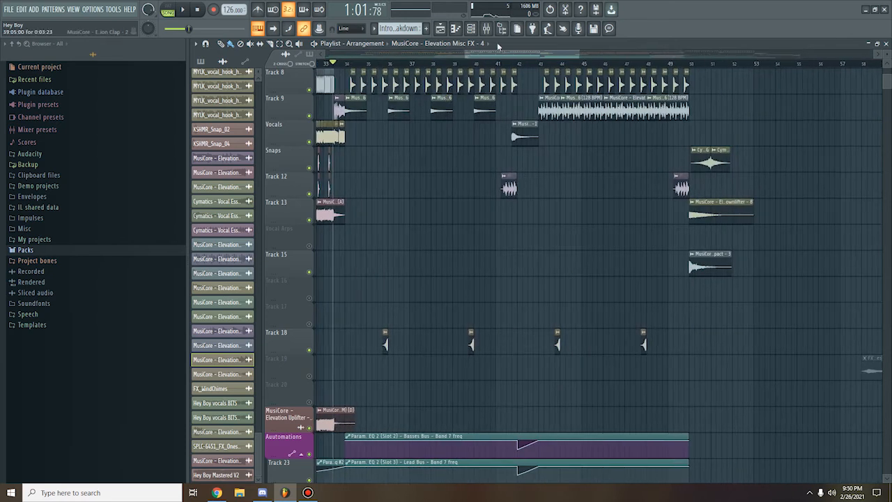
{"action": "left_click_drag", "start_coordinate": [492, 56], "coordinate": [487, 55]}
{"action": "scroll", "coordinate": [455, 174], "scroll_direction": "up", "scroll_amount": 4}
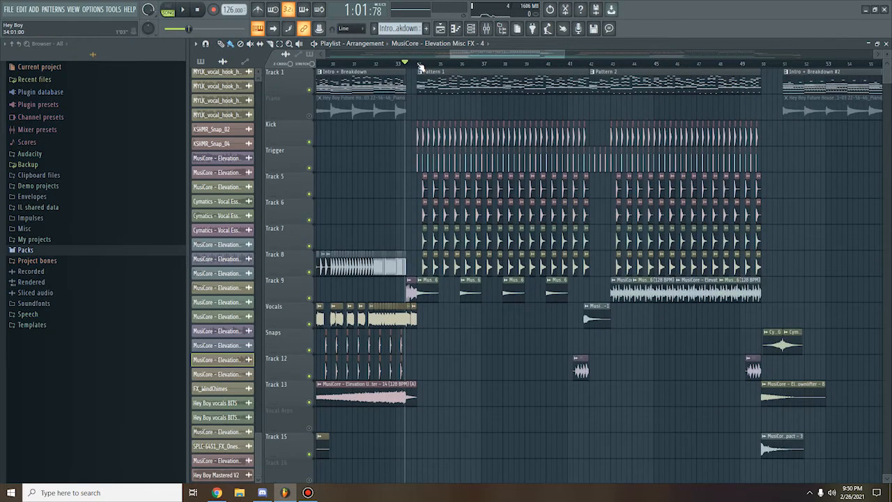
{"action": "left_click", "coordinate": [419, 65]}
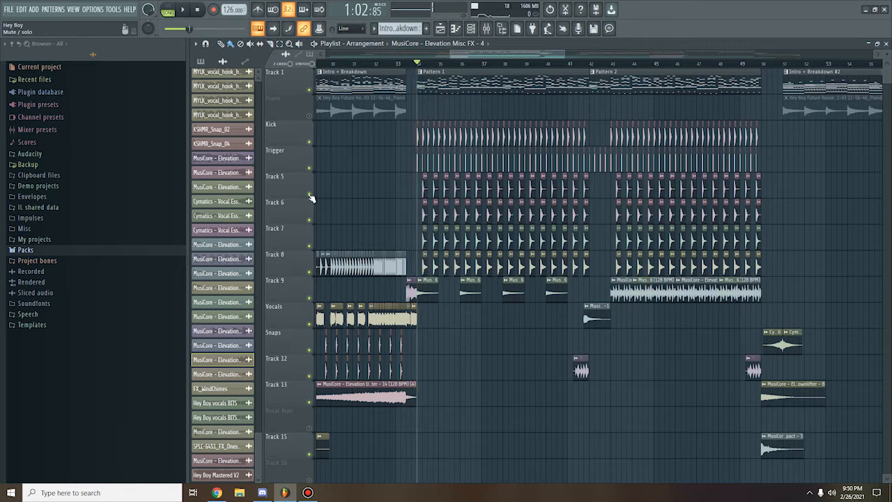
Step: Inspect the four layered clap samples on Tracks 5 to 8, from Evolution Of Sound - Clap 5 to MusiCore - Elevation Clap - 2
{"action": "scroll", "coordinate": [420, 192], "scroll_direction": "up", "scroll_amount": 5}
{"action": "double_click", "coordinate": [420, 192]}
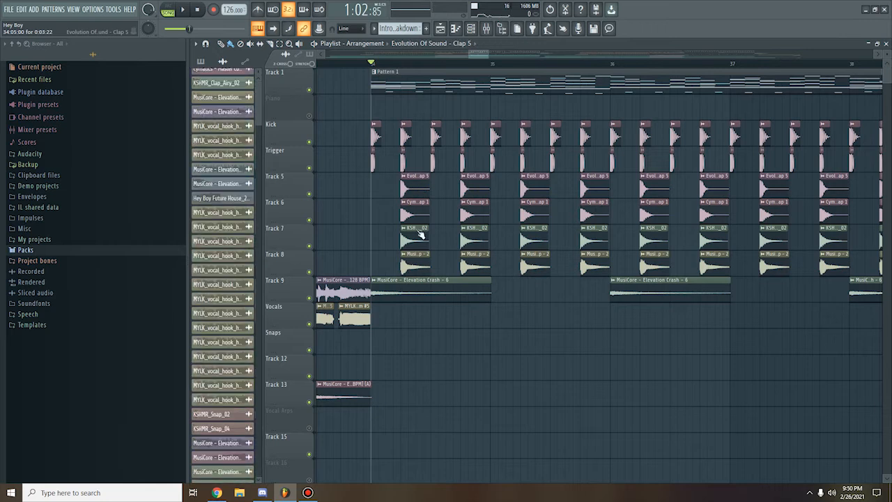
{"action": "left_click", "coordinate": [511, 148]}
{"action": "left_click", "coordinate": [418, 218]}
{"action": "double_click", "coordinate": [425, 262]}
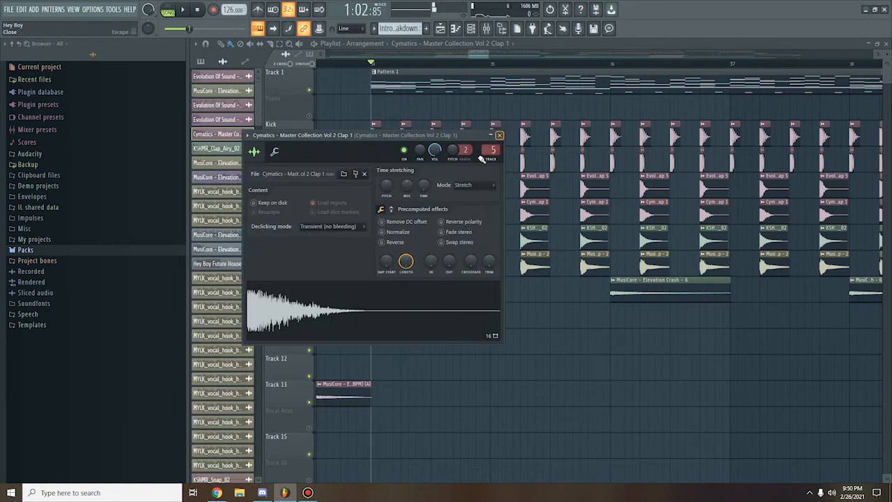
{"action": "left_click", "coordinate": [500, 137]}
{"action": "double_click", "coordinate": [414, 240]}
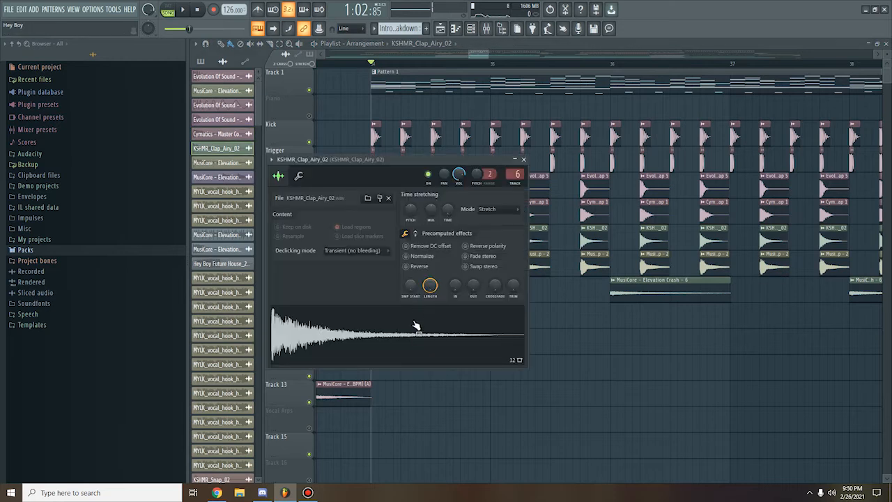
{"action": "left_click", "coordinate": [524, 160]}
{"action": "double_click", "coordinate": [410, 264]}
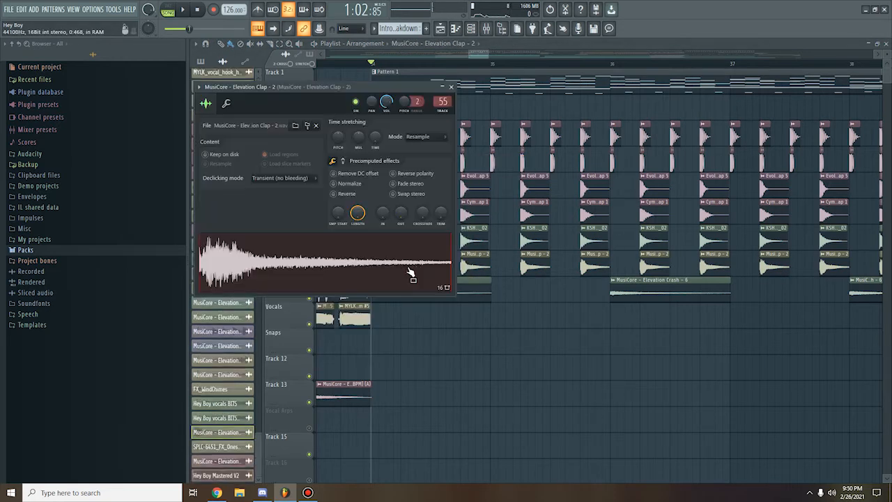
{"action": "left_click", "coordinate": [449, 87]}
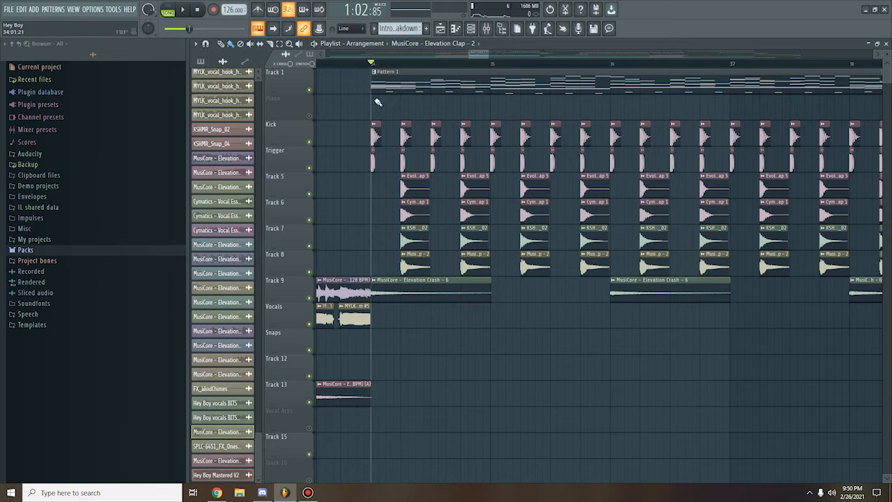
Step: Play the drop from bar 34 to hear the drums with the unmuted tracks, and stop playback
{"action": "scroll", "coordinate": [382, 72], "scroll_direction": "down", "scroll_amount": 4}
{"action": "key", "text": "space"}
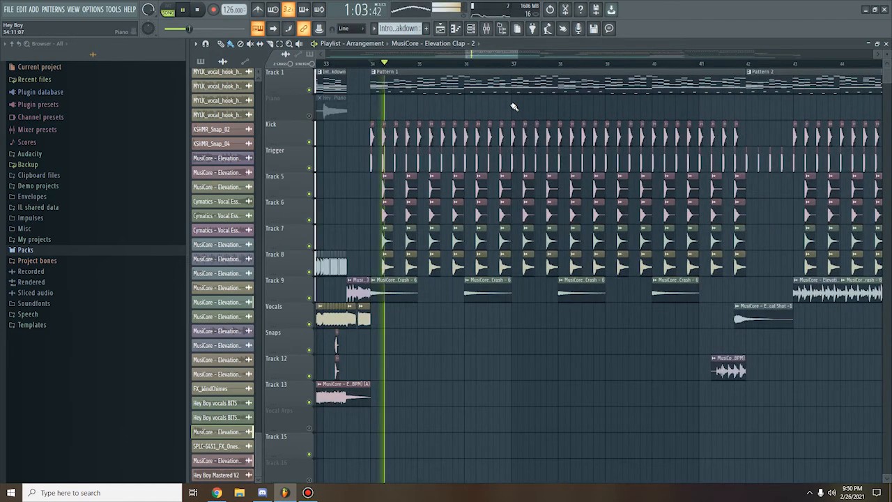
{"action": "scroll", "coordinate": [514, 107], "scroll_direction": "down", "scroll_amount": 2}
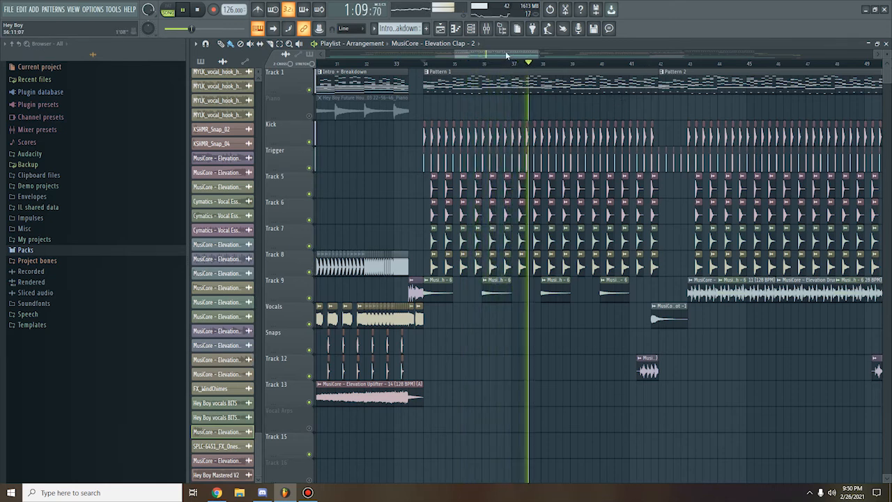
{"action": "key", "text": "space"}
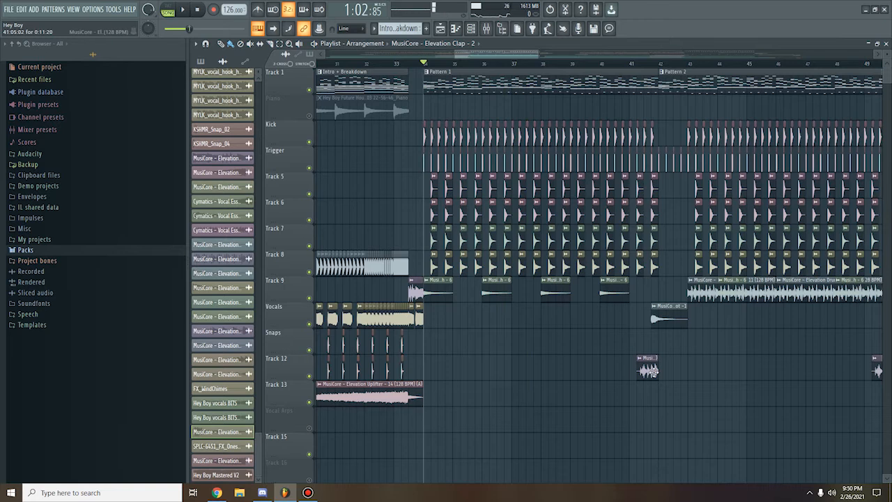
Step: Inspect the sample settings of MusiCore - Elevation Fill - 16 on Track 12 and MusiCore - Elevation Vocal Shot -1 on the Vocals track
{"action": "double_click", "coordinate": [652, 371]}
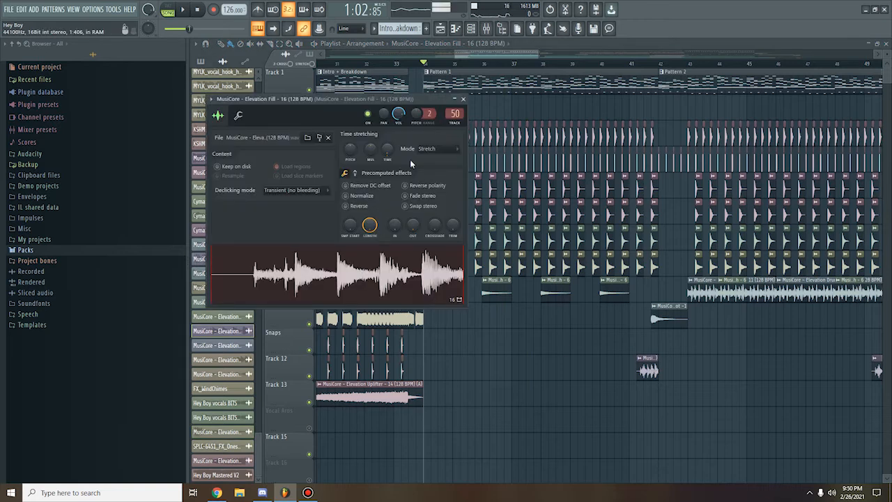
{"action": "left_click", "coordinate": [463, 99]}
{"action": "scroll", "coordinate": [630, 380], "scroll_direction": "up", "scroll_amount": 3}
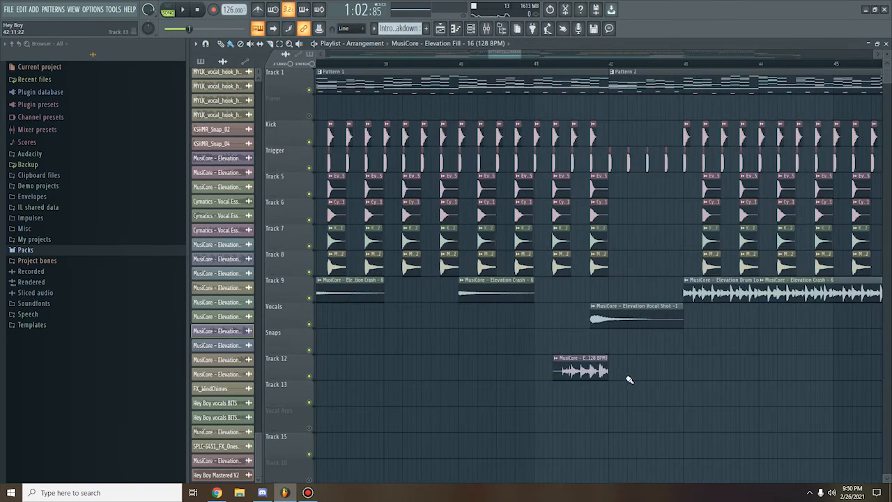
{"action": "scroll", "coordinate": [629, 380], "scroll_direction": "up", "scroll_amount": 3}
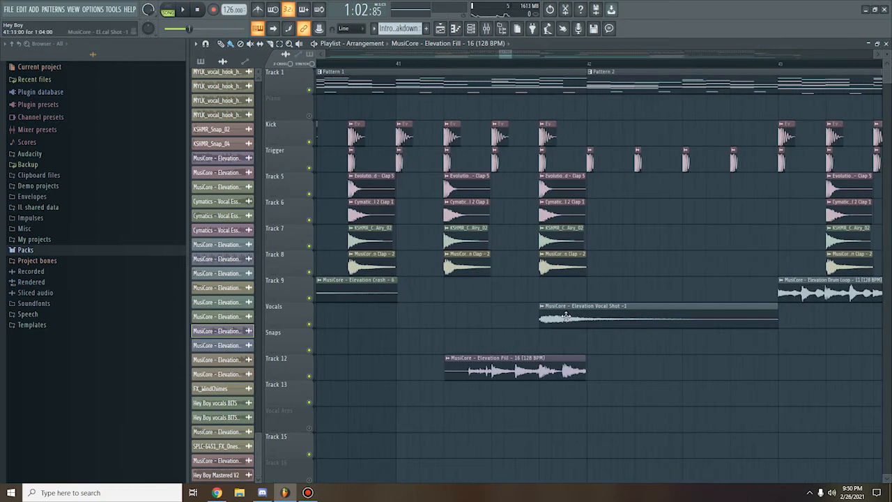
{"action": "scroll", "coordinate": [643, 275], "scroll_direction": "down", "scroll_amount": 2}
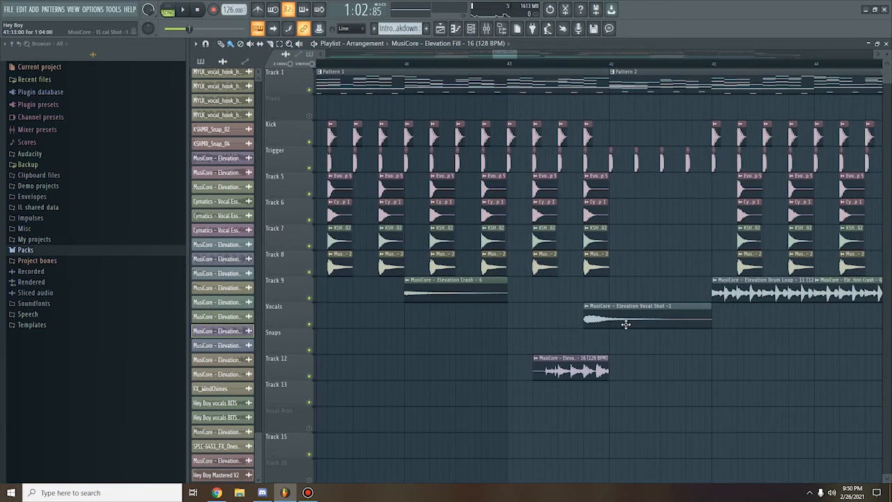
{"action": "double_click", "coordinate": [623, 319]}
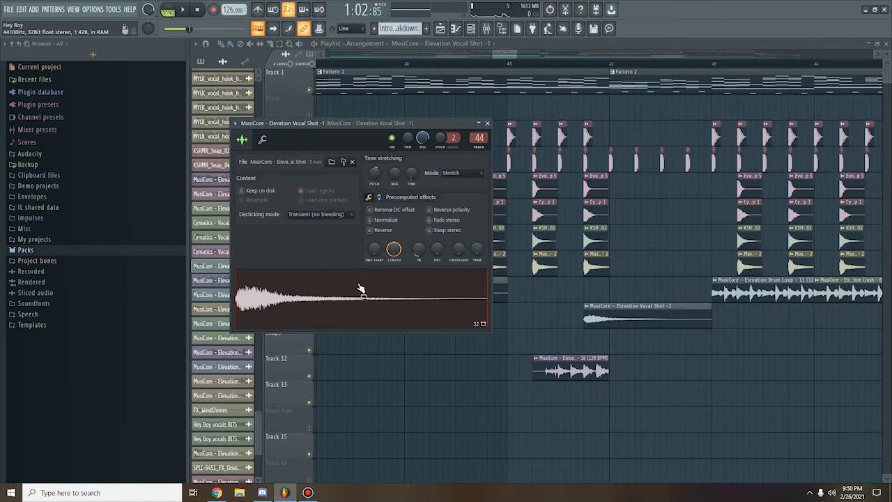
Step: Close the vocal shot's sample settings and play the song briefly from the start of Pattern 2 at bar 42
{"action": "left_click", "coordinate": [487, 124]}
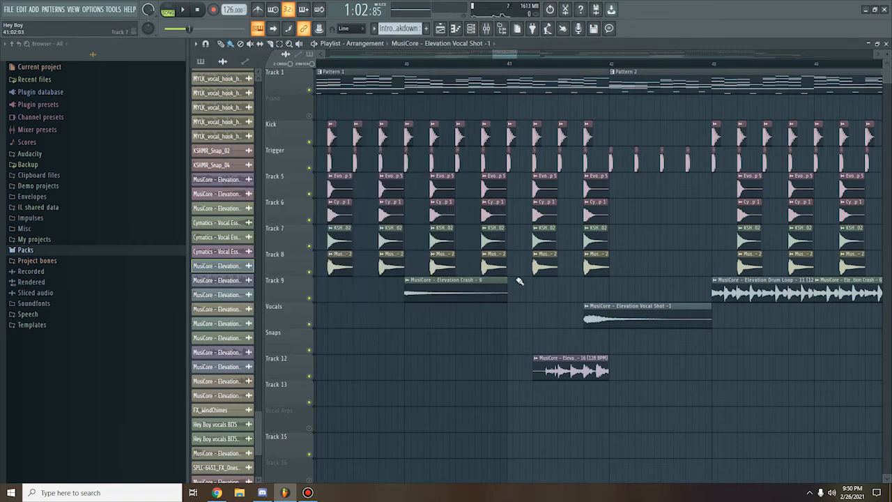
{"action": "scroll", "coordinate": [520, 328], "scroll_direction": "down", "scroll_amount": 3}
{"action": "scroll", "coordinate": [520, 328], "scroll_direction": "up", "scroll_amount": 4}
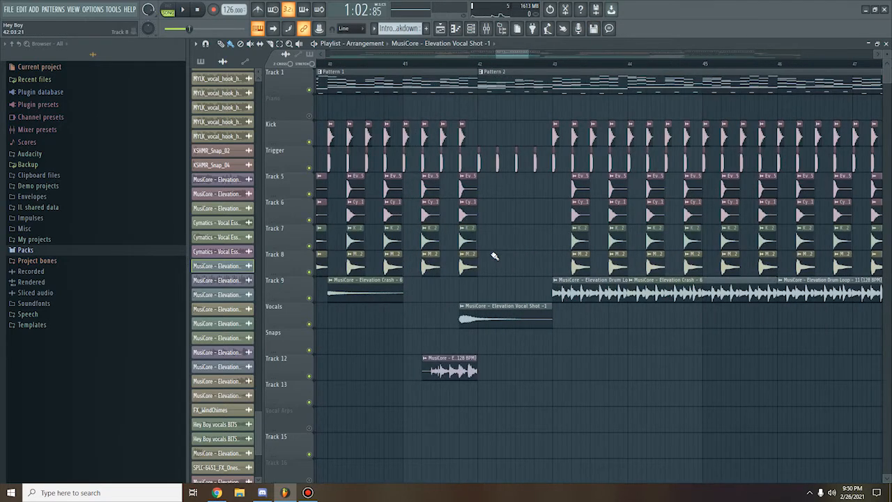
{"action": "left_click", "coordinate": [479, 65]}
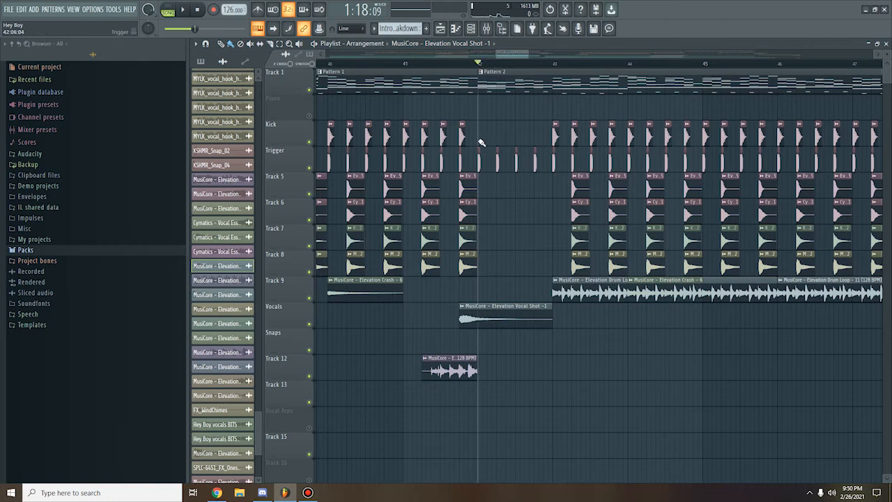
{"action": "key", "text": "space"}
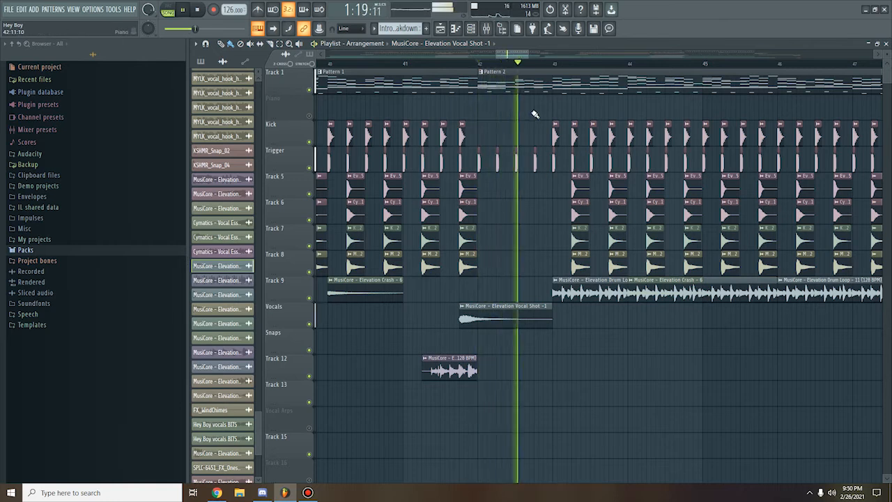
{"action": "key", "text": "space"}
Step: Move the playhead back to the start of Pattern 1 at bar 34
{"action": "scroll", "coordinate": [449, 179], "scroll_direction": "down", "scroll_amount": 4}
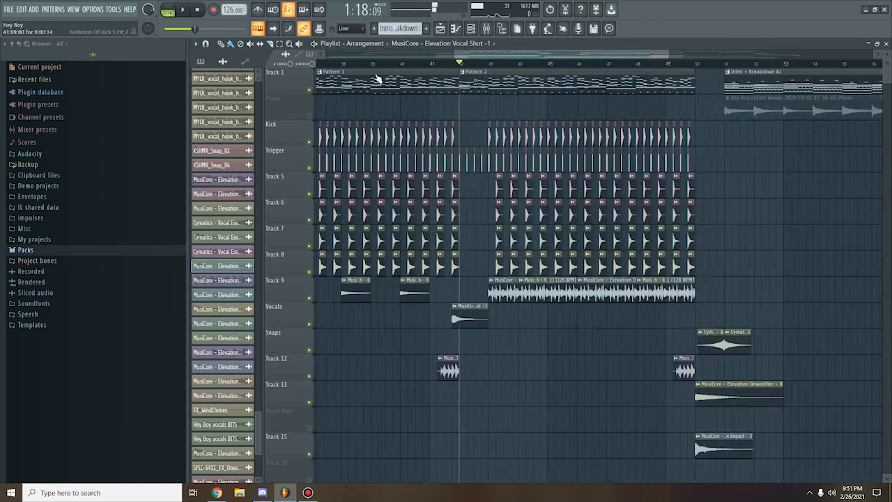
{"action": "left_click", "coordinate": [373, 65]}
{"action": "scroll", "coordinate": [378, 66], "scroll_direction": "up", "scroll_amount": 2}
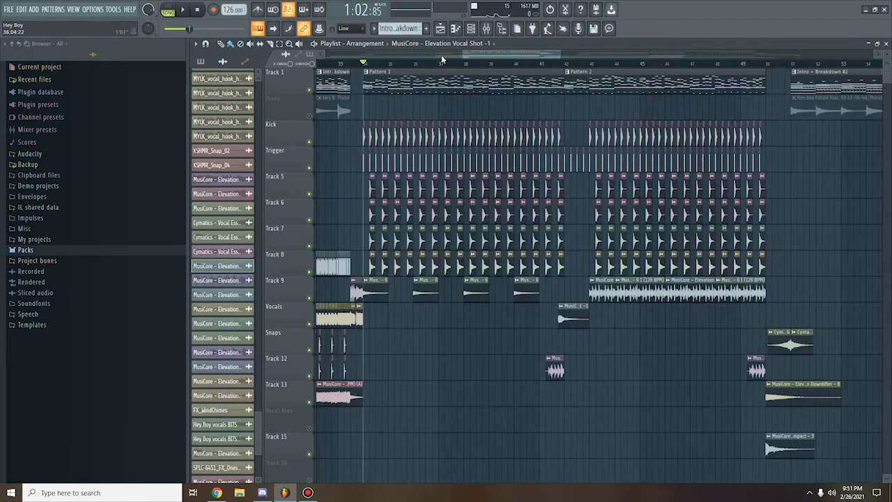
Step: Show the Unsorted channels in the channel rack and make Pattern 1 the active pattern
{"action": "left_click", "coordinate": [471, 28]}
{"action": "left_click", "coordinate": [397, 144]}
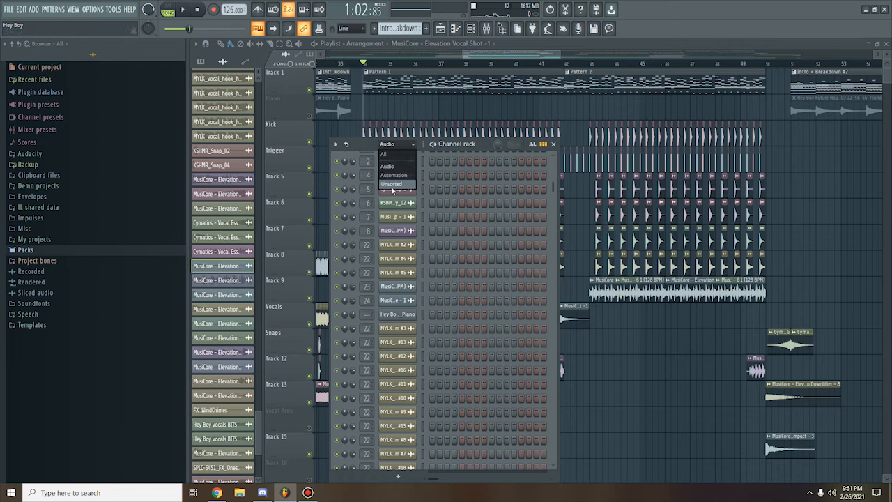
{"action": "left_click", "coordinate": [392, 187]}
{"action": "left_click", "coordinate": [425, 29]}
{"action": "key", "text": "KP_Subtract"}
{"action": "key", "text": "KP_Subtract"}
{"action": "key", "text": "KP_Subtract"}
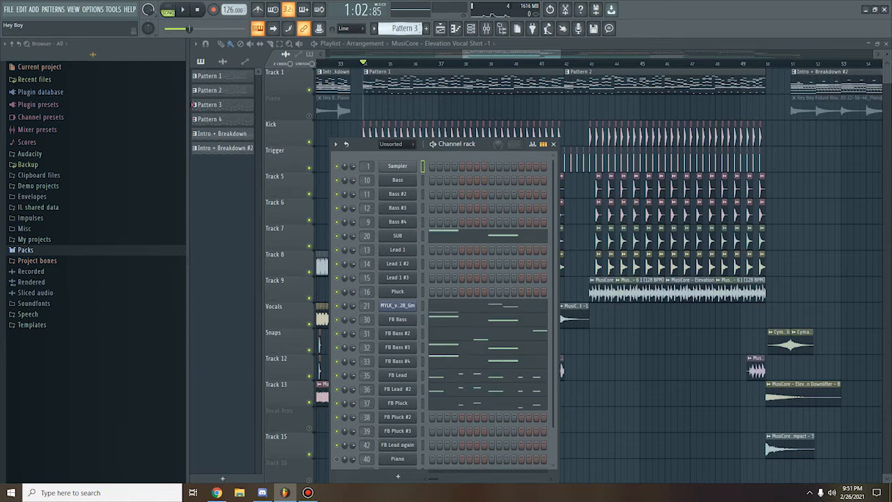
{"action": "key", "text": "KP_Subtract"}
{"action": "key", "text": "KP_Subtract"}
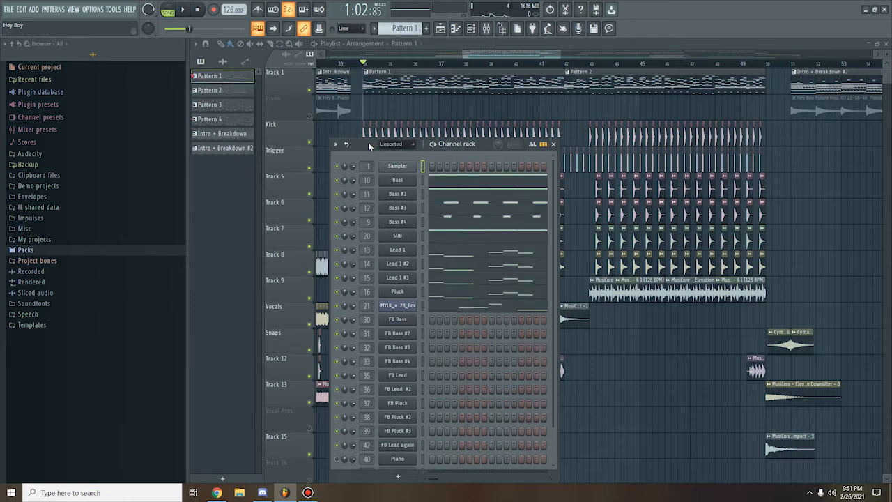
{"action": "left_click_drag", "start_coordinate": [369, 144], "coordinate": [386, 98]}
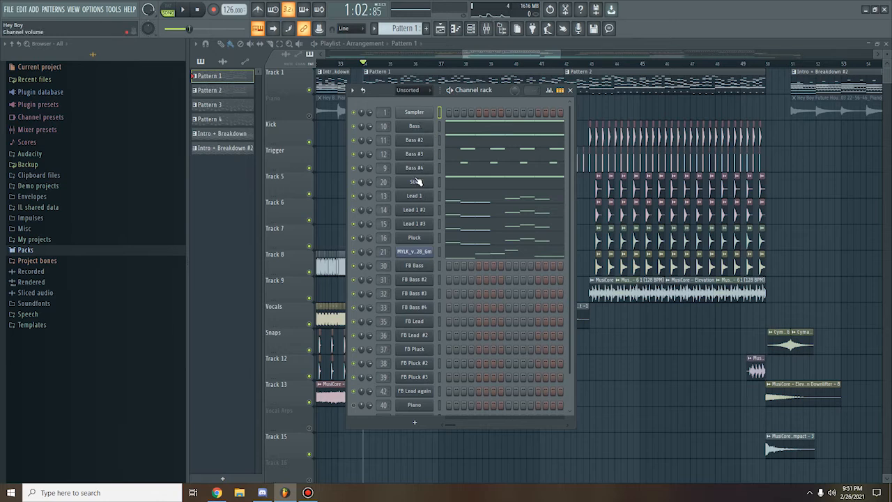
Step: Solo the MYLK vocal channel on mixer track 21 and play the drop to hear it alone
{"action": "right_click", "coordinate": [354, 253]}
{"action": "left_click", "coordinate": [369, 261]}
{"action": "left_click_drag", "start_coordinate": [470, 88], "coordinate": [482, 122]}
{"action": "key", "text": "space"}
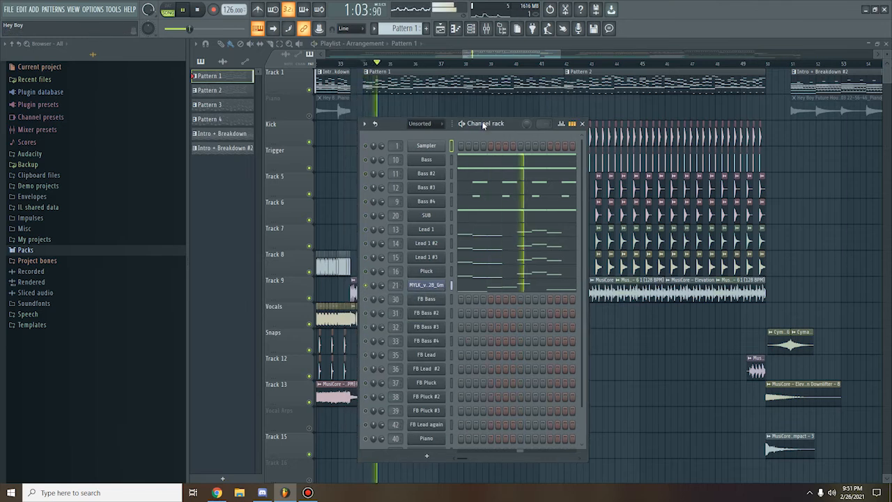
{"action": "left_click_drag", "start_coordinate": [494, 118], "coordinate": [511, 89]}
{"action": "key", "text": "space"}
Step: Audition the Pluck and Lead 1 #3 channels one after the other, each soloed during playback of the drop
{"action": "right_click", "coordinate": [382, 244]}
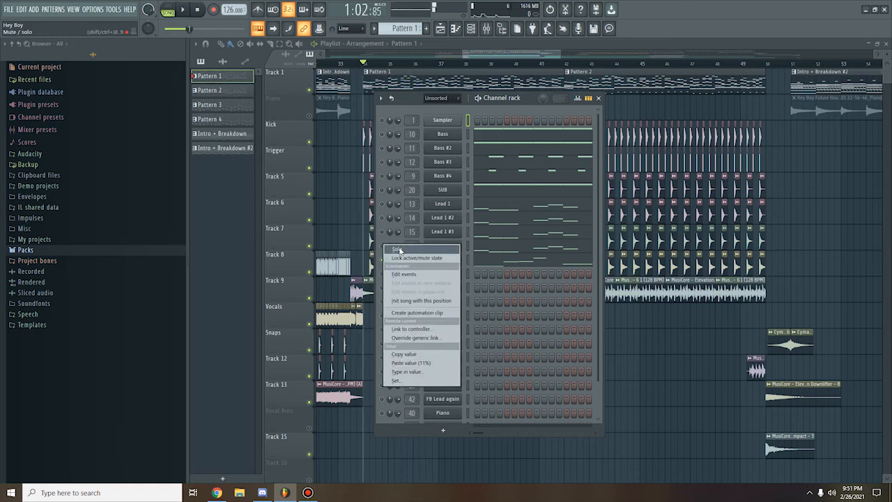
{"action": "left_click", "coordinate": [385, 247]}
{"action": "key", "text": "space"}
{"action": "key", "text": "space"}
{"action": "right_click", "coordinate": [382, 232]}
{"action": "left_click", "coordinate": [395, 237]}
{"action": "key", "text": "space"}
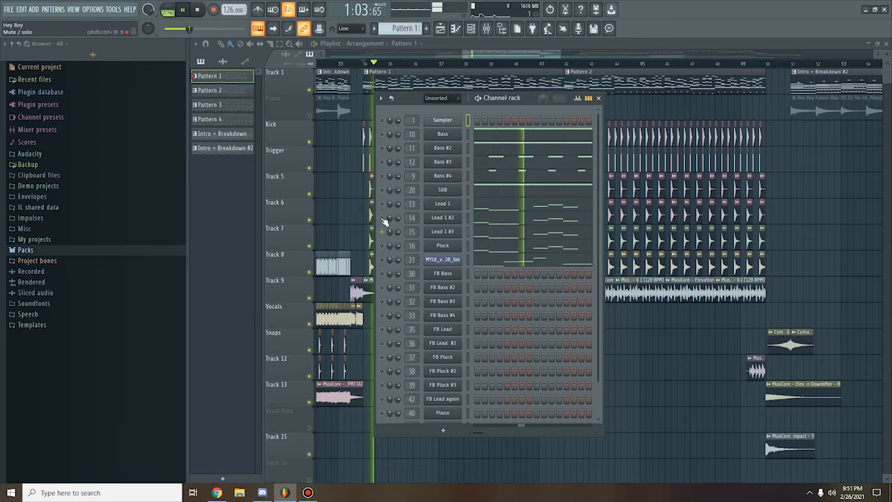
{"action": "key", "text": "space"}
Step: Audition the Lead 1 #2 and Lead 1 channels one after the other, each soloed during playback
{"action": "right_click", "coordinate": [383, 218]}
{"action": "left_click", "coordinate": [394, 224]}
{"action": "key", "text": "space"}
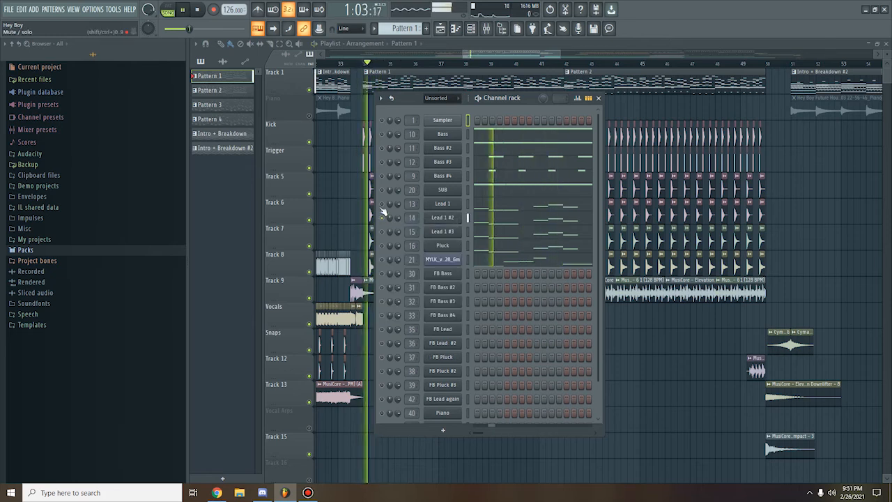
{"action": "key", "text": "space"}
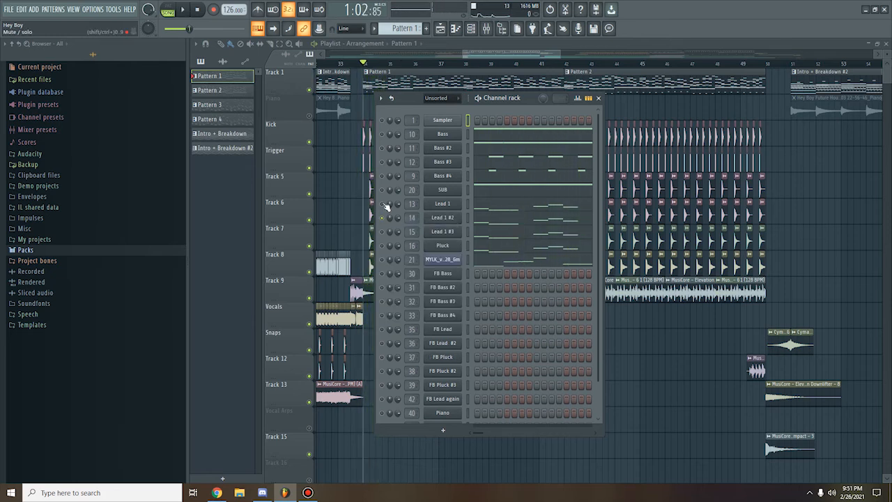
{"action": "right_click", "coordinate": [387, 207]}
{"action": "left_click", "coordinate": [395, 209]}
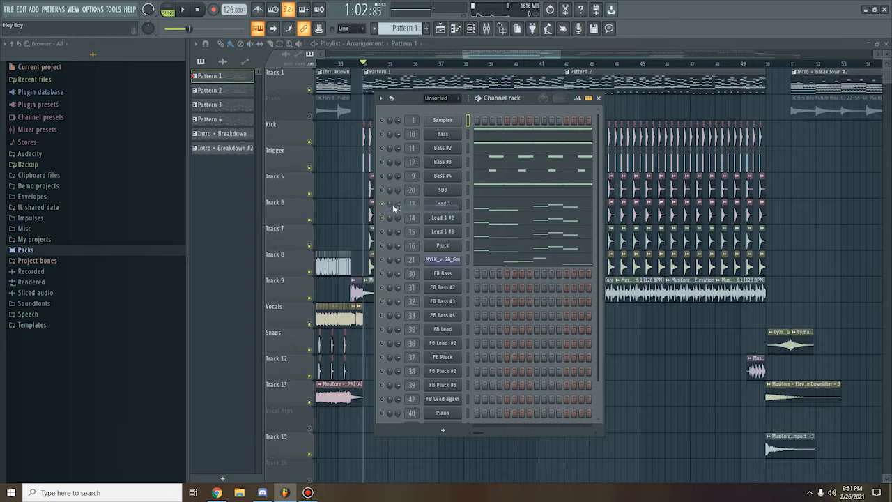
{"action": "key", "text": "space"}
{"action": "key", "text": "space"}
Step: Audition the SUB and Bass #4 channels one after the other, each soloed during playback
{"action": "right_click", "coordinate": [379, 193]}
{"action": "left_click", "coordinate": [393, 192]}
{"action": "key", "text": "space"}
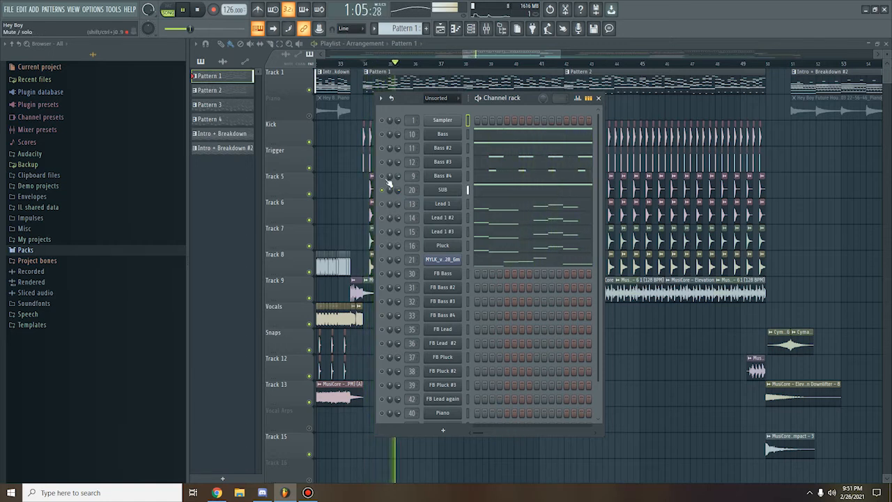
{"action": "key", "text": "space"}
{"action": "right_click", "coordinate": [382, 178]}
{"action": "left_click", "coordinate": [391, 180]}
{"action": "key", "text": "space"}
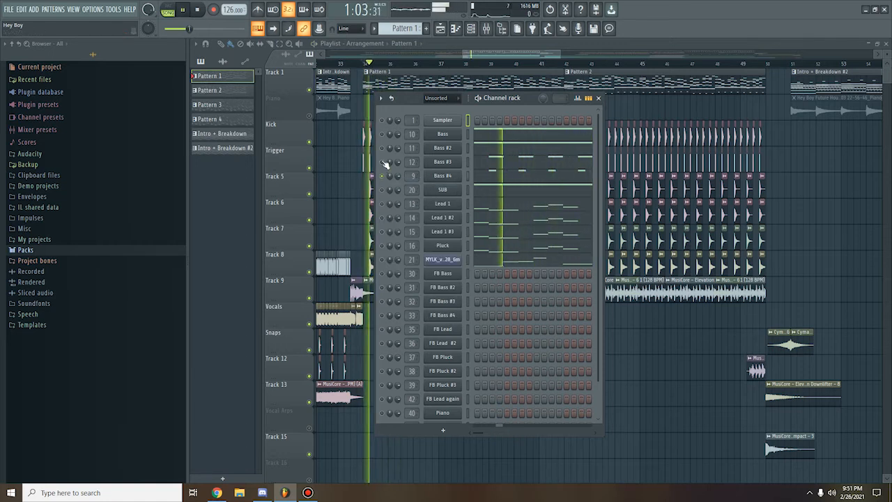
{"action": "key", "text": "space"}
Step: Audition the Bass #3 and Bass #2 channels one after the other, each soloed during playback
{"action": "right_click", "coordinate": [382, 162]}
{"action": "left_click", "coordinate": [390, 166]}
{"action": "key", "text": "space"}
{"action": "right_click", "coordinate": [383, 149]}
{"action": "left_click", "coordinate": [395, 122]}
{"action": "key", "text": "space"}
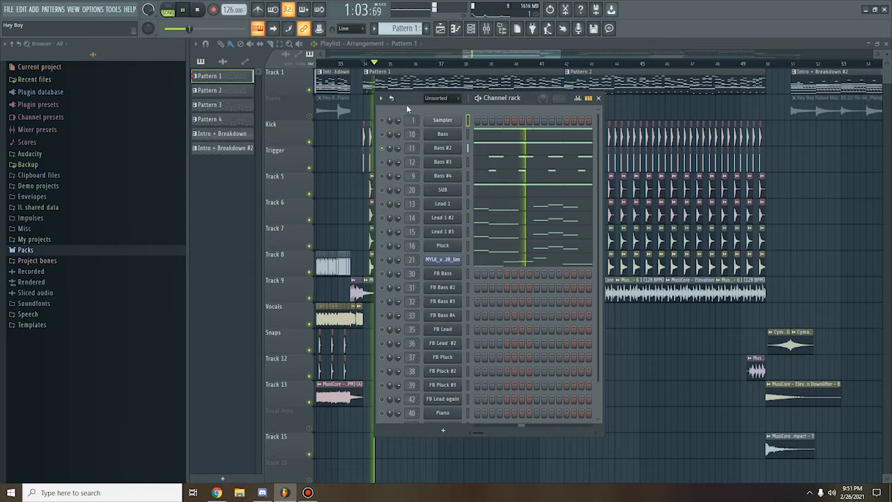
{"action": "key", "text": "space"}
Step: Solo the Bass channel, play the drop to hear it alone, and stop playback
{"action": "right_click", "coordinate": [382, 134]}
{"action": "left_click", "coordinate": [396, 145]}
{"action": "left_click_drag", "start_coordinate": [409, 98], "coordinate": [403, 120]}
{"action": "key", "text": "space"}
{"action": "key", "text": "space"}
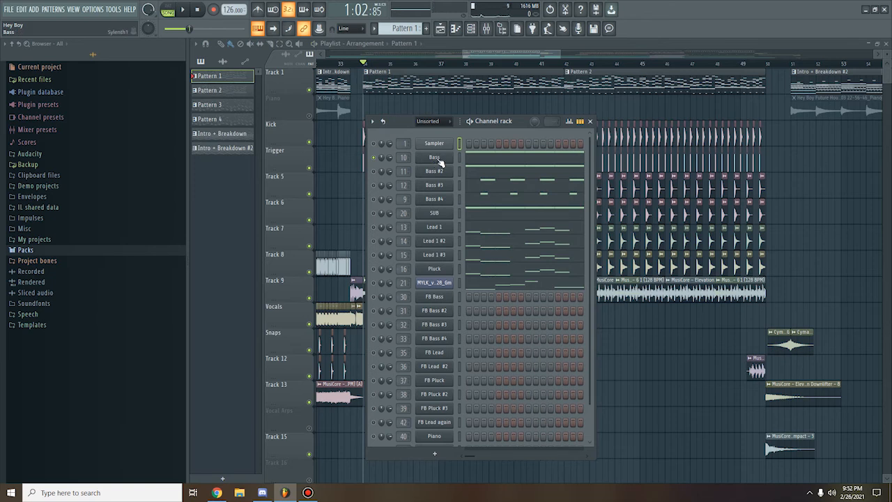
{"action": "left_click_drag", "start_coordinate": [401, 121], "coordinate": [401, 125]}
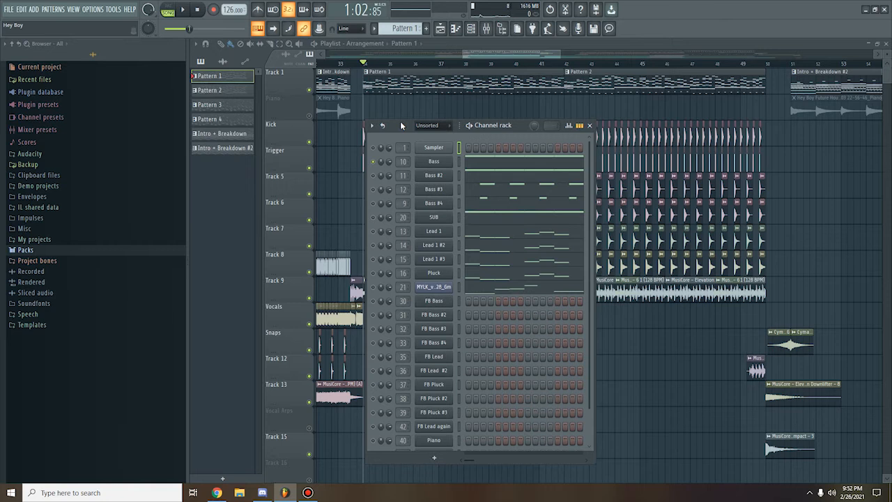
{"action": "left_click_drag", "start_coordinate": [407, 124], "coordinate": [411, 107]}
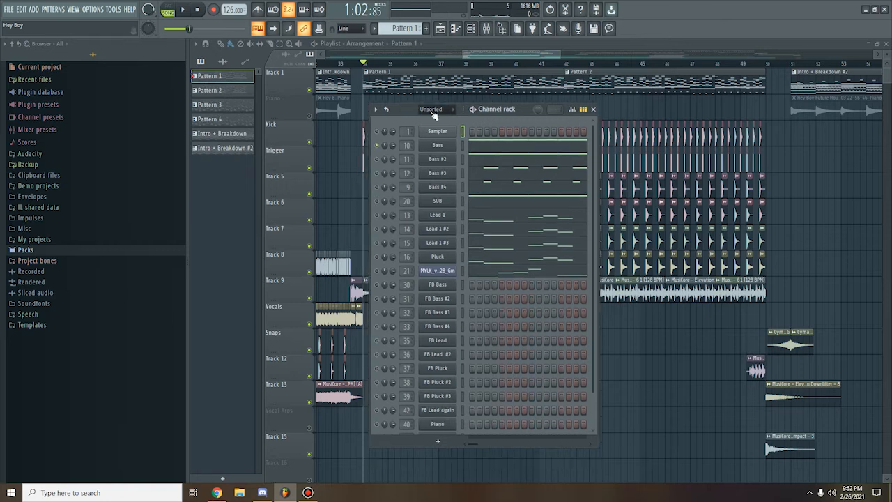
Step: Unmute Bass #2, Bass #3, Bass #4 and SUB alongside Bass in the channel rack, and close the rack
{"action": "left_click", "coordinate": [594, 109]}
{"action": "left_click", "coordinate": [486, 29]}
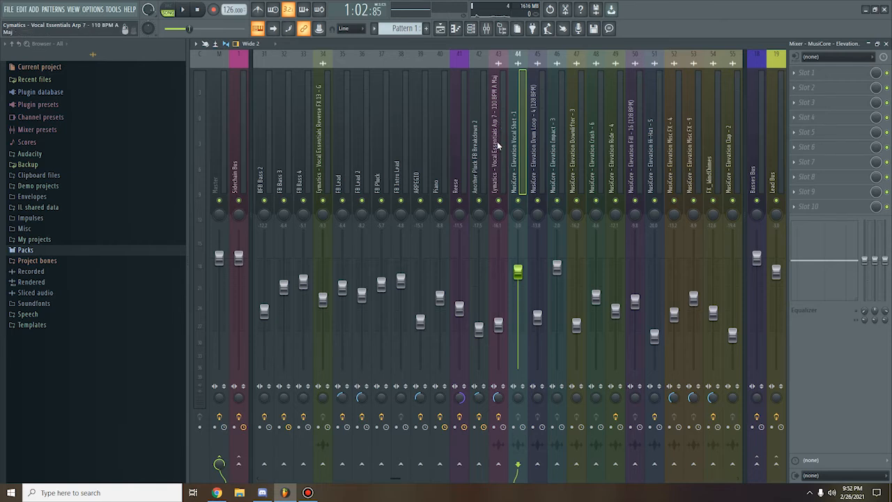
{"action": "left_click", "coordinate": [486, 30]}
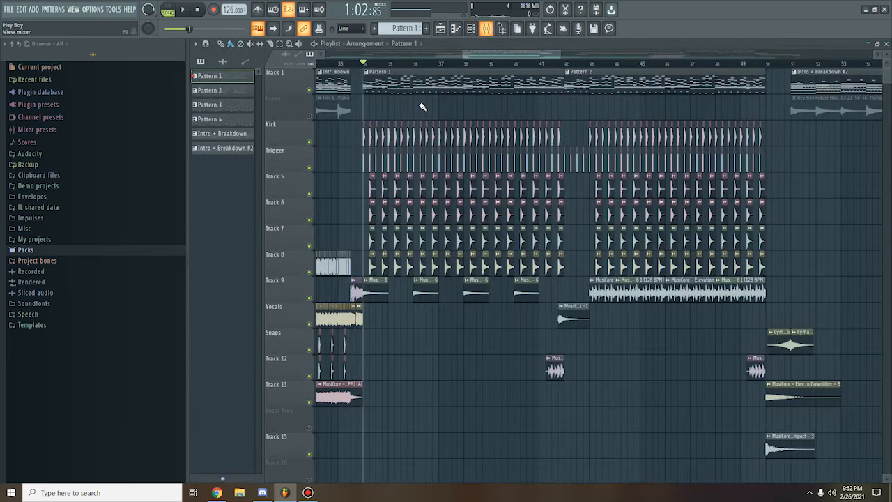
{"action": "left_click", "coordinate": [471, 29]}
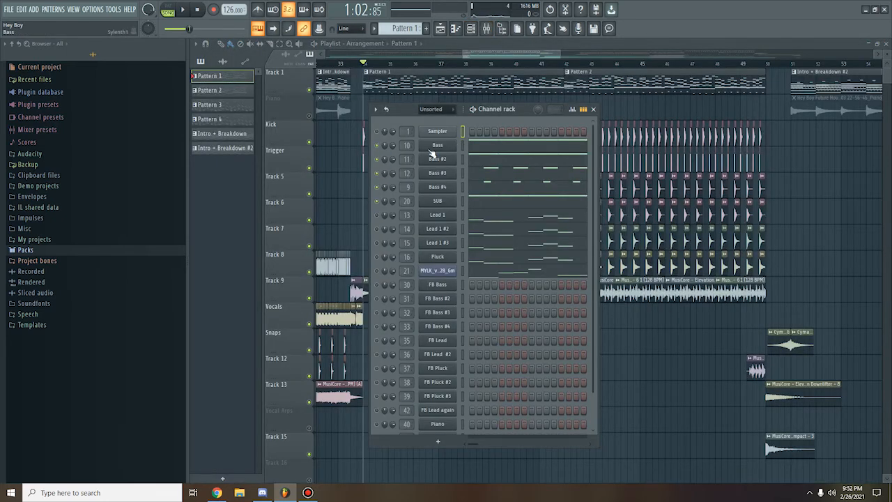
{"action": "left_click", "coordinate": [593, 109]}
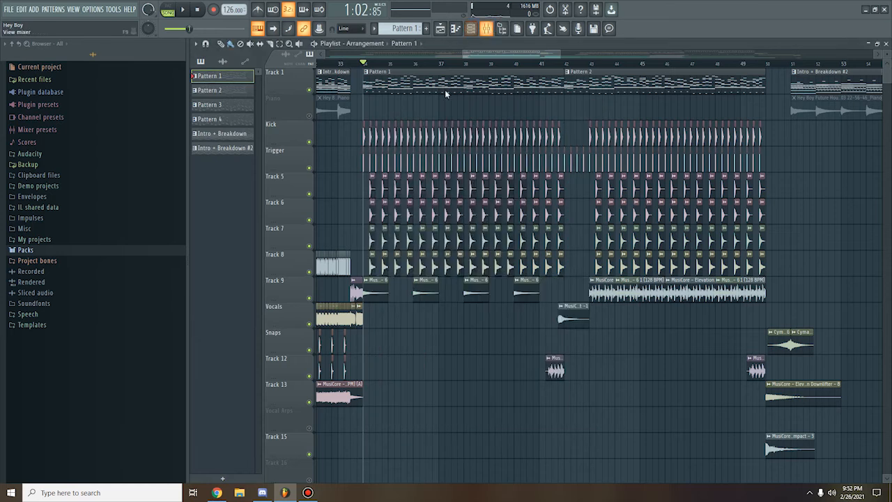
Step: Play the combined bass channels and bring their tracks into view in the mixer
{"action": "left_click", "coordinate": [486, 29]}
{"action": "key", "text": "space"}
{"action": "scroll", "coordinate": [475, 151], "scroll_direction": "up", "scroll_amount": 5}
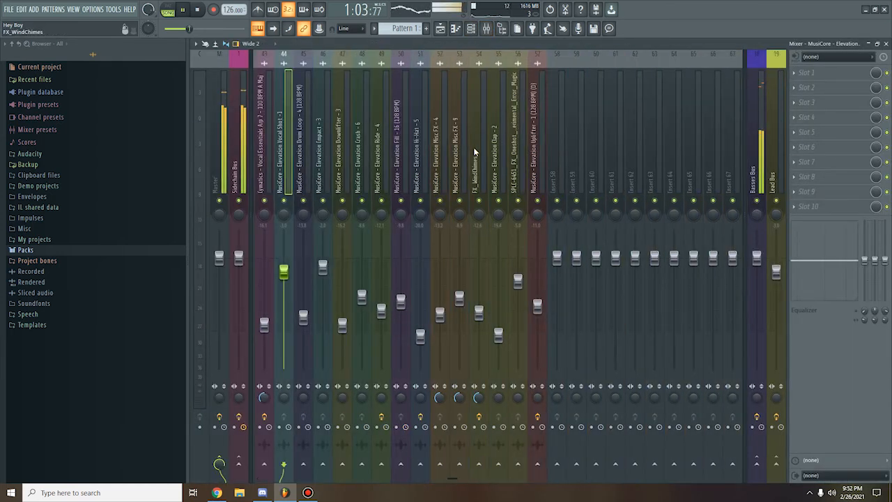
{"action": "scroll", "coordinate": [475, 153], "scroll_direction": "up", "scroll_amount": 5}
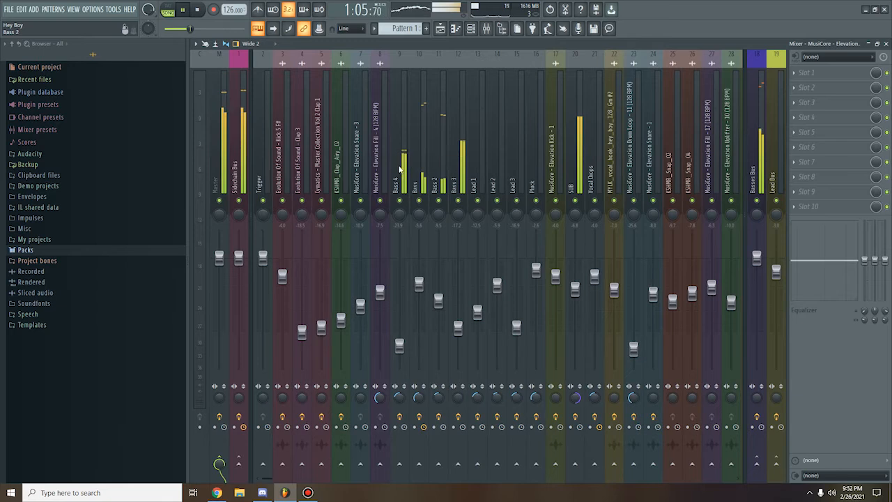
Step: Stop playback and inspect the Fruity parametric EQ 2 and Fruity Blood Overdrive effects on the Bass 4 mixer track
{"action": "left_click", "coordinate": [400, 170]}
{"action": "key", "text": "space"}
{"action": "left_click", "coordinate": [822, 77]}
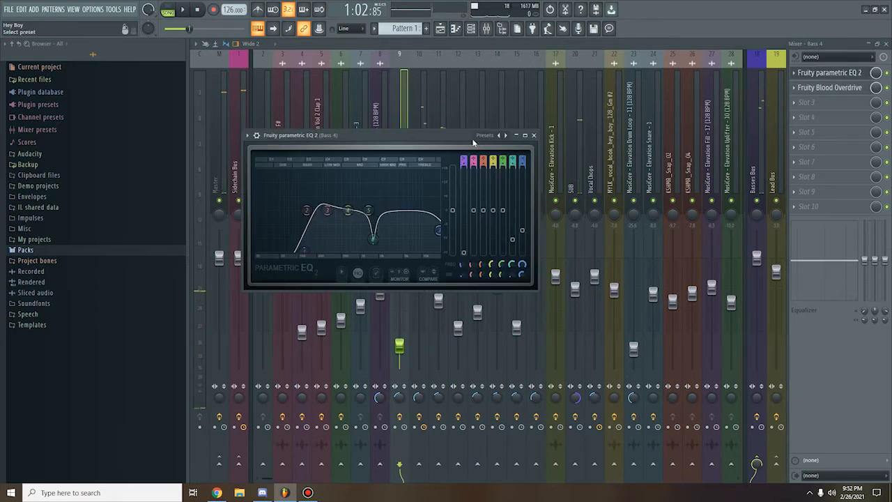
{"action": "left_click", "coordinate": [534, 135]}
{"action": "left_click", "coordinate": [829, 87]}
{"action": "left_click", "coordinate": [449, 148]}
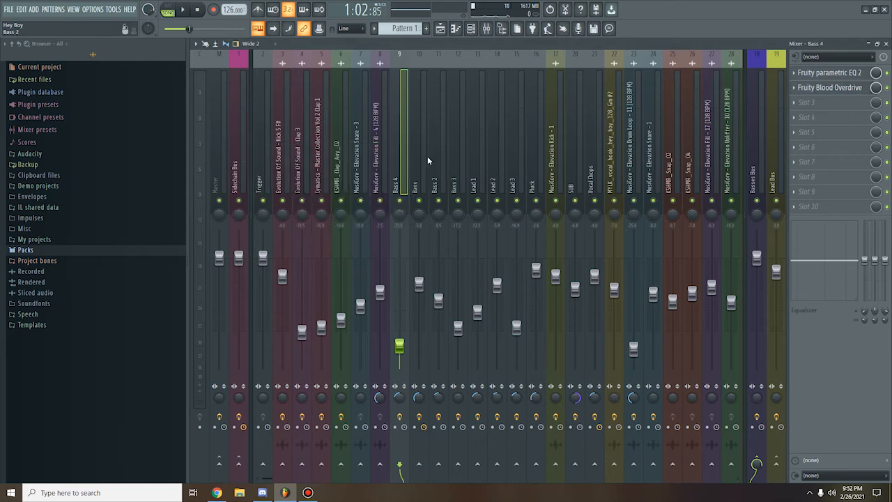
Step: Inspect the effects on the Bass mixer track: both Fruity parametric EQ 2 instances, OTT and Fruity soft clipper
{"action": "left_click", "coordinate": [426, 162]}
{"action": "left_click", "coordinate": [812, 72]}
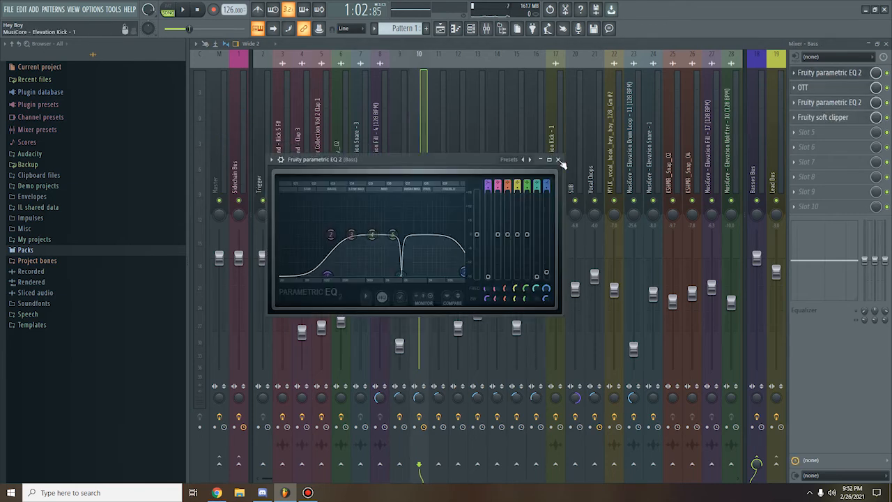
{"action": "left_click", "coordinate": [558, 159]}
{"action": "left_click", "coordinate": [812, 87]}
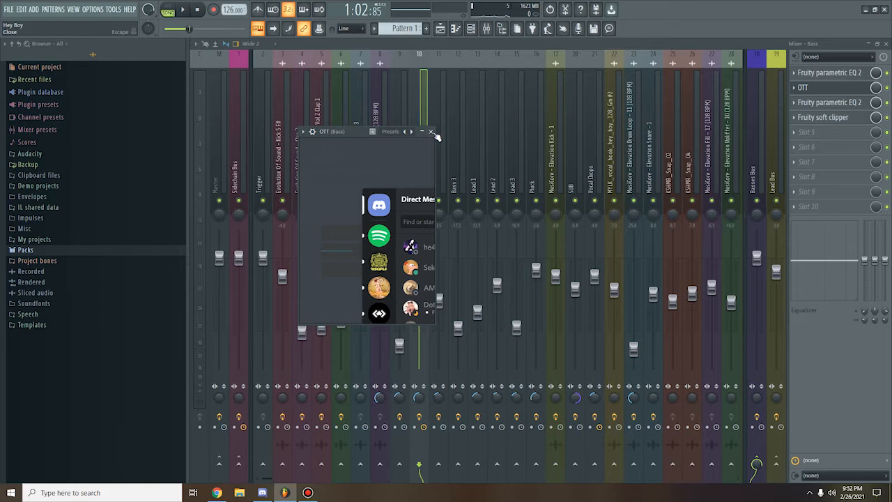
{"action": "left_click", "coordinate": [431, 131]}
{"action": "left_click", "coordinate": [826, 102]}
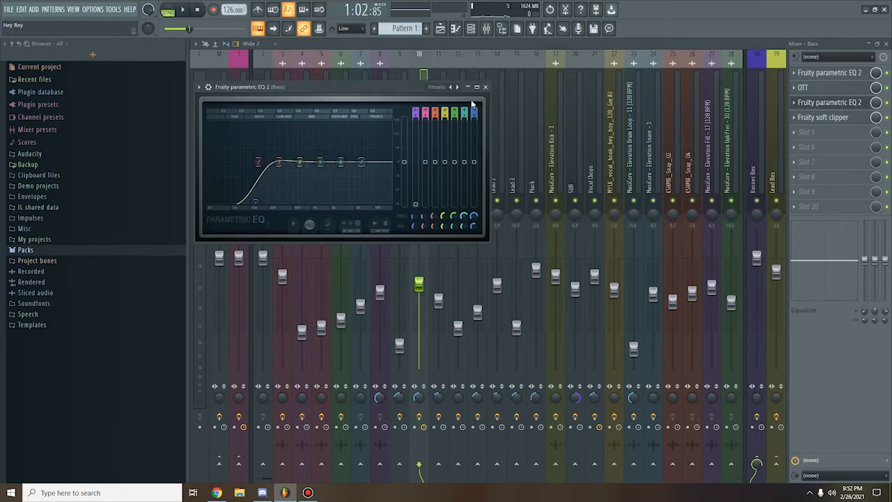
{"action": "left_click", "coordinate": [485, 86]}
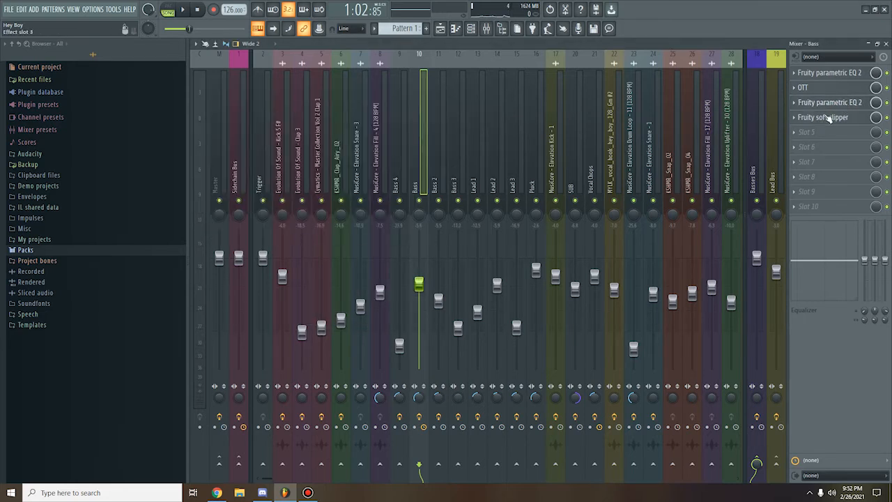
{"action": "left_click", "coordinate": [827, 118]}
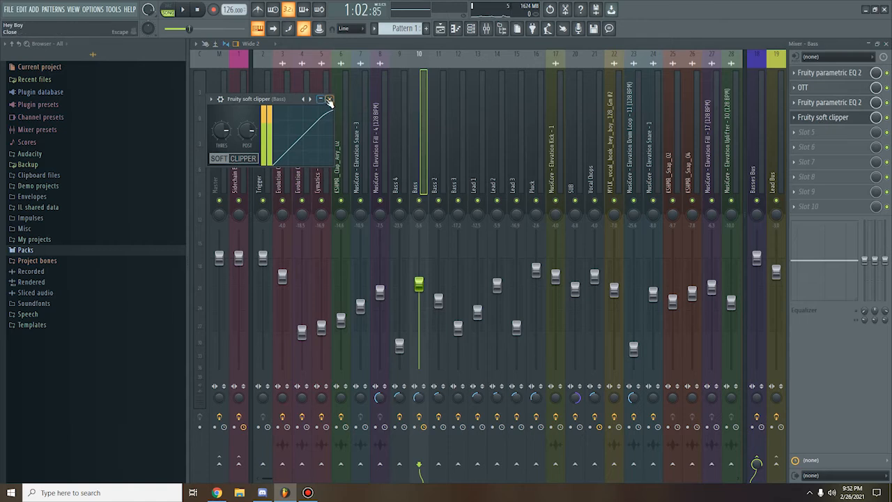
Step: Close the soft clipper and inspect the Fruity parametric EQ 2 and Fruity Blood Overdrive effects on the Bass 2 mixer track
{"action": "left_click", "coordinate": [330, 100]}
{"action": "left_click", "coordinate": [436, 136]}
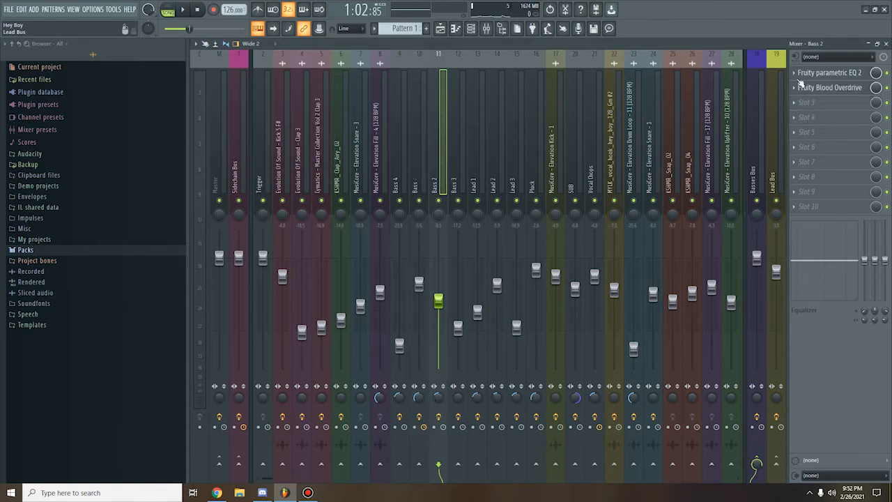
{"action": "left_click", "coordinate": [816, 74]}
{"action": "left_click", "coordinate": [485, 87]}
{"action": "left_click", "coordinate": [837, 87]}
{"action": "left_click", "coordinate": [399, 99]}
Step: Inspect the Fruity parametric EQ 2, Fruity Blood Overdrive and kHs Stereo effects on the Bass 3 mixer track
{"action": "left_click", "coordinate": [460, 143]}
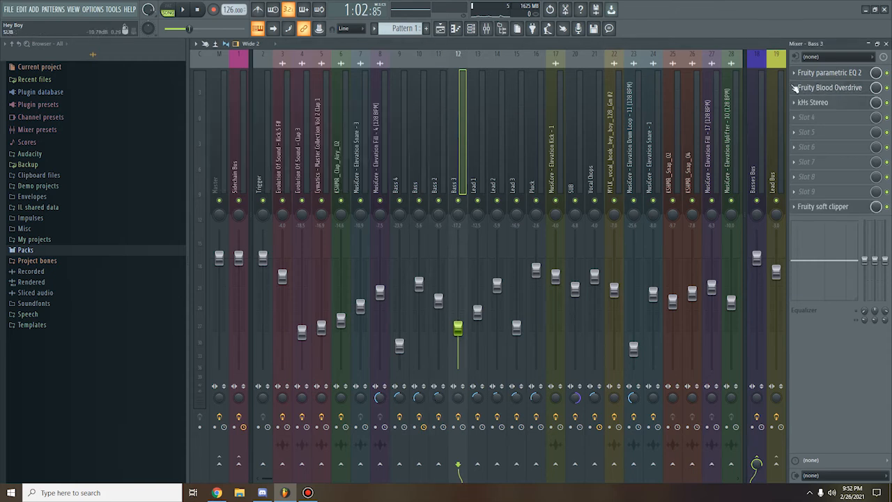
{"action": "left_click", "coordinate": [808, 73]}
{"action": "key", "text": "Escape"}
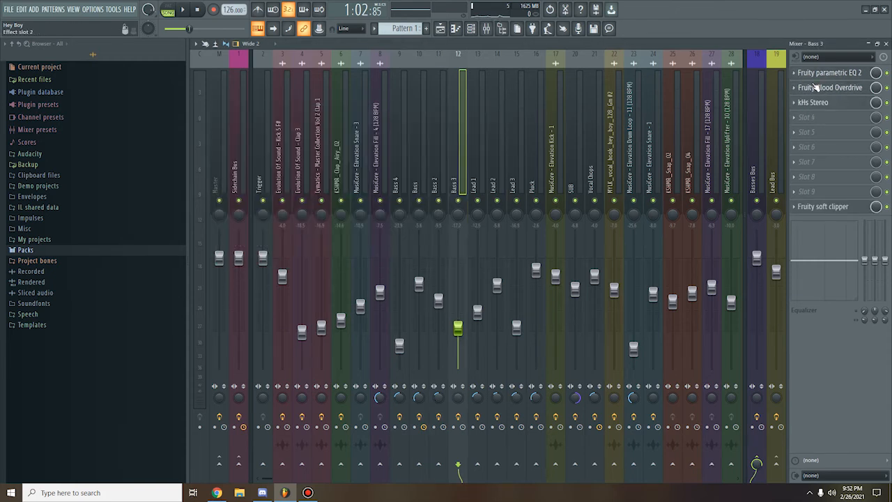
{"action": "left_click", "coordinate": [815, 87]}
{"action": "left_click", "coordinate": [424, 124]}
{"action": "left_click_drag", "start_coordinate": [287, 140], "coordinate": [410, 142]}
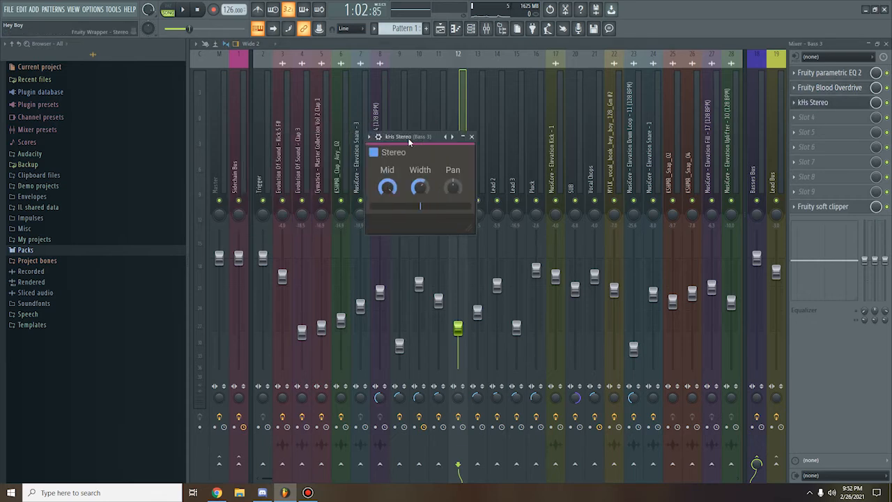
{"action": "left_click", "coordinate": [472, 137]}
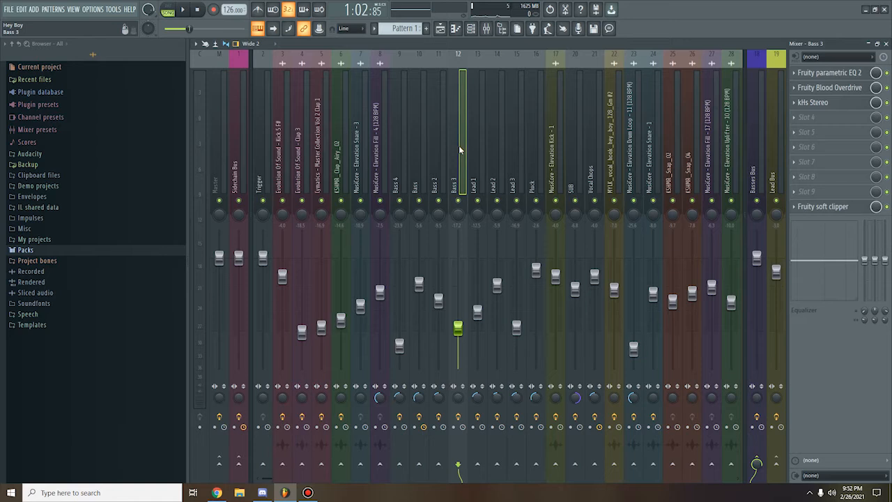
Step: Solo the Bass 3 mixer track and play it repeatedly to audition its kHs Stereo effect
{"action": "key", "text": "s"}
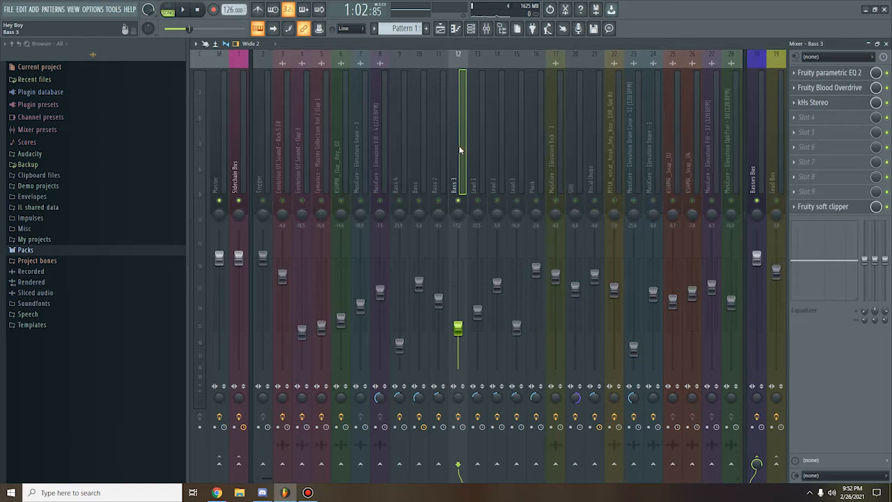
{"action": "key", "text": "space"}
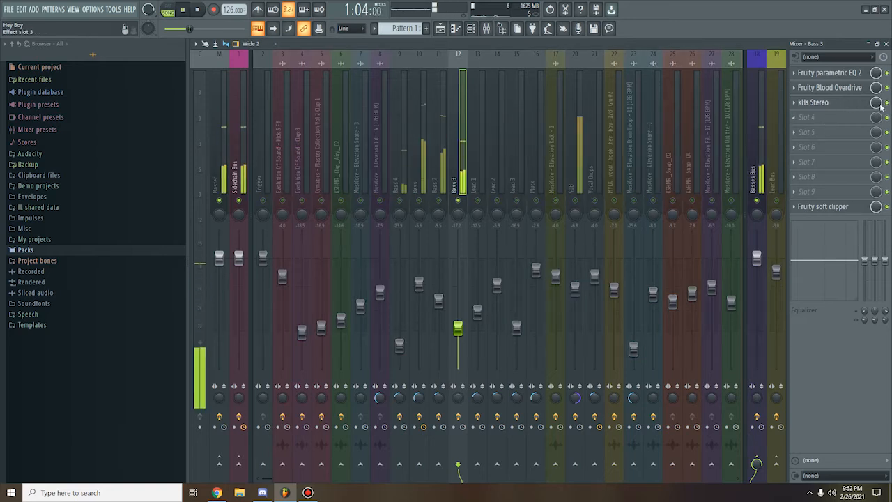
{"action": "key", "text": "space"}
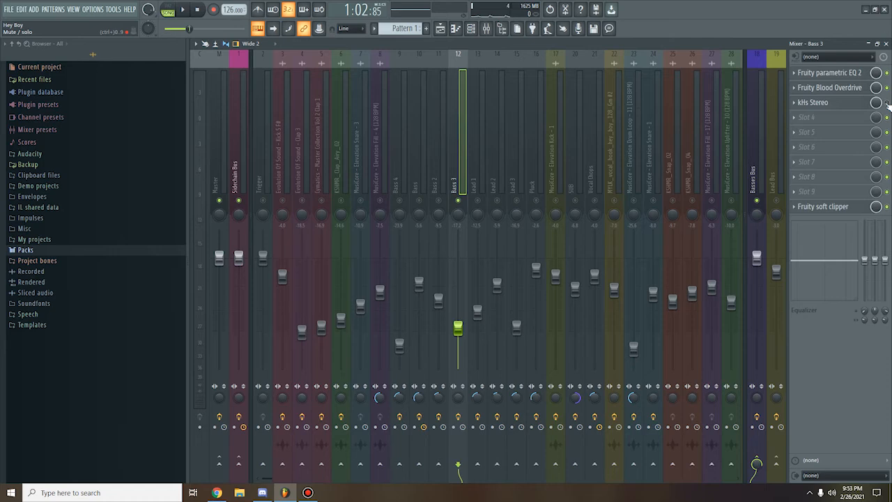
{"action": "key", "text": "space"}
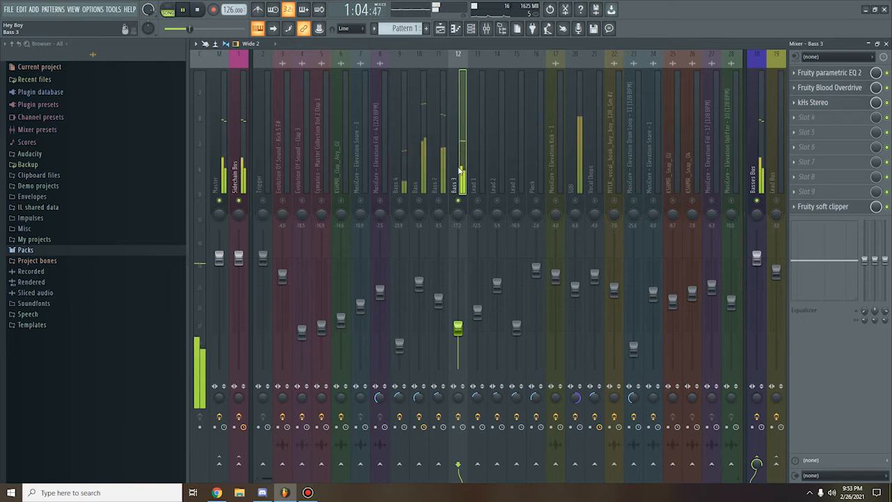
Step: Stop playback and inspect the Fruity parametric EQ 2 and Fruity Blood Overdrive effects on the SUB mixer track
{"action": "left_click", "coordinate": [575, 160]}
{"action": "key", "text": "space"}
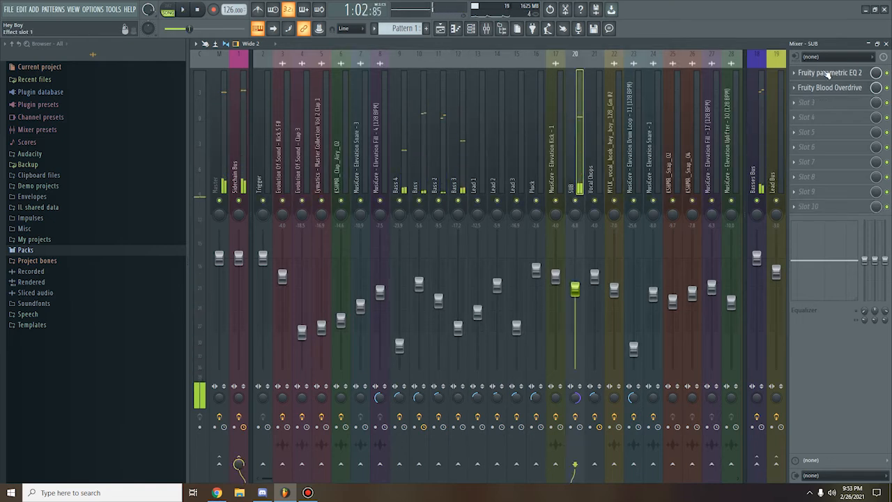
{"action": "left_click", "coordinate": [828, 74]}
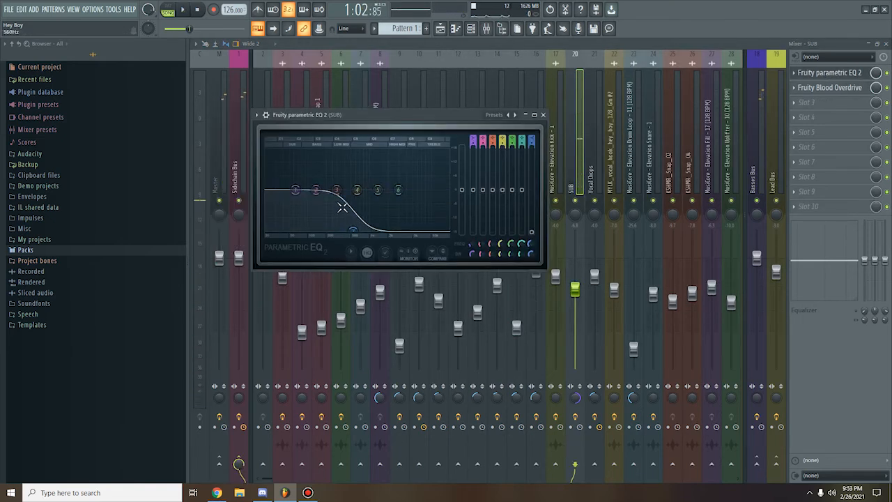
{"action": "left_click", "coordinate": [543, 114]}
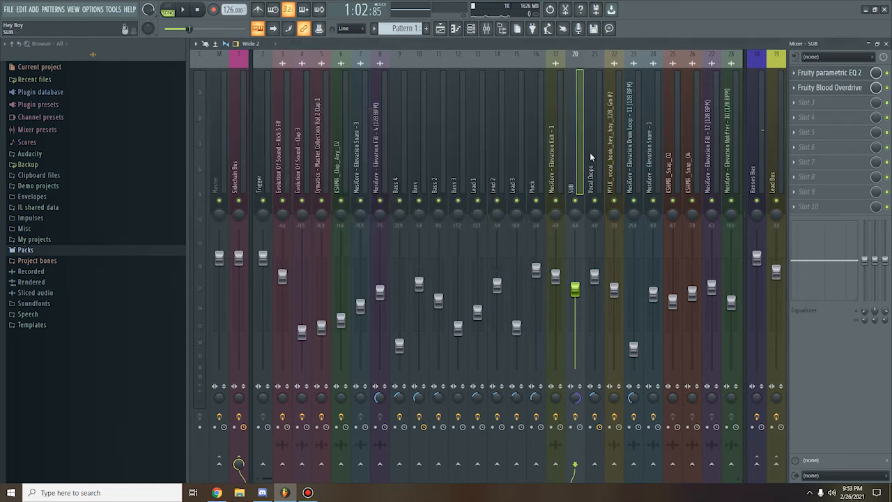
{"action": "left_click", "coordinate": [830, 87]}
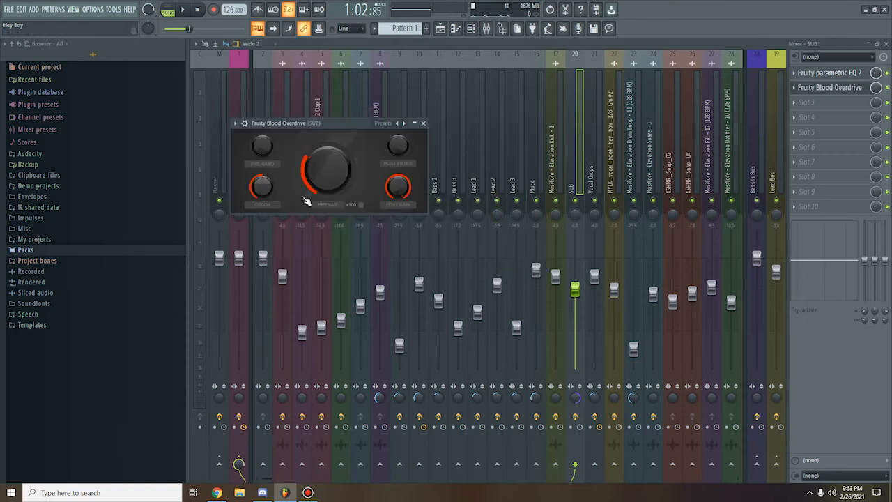
{"action": "left_click", "coordinate": [423, 123]}
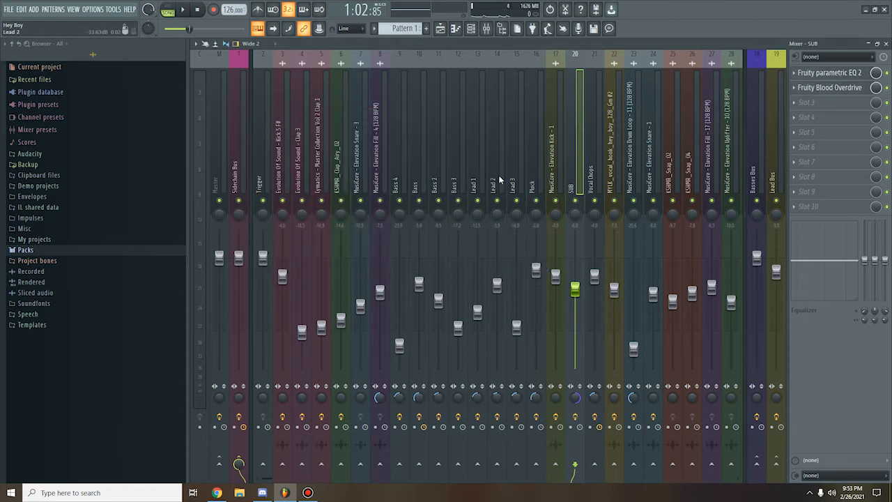
Step: Select the Vocal Chops mixer track, unmute the MYLK vocal channel in the channel rack, and play it with the basses
{"action": "left_click", "coordinate": [596, 168]}
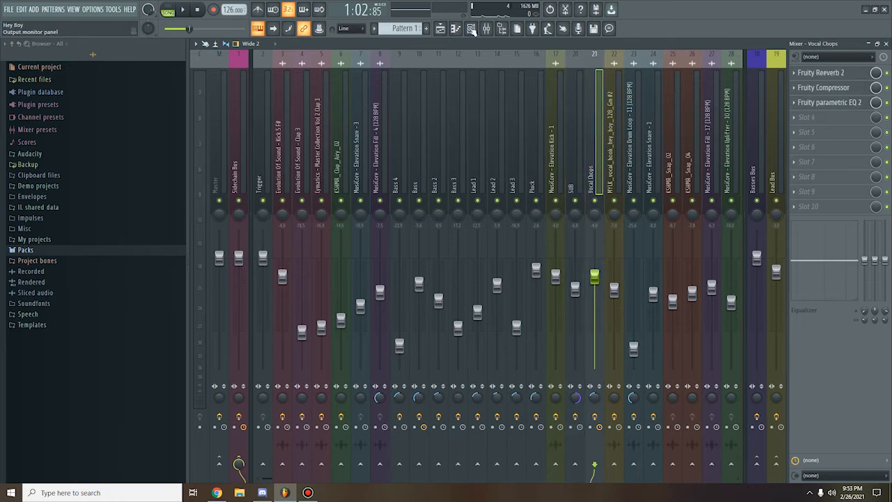
{"action": "left_click", "coordinate": [472, 30]}
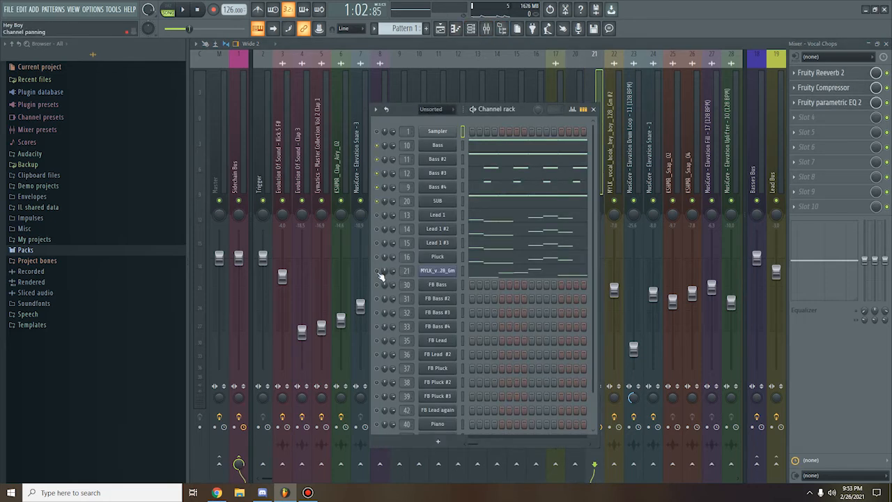
{"action": "key", "text": "space"}
{"action": "left_click", "coordinate": [594, 110]}
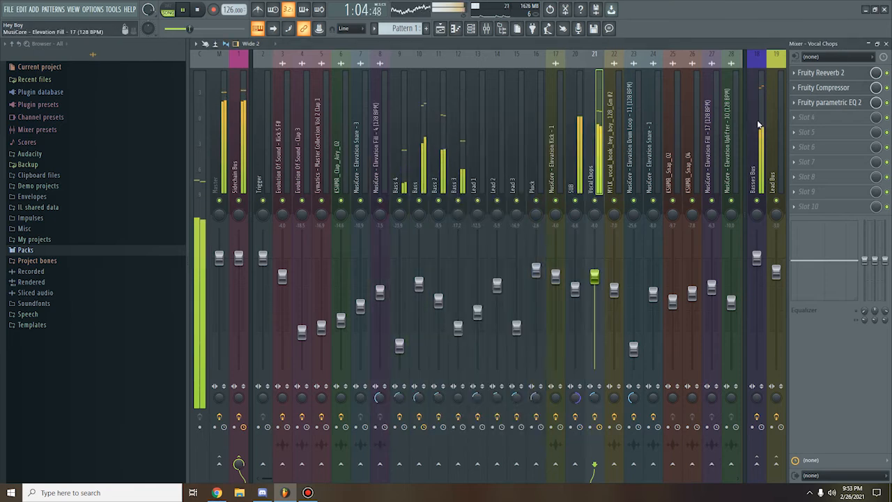
Step: Stop playback and inspect Fruity Reeverb 2, Fruity Compressor and Fruity parametric EQ 2 on the Vocal Chops mixer track
{"action": "left_click", "coordinate": [821, 72]}
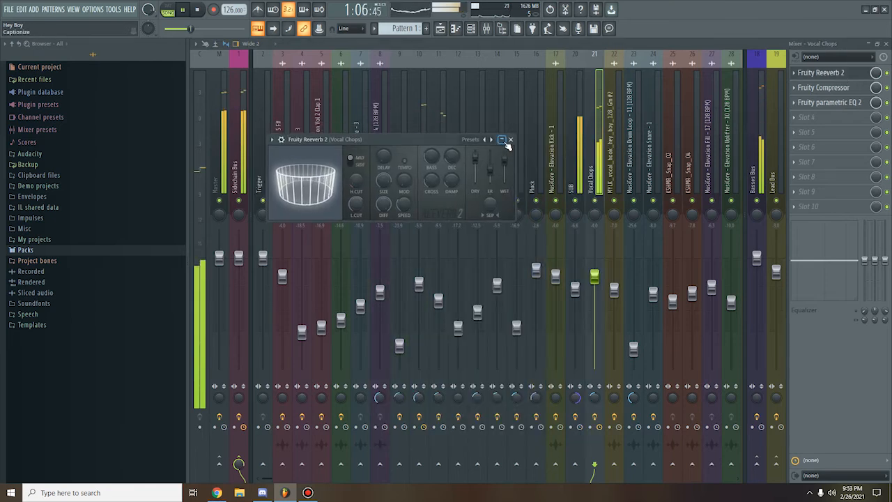
{"action": "key", "text": "space"}
{"action": "left_click", "coordinate": [512, 141]}
{"action": "left_click", "coordinate": [823, 89]}
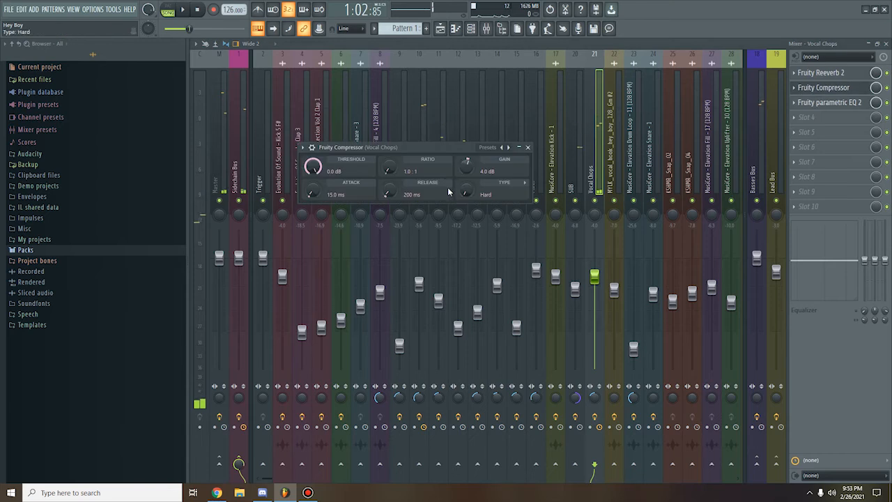
{"action": "left_click", "coordinate": [530, 147]}
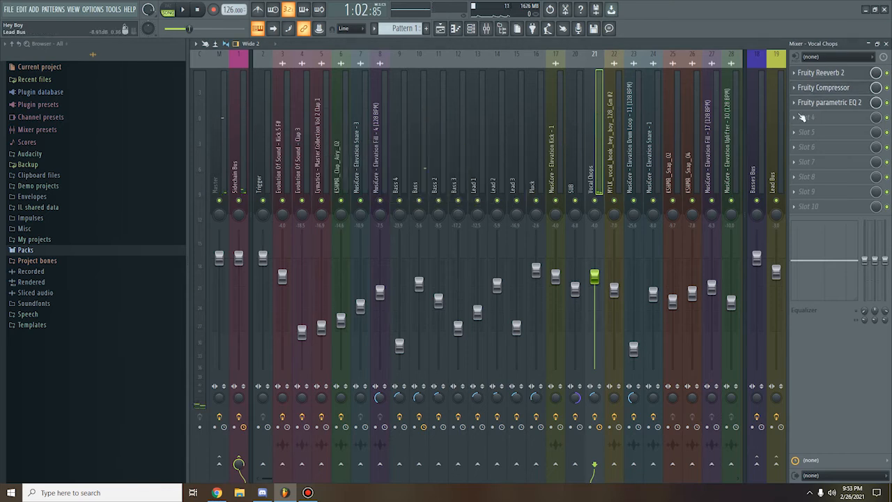
{"action": "left_click", "coordinate": [828, 102]}
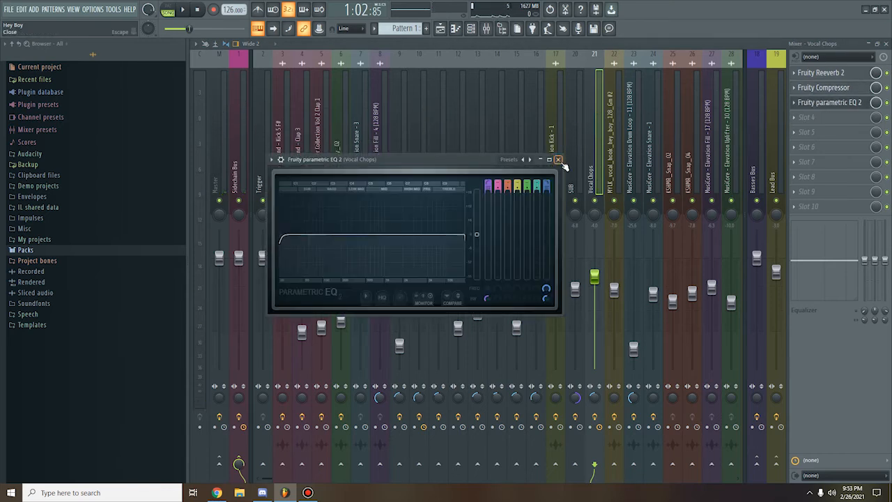
{"action": "left_click", "coordinate": [558, 160]}
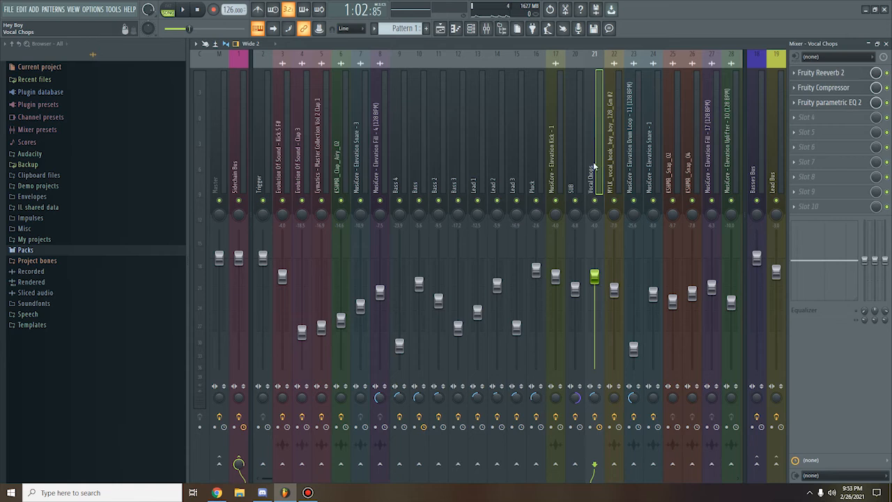
Step: Mute the bass channels, unmute Lead 1, Lead 1 #2, Lead 1 #3 and Pluck in the channel rack, and play them
{"action": "left_click", "coordinate": [471, 27]}
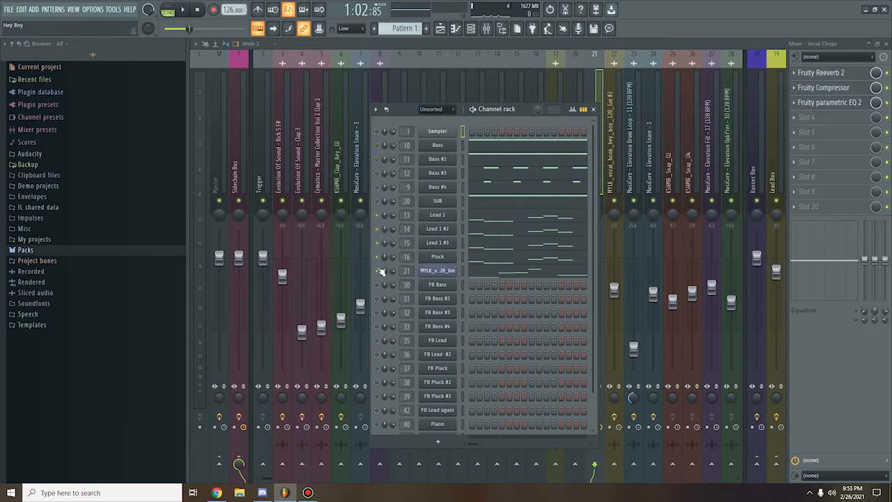
{"action": "key", "text": "space"}
{"action": "key", "text": "F6"}
Step: Stop playback and inspect the Fruity parametric EQ 2 on the Lead 1 and Lead 2 mixer tracks
{"action": "left_click", "coordinate": [481, 167]}
{"action": "key", "text": "space"}
{"action": "left_click", "coordinate": [808, 74]}
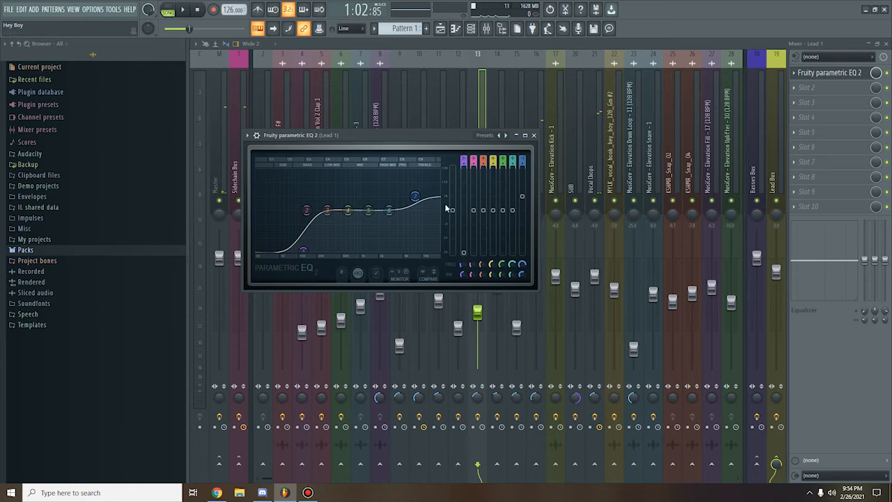
{"action": "left_click", "coordinate": [534, 136]}
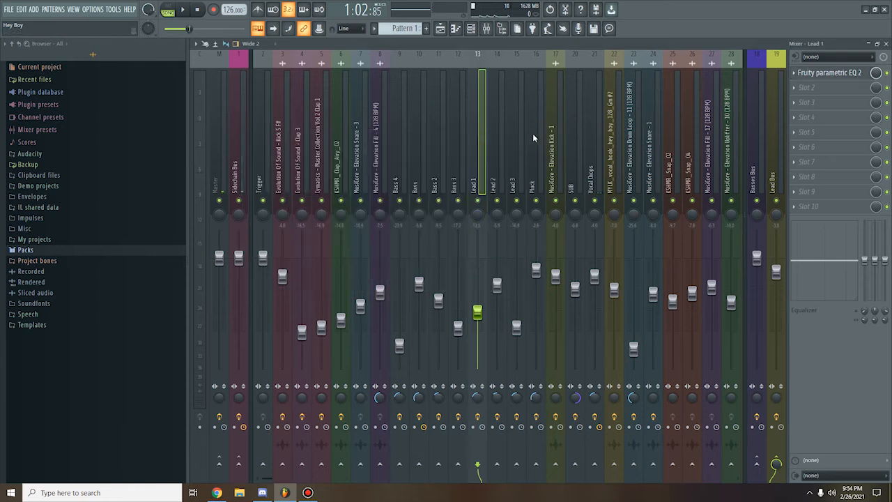
{"action": "left_click", "coordinate": [497, 153]}
{"action": "left_click", "coordinate": [808, 74]}
{"action": "left_click", "coordinate": [558, 159]}
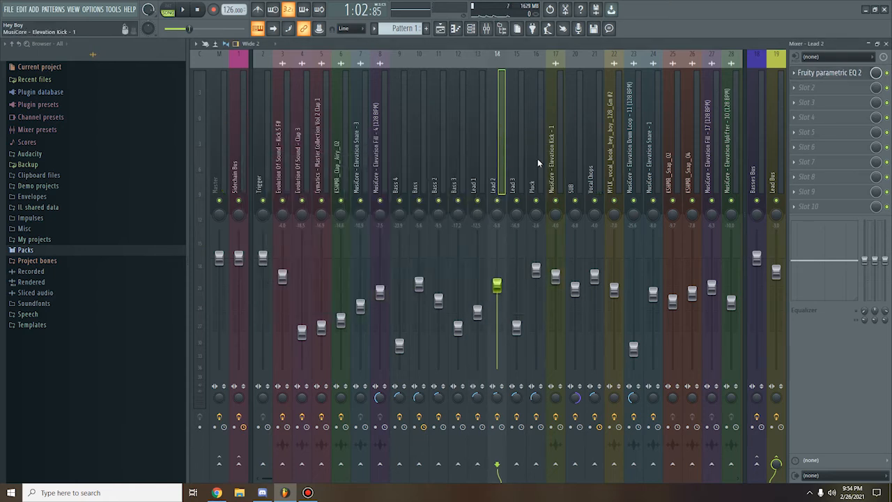
Step: Inspect the Fruity parametric EQ 2 and Fruity Blood Overdrive effects on the Lead 3 mixer track
{"action": "left_click", "coordinate": [522, 157]}
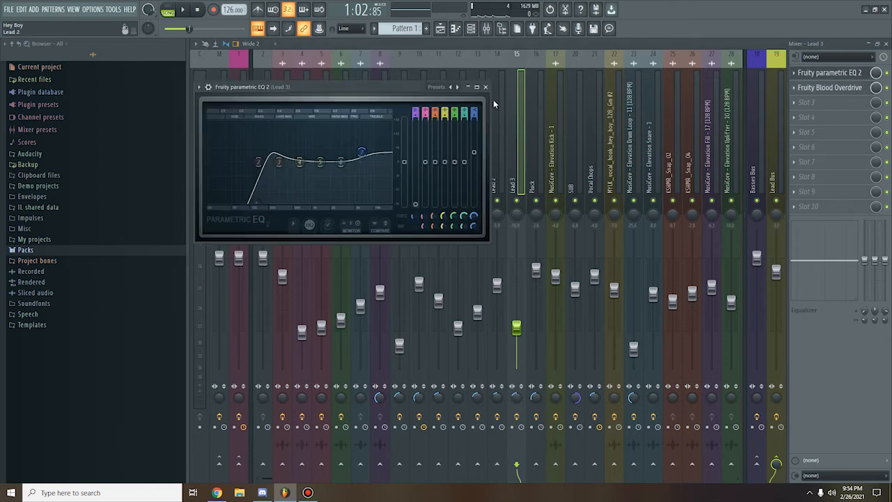
{"action": "left_click", "coordinate": [829, 73]}
{"action": "left_click", "coordinate": [829, 87]}
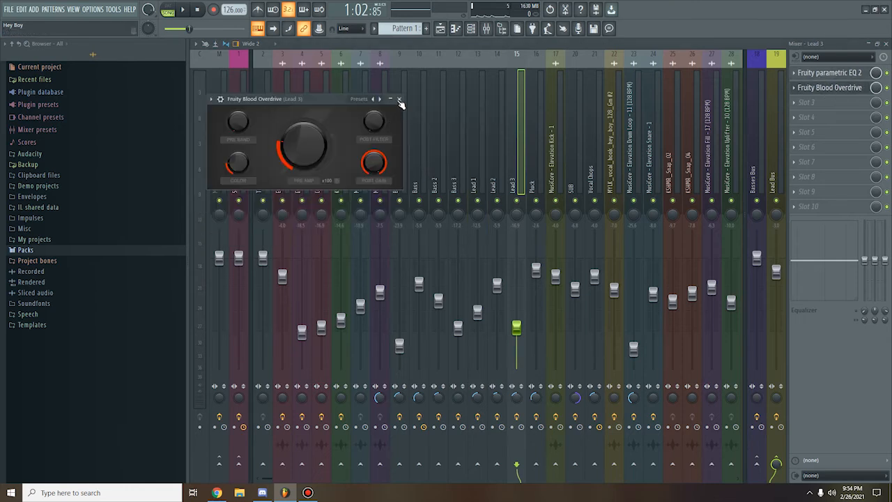
{"action": "left_click", "coordinate": [397, 98]}
Step: Inspect the Fruity parametric EQ 2 on the Pluck mixer track
{"action": "left_click", "coordinate": [534, 149]}
{"action": "left_click", "coordinate": [810, 81]}
{"action": "left_click", "coordinate": [810, 76]}
{"action": "left_click", "coordinate": [510, 112]}
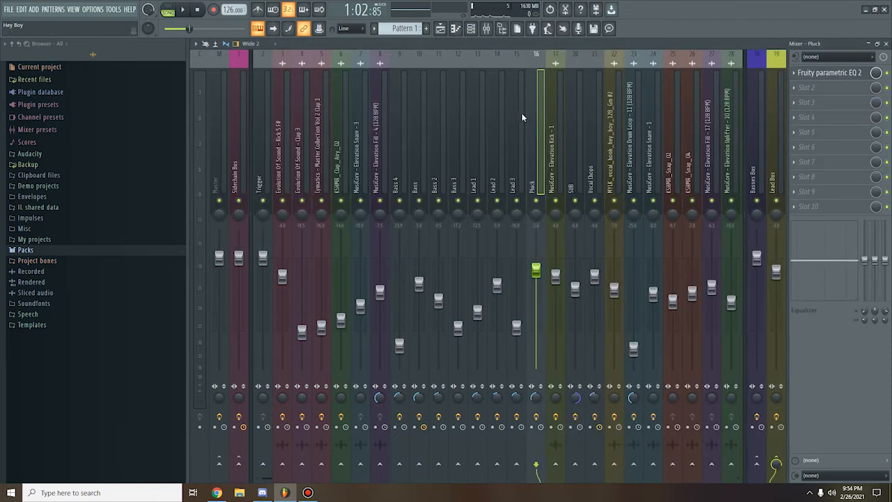
Step: Inspect the Lead Bus effects: both Fruity parametric EQ 2 instances and Fruity Reeverb 2
{"action": "left_click", "coordinate": [780, 162]}
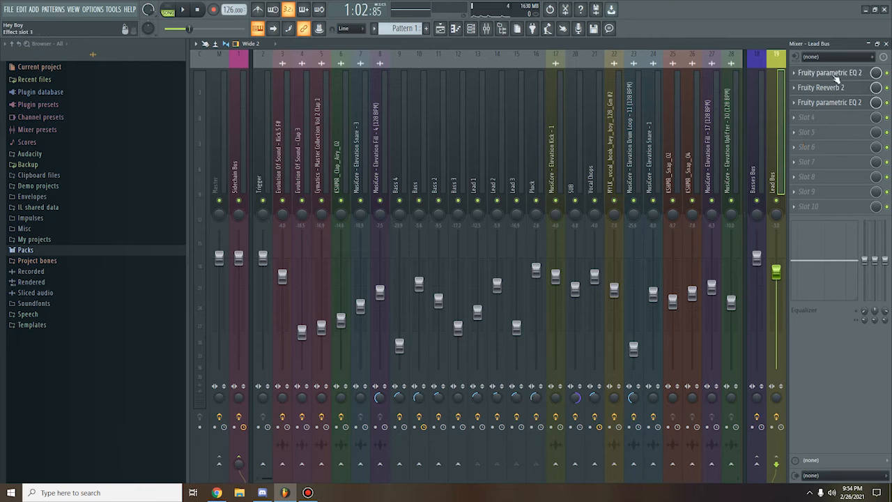
{"action": "left_click", "coordinate": [833, 74]}
{"action": "left_click", "coordinate": [487, 88]}
{"action": "left_click", "coordinate": [835, 88]}
{"action": "left_click", "coordinate": [453, 98]}
{"action": "left_click", "coordinate": [815, 103]}
{"action": "left_click", "coordinate": [511, 112]}
Step: Inspect both Fruity parametric EQ 2 instances on the Basses Bus mixer track
{"action": "left_click", "coordinate": [757, 153]}
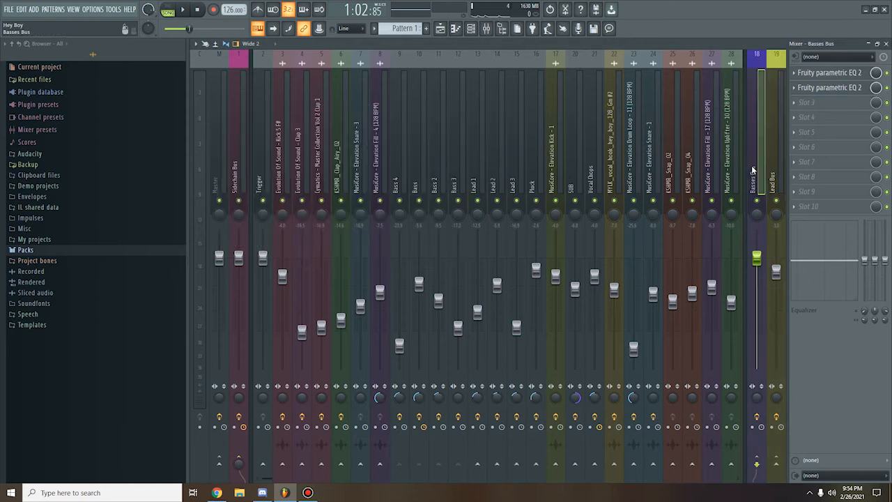
{"action": "left_click", "coordinate": [830, 87]}
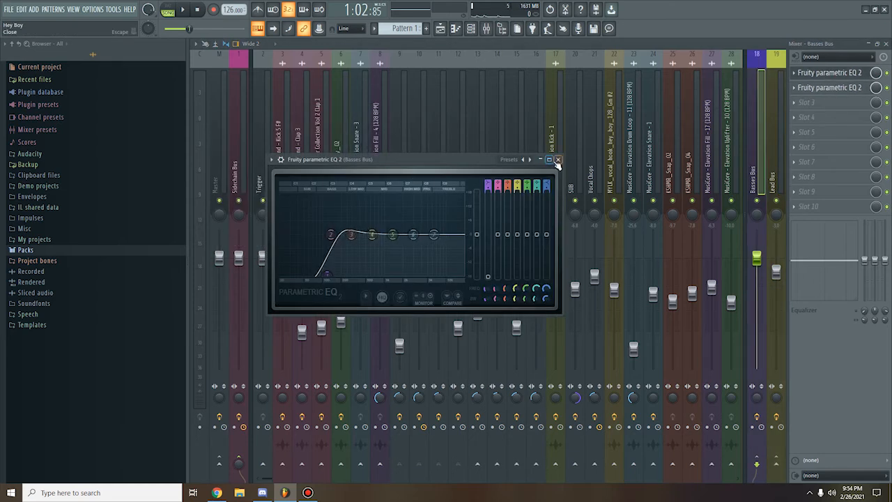
{"action": "key", "text": "Escape"}
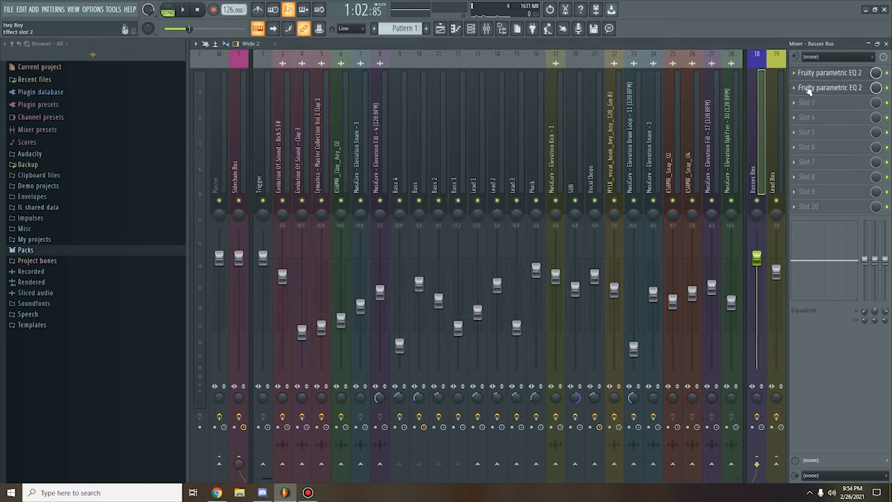
{"action": "left_click", "coordinate": [809, 89]}
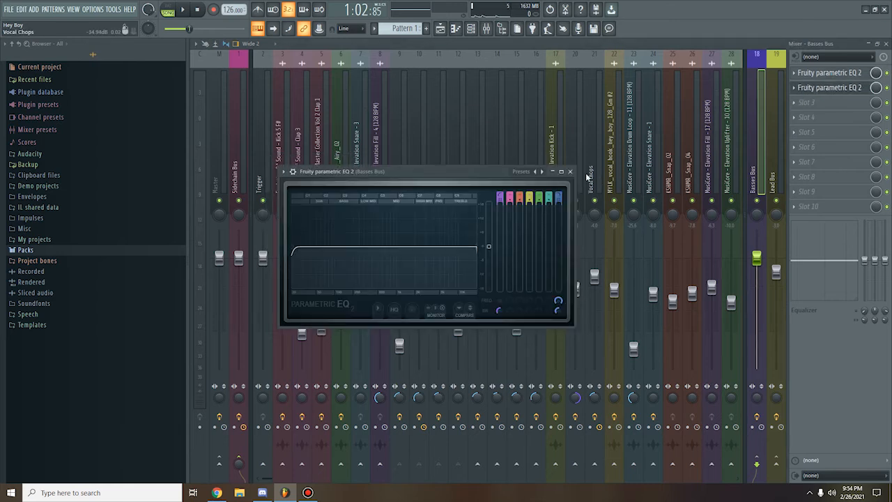
{"action": "left_click", "coordinate": [570, 173]}
Step: Look over the remaining mixer tracks and inspect the MusiCore - Elevation Drum Loop - 11 sample settings on playlist Track 9
{"action": "left_click_drag", "start_coordinate": [735, 179], "coordinate": [499, 188]}
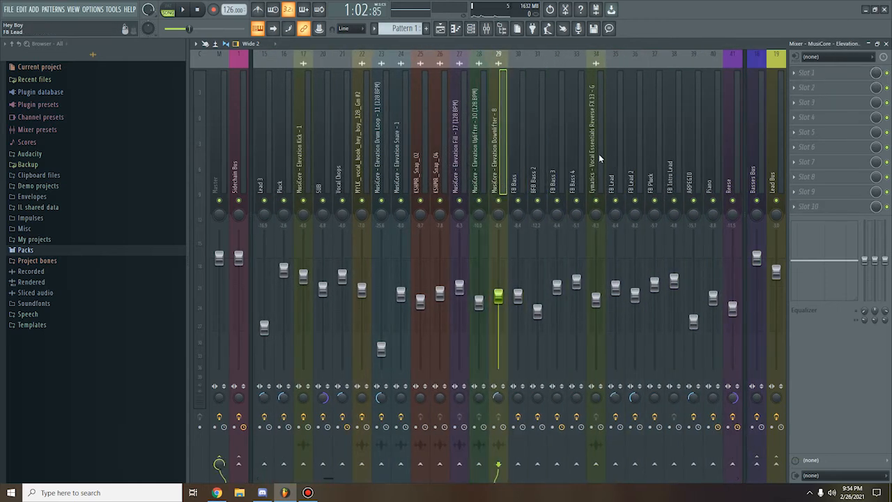
{"action": "left_click", "coordinate": [885, 43]}
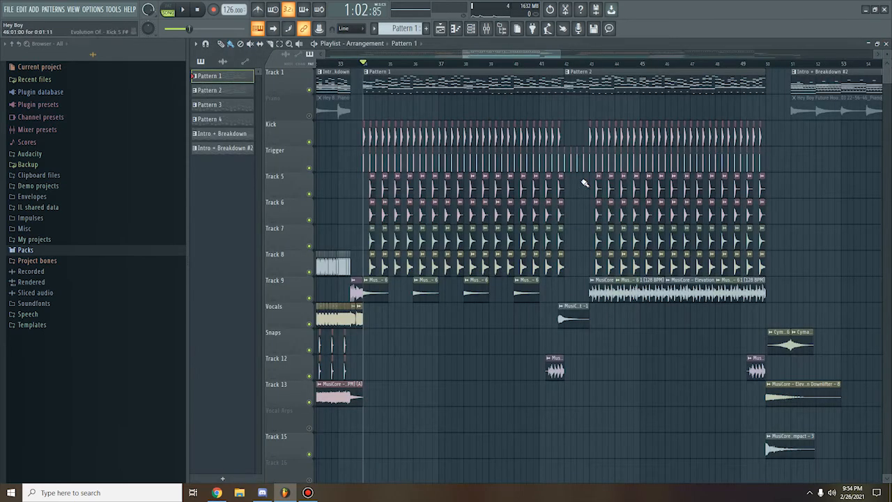
{"action": "scroll", "coordinate": [582, 185], "scroll_direction": "down", "scroll_amount": 2}
{"action": "scroll", "coordinate": [589, 286], "scroll_direction": "up", "scroll_amount": 2}
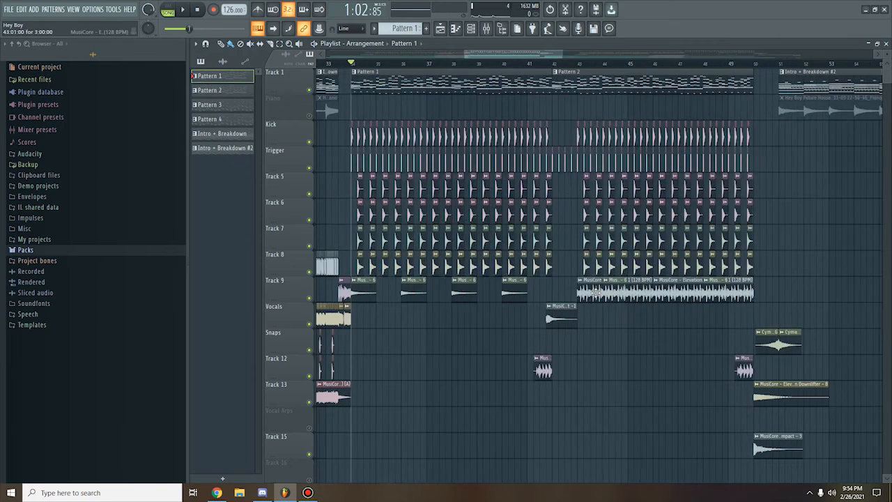
{"action": "double_click", "coordinate": [592, 291]}
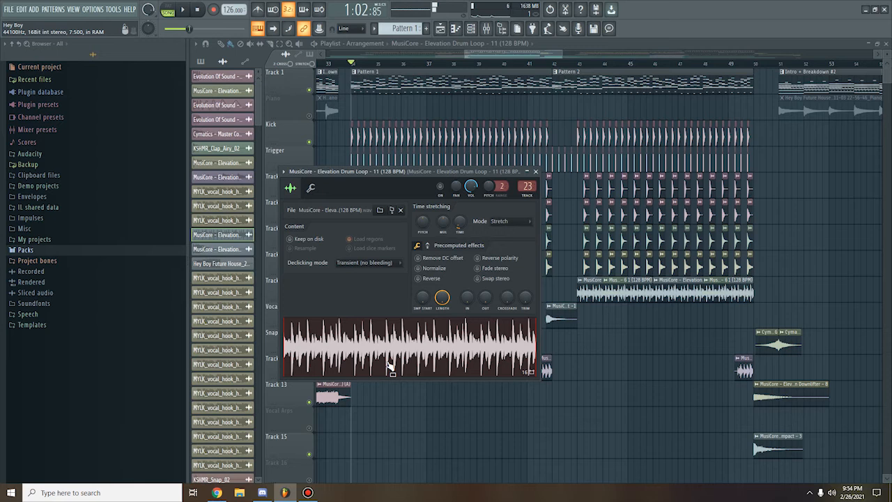
{"action": "left_click", "coordinate": [537, 172]}
Step: Place the playback position at bar 50, where the transition effects before Intro + Breakdown #2 begin
{"action": "scroll", "coordinate": [627, 321], "scroll_direction": "down", "scroll_amount": 2}
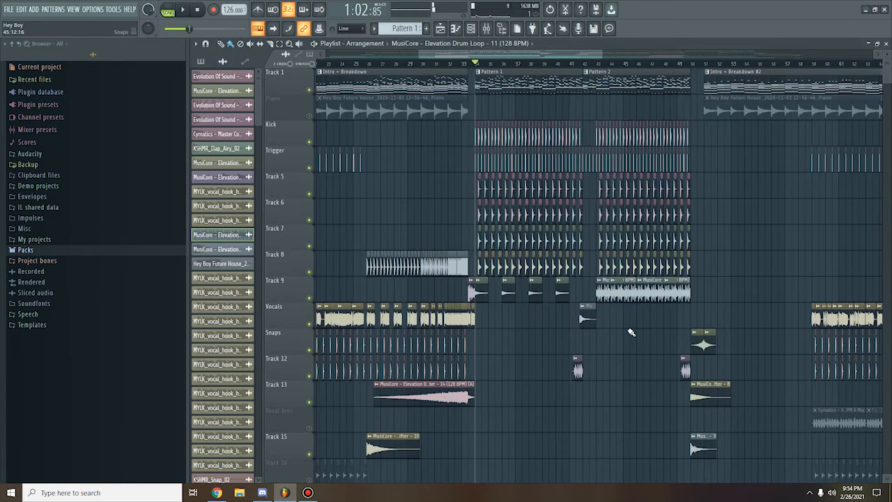
{"action": "scroll", "coordinate": [631, 332], "scroll_direction": "down", "scroll_amount": 3}
{"action": "scroll", "coordinate": [641, 338], "scroll_direction": "up", "scroll_amount": 2}
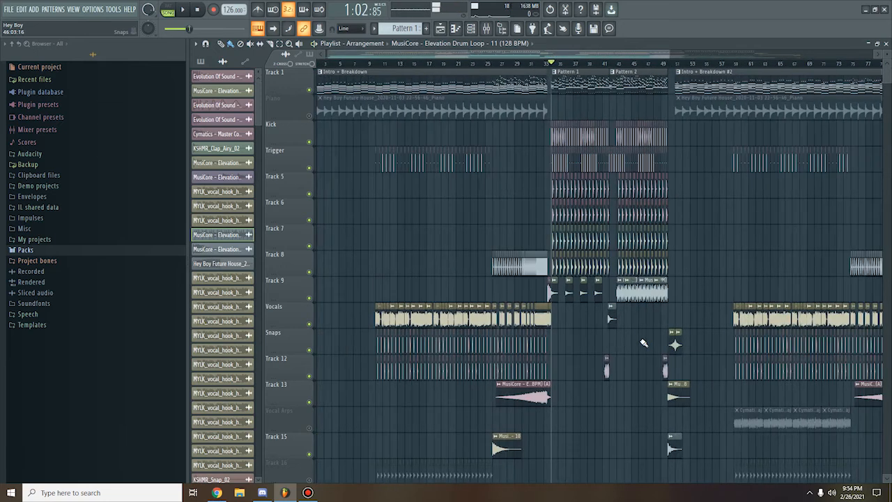
{"action": "scroll", "coordinate": [645, 340], "scroll_direction": "down", "scroll_amount": 2}
{"action": "scroll", "coordinate": [626, 259], "scroll_direction": "up", "scroll_amount": 4}
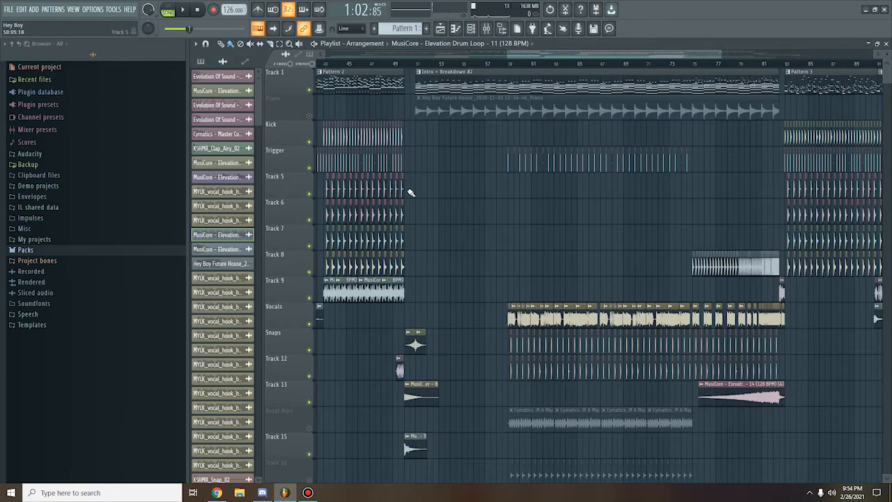
{"action": "scroll", "coordinate": [411, 191], "scroll_direction": "up", "scroll_amount": 2}
{"action": "left_click", "coordinate": [400, 64]}
{"action": "scroll", "coordinate": [429, 308], "scroll_direction": "down", "scroll_amount": 2}
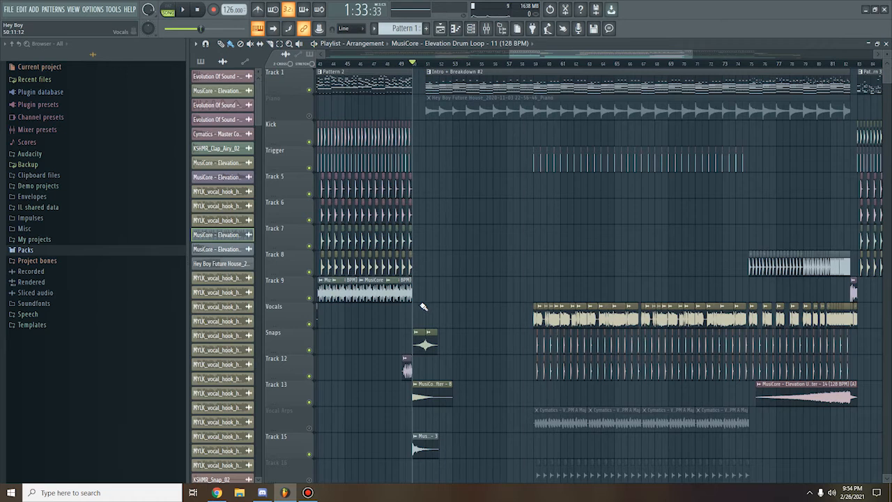
{"action": "scroll", "coordinate": [423, 307], "scroll_direction": "up", "scroll_amount": 4}
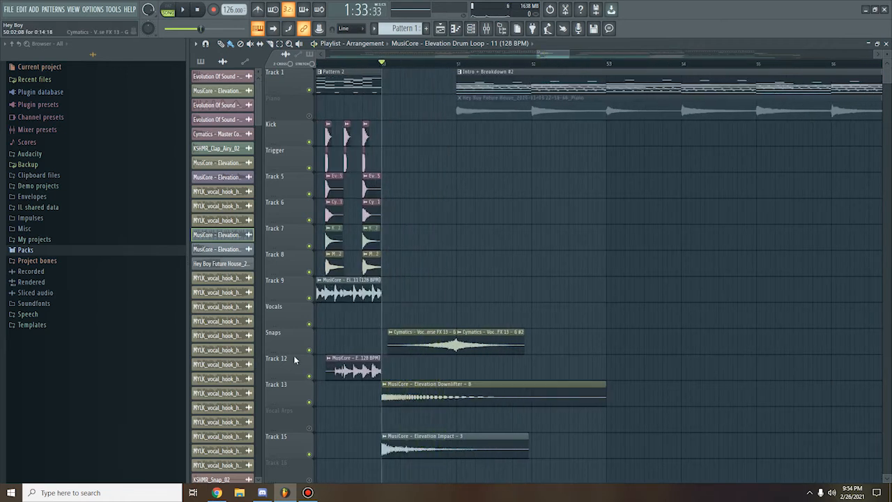
Step: Show the Unsorted channel group in the channel rack and clear the solo so all of its channels are unmuted
{"action": "left_click", "coordinate": [487, 28]}
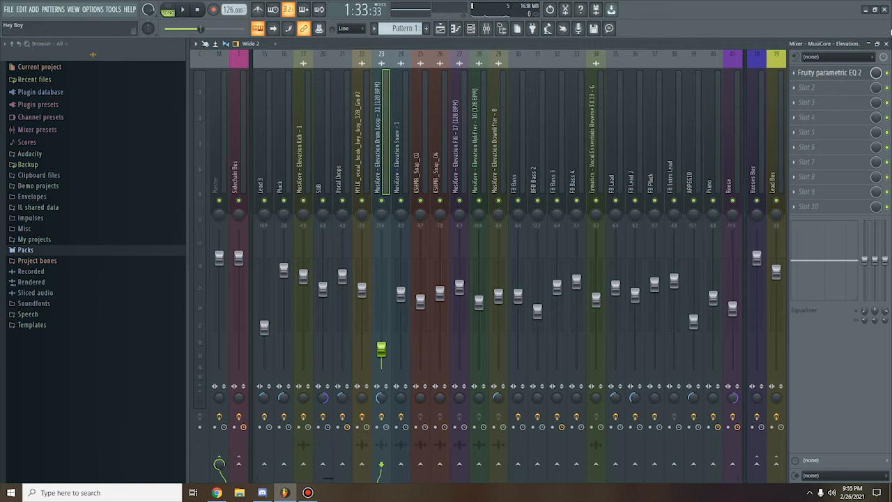
{"action": "left_click", "coordinate": [886, 43]}
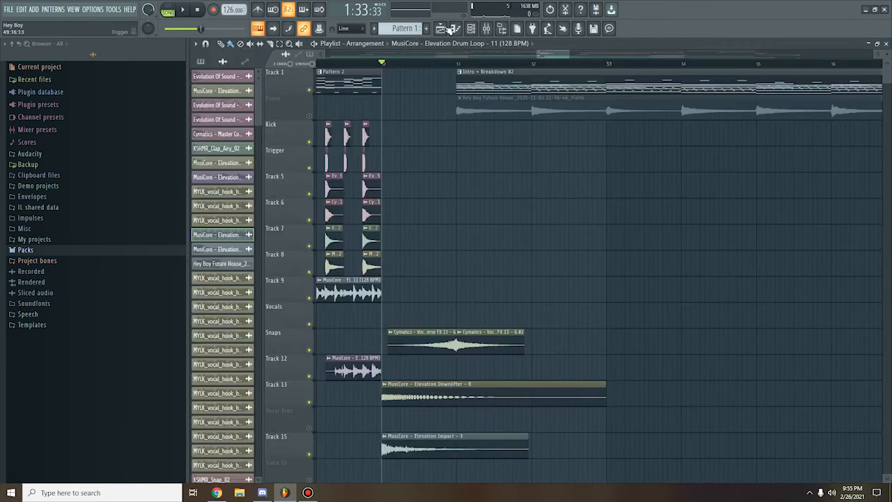
{"action": "left_click", "coordinate": [470, 28]}
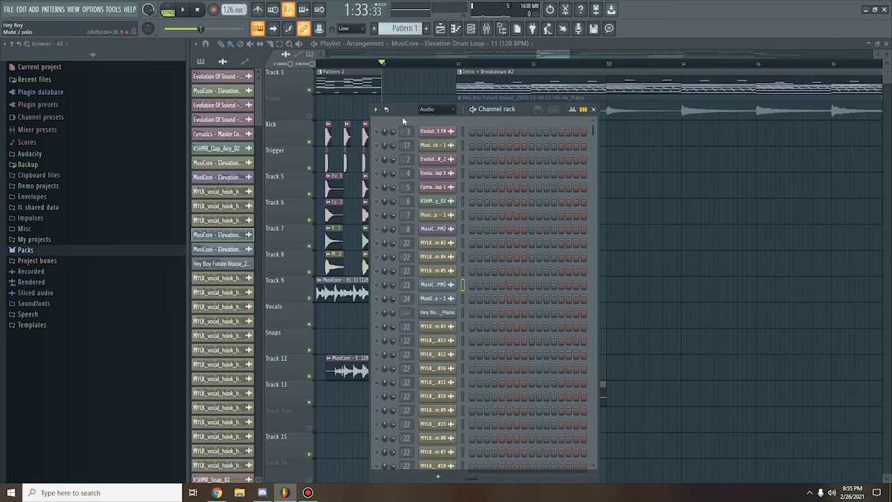
{"action": "left_click", "coordinate": [439, 110]}
{"action": "left_click", "coordinate": [431, 152]}
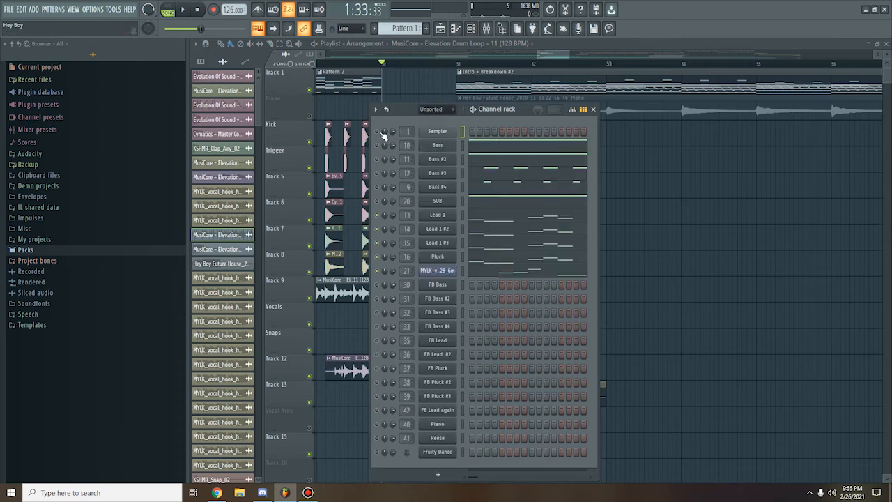
{"action": "right_click", "coordinate": [382, 134]}
{"action": "right_click", "coordinate": [382, 135]}
{"action": "right_click", "coordinate": [384, 136]}
{"action": "right_click", "coordinate": [385, 137]}
{"action": "left_click", "coordinate": [593, 109]}
Step: Play the transition from bar 50 and inspect the Elevation Downlifter - 8 and Elevation Impact - 3 sample settings
{"action": "key", "text": "space"}
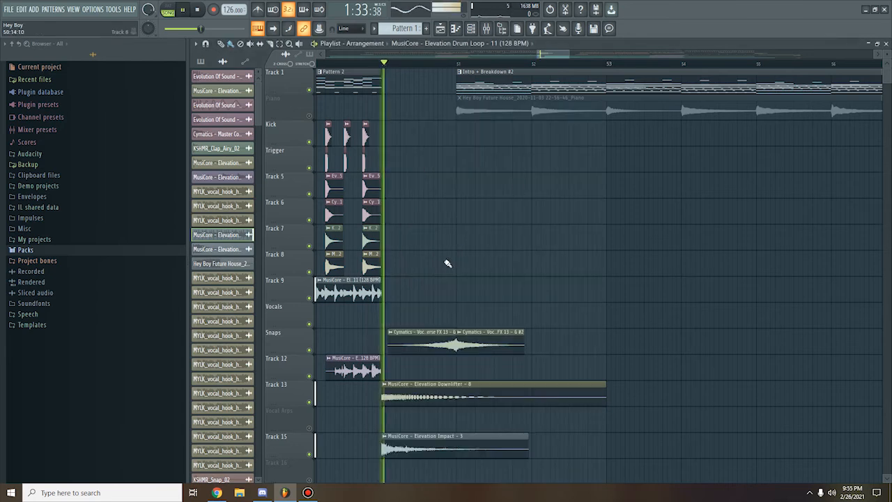
{"action": "key", "text": "space"}
{"action": "left_click", "coordinate": [481, 384]}
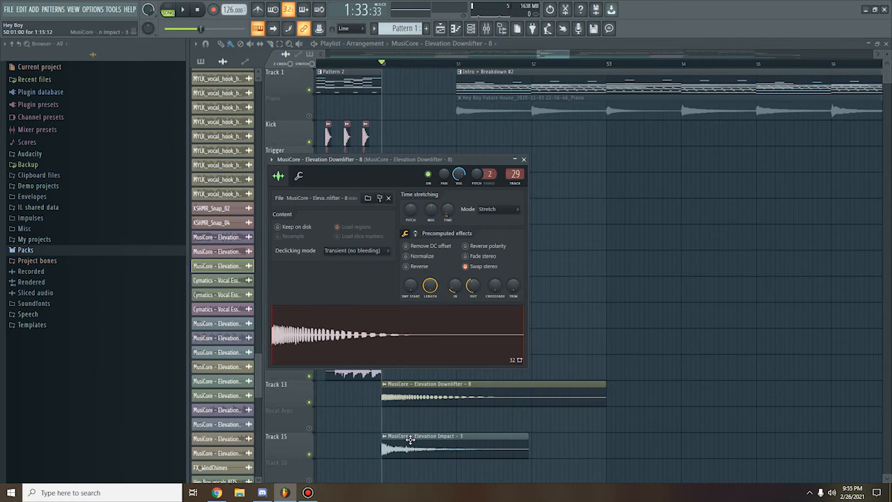
{"action": "left_click", "coordinate": [524, 159]}
{"action": "left_click", "coordinate": [432, 436]}
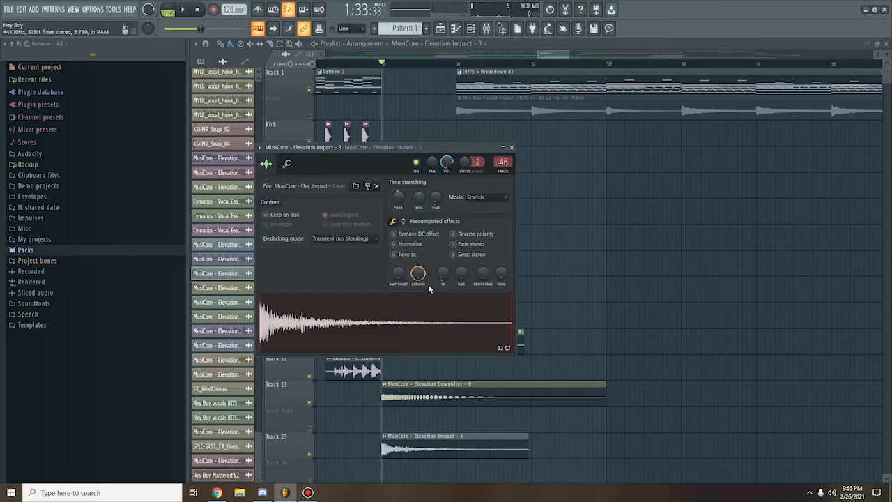
{"action": "left_click", "coordinate": [511, 148]}
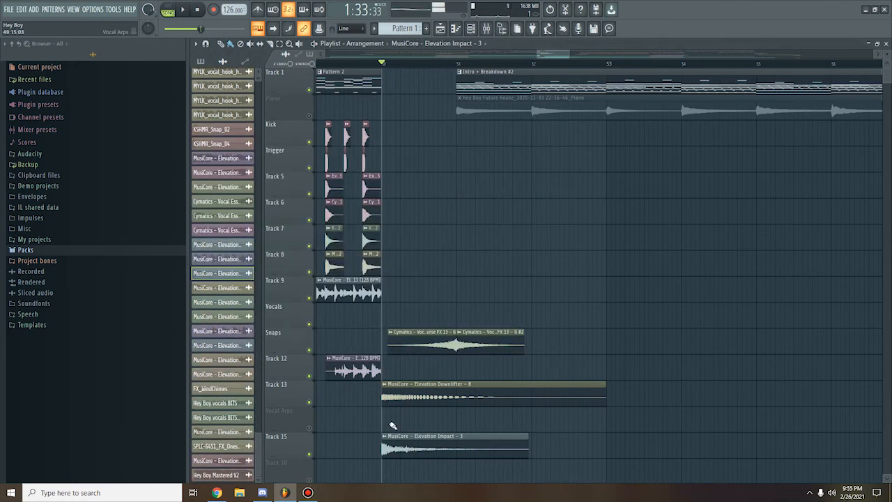
Step: Inspect the Cymatics - Vocal Essentials Reverse FX 13 - G sample on the Snaps track and audition it within the transition
{"action": "left_click", "coordinate": [444, 344]}
{"action": "left_click", "coordinate": [444, 344]}
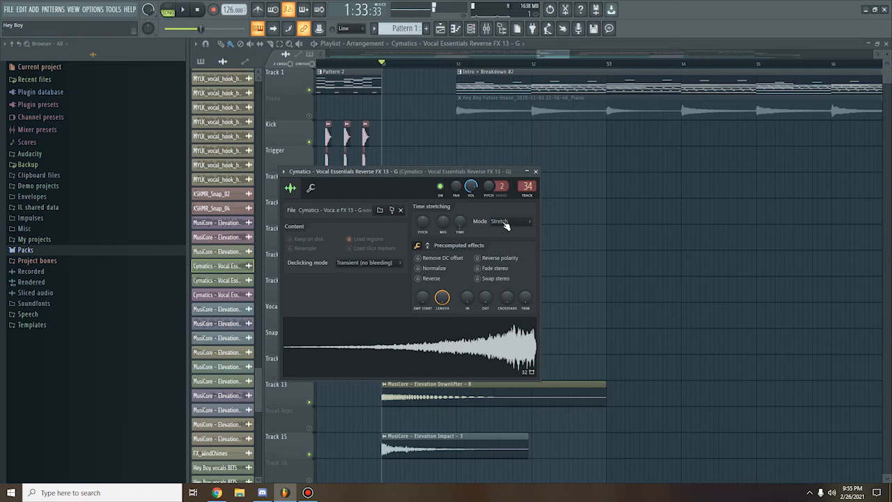
{"action": "left_click", "coordinate": [535, 171]}
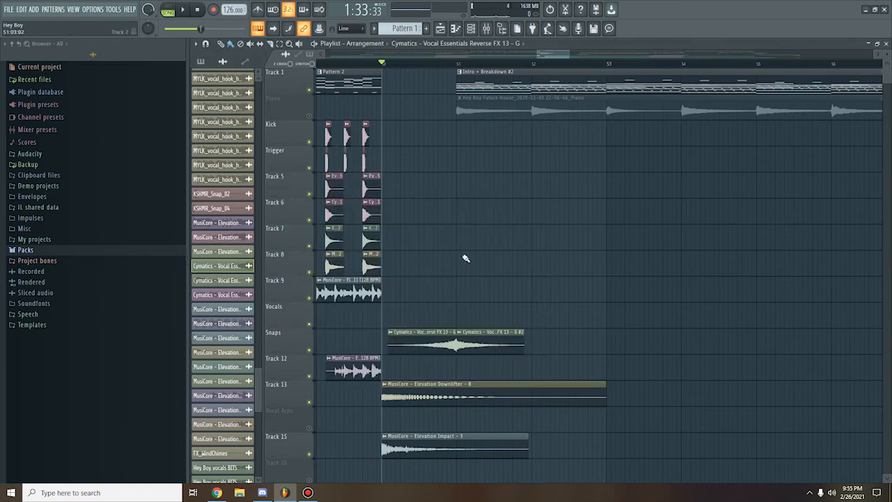
{"action": "scroll", "coordinate": [453, 293], "scroll_direction": "down", "scroll_amount": 3}
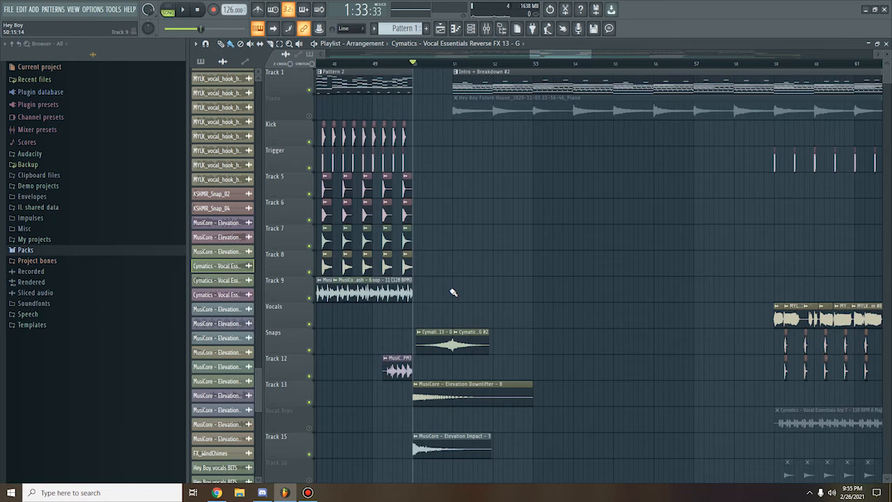
{"action": "scroll", "coordinate": [454, 307], "scroll_direction": "up", "scroll_amount": 3}
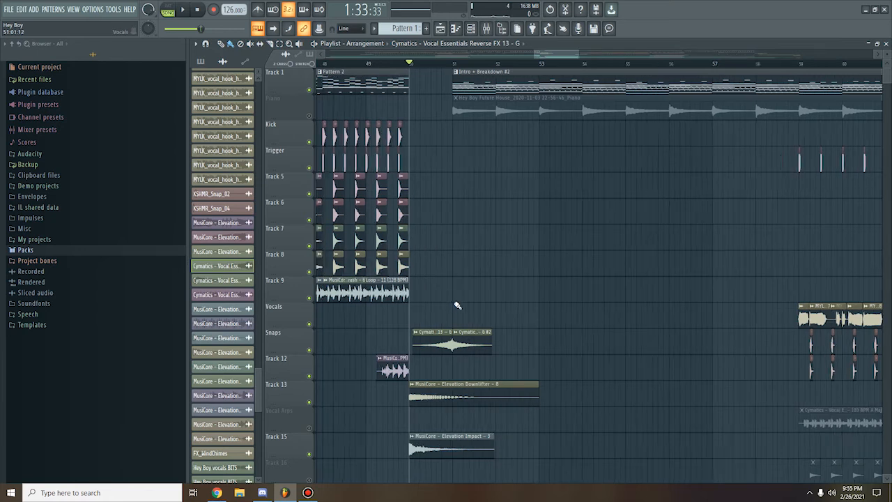
{"action": "left_click", "coordinate": [403, 65]}
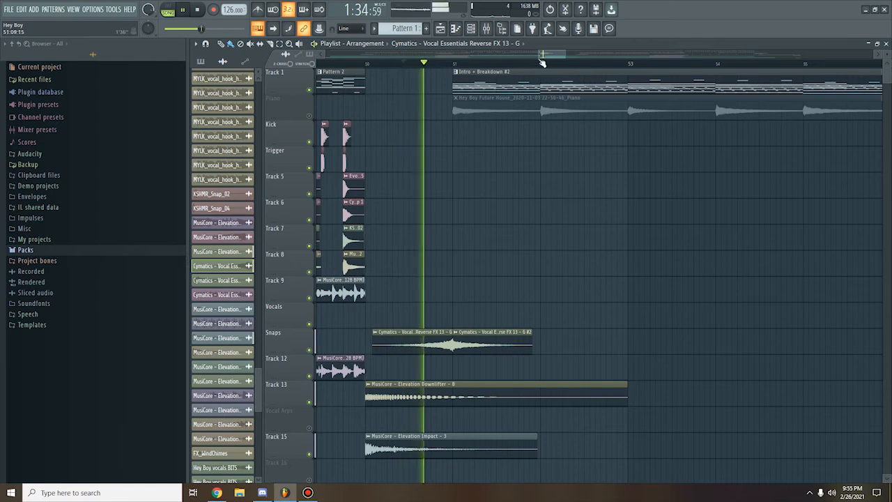
{"action": "key", "text": "space"}
Step: Select the Intro + Breakdown #2 pattern, view its channels in the channel rack, and play its opening
{"action": "scroll", "coordinate": [531, 201], "scroll_direction": "down", "scroll_amount": 8}
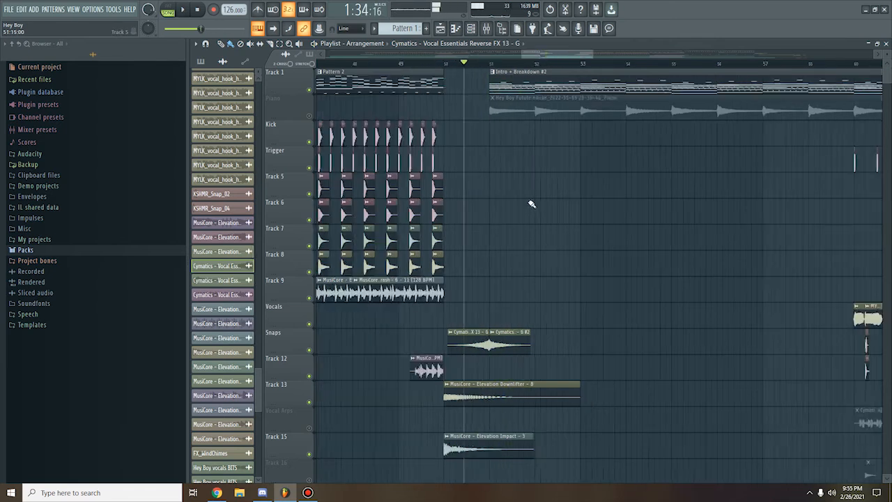
{"action": "scroll", "coordinate": [554, 190], "scroll_direction": "down", "scroll_amount": 5}
{"action": "scroll", "coordinate": [556, 185], "scroll_direction": "up", "scroll_amount": 7}
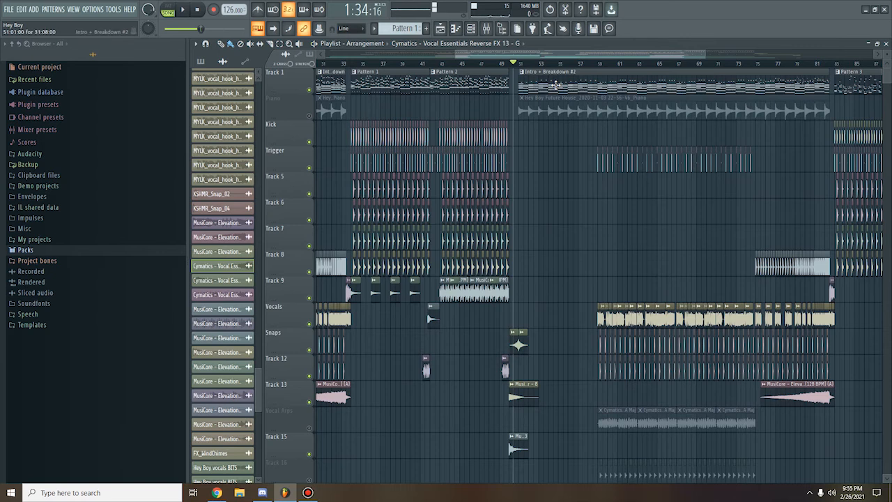
{"action": "left_click", "coordinate": [556, 73]}
{"action": "left_click", "coordinate": [480, 30]}
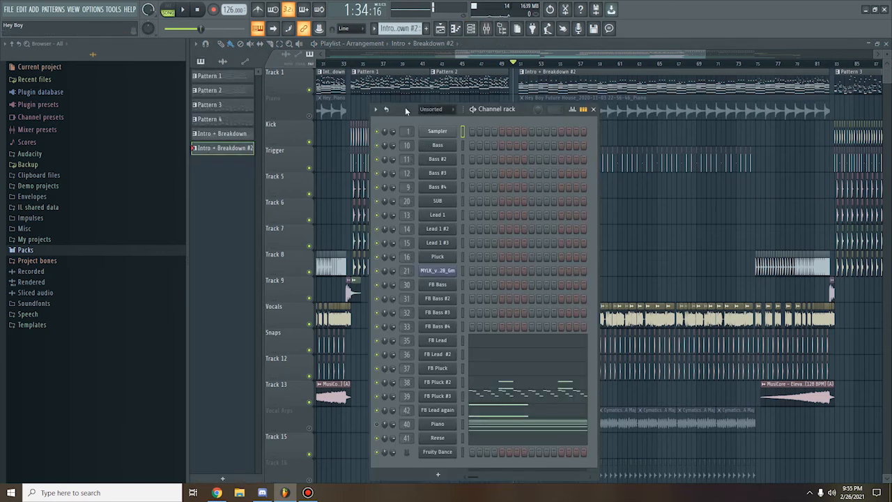
{"action": "left_click_drag", "start_coordinate": [405, 107], "coordinate": [400, 87]}
{"action": "key", "text": "space"}
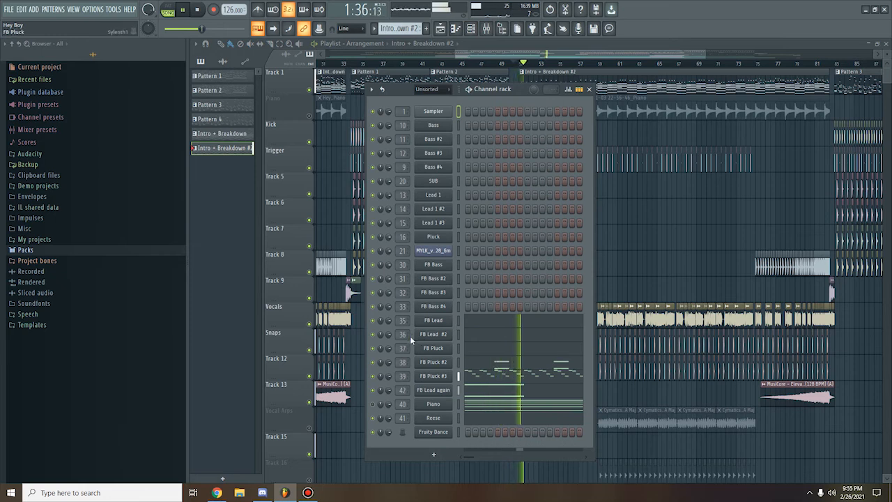
{"action": "key", "text": "space"}
Step: Inspect the Sylenth1 synth settings of the FB Lead again channel
{"action": "right_click", "coordinate": [431, 391]}
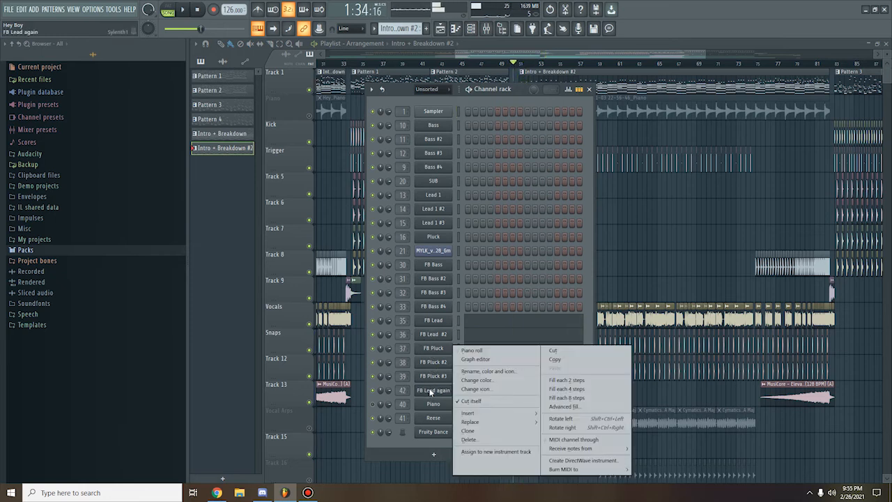
{"action": "left_click", "coordinate": [442, 391]}
{"action": "left_click", "coordinate": [443, 393]}
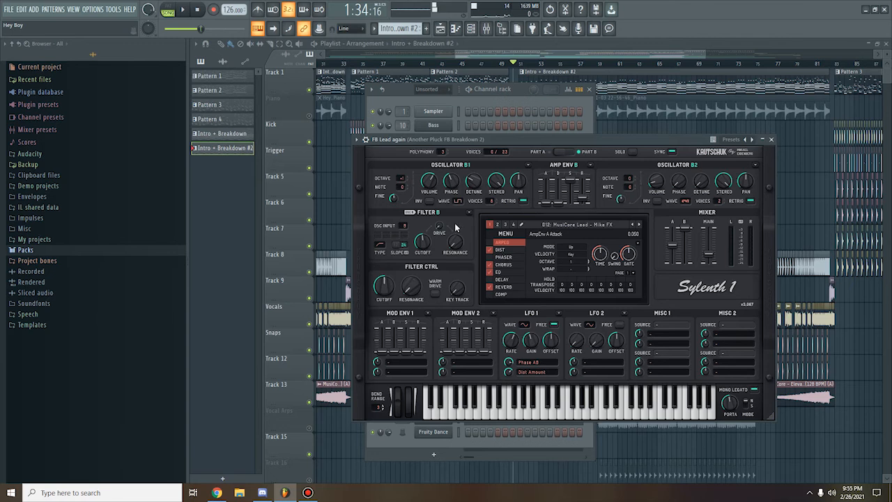
{"action": "left_click", "coordinate": [768, 141]}
Step: Examine the FB Lead again notes in the piano roll while playing them, and return to the full playlist arrangement
{"action": "right_click", "coordinate": [432, 391]}
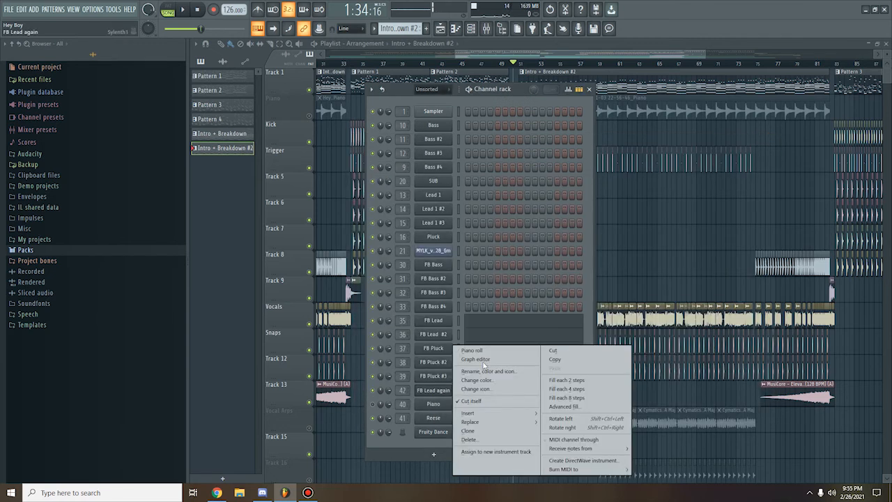
{"action": "left_click", "coordinate": [472, 350]}
{"action": "scroll", "coordinate": [357, 108], "scroll_direction": "up", "scroll_amount": 3}
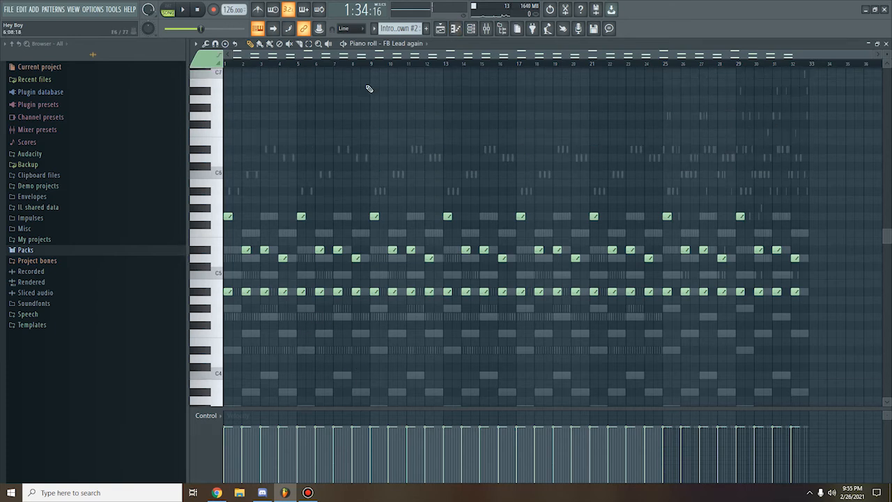
{"action": "scroll", "coordinate": [269, 123], "scroll_direction": "up", "scroll_amount": 5}
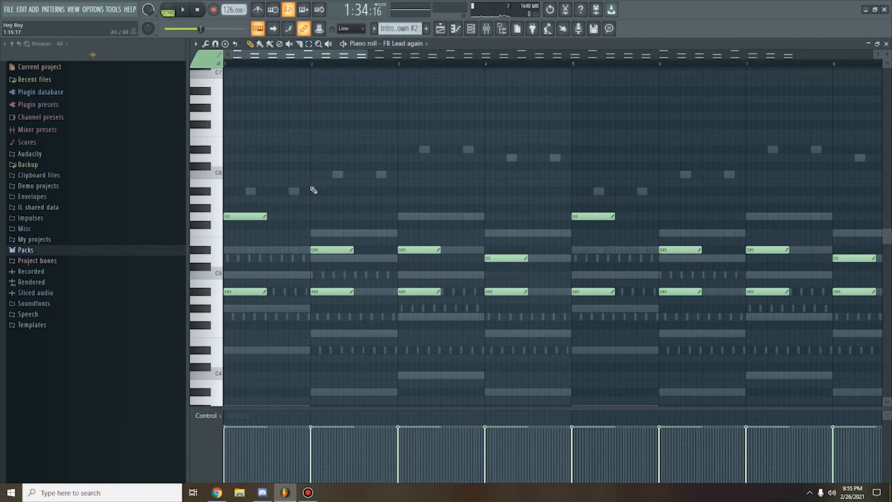
{"action": "key", "text": "space"}
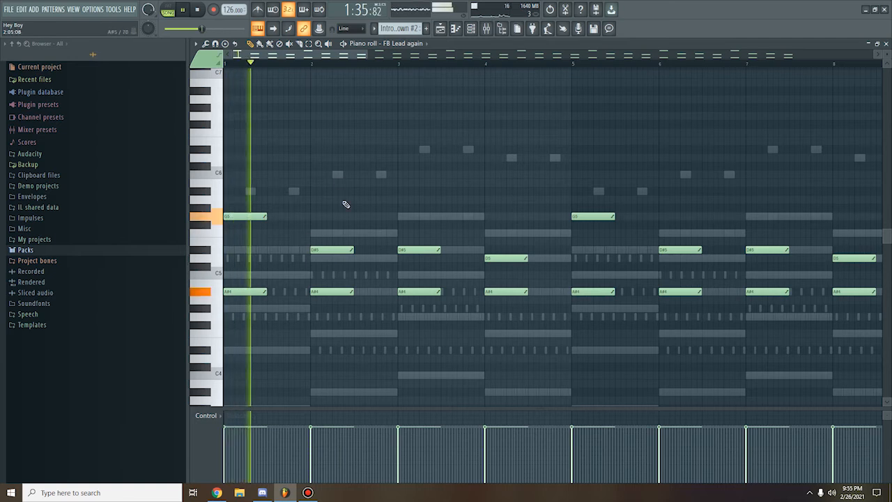
{"action": "key", "text": "space"}
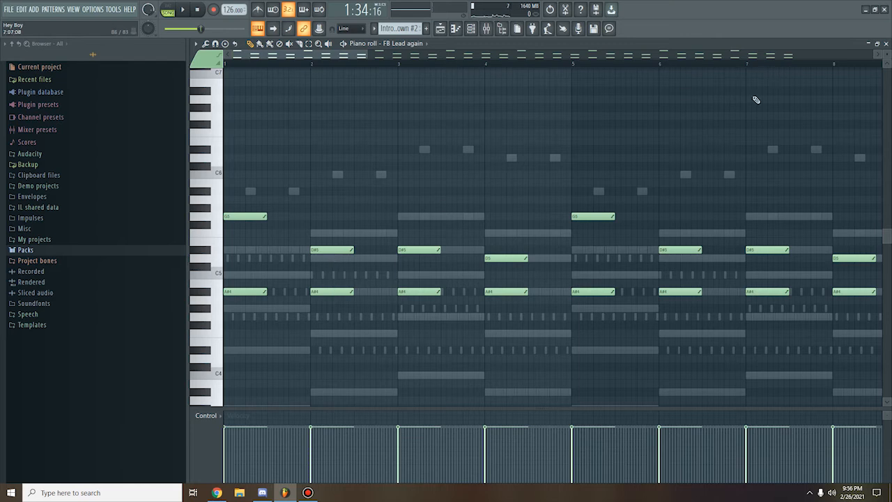
{"action": "left_click", "coordinate": [887, 44]}
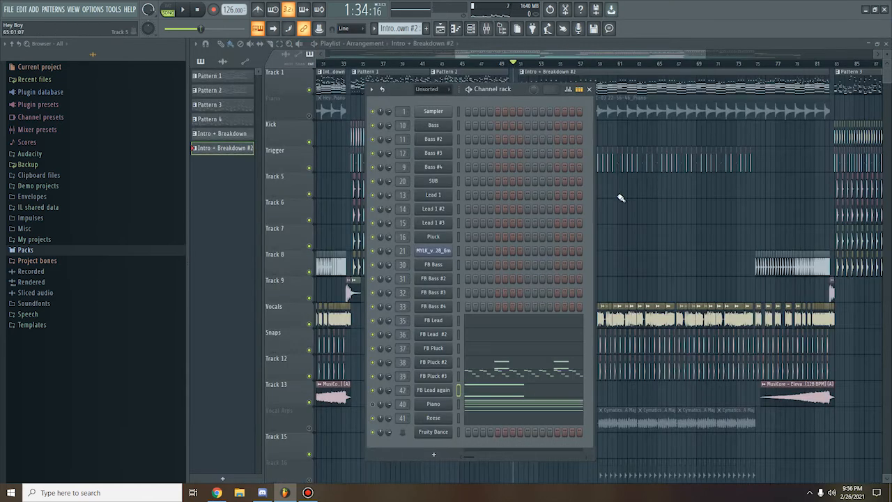
{"action": "key", "text": "F6"}
{"action": "scroll", "coordinate": [589, 202], "scroll_direction": "down", "scroll_amount": 2}
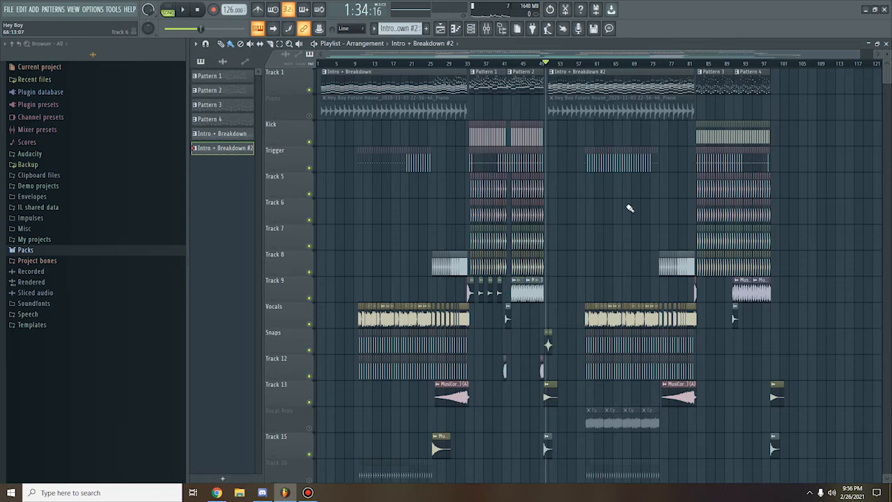
Step: Unmute the Vocal Arps track and inspect the Cymatics - Vocal Essentials Arp 7 - 110 BPM A Maj sample settings
{"action": "scroll", "coordinate": [630, 205], "scroll_direction": "down", "scroll_amount": 6}
{"action": "scroll", "coordinate": [610, 143], "scroll_direction": "up", "scroll_amount": 1}
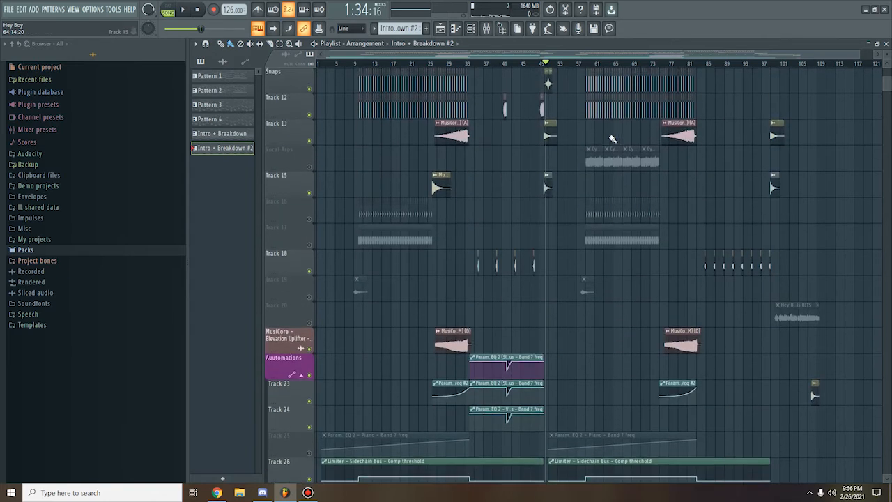
{"action": "left_click", "coordinate": [310, 168]}
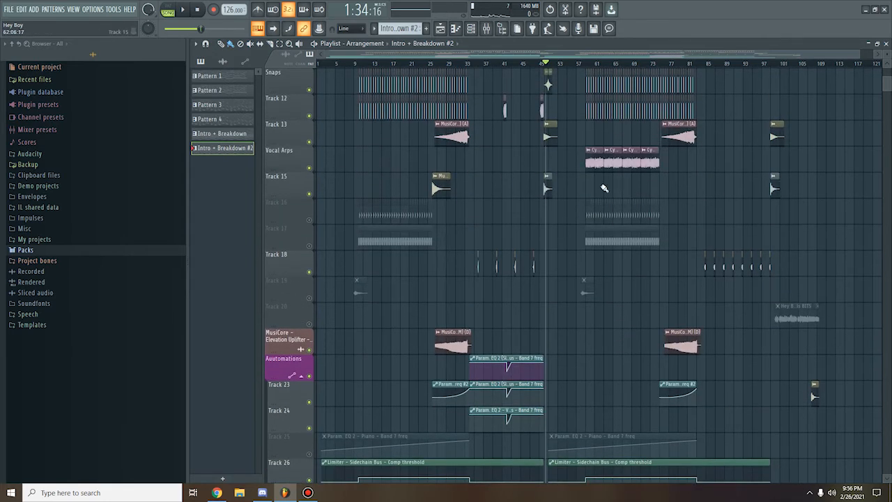
{"action": "scroll", "coordinate": [604, 188], "scroll_direction": "up", "scroll_amount": 5}
{"action": "double_click", "coordinate": [580, 187]}
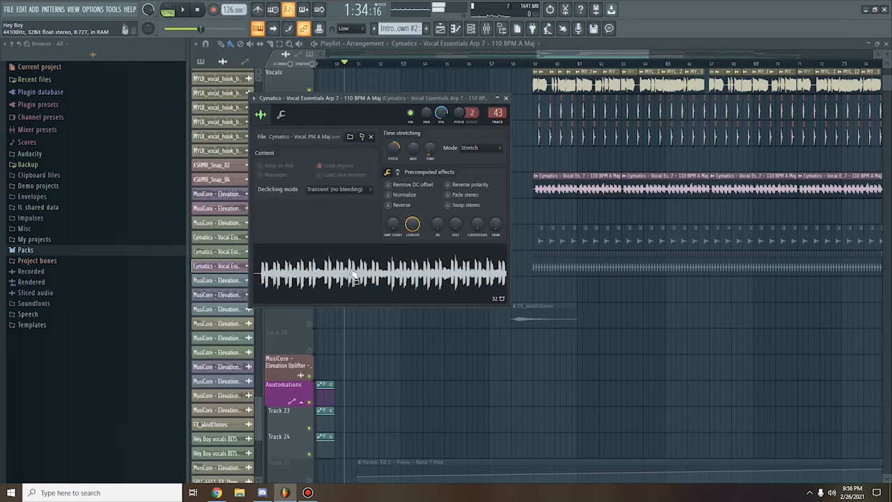
{"action": "left_click_drag", "start_coordinate": [389, 103], "coordinate": [394, 117]}
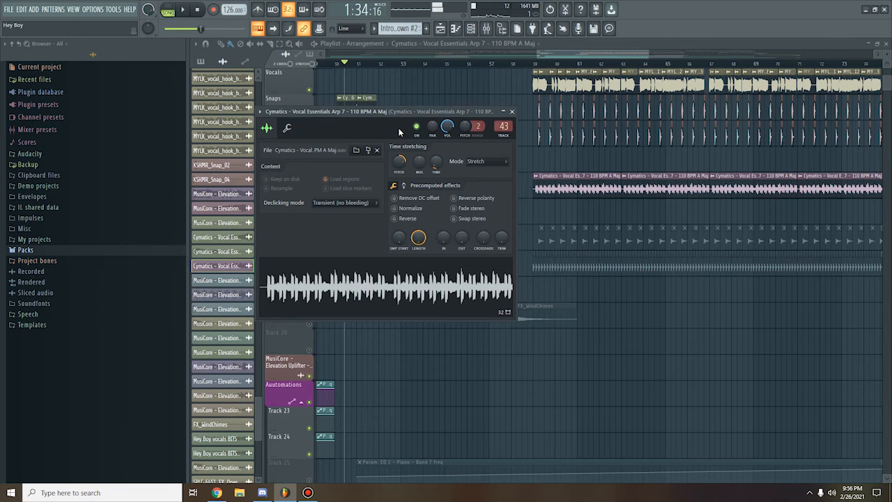
{"action": "left_click", "coordinate": [512, 112]}
Step: Briefly play the start of the second breakdown with the vocal arps track enabled
{"action": "scroll", "coordinate": [647, 211], "scroll_direction": "down", "scroll_amount": 5}
{"action": "key", "text": "space"}
{"action": "key", "text": "space"}
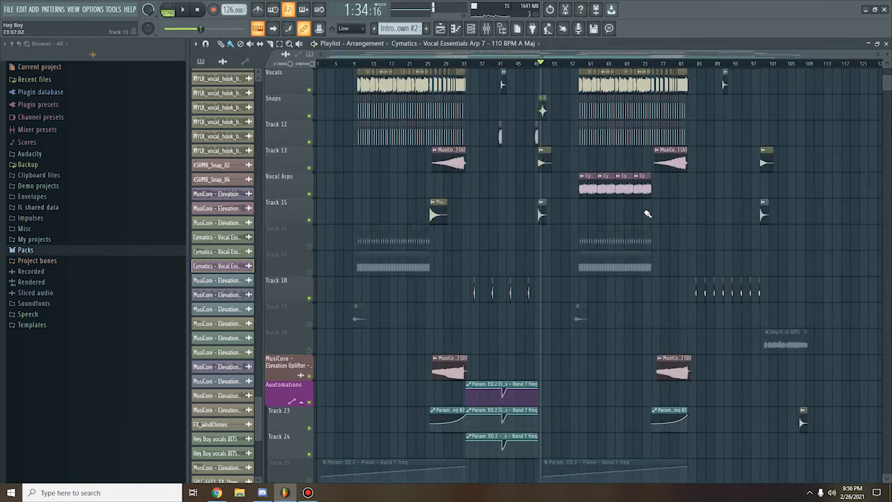
Step: Unmute all playlist tracks and review the full arrangement around the second breakdown
{"action": "right_click", "coordinate": [309, 168]}
{"action": "right_click", "coordinate": [309, 168]}
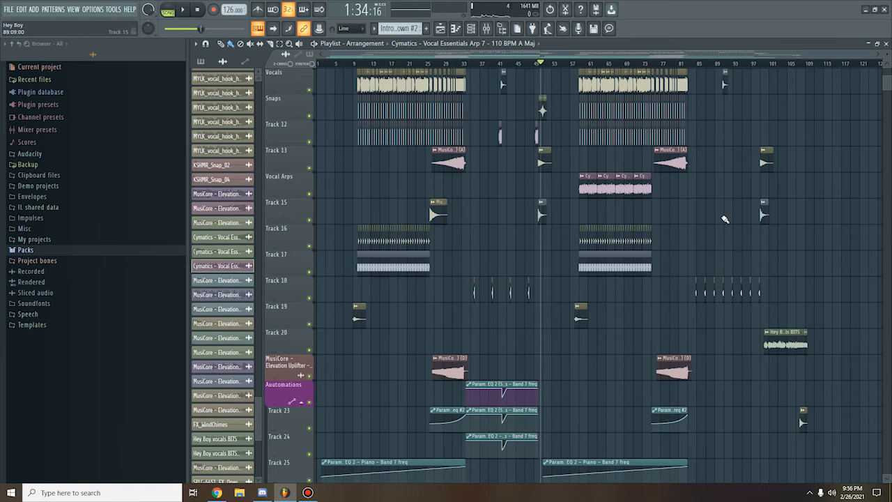
{"action": "scroll", "coordinate": [721, 213], "scroll_direction": "up", "scroll_amount": 5}
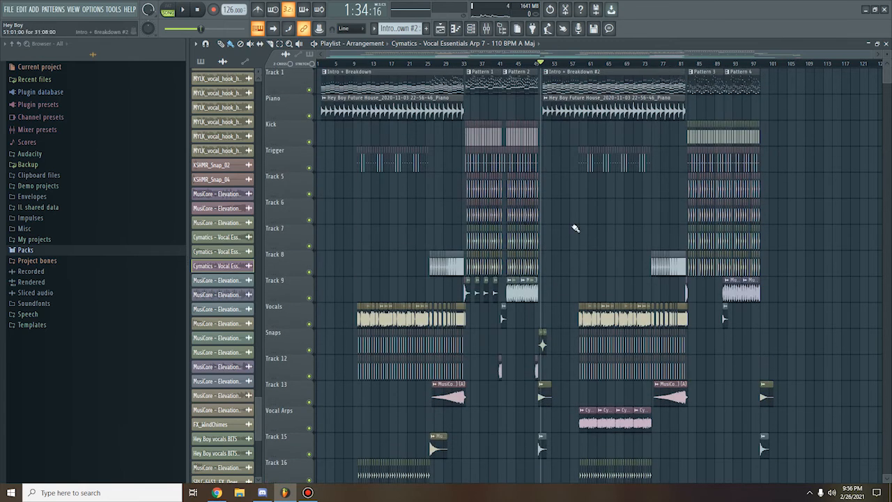
{"action": "scroll", "coordinate": [593, 348], "scroll_direction": "down", "scroll_amount": 2}
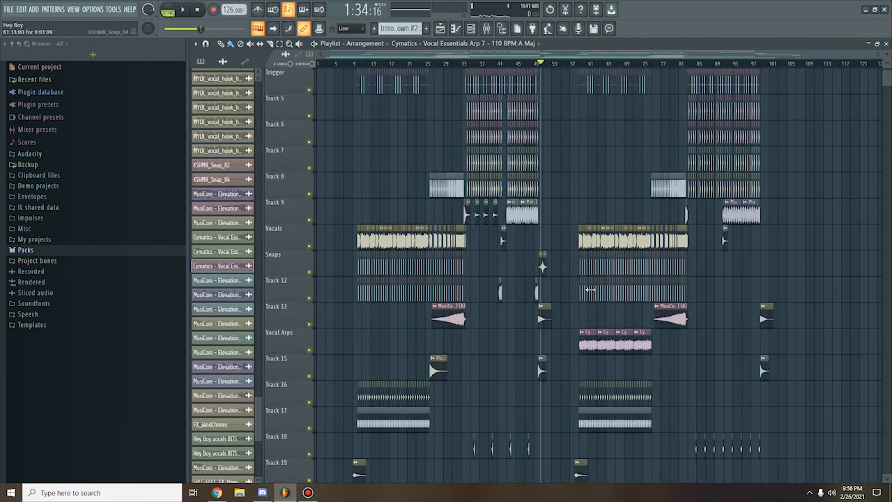
{"action": "scroll", "coordinate": [591, 288], "scroll_direction": "up", "scroll_amount": 3}
{"action": "scroll", "coordinate": [590, 134], "scroll_direction": "up", "scroll_amount": 2}
Step: Place the playhead at the start of the second drop at bar 83 and view Pattern 3's channels in the channel rack
{"action": "left_click_drag", "start_coordinate": [542, 55], "coordinate": [642, 58]}
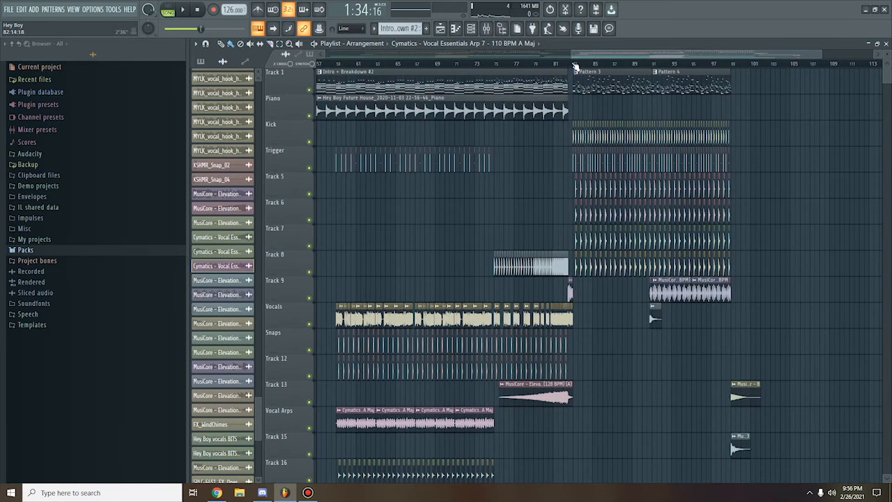
{"action": "left_click", "coordinate": [575, 64]}
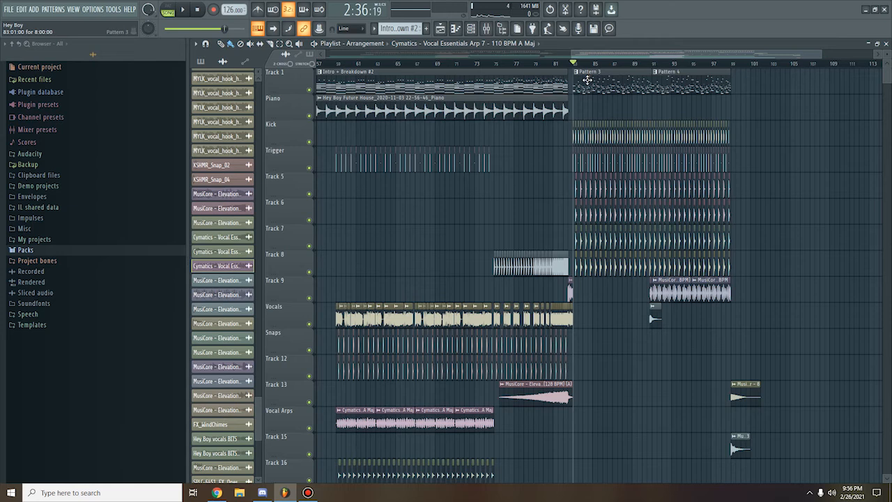
{"action": "double_click", "coordinate": [589, 84]}
{"action": "left_click", "coordinate": [472, 29]}
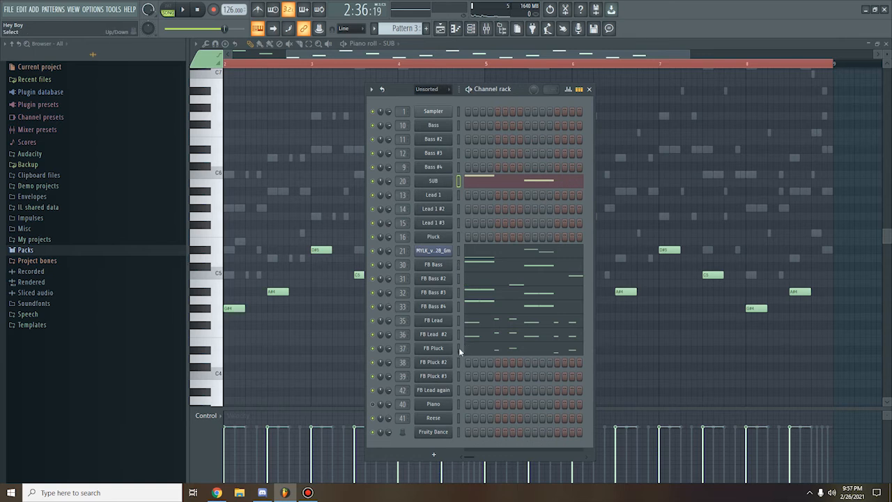
Step: Solo the FB Bass and FB Bass #2 channels of Pattern 3 in turn to audition them
{"action": "right_click", "coordinate": [374, 269]}
{"action": "left_click", "coordinate": [387, 267]}
{"action": "left_click_drag", "start_coordinate": [405, 93], "coordinate": [407, 72]}
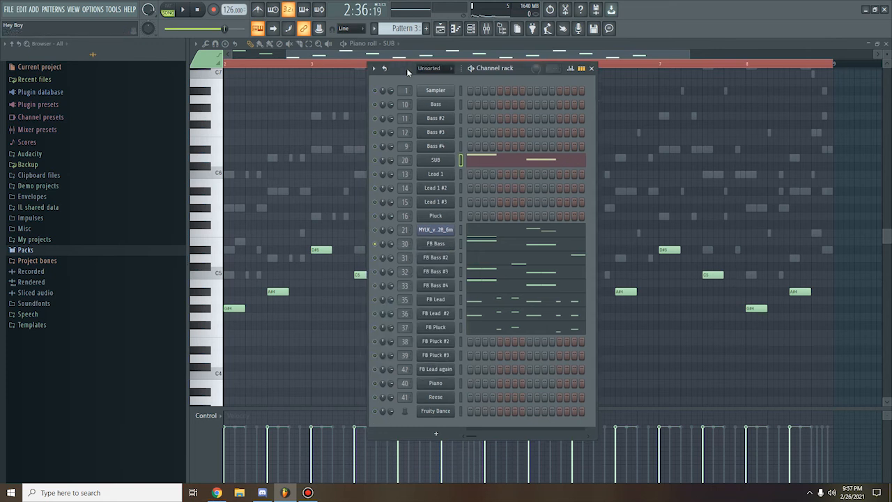
{"action": "right_click", "coordinate": [383, 258]}
{"action": "left_click", "coordinate": [388, 261]}
{"action": "key", "text": "space"}
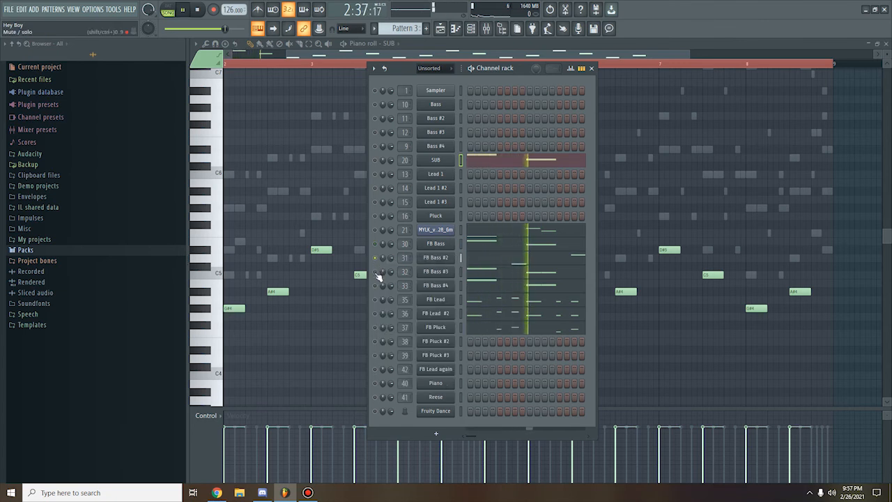
Step: Solo the FB Bass #3 and FB Bass #4 channels in turn and play each one
{"action": "right_click", "coordinate": [378, 272]}
{"action": "left_click", "coordinate": [384, 276]}
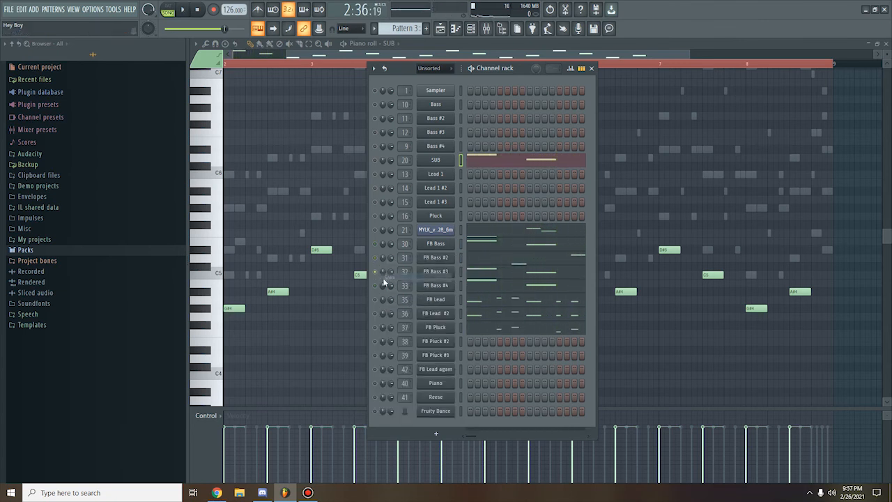
{"action": "key", "text": "space"}
{"action": "right_click", "coordinate": [377, 285]}
{"action": "left_click", "coordinate": [379, 290]}
{"action": "key", "text": "space"}
{"action": "key", "text": "space"}
Step: Solo and play the FB Lead channel, followed by the FB Lead #2 channel
{"action": "right_click", "coordinate": [374, 300]}
{"action": "left_click", "coordinate": [382, 305]}
{"action": "key", "text": "space"}
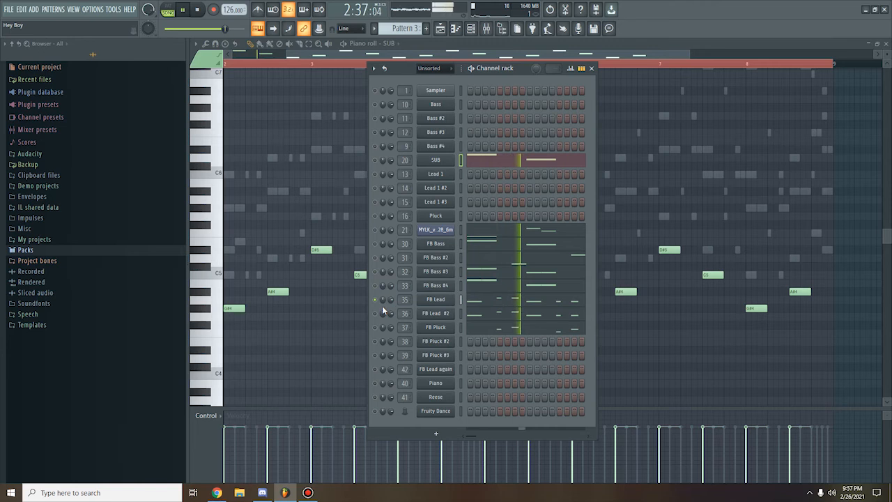
{"action": "key", "text": "space"}
{"action": "right_click", "coordinate": [374, 313]}
{"action": "left_click", "coordinate": [381, 319]}
{"action": "key", "text": "space"}
{"action": "key", "text": "space"}
Step: Solo and play the FB Pluck channel, and close the channel rack
{"action": "right_click", "coordinate": [375, 327]}
{"action": "left_click", "coordinate": [382, 332]}
{"action": "key", "text": "space"}
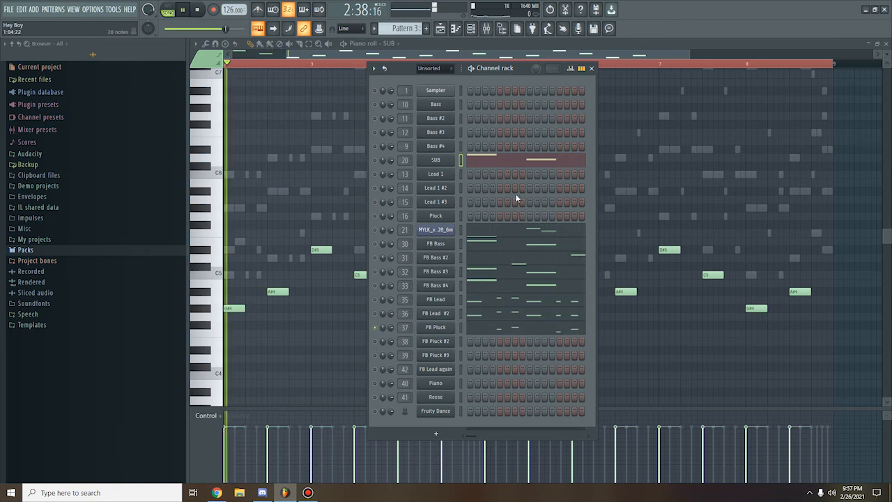
{"action": "key", "text": "space"}
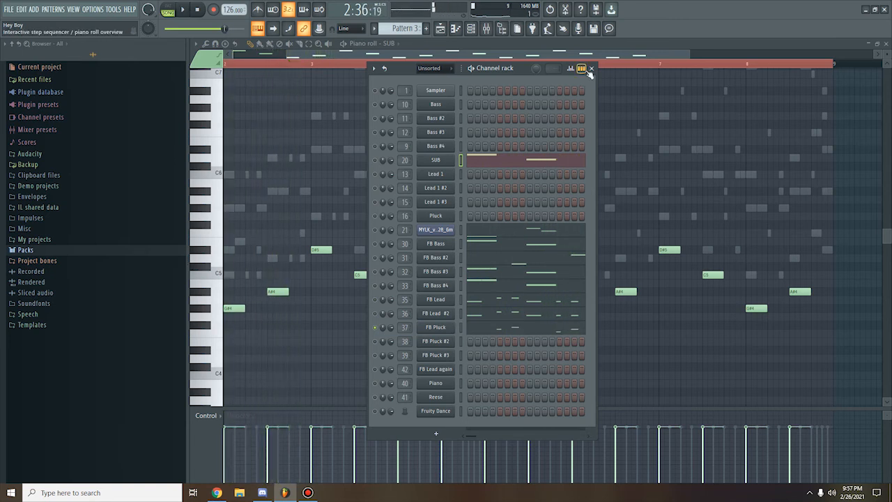
{"action": "left_click", "coordinate": [593, 70]}
Step: Review the mixer effects on the FB Lead, FB Pluck, FB Intro Lead and ARPEGIO tracks
{"action": "left_click", "coordinate": [485, 28]}
{"action": "left_click", "coordinate": [516, 157]}
{"action": "left_click", "coordinate": [519, 159]}
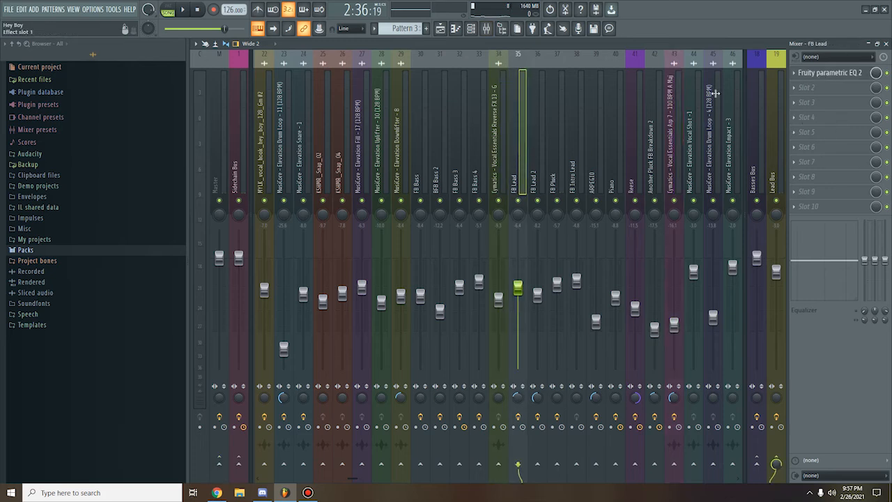
{"action": "left_click", "coordinate": [559, 164]}
{"action": "left_click", "coordinate": [570, 163]}
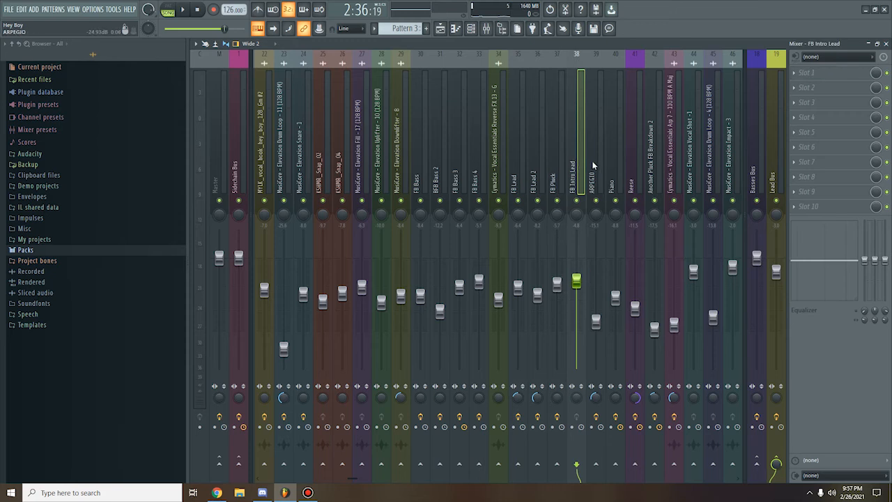
{"action": "left_click", "coordinate": [593, 165]}
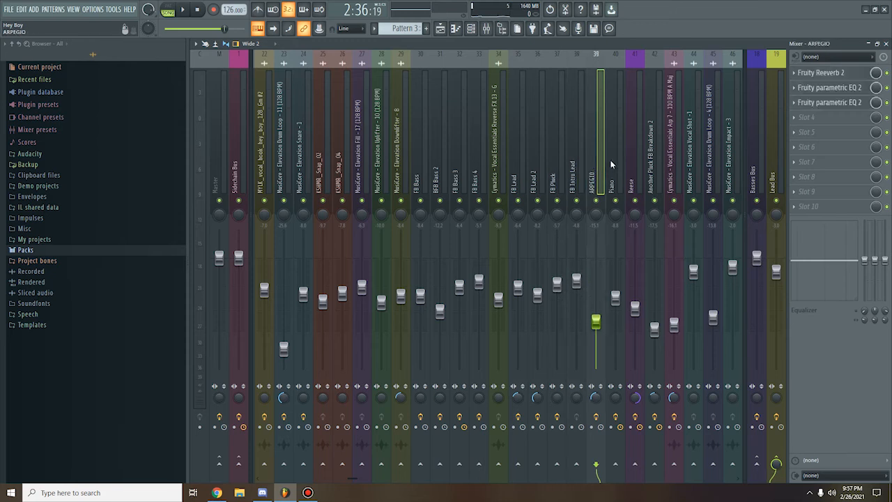
Step: Review the mixer effects on FB Bass, BFB Bass 2, FB Bass 3, Reese and SUB, and return to the playlist
{"action": "left_click_drag", "start_coordinate": [651, 167], "coordinate": [499, 162]}
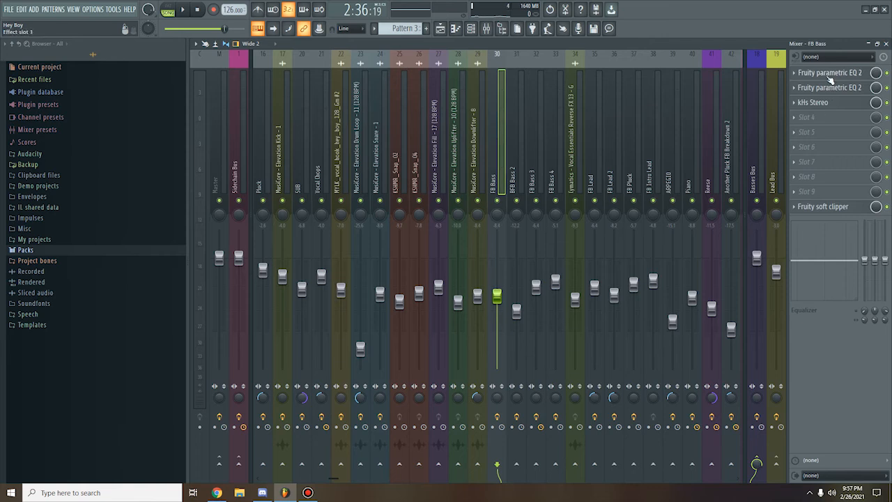
{"action": "left_click", "coordinate": [514, 178]}
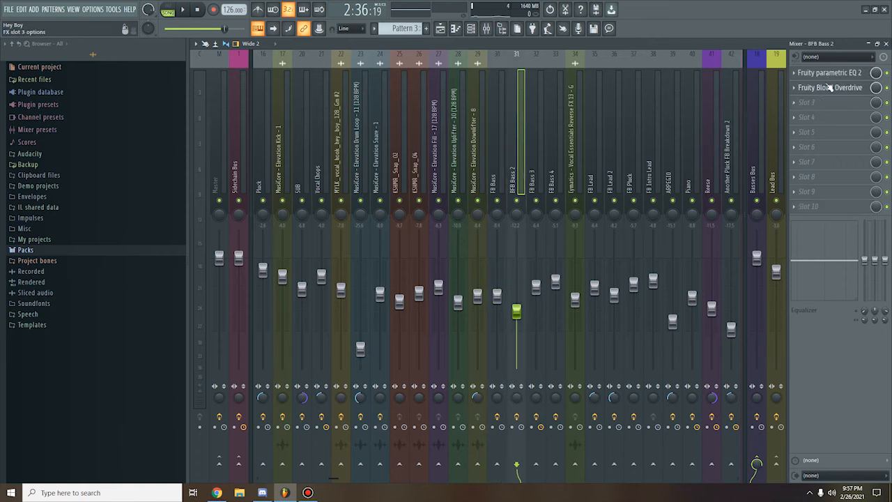
{"action": "left_click", "coordinate": [534, 168]}
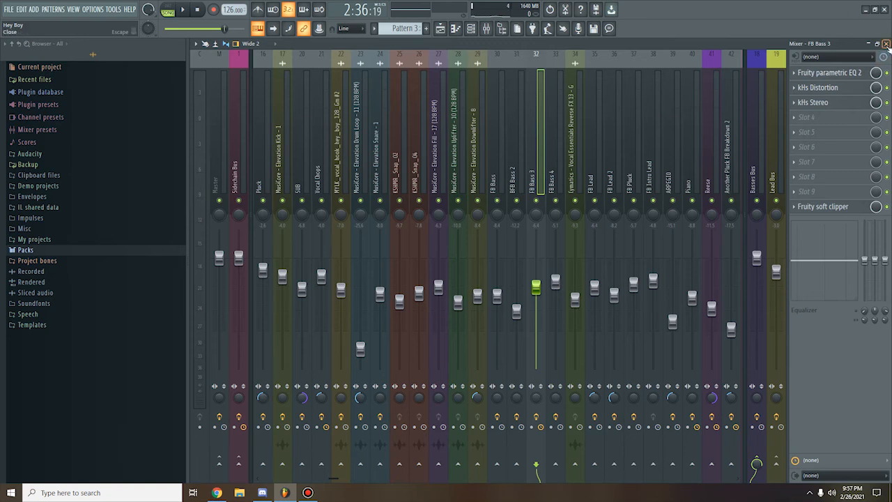
{"action": "left_click", "coordinate": [704, 328]}
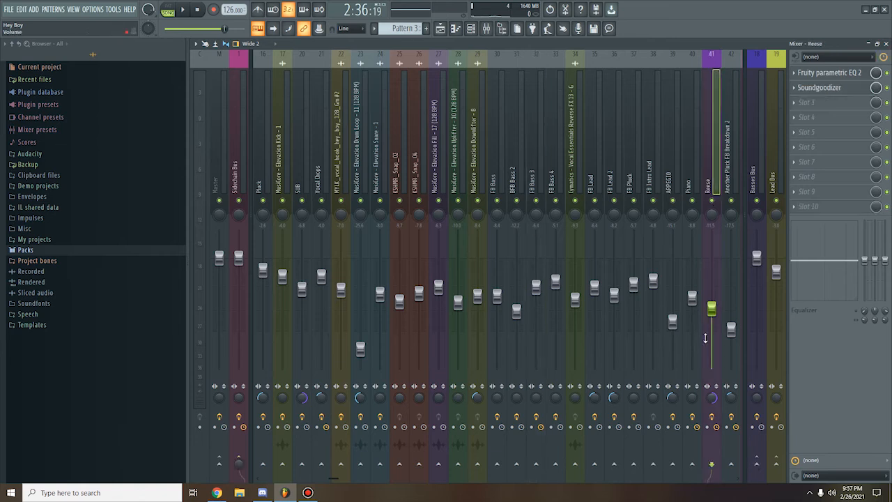
{"action": "left_click", "coordinate": [309, 180]}
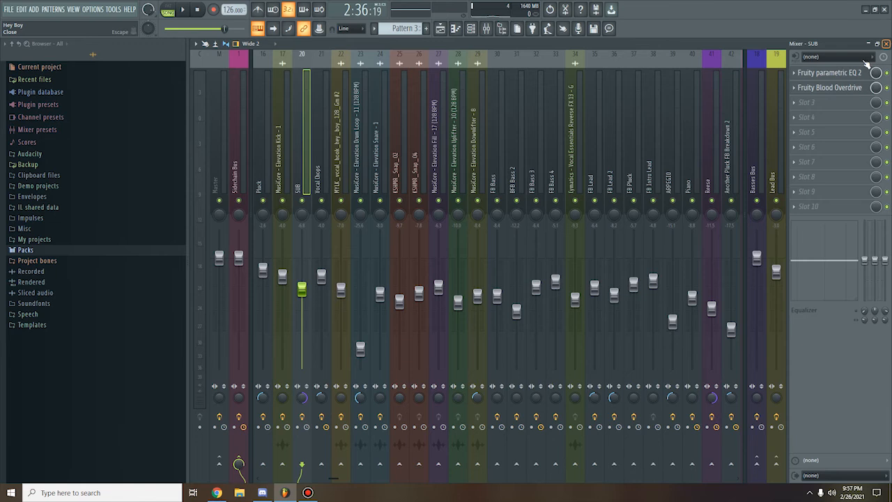
{"action": "left_click", "coordinate": [886, 44]}
{"action": "left_click", "coordinate": [886, 43]}
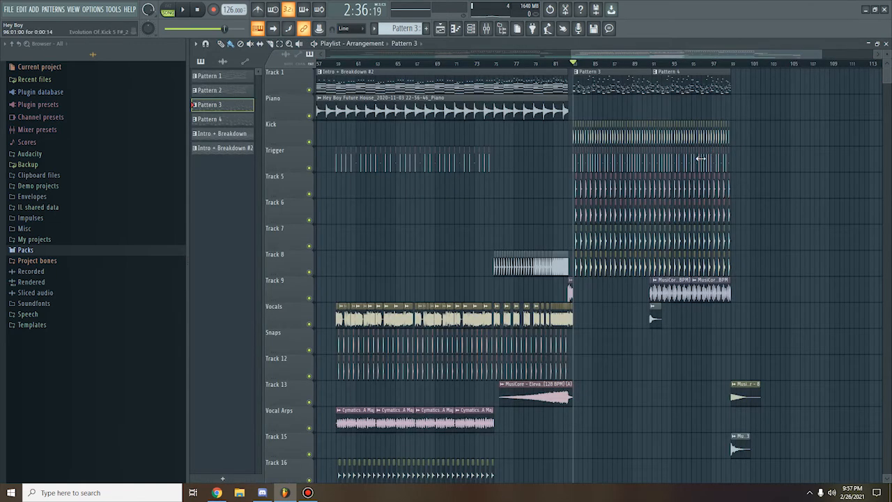
Step: Compare the kick clips at the start of both drops and inspect the MusiCore - Elevation Kick - 1 sample in the Track 8 build-up
{"action": "scroll", "coordinate": [589, 72], "scroll_direction": "up", "scroll_amount": 2}
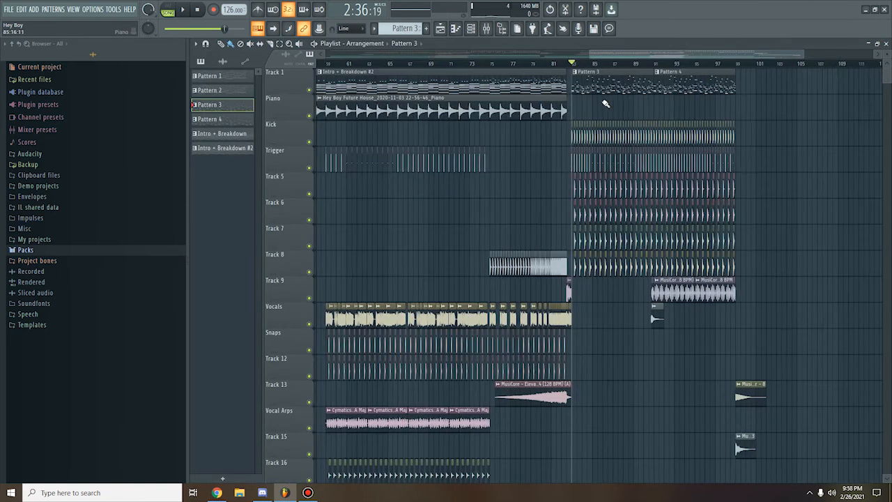
{"action": "left_click_drag", "start_coordinate": [667, 55], "coordinate": [685, 53]}
{"action": "scroll", "coordinate": [488, 129], "scroll_direction": "up", "scroll_amount": 3}
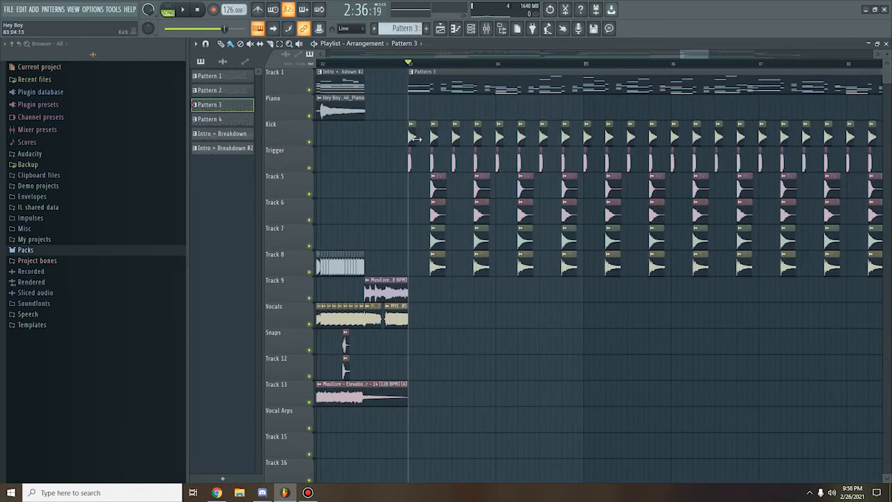
{"action": "scroll", "coordinate": [418, 143], "scroll_direction": "down", "scroll_amount": 5}
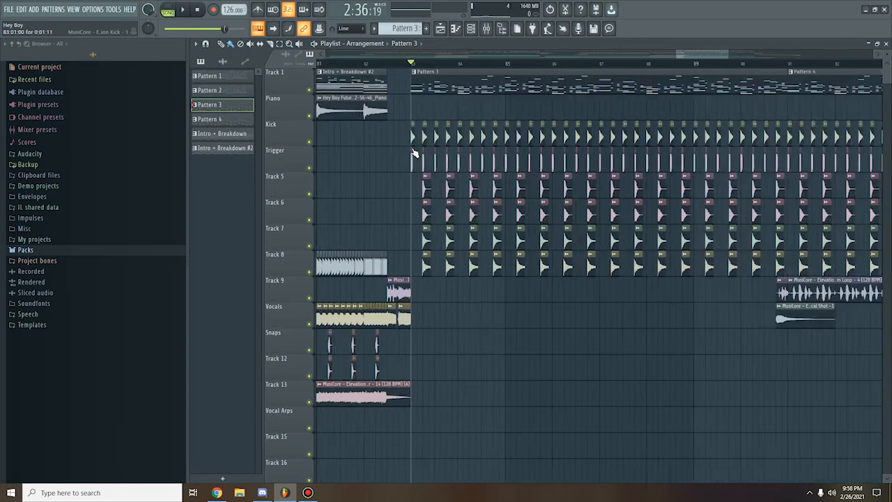
{"action": "scroll", "coordinate": [482, 143], "scroll_direction": "up", "scroll_amount": 4}
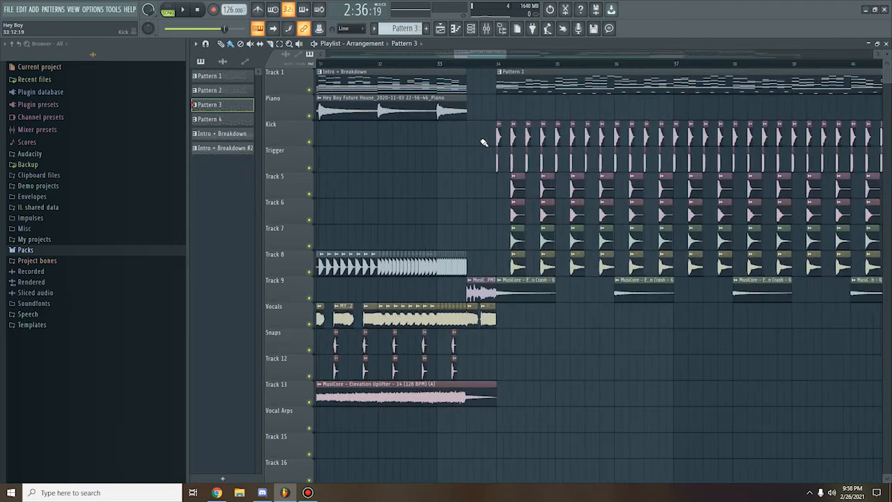
{"action": "scroll", "coordinate": [484, 144], "scroll_direction": "down", "scroll_amount": 5}
{"action": "scroll", "coordinate": [739, 129], "scroll_direction": "up", "scroll_amount": 2}
{"action": "scroll", "coordinate": [522, 143], "scroll_direction": "up", "scroll_amount": 3}
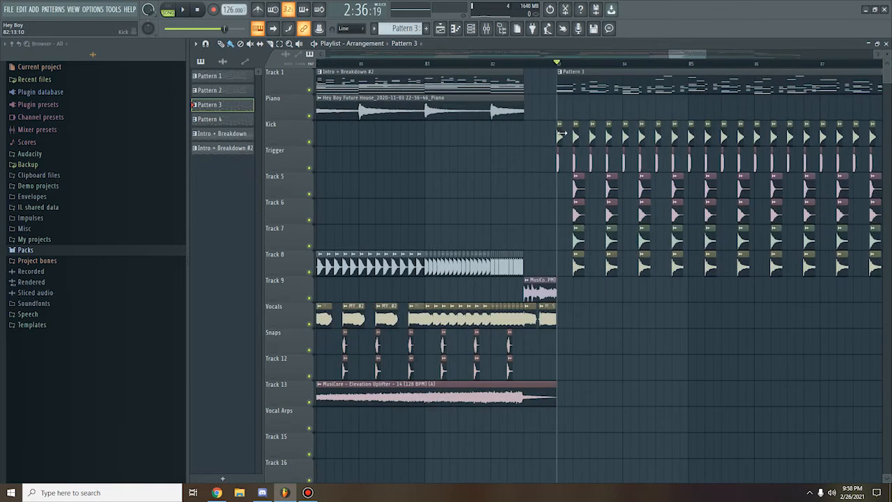
{"action": "double_click", "coordinate": [446, 259]}
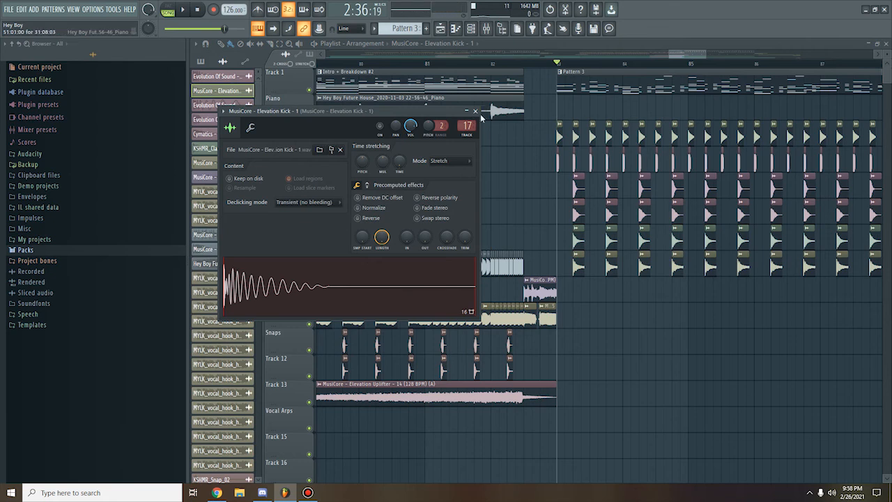
{"action": "left_click", "coordinate": [475, 111]}
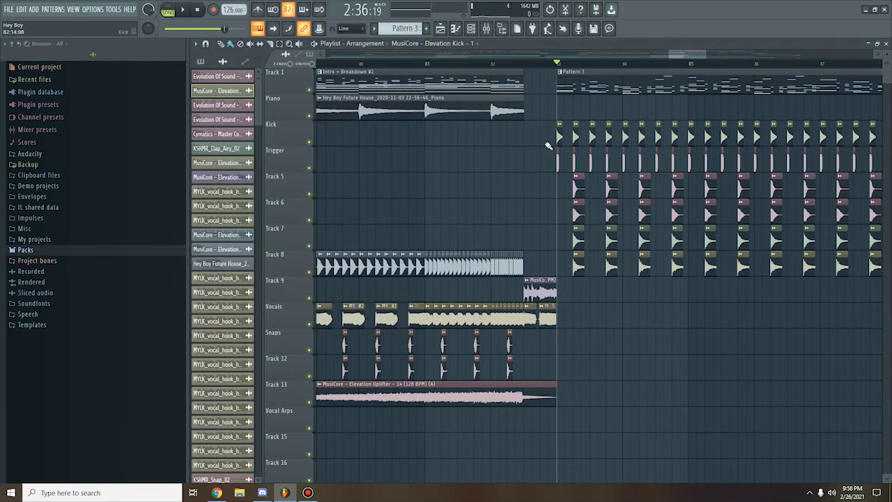
Step: Inspect the MusiCore - Elevation Drum Loop - 4 (128 BPM) sample on Track 9 in the second drop
{"action": "scroll", "coordinate": [494, 170], "scroll_direction": "down", "scroll_amount": 3}
{"action": "scroll", "coordinate": [558, 255], "scroll_direction": "up", "scroll_amount": 3}
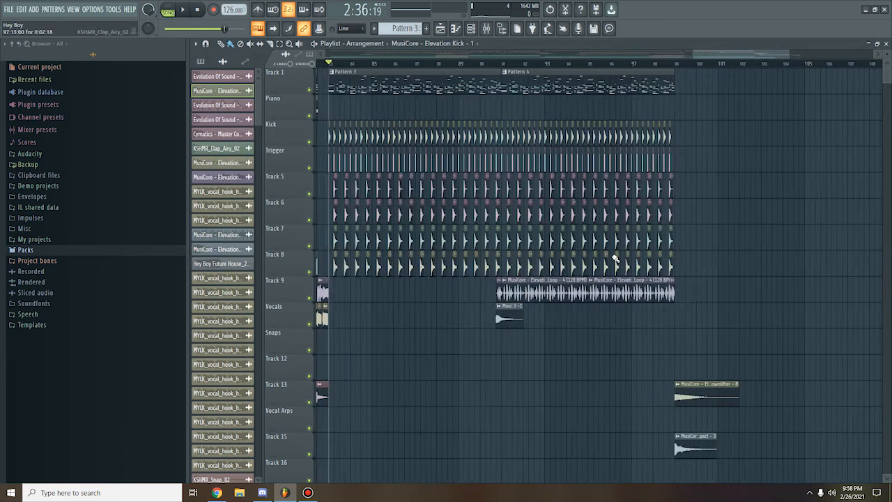
{"action": "left_click", "coordinate": [502, 297]}
{"action": "double_click", "coordinate": [502, 297]}
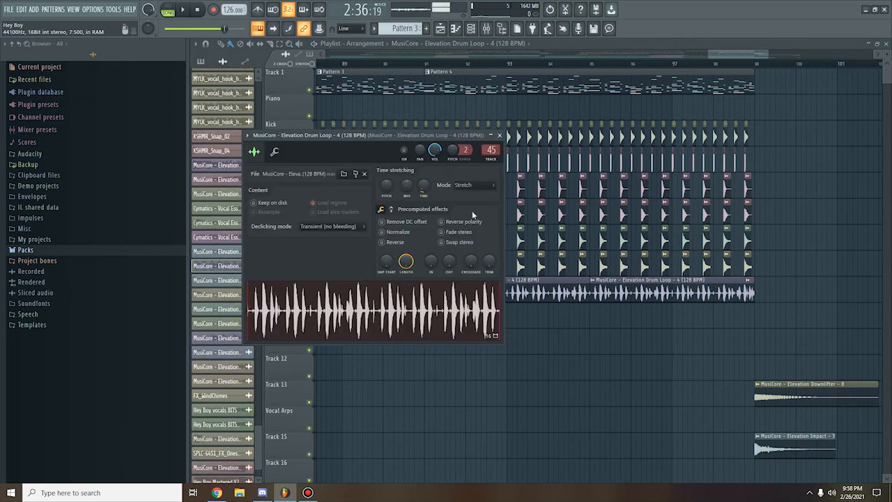
Step: Inspect the Hey Boy vocals BITS sample on Track 20 in the outro after the second drop
{"action": "left_click", "coordinate": [499, 134]}
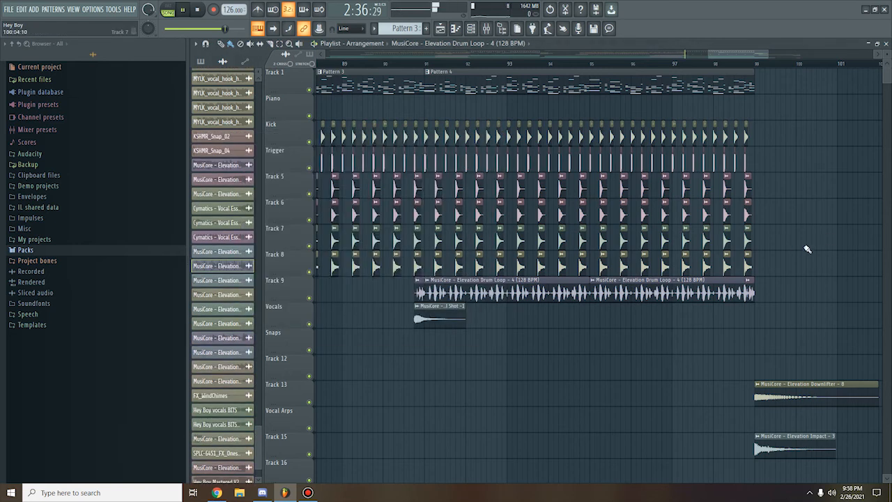
{"action": "scroll", "coordinate": [827, 239], "scroll_direction": "down", "scroll_amount": 2}
{"action": "key", "text": "space"}
{"action": "key", "text": "space"}
{"action": "scroll", "coordinate": [807, 252], "scroll_direction": "down", "scroll_amount": 3}
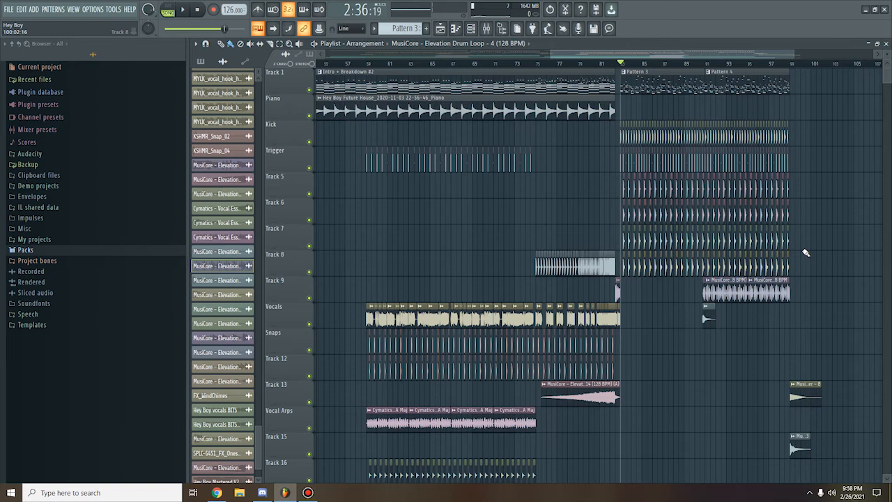
{"action": "scroll", "coordinate": [807, 251], "scroll_direction": "down", "scroll_amount": 5}
{"action": "scroll", "coordinate": [816, 248], "scroll_direction": "down", "scroll_amount": 3}
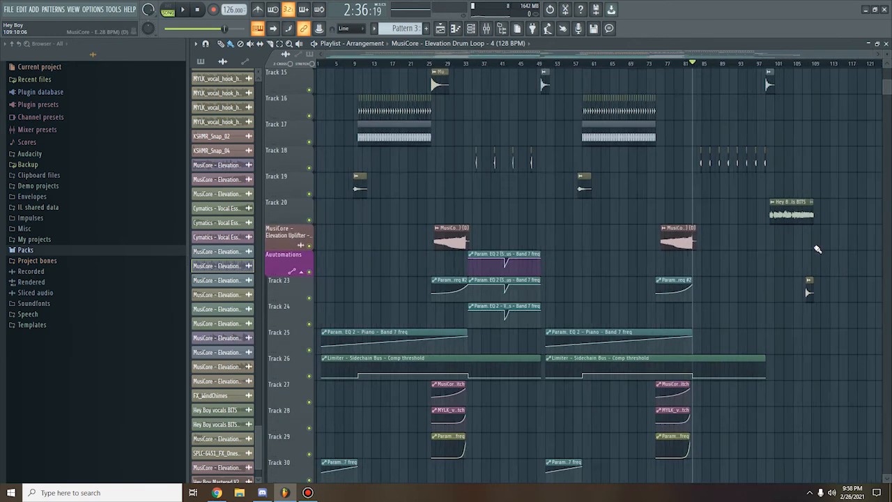
{"action": "scroll", "coordinate": [816, 247], "scroll_direction": "up", "scroll_amount": 6}
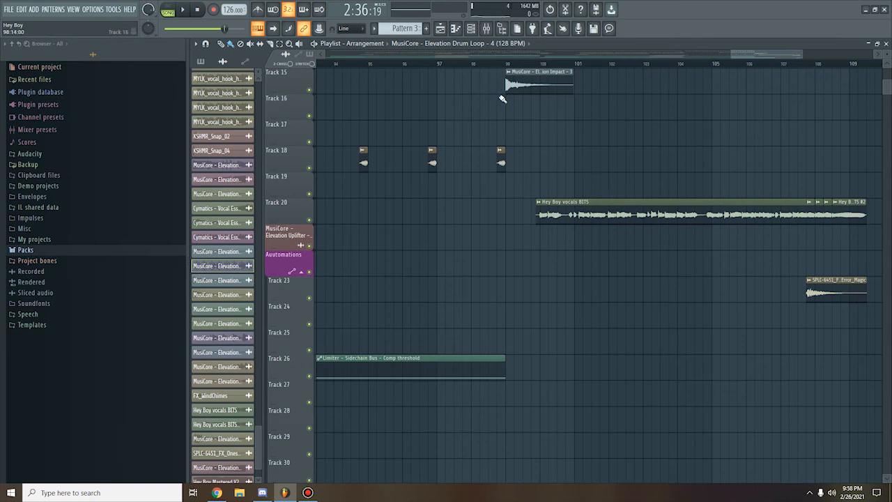
{"action": "double_click", "coordinate": [600, 209]}
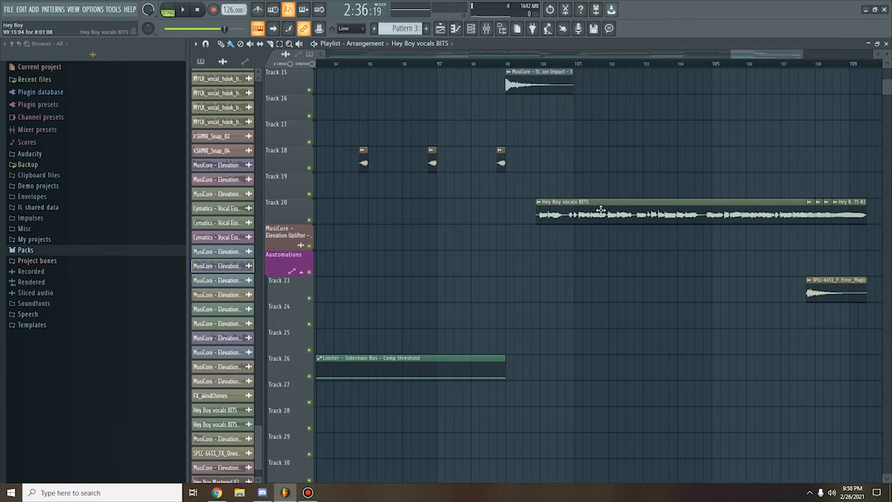
{"action": "left_click_drag", "start_coordinate": [431, 154], "coordinate": [502, 138]}
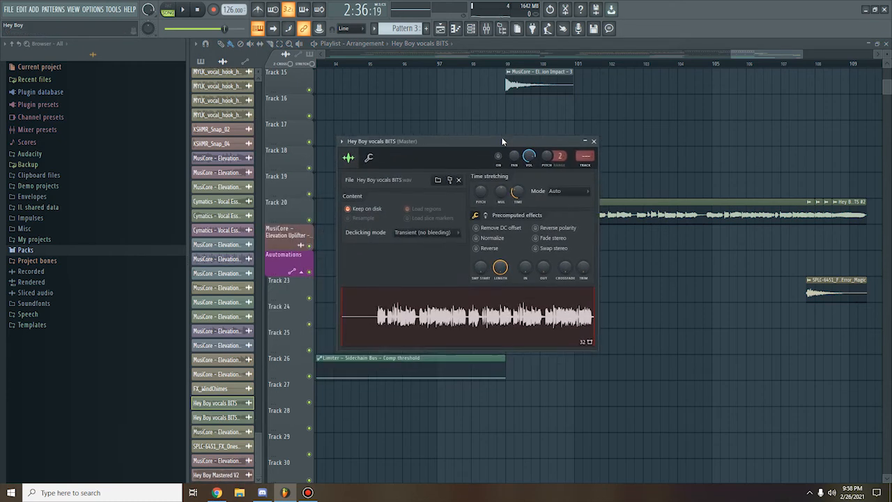
{"action": "left_click", "coordinate": [593, 141]}
Step: Unmute the channels in the Channel rack and audition the outro vocal from about bar 101
{"action": "left_click", "coordinate": [578, 64]}
{"action": "key", "text": "space"}
{"action": "key", "text": "space"}
{"action": "left_click", "coordinate": [474, 31]}
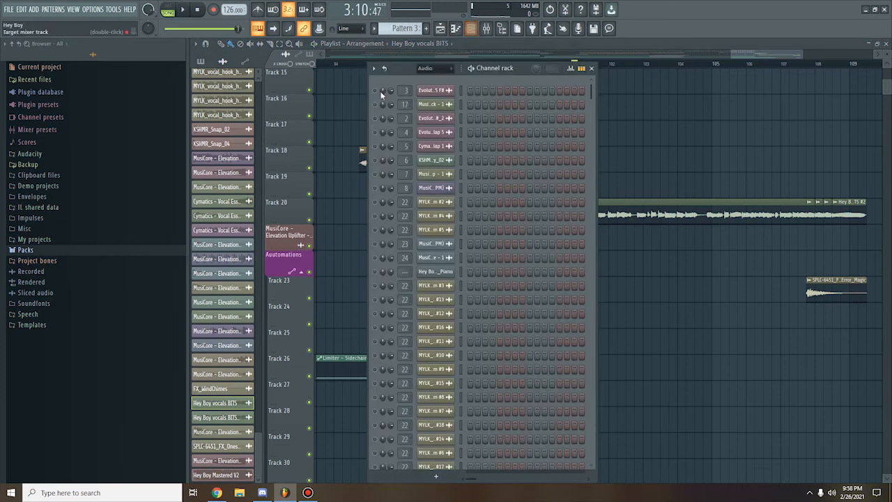
{"action": "right_click", "coordinate": [376, 92]}
{"action": "left_click", "coordinate": [388, 96]}
{"action": "right_click", "coordinate": [375, 91]}
{"action": "left_click", "coordinate": [387, 95]}
{"action": "left_click", "coordinate": [591, 68]}
{"action": "key", "text": "space"}
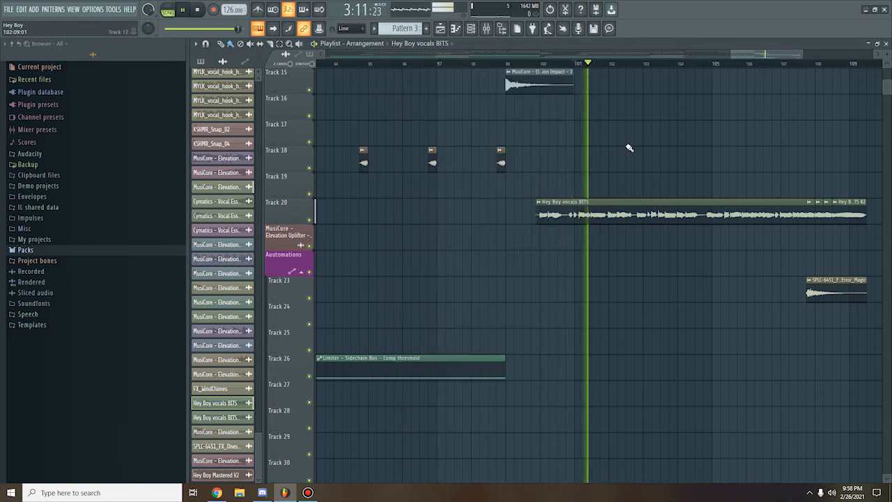
{"action": "key", "text": "space"}
Step: Play the outro ending from bar 108 and examine the Hey Boy vocals BITS #2 channel pitch automation on Track 33
{"action": "left_click", "coordinate": [814, 63]}
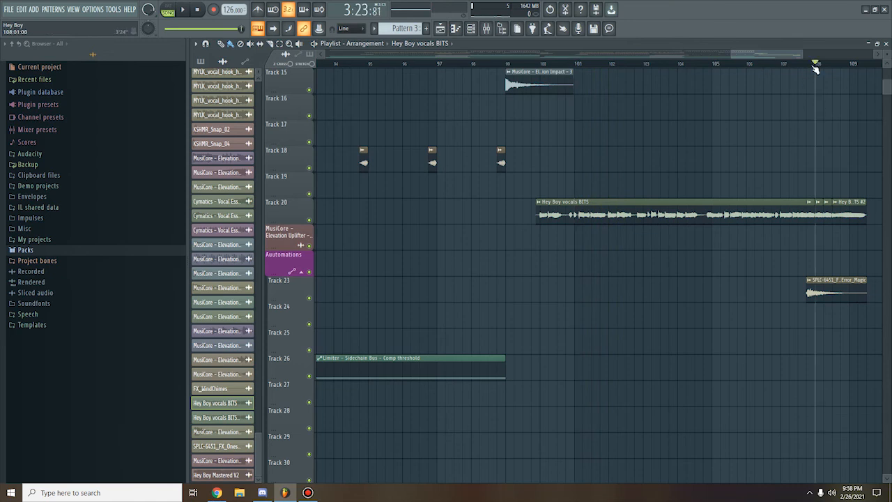
{"action": "key", "text": "space"}
{"action": "scroll", "coordinate": [605, 327], "scroll_direction": "down", "scroll_amount": 5}
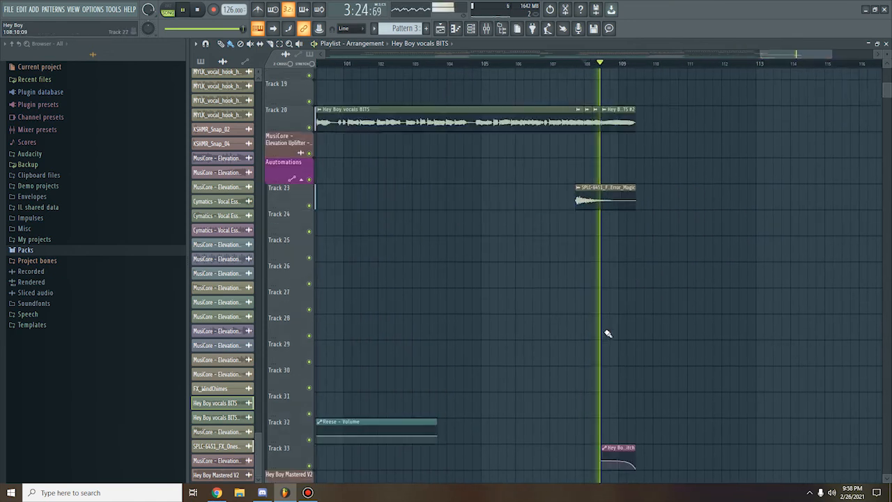
{"action": "scroll", "coordinate": [623, 300], "scroll_direction": "up", "scroll_amount": 8, "text": "ctrl"}
{"action": "key", "text": "space"}
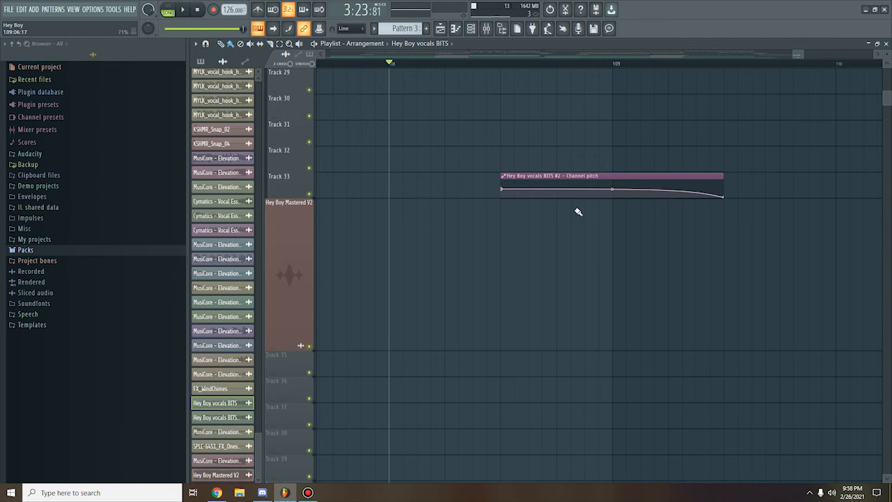
{"action": "scroll", "coordinate": [578, 300], "scroll_direction": "down", "scroll_amount": 2, "text": "ctrl"}
{"action": "scroll", "coordinate": [578, 300], "scroll_direction": "up", "scroll_amount": 5}
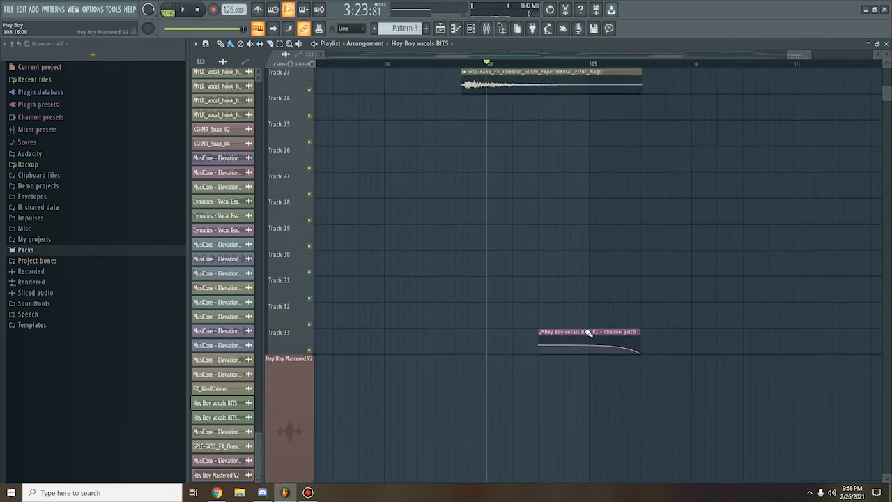
{"action": "scroll", "coordinate": [490, 349], "scroll_direction": "up", "scroll_amount": 2, "text": "ctrl"}
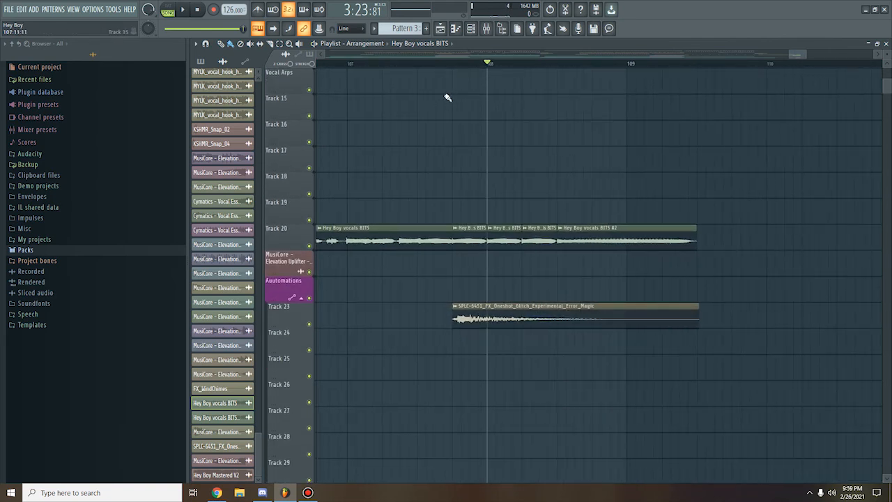
Step: Inspect the SPLC-6451_FX_Oneshot_Glitch_Experimental_Error_Magic sample on Track 23 and audition the ending from the start of that clip
{"action": "left_click", "coordinate": [455, 66]}
{"action": "double_click", "coordinate": [483, 319]}
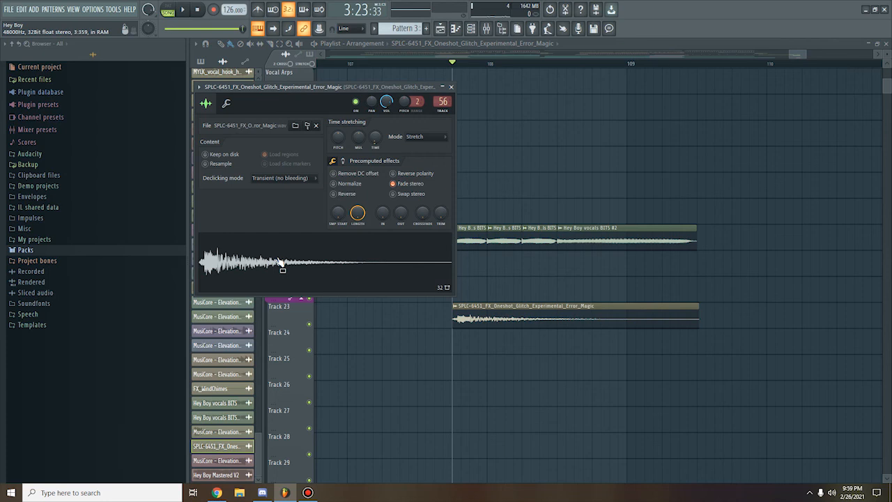
{"action": "left_click_drag", "start_coordinate": [264, 86], "coordinate": [418, 112]}
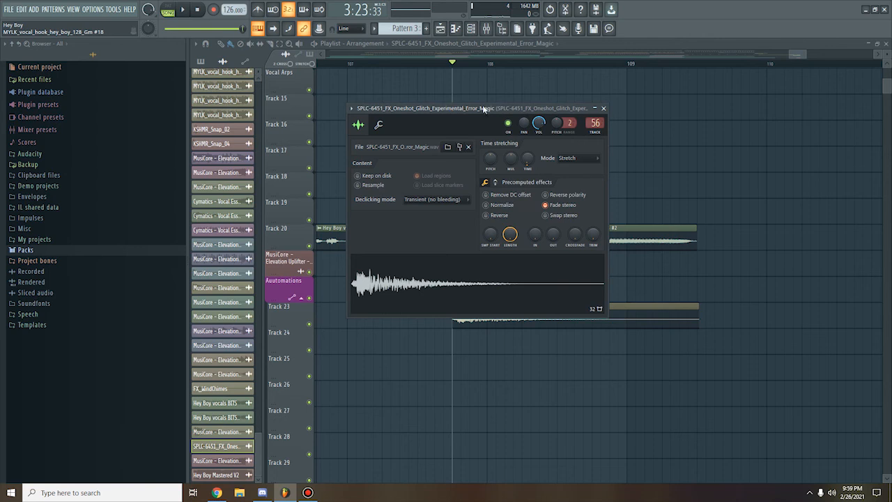
{"action": "left_click_drag", "start_coordinate": [480, 103], "coordinate": [477, 92]}
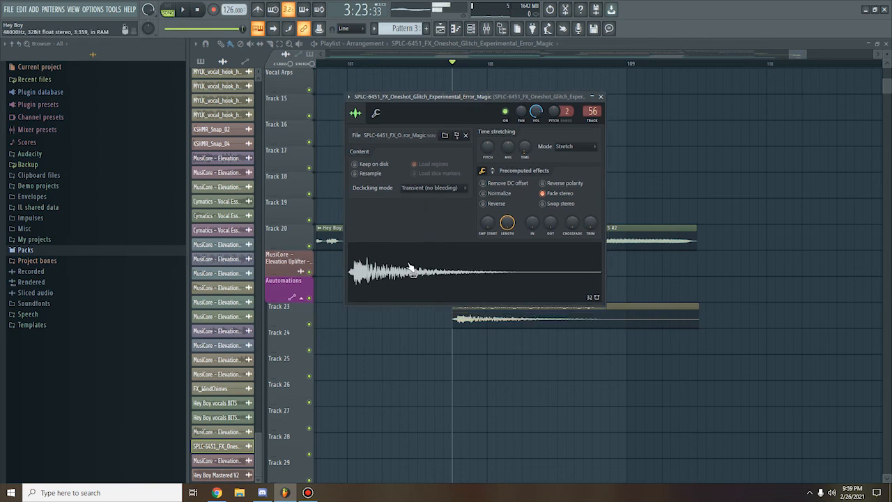
{"action": "left_click", "coordinate": [600, 97]}
{"action": "key", "text": "space"}
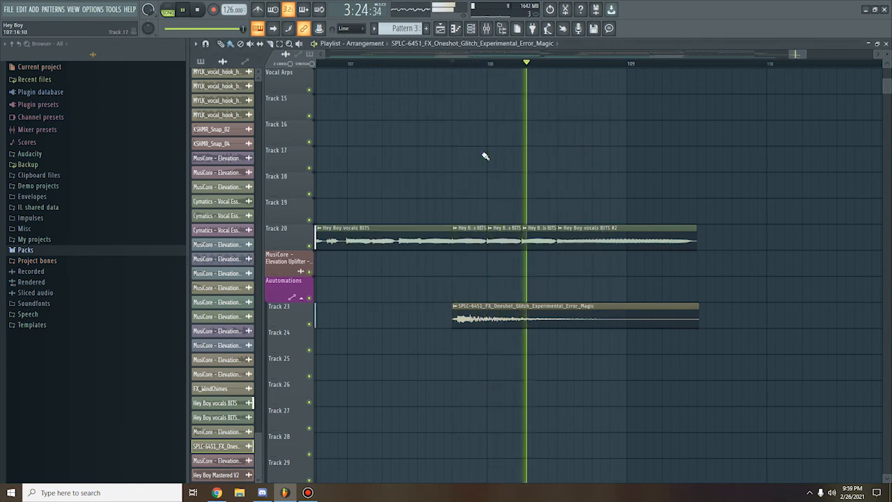
{"action": "key", "text": "space"}
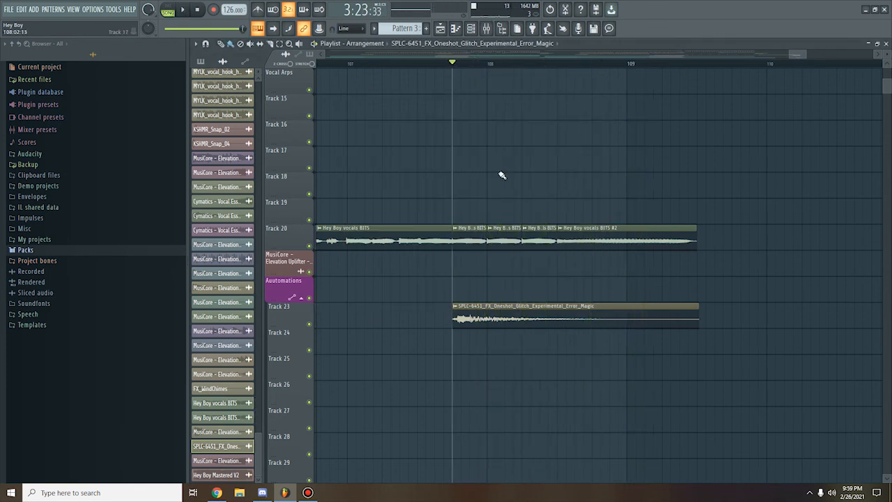
Step: Open the Hey Boy mastering project without saving the changes to Hey Boy Final Version.zip
{"action": "scroll", "coordinate": [498, 175], "scroll_direction": "down", "scroll_amount": 8}
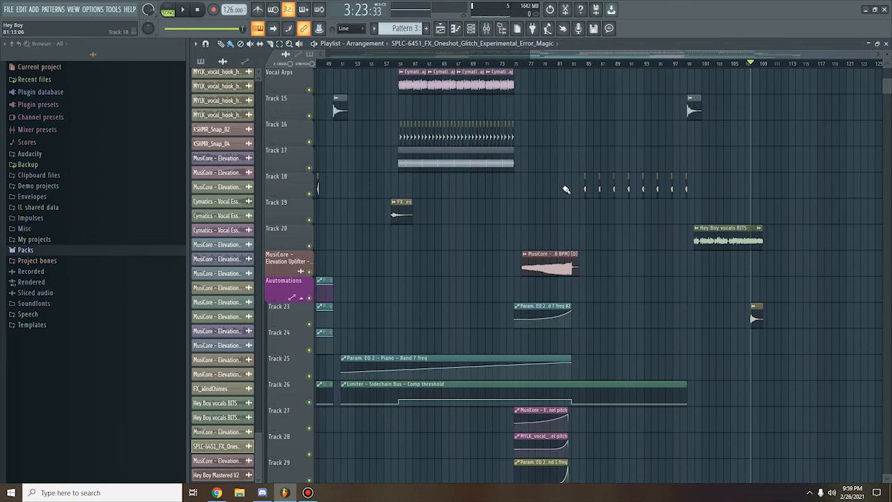
{"action": "scroll", "coordinate": [576, 185], "scroll_direction": "down", "scroll_amount": 3}
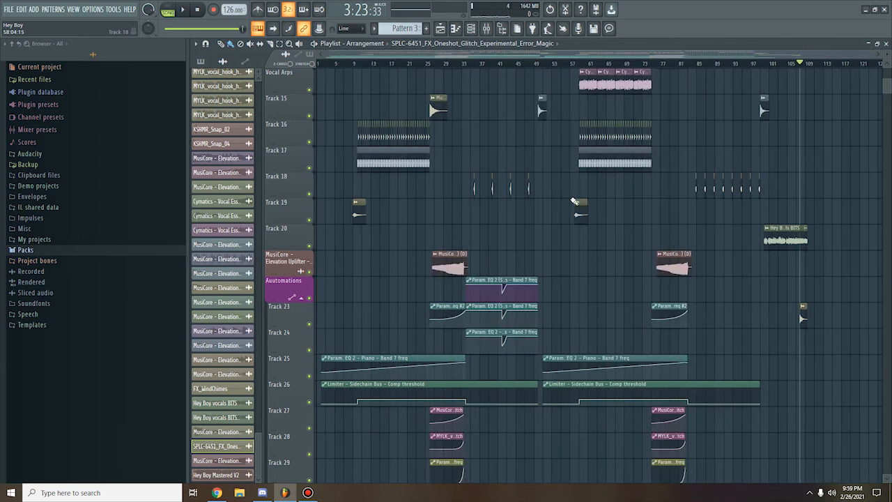
{"action": "scroll", "coordinate": [530, 209], "scroll_direction": "up", "scroll_amount": 5}
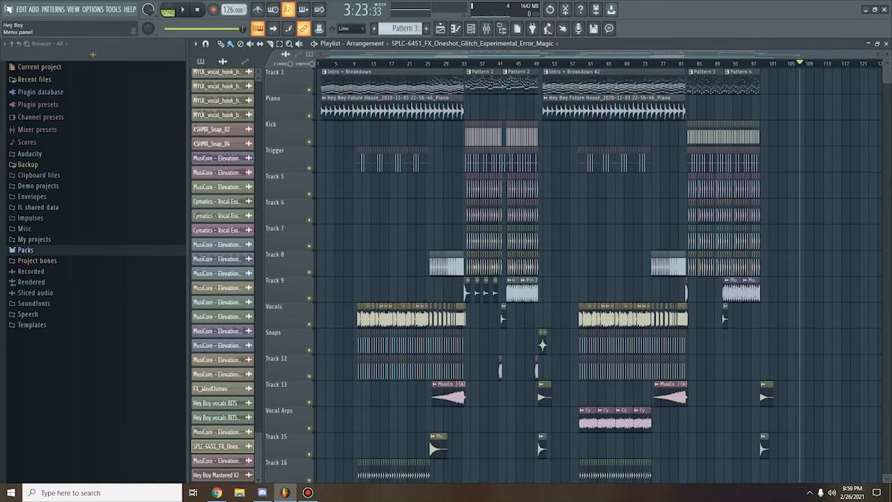
{"action": "left_click", "coordinate": [9, 9]}
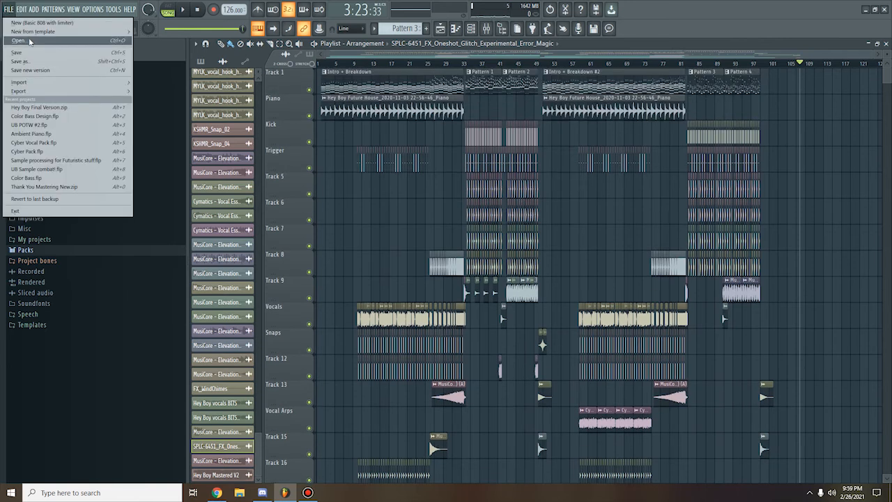
{"action": "left_click", "coordinate": [30, 41]}
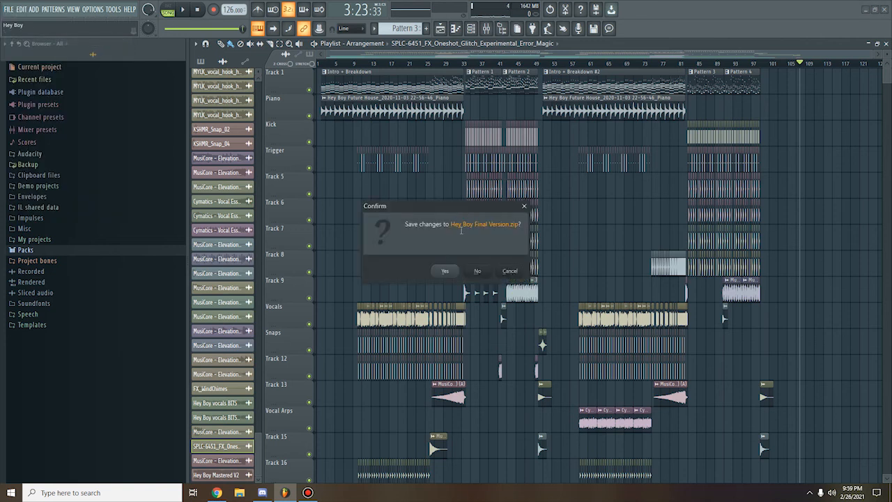
{"action": "left_click", "coordinate": [479, 272]}
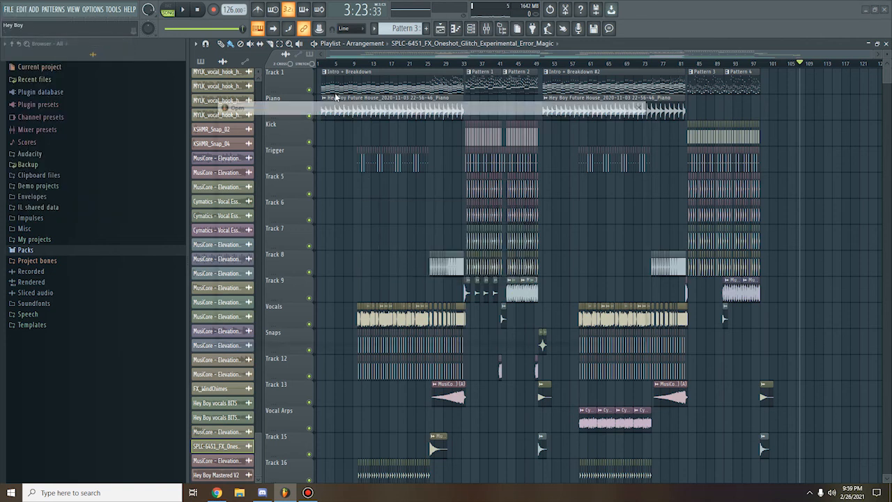
{"action": "double_click", "coordinate": [320, 175]}
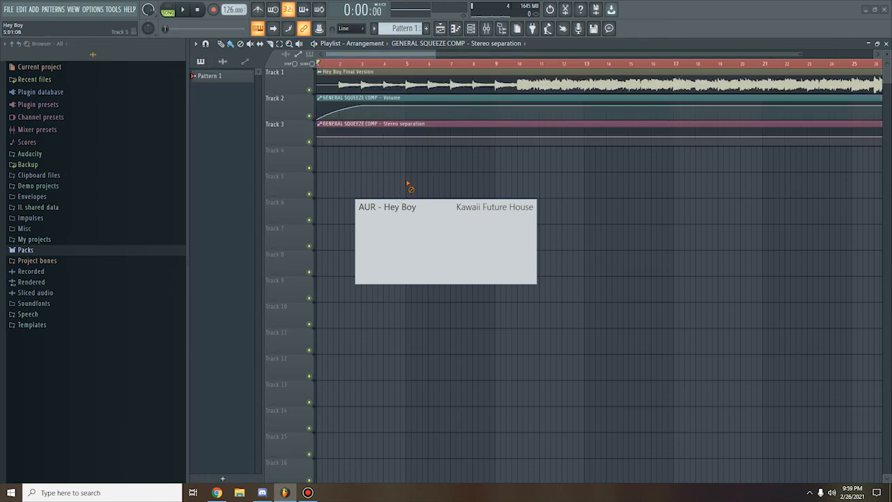
Step: Examine the GENERAL SQUEEZE COMP volume and stereo separation automation and the Hey Boy Final Version audio clip in the playlist
{"action": "left_click", "coordinate": [332, 99]}
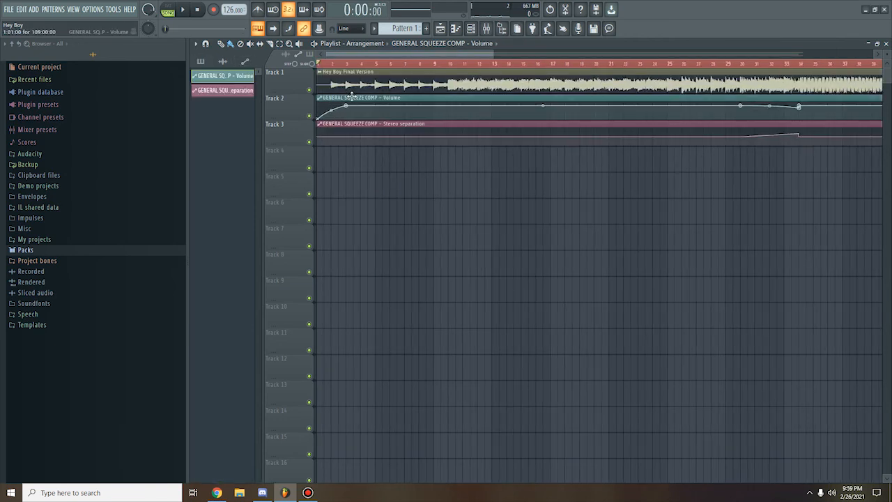
{"action": "scroll", "coordinate": [495, 207], "scroll_direction": "down", "scroll_amount": 5}
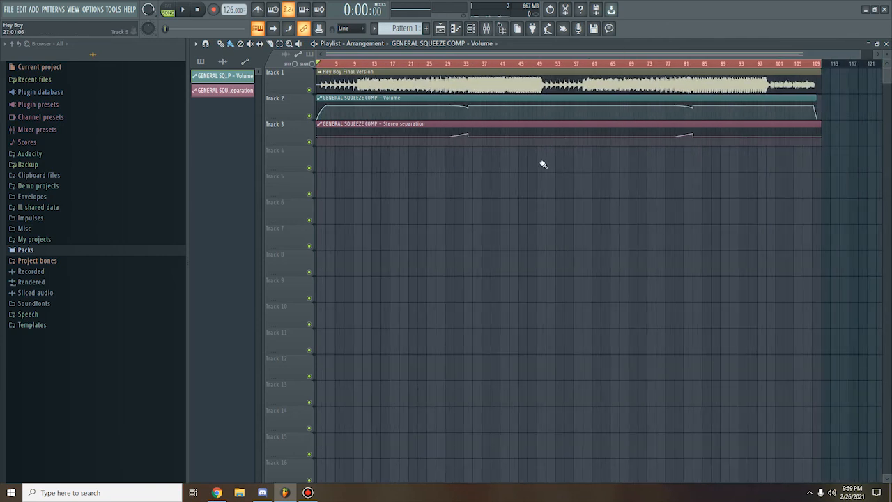
{"action": "scroll", "coordinate": [544, 165], "scroll_direction": "up", "scroll_amount": 5}
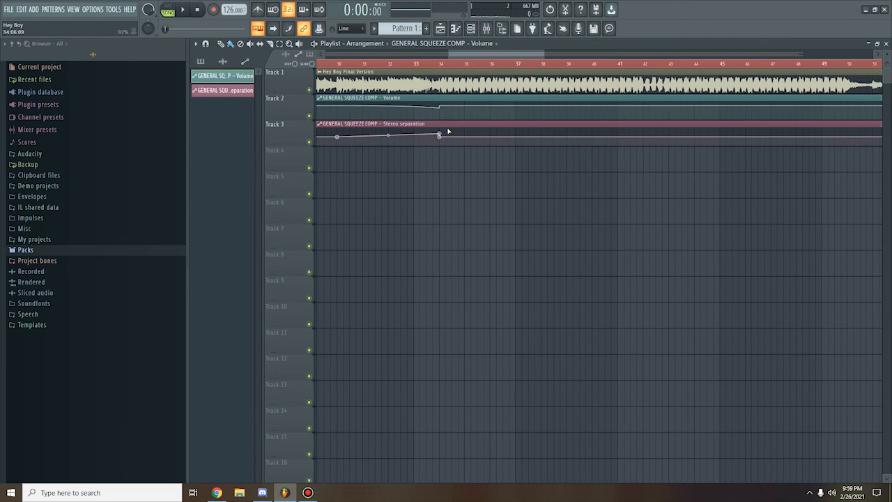
{"action": "scroll", "coordinate": [422, 181], "scroll_direction": "down", "scroll_amount": 5}
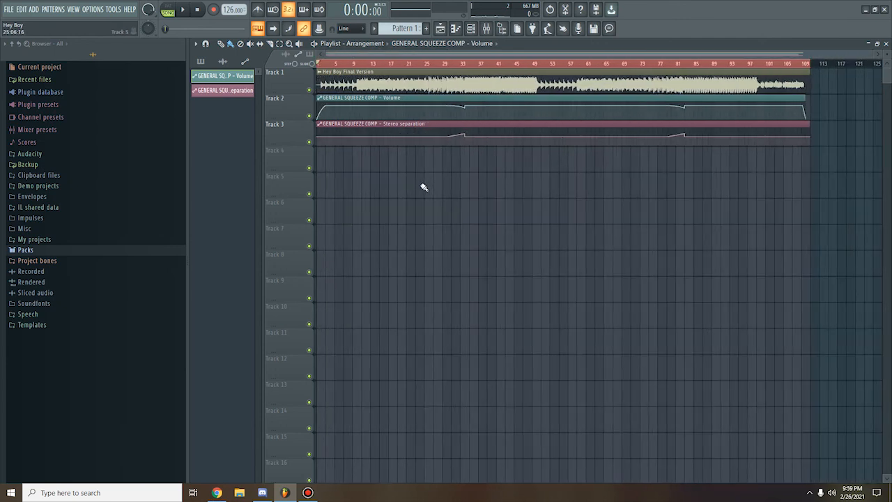
{"action": "double_click", "coordinate": [425, 82]}
{"action": "key", "text": "Escape"}
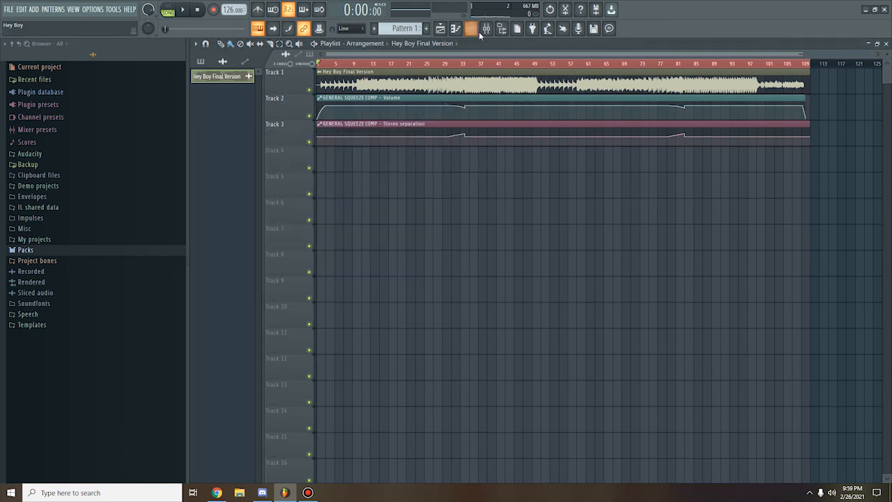
Step: Inspect the Fruity soft clipper settings on the GENERAL SQUEEZE COMP master track in the mixer
{"action": "left_click", "coordinate": [486, 28]}
{"action": "left_click", "coordinate": [824, 72]}
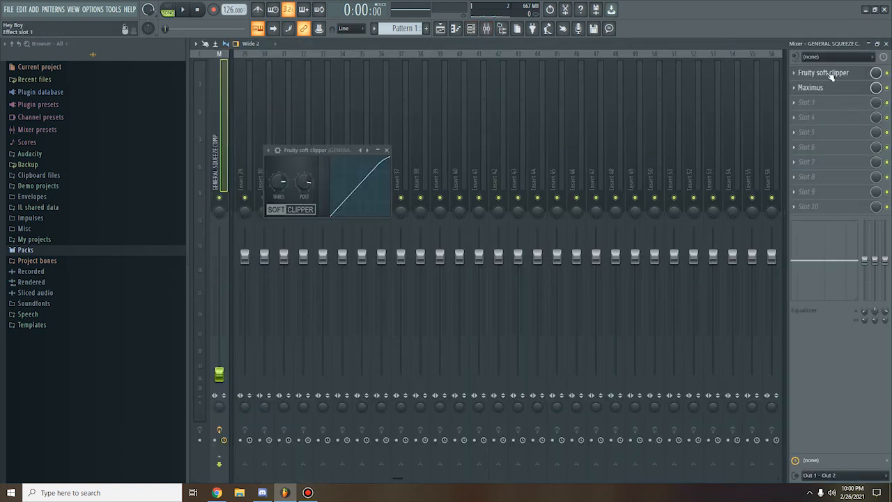
{"action": "left_click", "coordinate": [388, 150]}
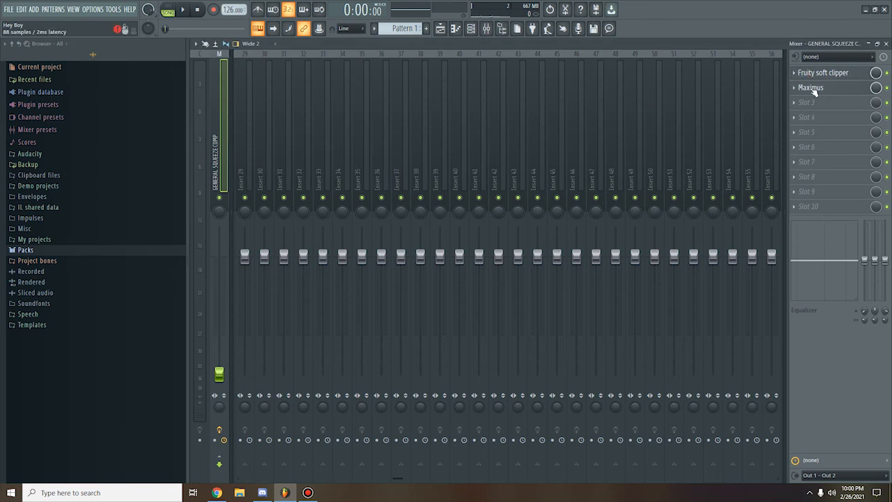
Step: Open Maximus on the GENERAL SQUEEZE COMP master track and inspect its Mid and Master band settings
{"action": "left_click", "coordinate": [812, 89]}
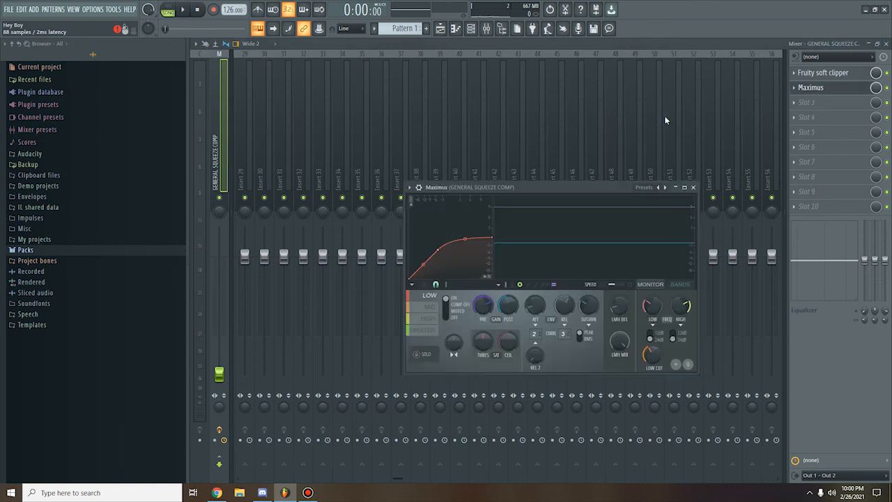
{"action": "left_click_drag", "start_coordinate": [499, 191], "coordinate": [481, 154]}
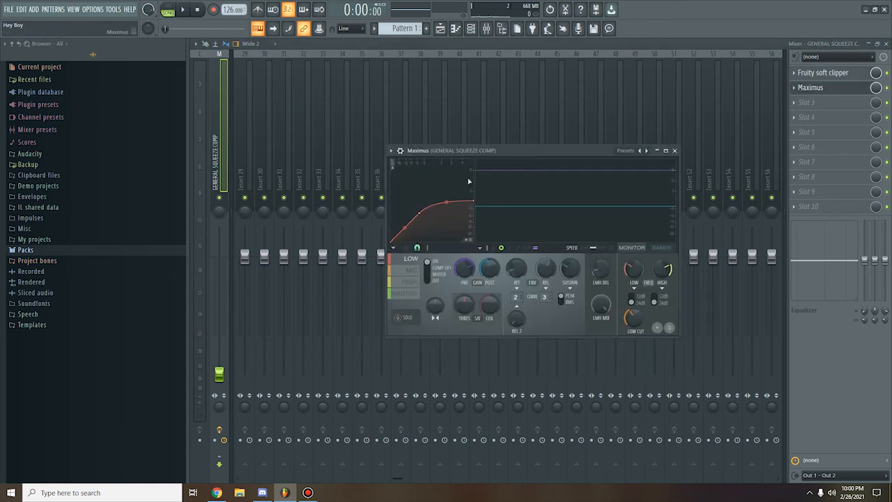
{"action": "left_click", "coordinate": [410, 271]}
{"action": "left_click", "coordinate": [405, 293]}
{"action": "left_click", "coordinate": [428, 268]}
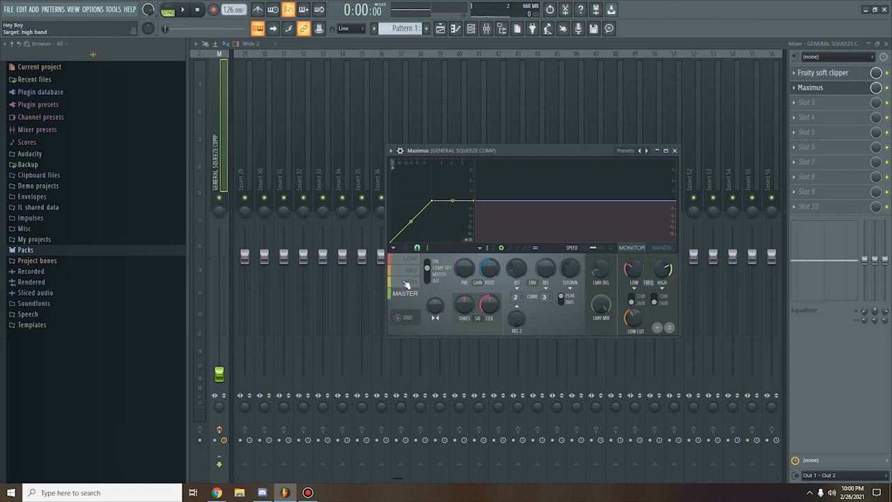
Step: Compare the compression curves and gain settings of the High, Mid and Low bands in Maximus
{"action": "left_click", "coordinate": [408, 282]}
{"action": "left_click", "coordinate": [412, 270]}
{"action": "left_click", "coordinate": [410, 259]}
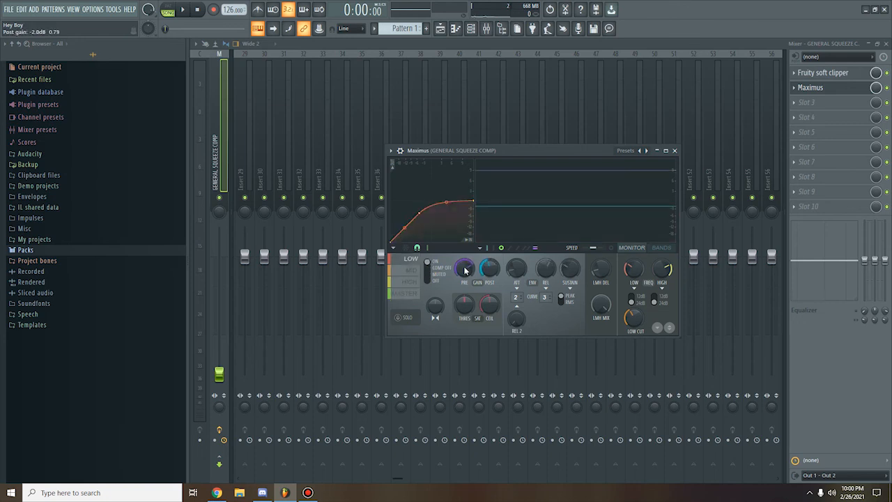
{"action": "left_click", "coordinate": [412, 269]}
{"action": "left_click", "coordinate": [412, 282]}
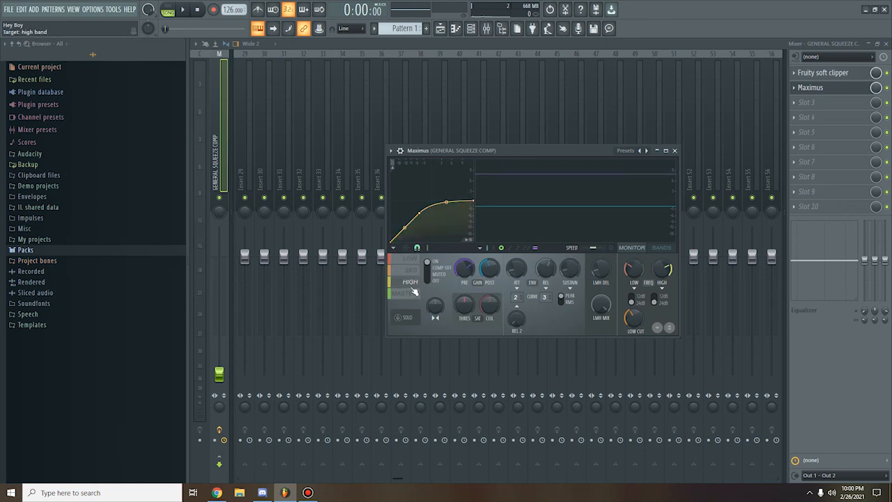
Step: Review the Low band's compression curve in Maximus once more and close the plugin
{"action": "left_click_drag", "start_coordinate": [555, 149], "coordinate": [550, 130]}
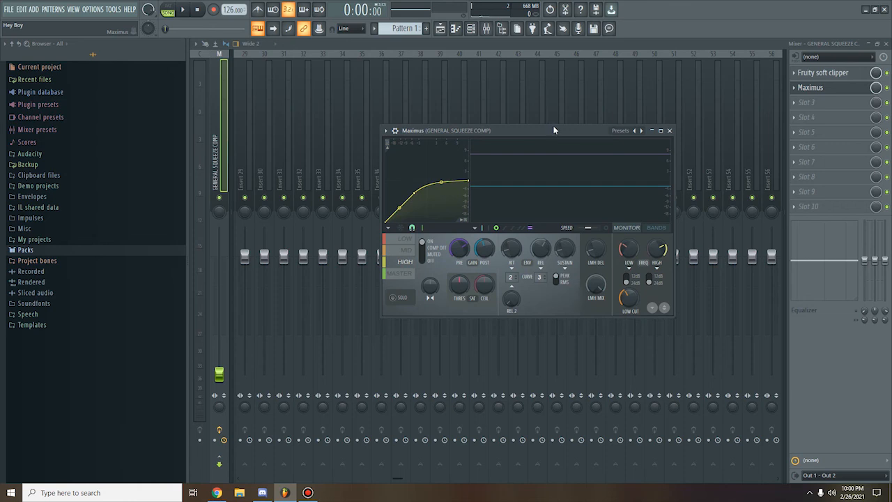
{"action": "left_click_drag", "start_coordinate": [552, 126], "coordinate": [533, 119]}
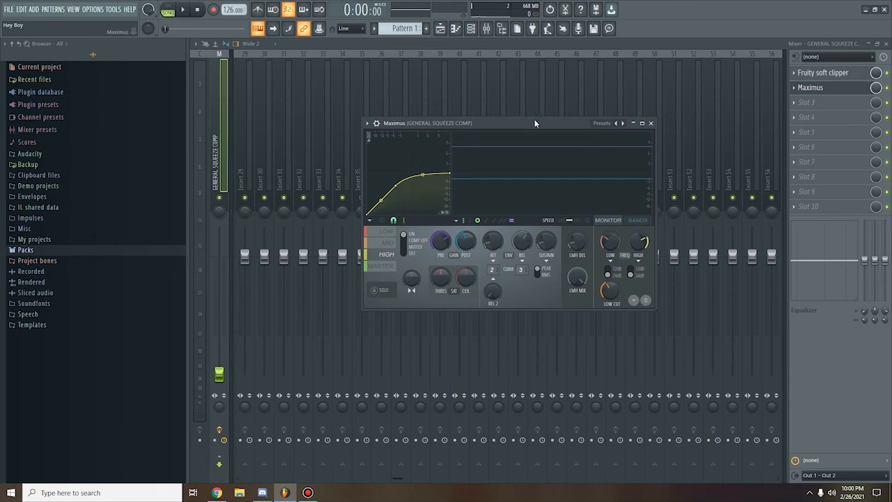
{"action": "left_click", "coordinate": [386, 231]}
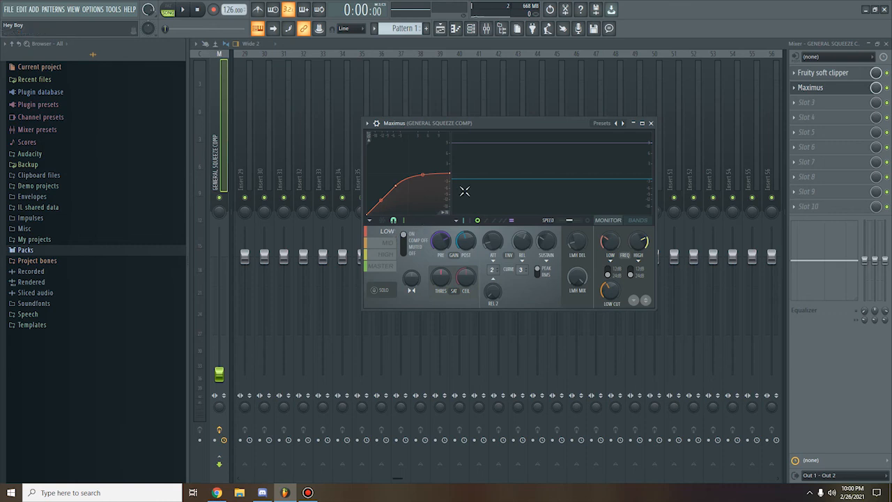
{"action": "left_click", "coordinate": [651, 123]}
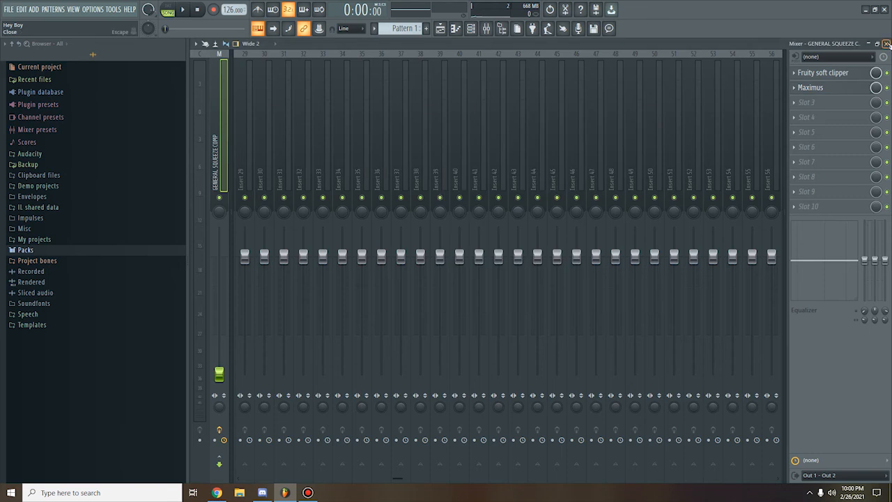
Step: Close the mixer and examine the GENERAL SQUEEZE COMP automation around bar 33 in the playlist
{"action": "left_click", "coordinate": [886, 43]}
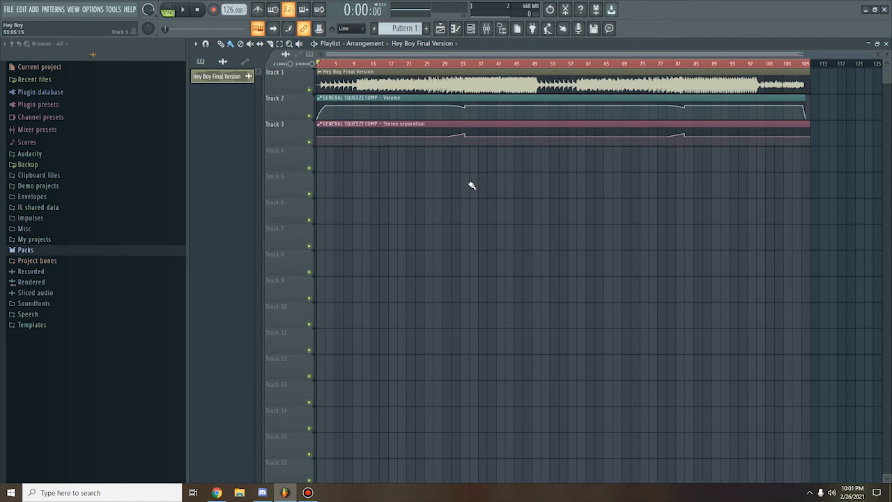
{"action": "scroll", "coordinate": [472, 185], "scroll_direction": "up", "scroll_amount": 2, "text": "ctrl"}
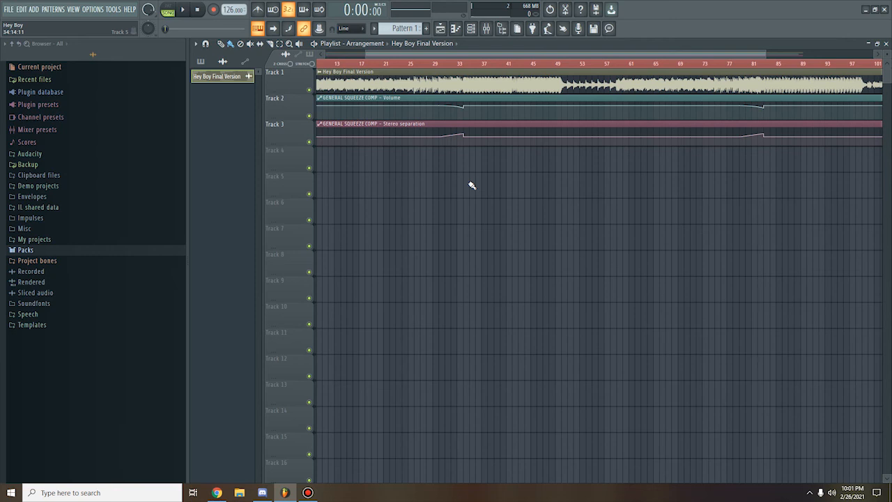